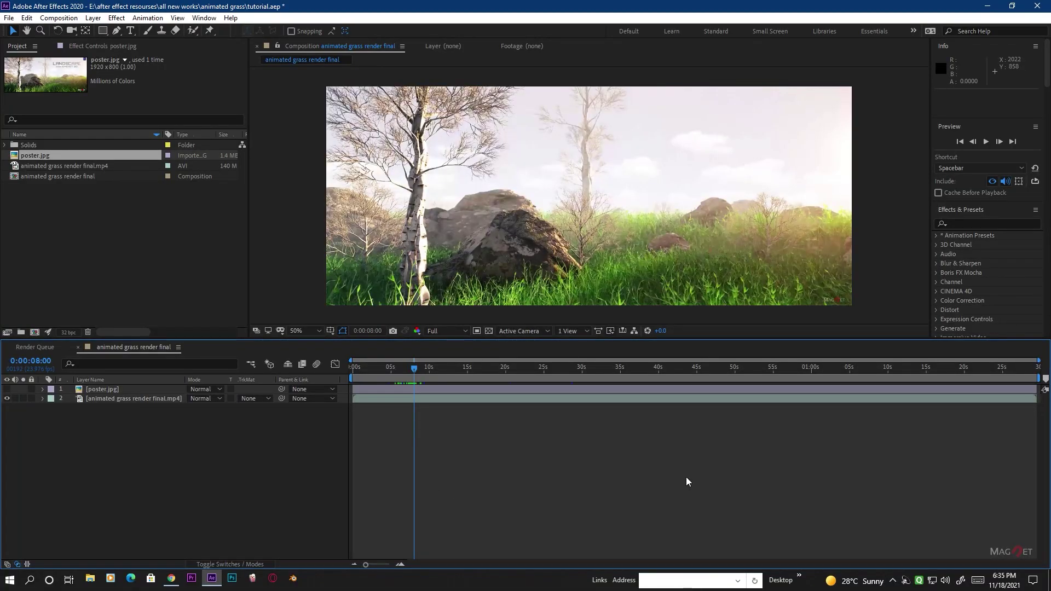
Switch to the web browser and look through the uploaded videos on the Magnet VFX YouTube channel
{"action": "left_click", "coordinate": [172, 579]}
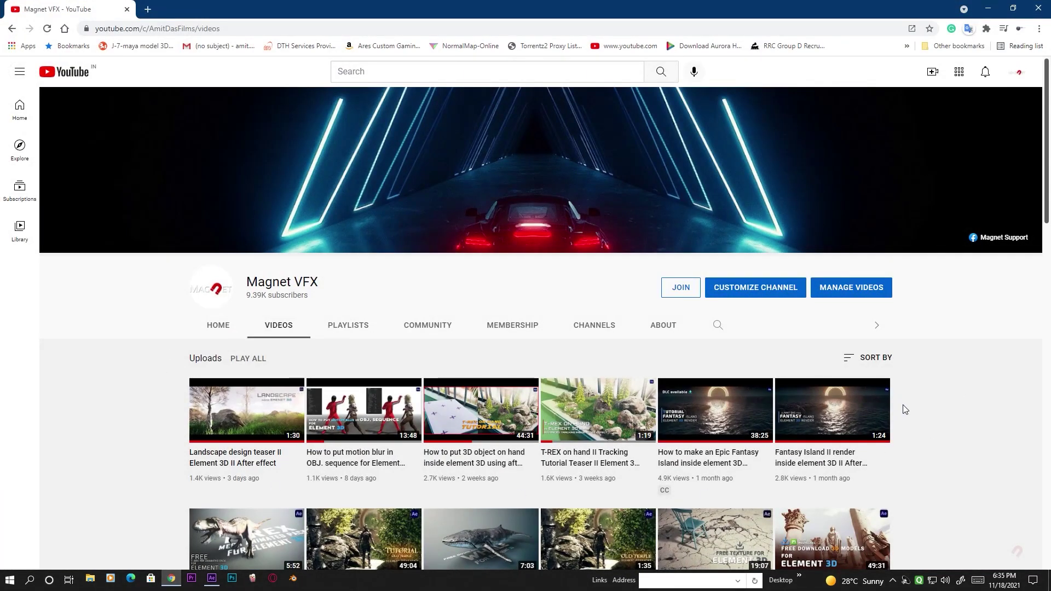
{"action": "scroll", "coordinate": [901, 464], "scroll_direction": "down", "scroll_amount": 15}
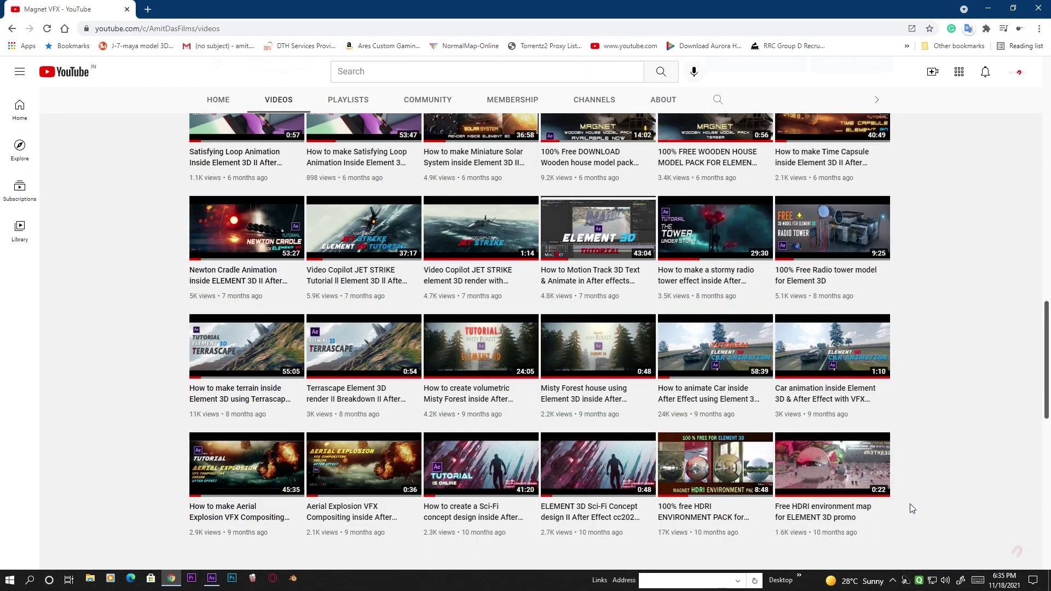
{"action": "scroll", "coordinate": [910, 504], "scroll_direction": "up", "scroll_amount": 15}
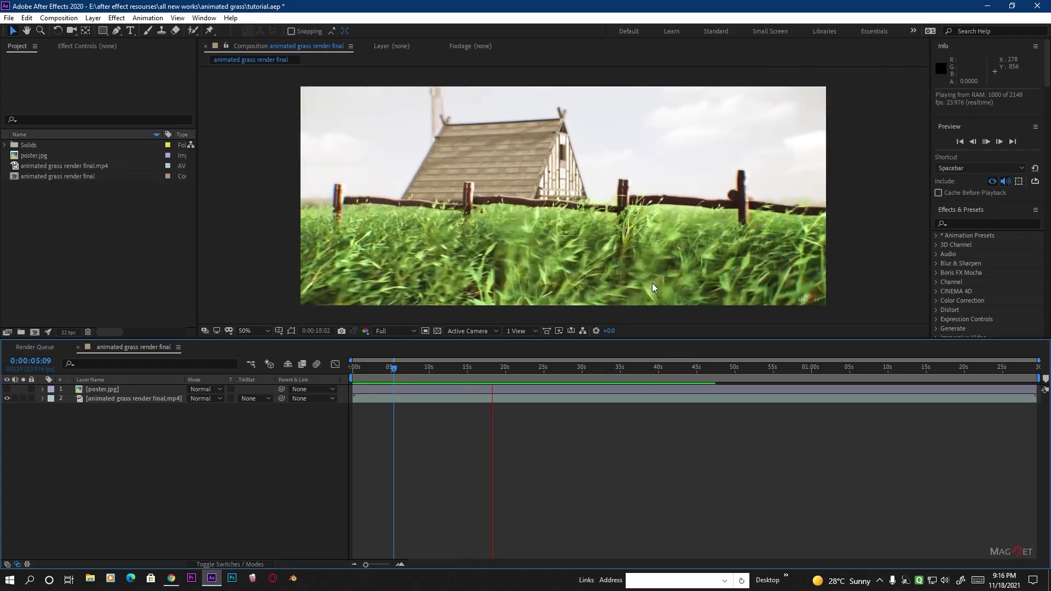
Stop the preview and create a new 1920 x 800 px composition at 23.976 fps lasting 10 seconds
{"action": "key", "text": "space"}
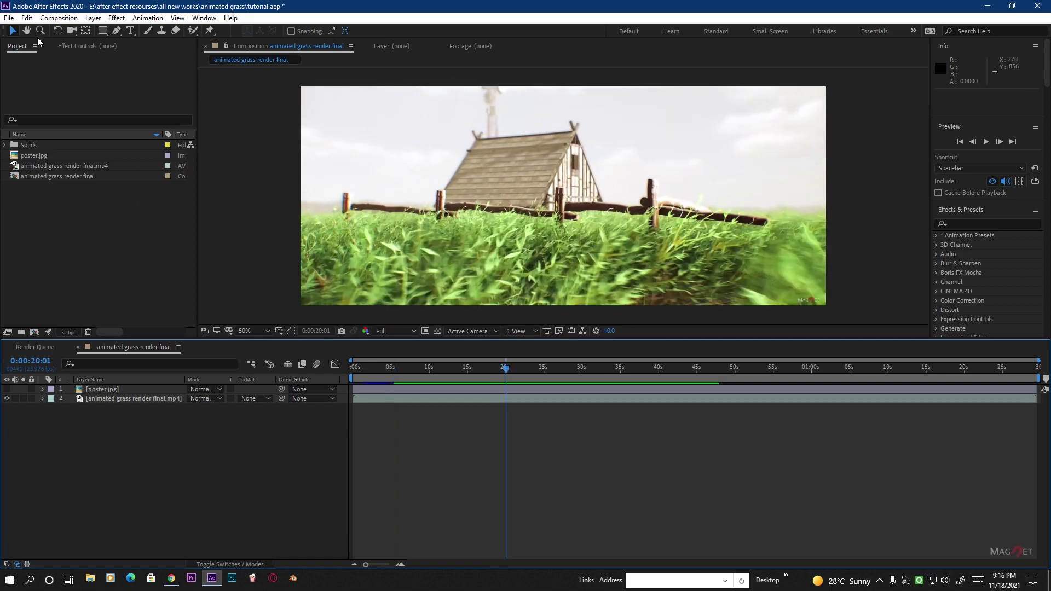
{"action": "left_click", "coordinate": [59, 17]}
{"action": "left_click", "coordinate": [67, 31]}
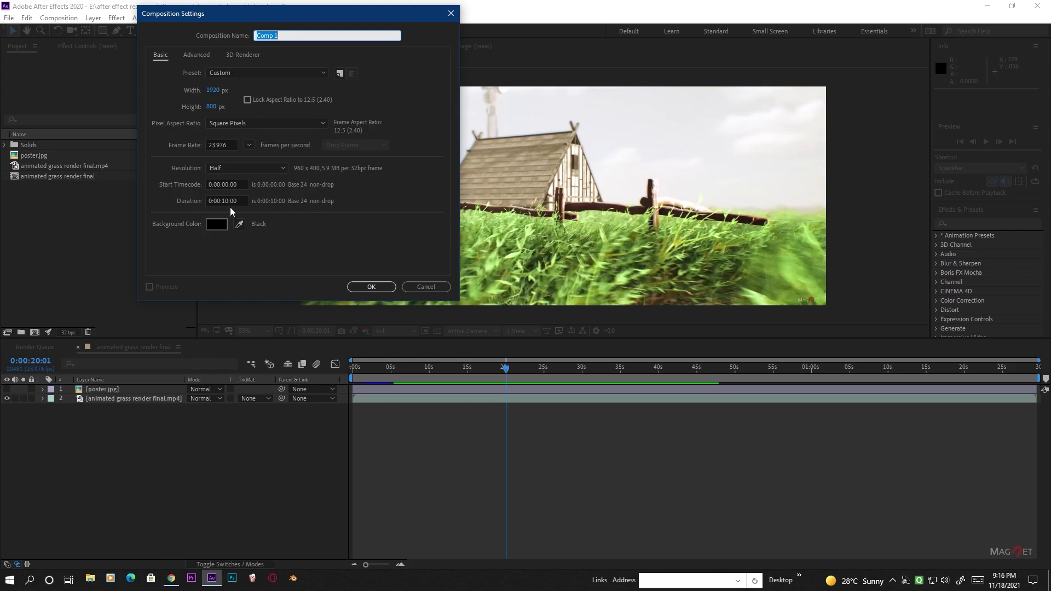
{"action": "left_click", "coordinate": [376, 288]}
Add a black 1920 x 800 px solid layer named e3d to the composition
{"action": "right_click", "coordinate": [146, 418]}
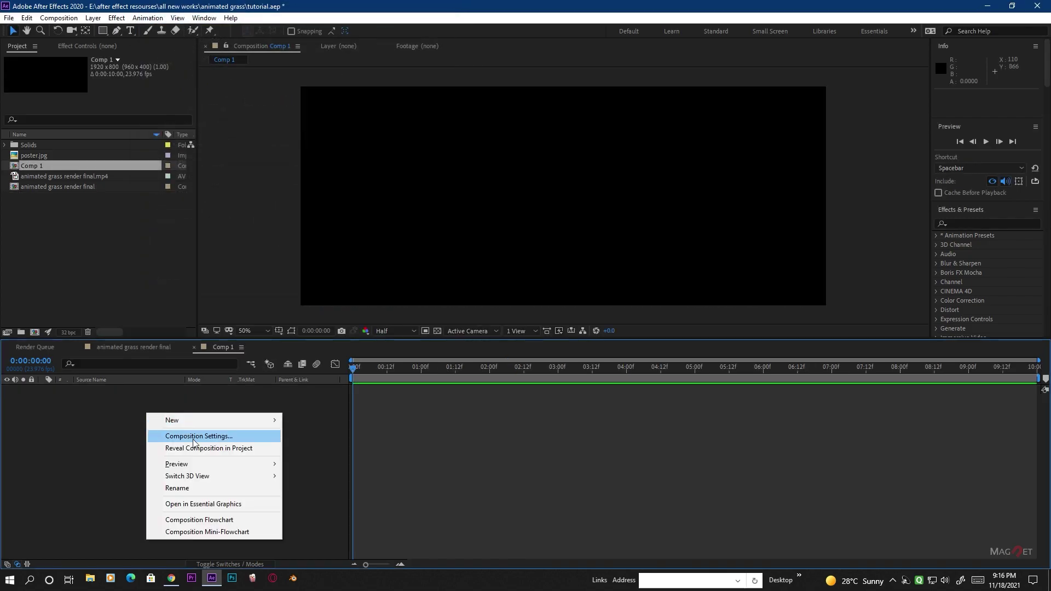
{"action": "mouse_move", "coordinate": [164, 419]}
{"action": "left_click", "coordinate": [306, 444]}
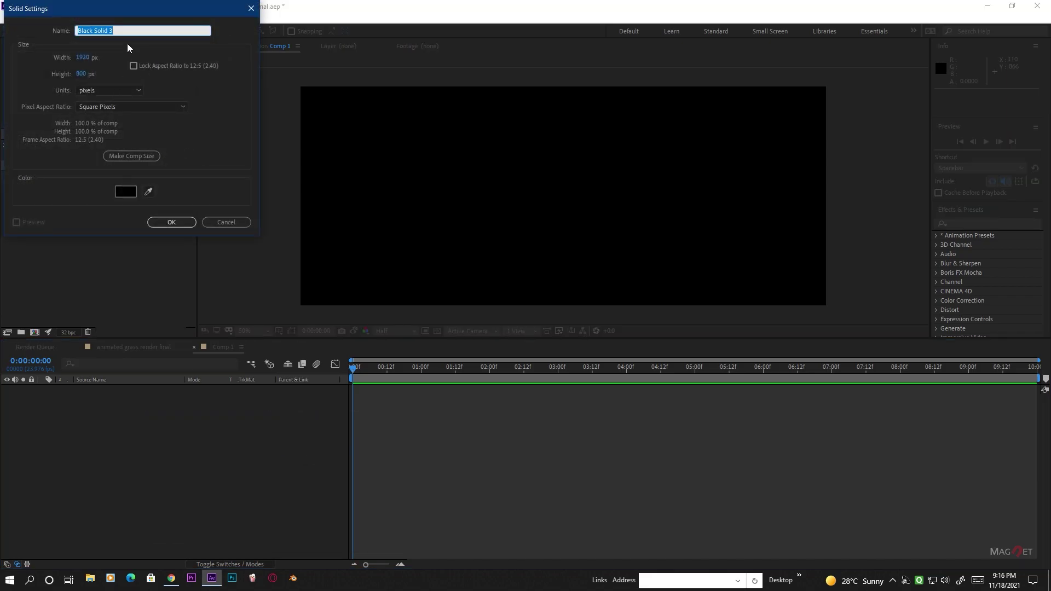
{"action": "key", "text": "BackSpace"}
{"action": "type", "text": "e3d"}
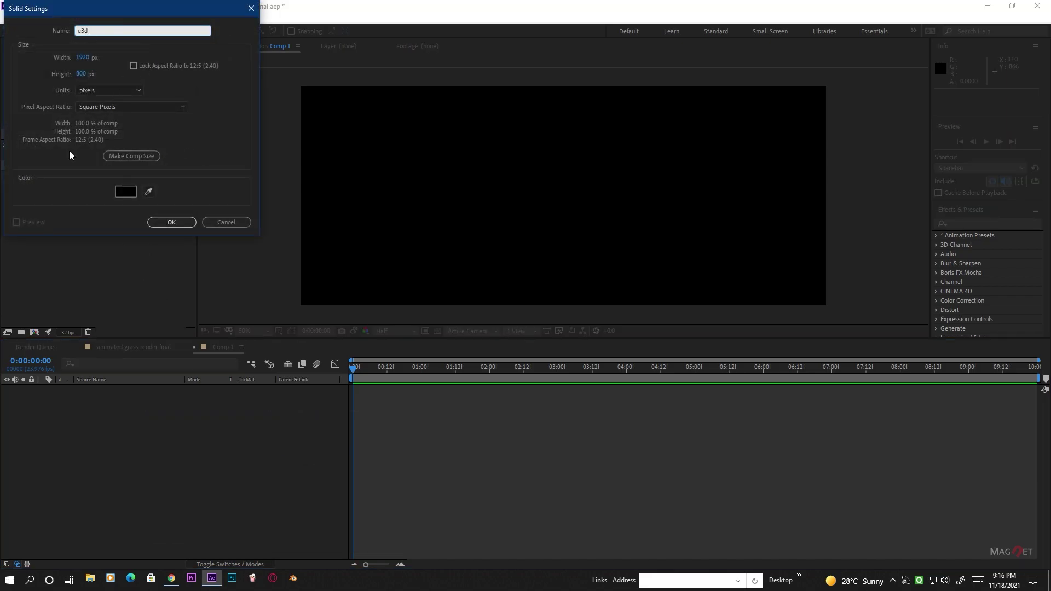
{"action": "left_click", "coordinate": [170, 223]}
Apply the Video Copilot Element effect to the e3d layer
{"action": "scroll", "coordinate": [981, 257], "scroll_direction": "down", "scroll_amount": 2}
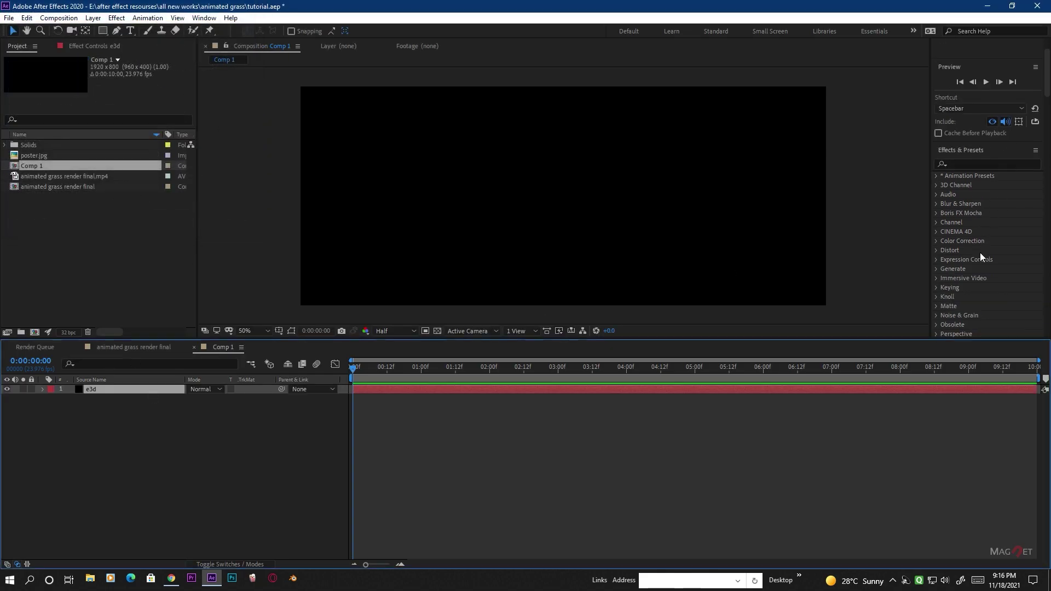
{"action": "scroll", "coordinate": [980, 241], "scroll_direction": "down", "scroll_amount": 5}
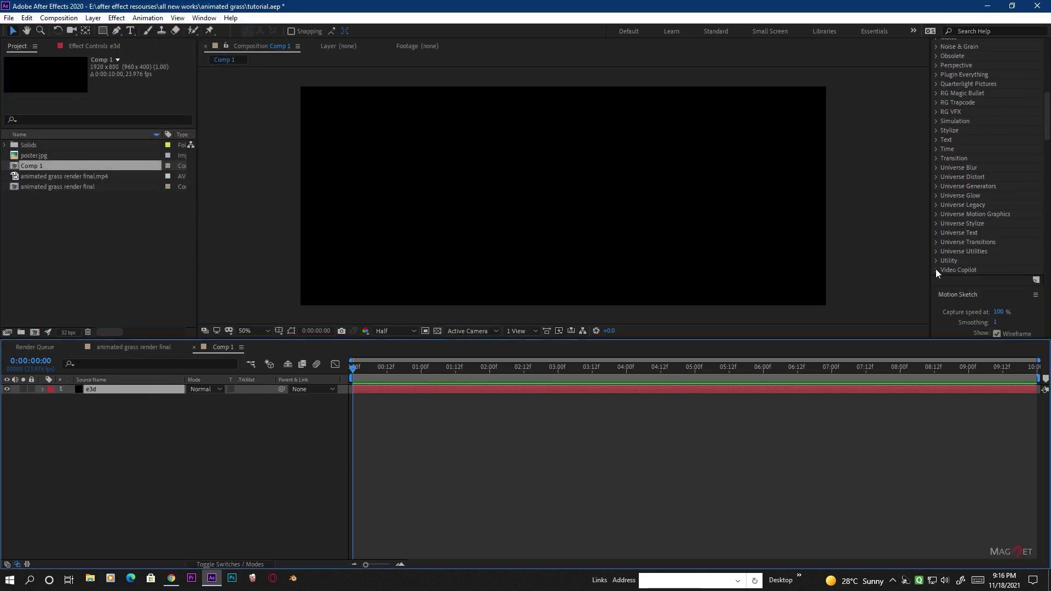
{"action": "left_click", "coordinate": [936, 270]}
{"action": "scroll", "coordinate": [967, 229], "scroll_direction": "down", "scroll_amount": 2}
{"action": "double_click", "coordinate": [970, 219]}
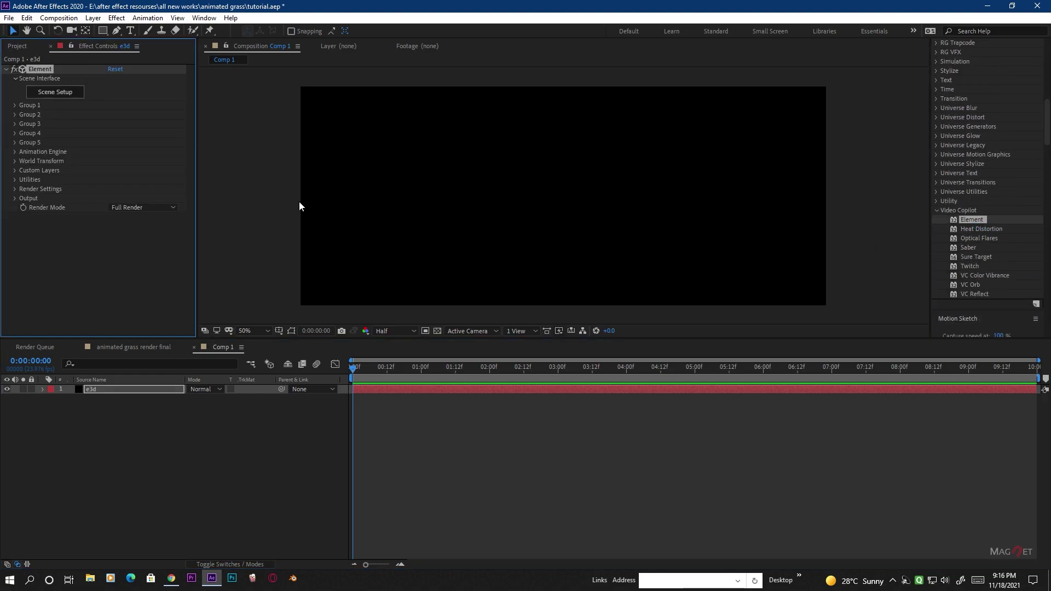
Open Element's scene setup and import the OBJ sequence starting at poa wind slow 2_0000.obj with the default sequence import preferences
{"action": "left_click", "coordinate": [55, 93]}
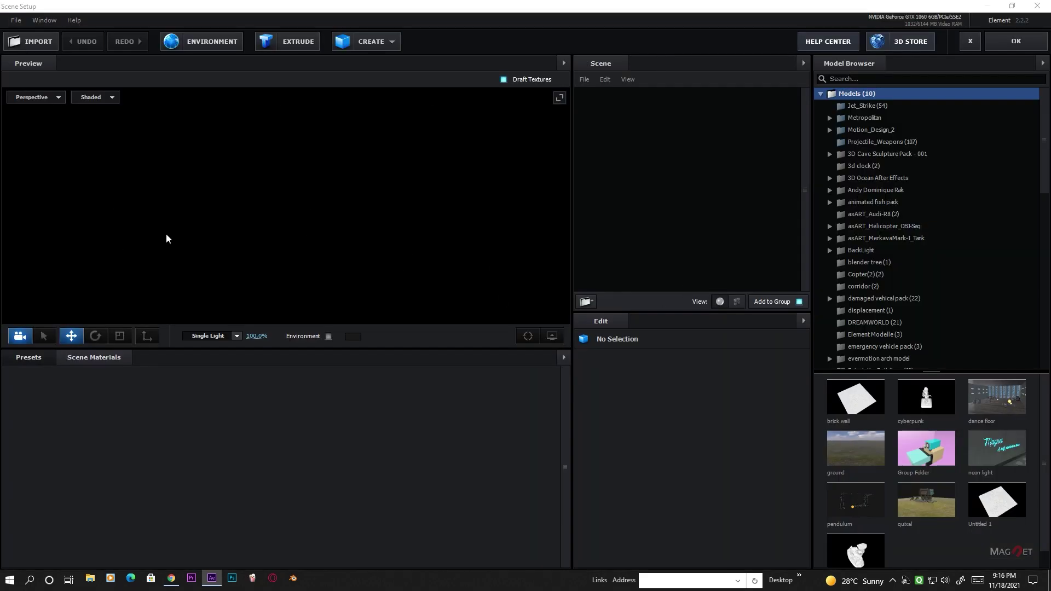
{"action": "left_click", "coordinate": [16, 19]}
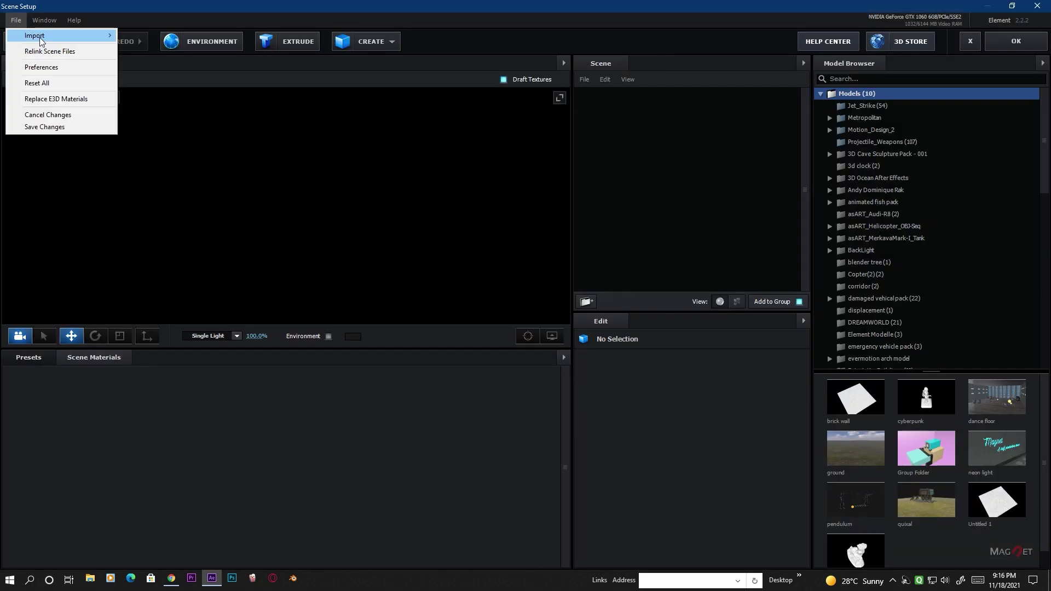
{"action": "mouse_move", "coordinate": [39, 36]}
{"action": "left_click", "coordinate": [160, 48]}
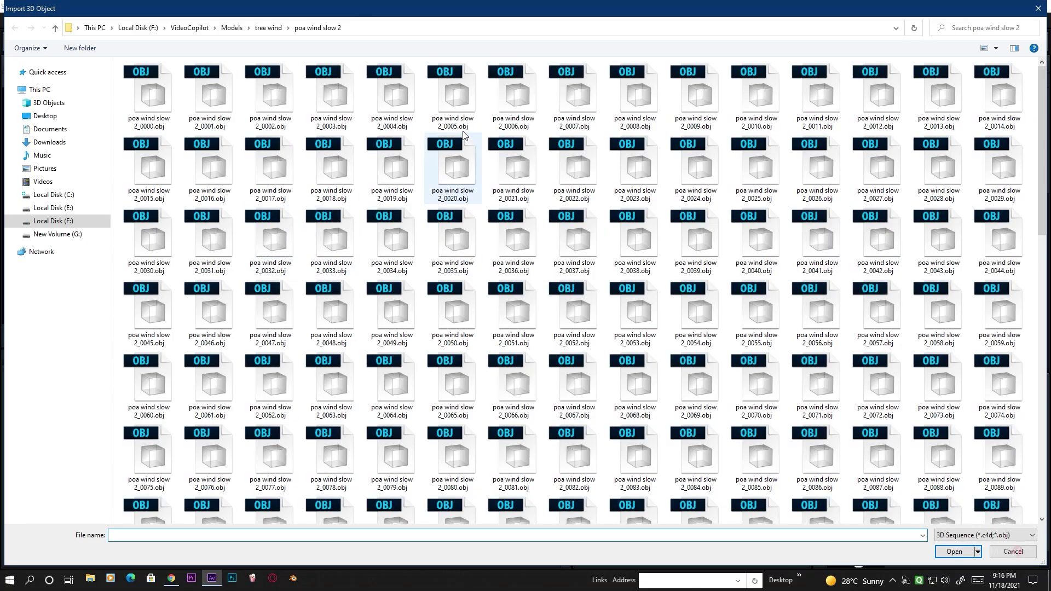
{"action": "left_click", "coordinate": [154, 97]}
{"action": "left_click", "coordinate": [955, 552]}
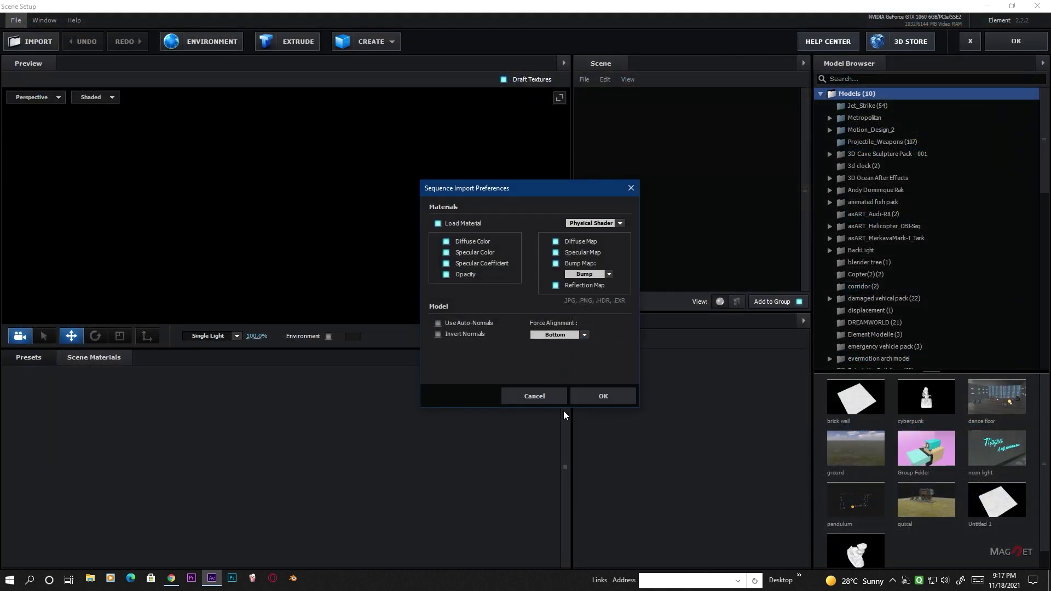
{"action": "left_click", "coordinate": [604, 397]}
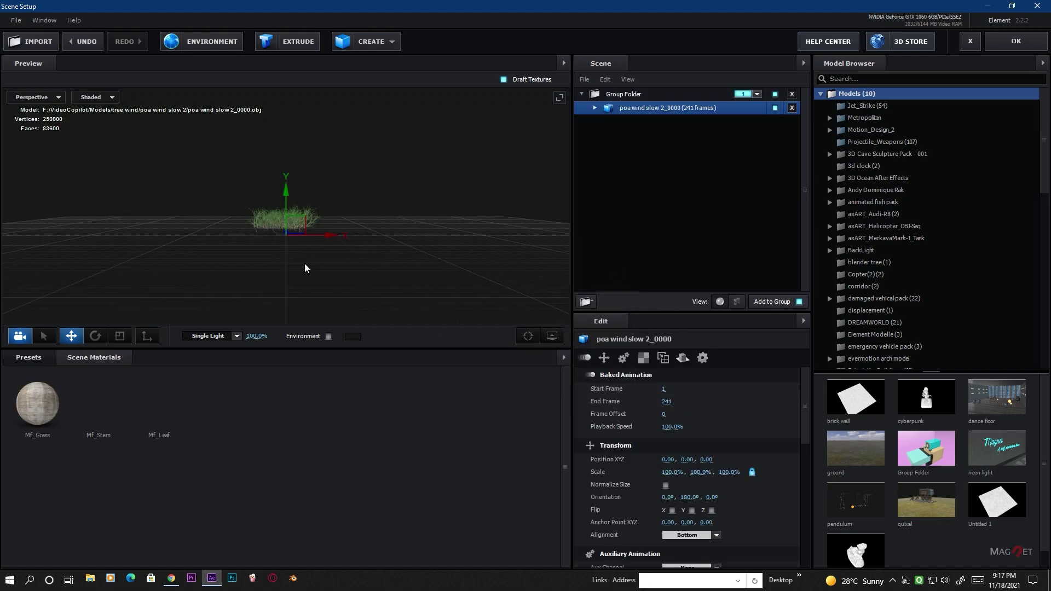
Inspect the imported grass model from several angles and check the textures of its Mf_Grass and Mf_Stem materials
{"action": "left_click_drag", "start_coordinate": [290, 252], "coordinate": [416, 268]}
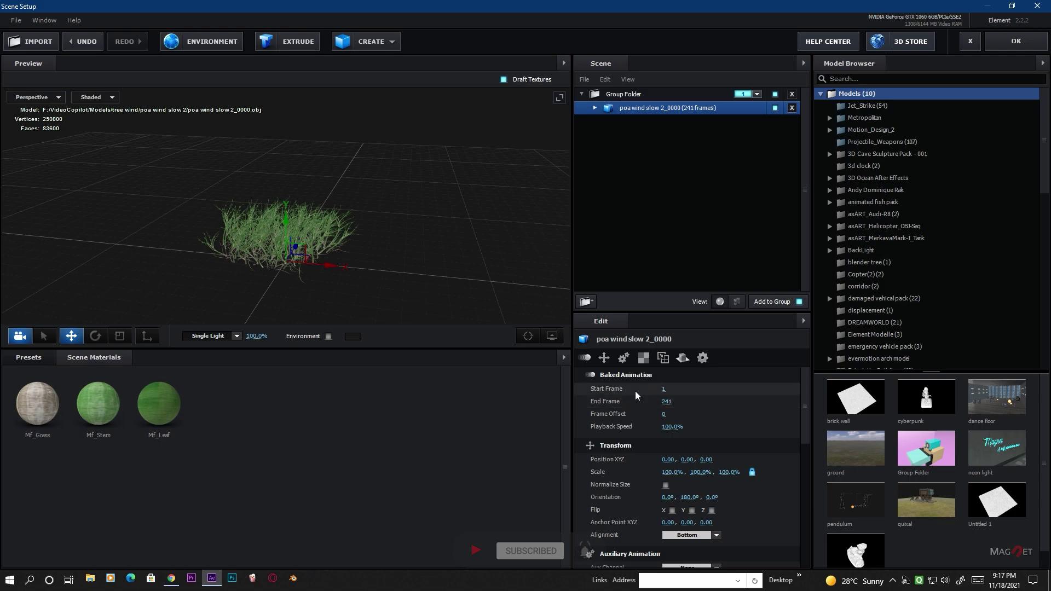
{"action": "left_click_drag", "start_coordinate": [500, 259], "coordinate": [441, 242]}
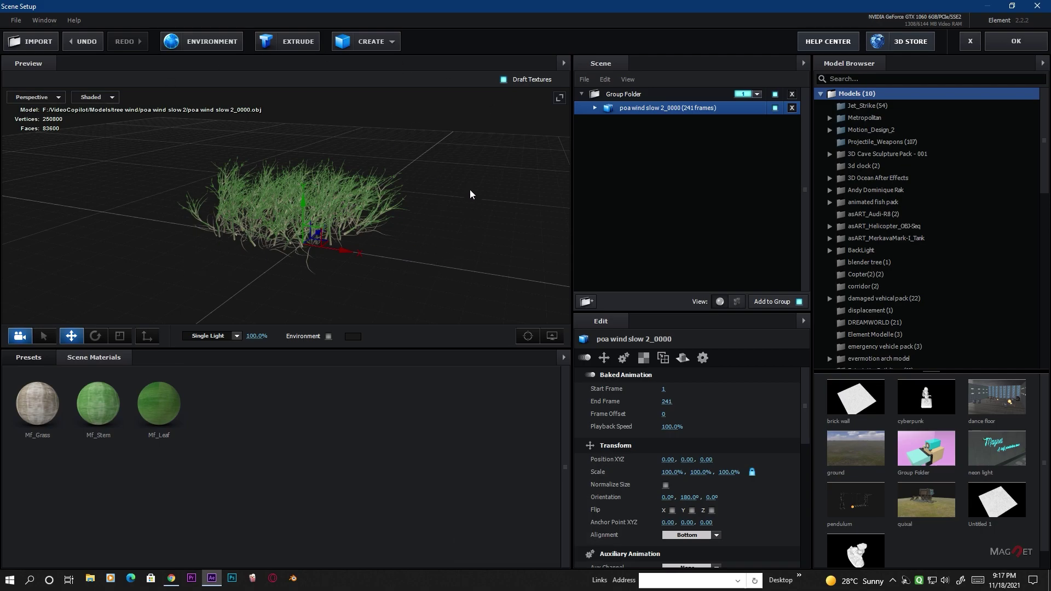
{"action": "mouse_move", "coordinate": [406, 260]}
{"action": "left_mouse_down"}
{"action": "mouse_move", "coordinate": [478, 248]}
{"action": "mouse_move", "coordinate": [455, 244]}
{"action": "mouse_move", "coordinate": [379, 277]}
{"action": "mouse_move", "coordinate": [402, 258]}
{"action": "left_mouse_up"}
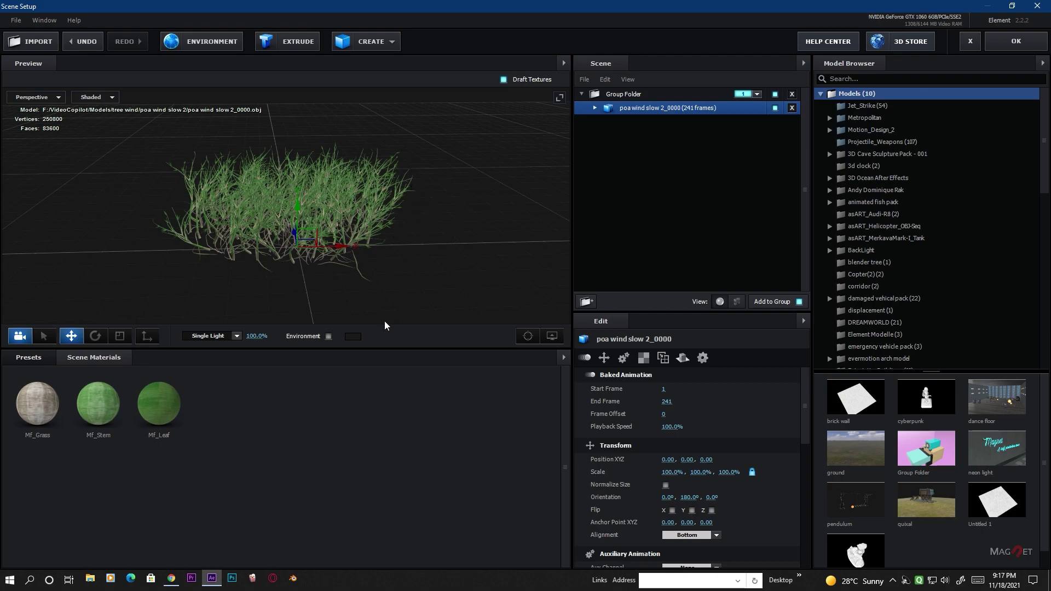
{"action": "left_click", "coordinate": [596, 108]}
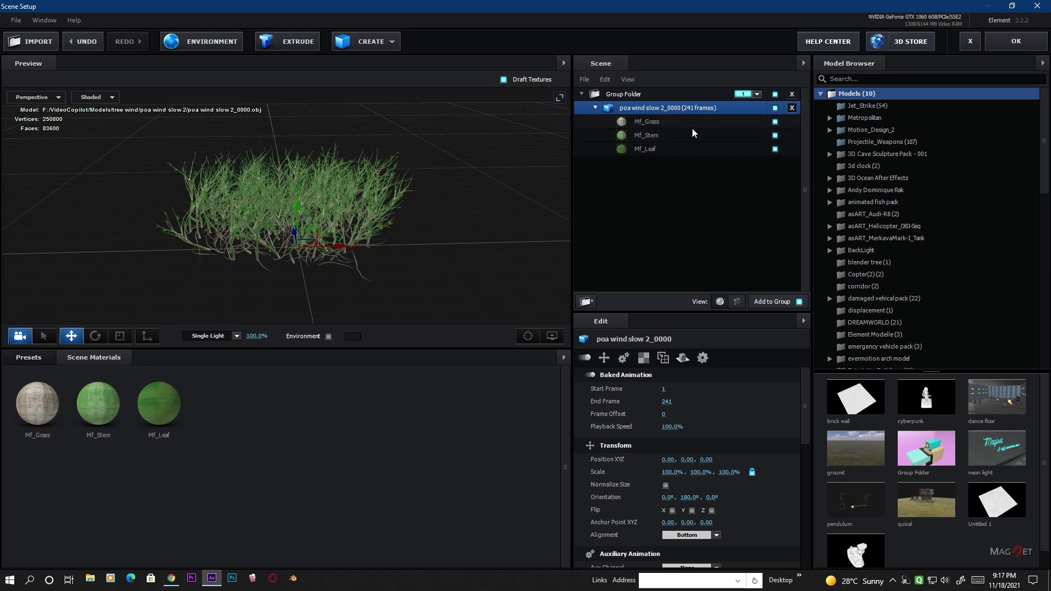
{"action": "left_click", "coordinate": [649, 122]}
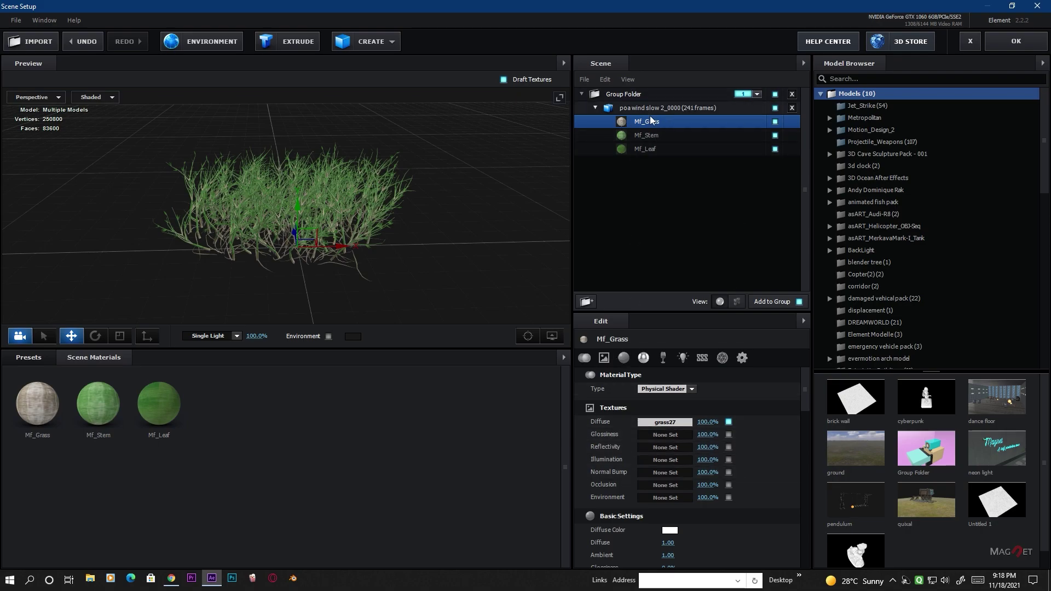
{"action": "left_click", "coordinate": [653, 137]}
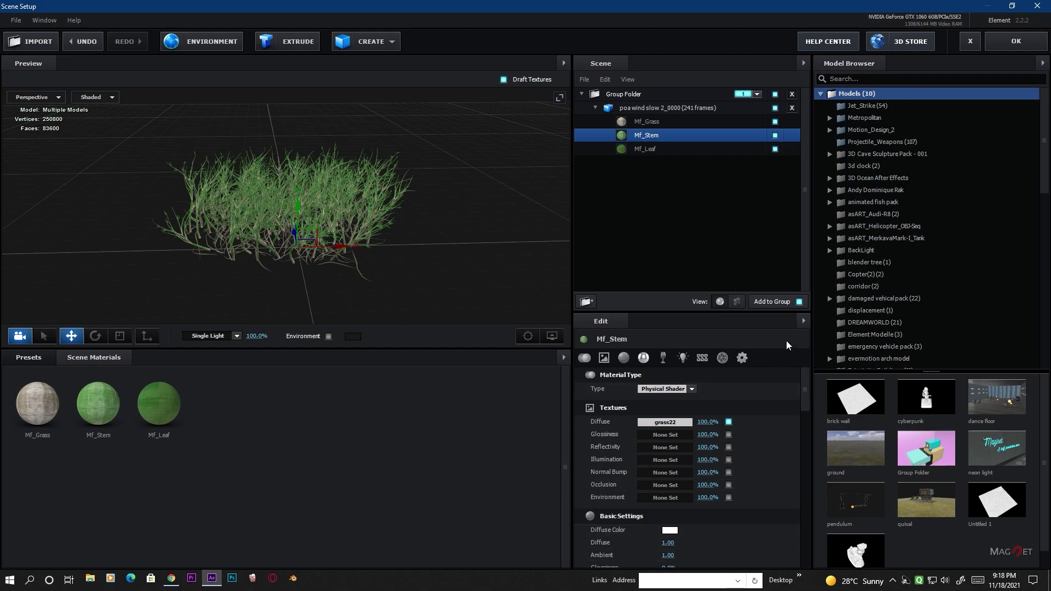
Turn on Optimize Mesh in the surface options of the poa wind slow 2_0000 model
{"action": "left_click", "coordinate": [652, 110]}
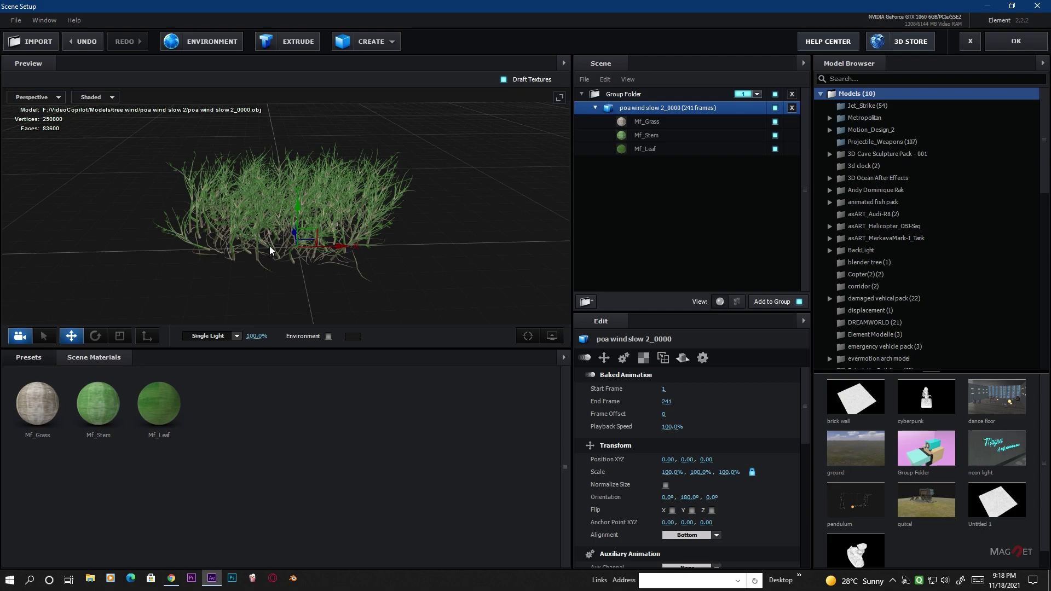
{"action": "scroll", "coordinate": [270, 235], "scroll_direction": "up", "scroll_amount": 3}
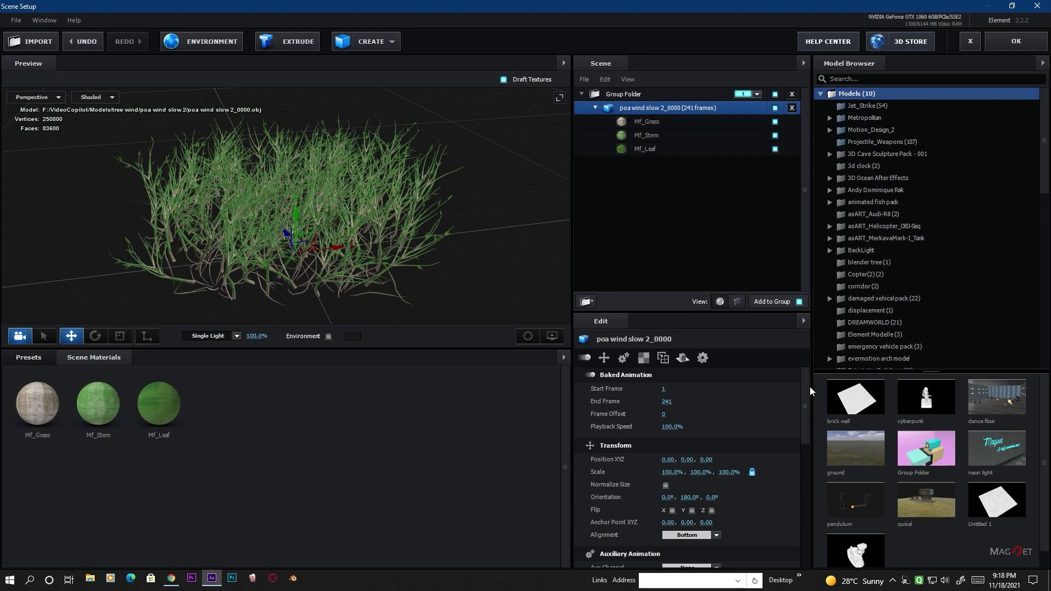
{"action": "left_click_drag", "start_coordinate": [803, 381], "coordinate": [801, 478]}
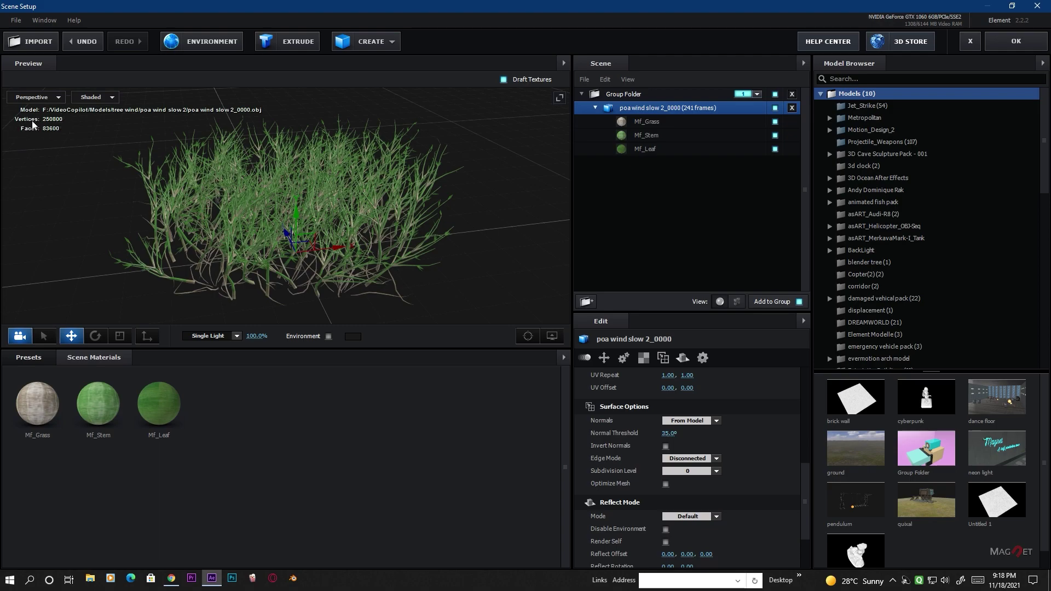
{"action": "left_click", "coordinate": [666, 484]}
Enable subsurface scattering on the Mf_Grass material with a light orange scatter color, FFD69C
{"action": "left_click", "coordinate": [644, 122]}
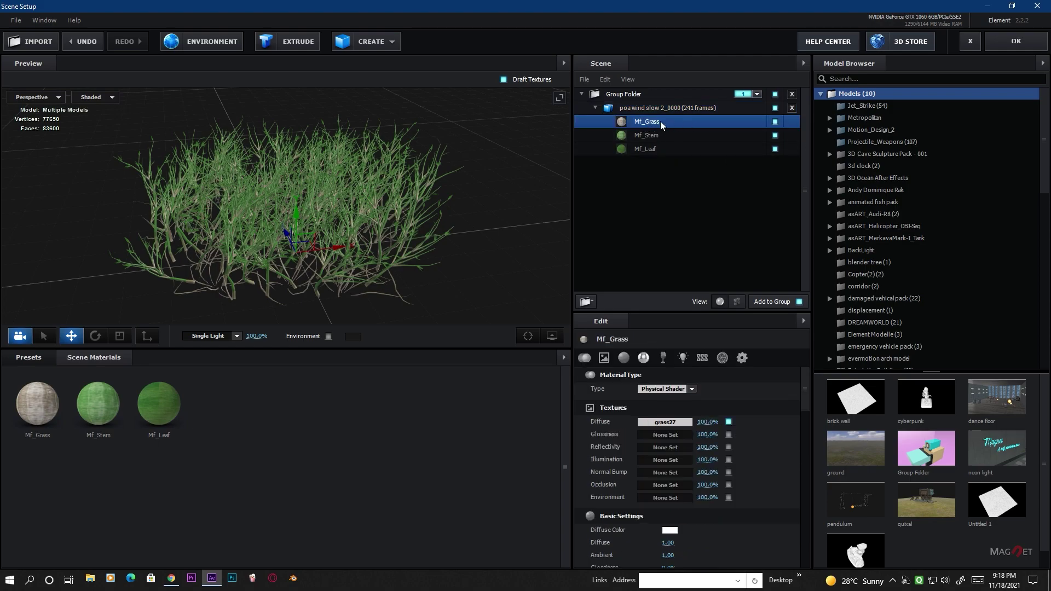
{"action": "left_click", "coordinate": [704, 361]}
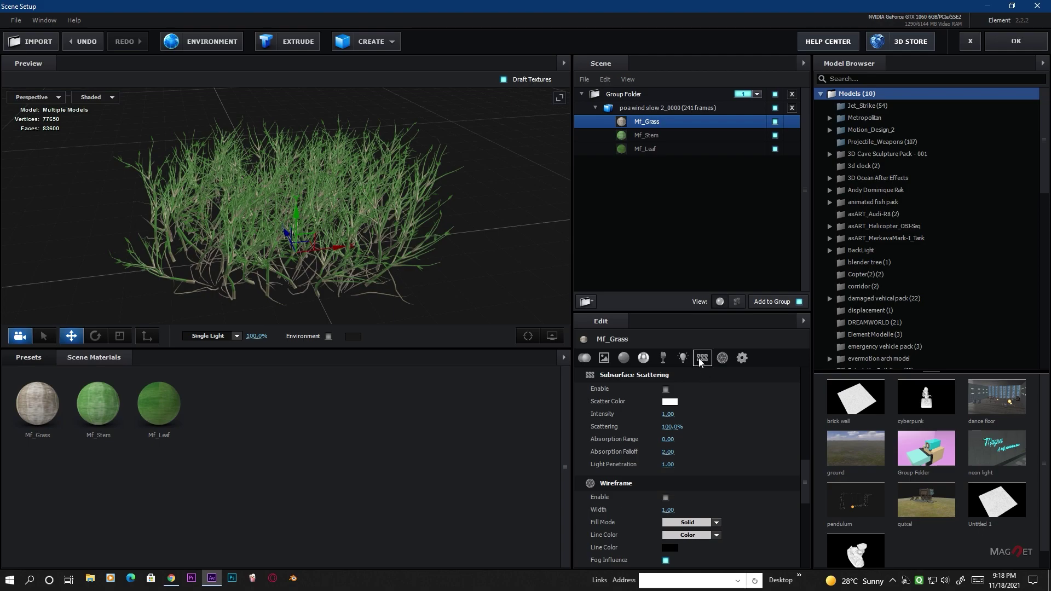
{"action": "left_click", "coordinate": [666, 390]}
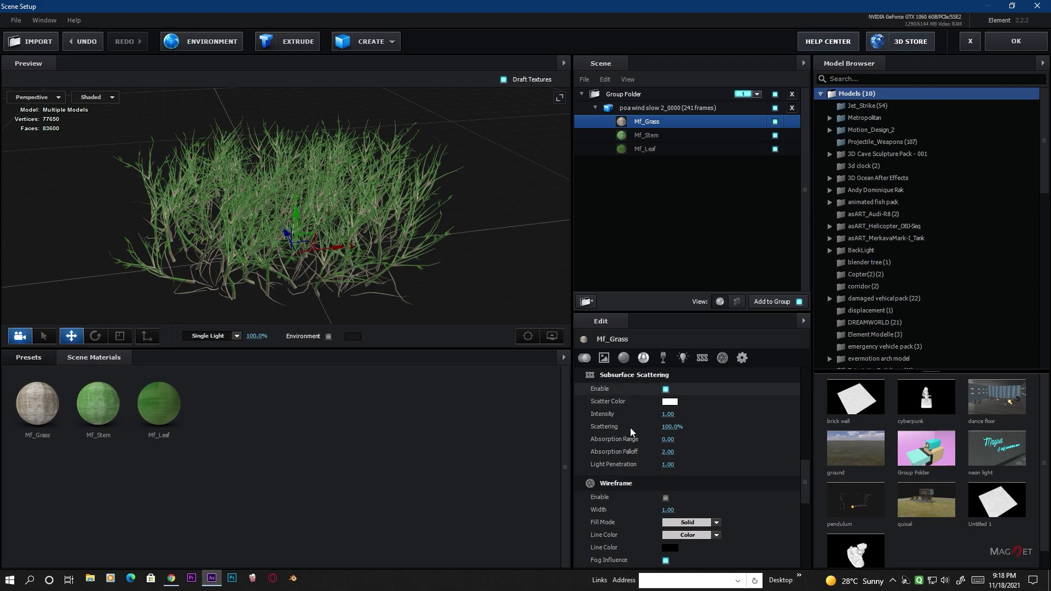
{"action": "left_click", "coordinate": [670, 402]}
{"action": "left_click_drag", "start_coordinate": [724, 486], "coordinate": [724, 476]}
{"action": "left_click_drag", "start_coordinate": [642, 350], "coordinate": [628, 349]}
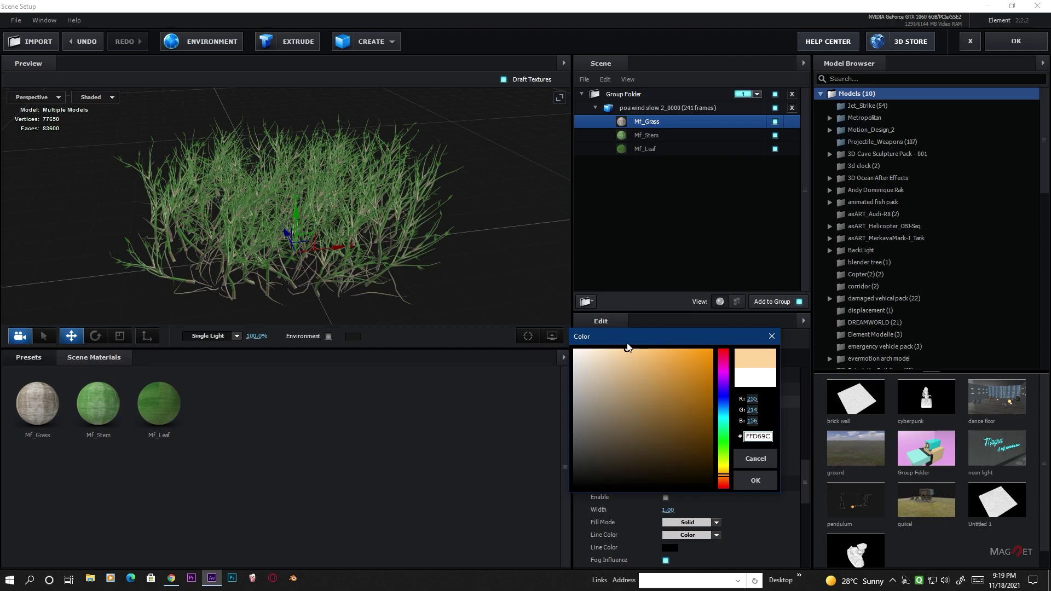
{"action": "left_click", "coordinate": [755, 480]}
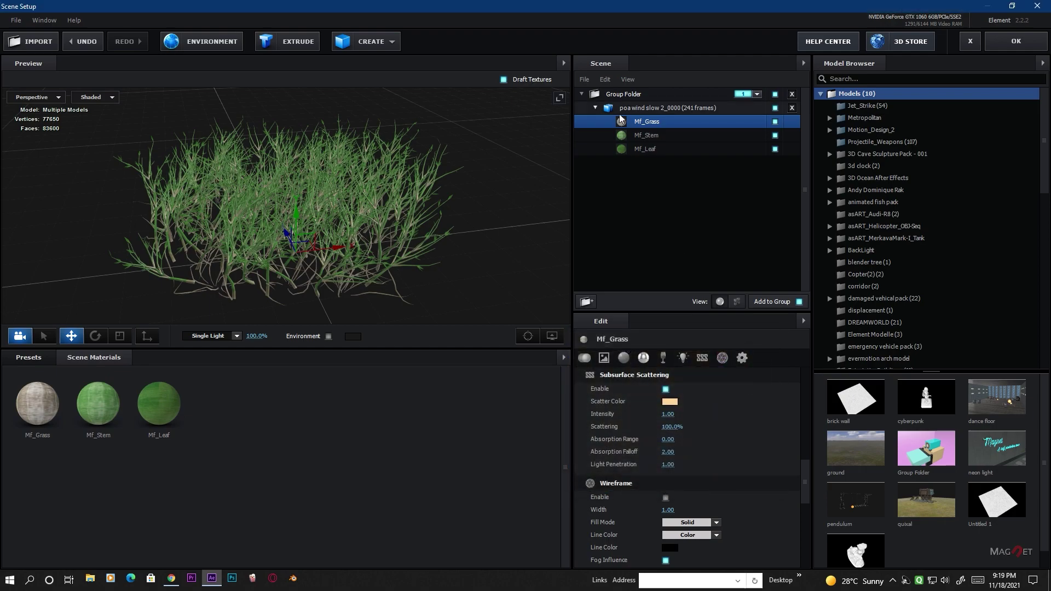
Make sure Draw Backfaces is enabled for the Mf_Grass and Mf_Stem materials
{"action": "left_click", "coordinate": [743, 358]}
{"action": "scroll", "coordinate": [769, 488], "scroll_direction": "down", "scroll_amount": 3}
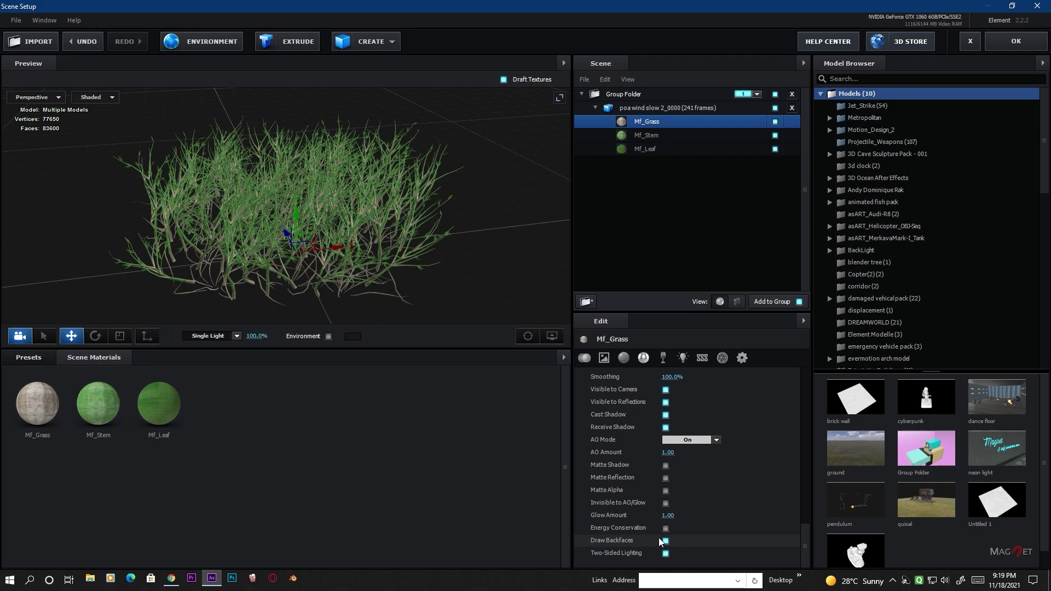
{"action": "left_click", "coordinate": [652, 133]}
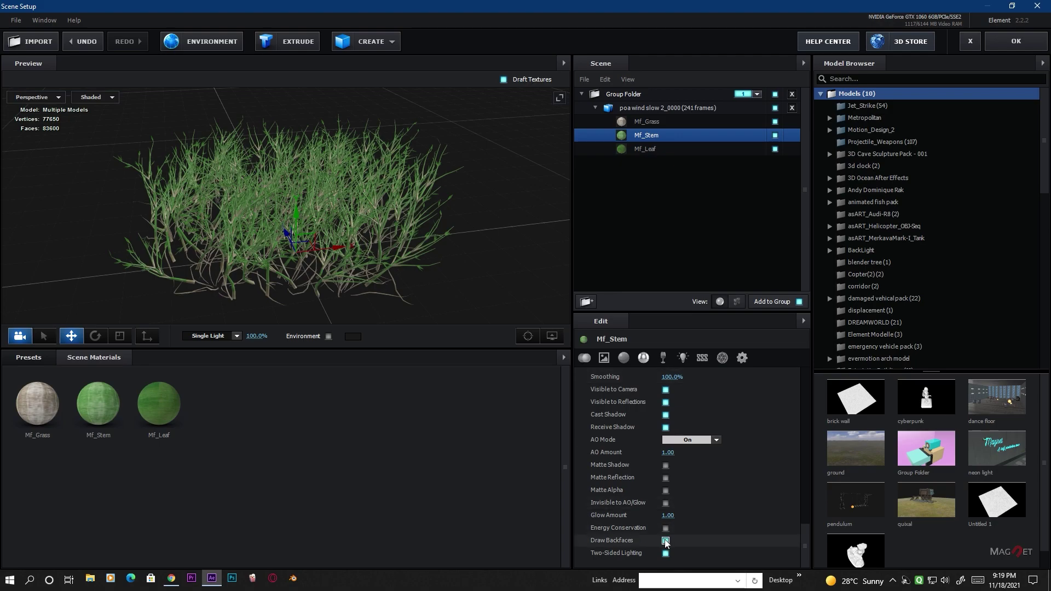
Enable subsurface scattering on the Mf_Stem material with a light green scatter color
{"action": "left_click", "coordinate": [704, 358]}
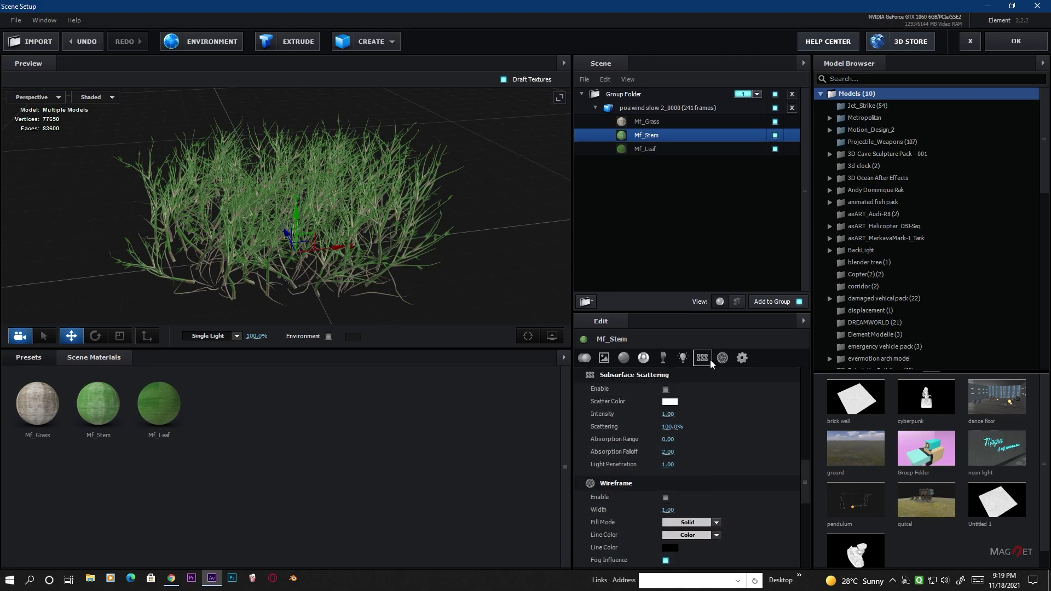
{"action": "left_click", "coordinate": [670, 401]}
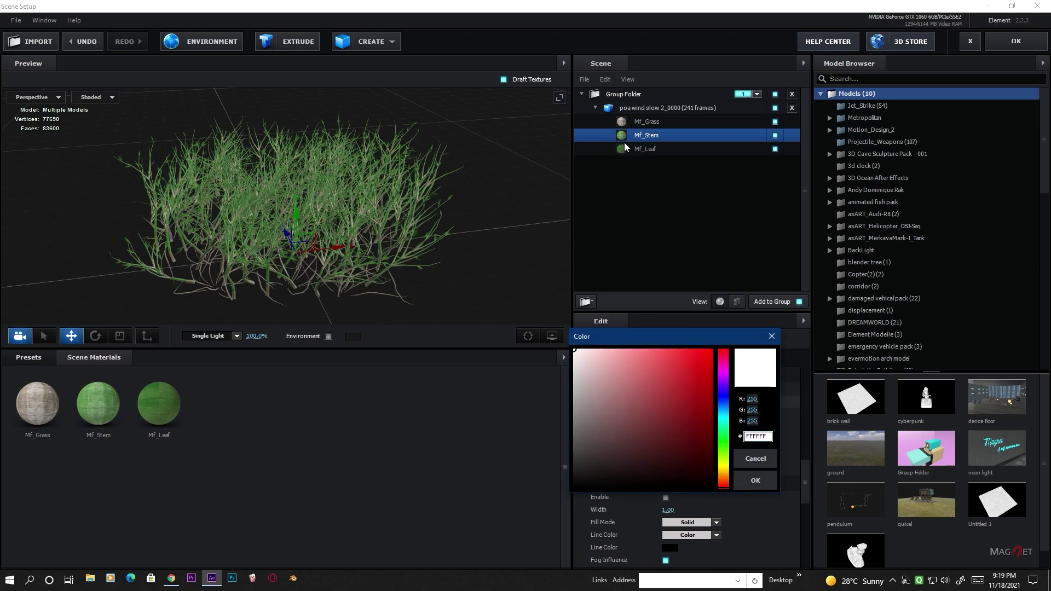
{"action": "left_click_drag", "start_coordinate": [724, 458], "coordinate": [727, 443]}
{"action": "left_click_drag", "start_coordinate": [671, 348], "coordinate": [652, 349]}
{"action": "left_click", "coordinate": [761, 482]}
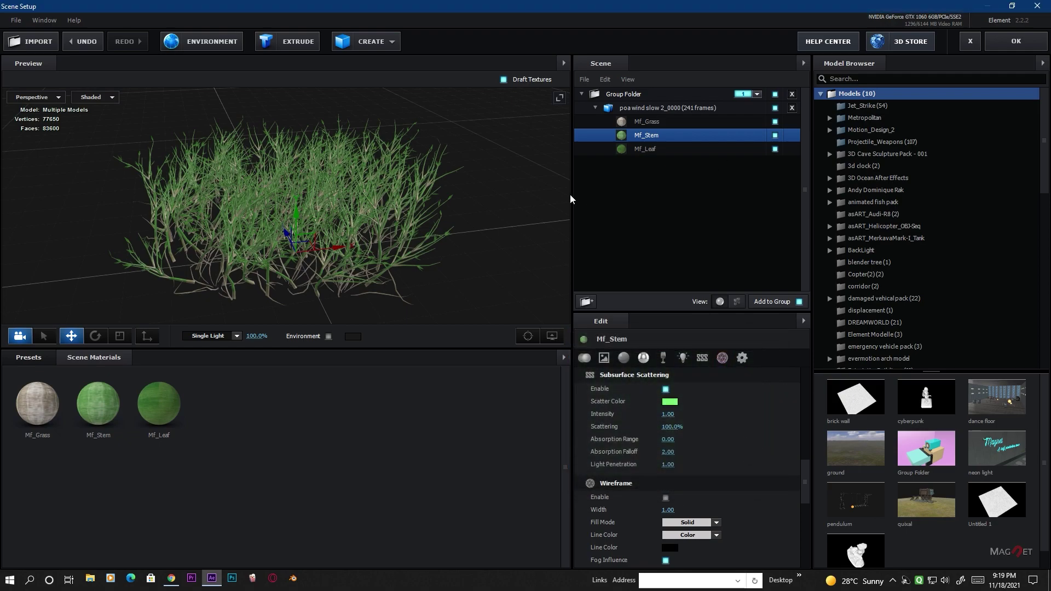
Give the Mf_Leaf material subsurface scattering with a saturated green scatter color, 1CC900
{"action": "left_click", "coordinate": [652, 148]}
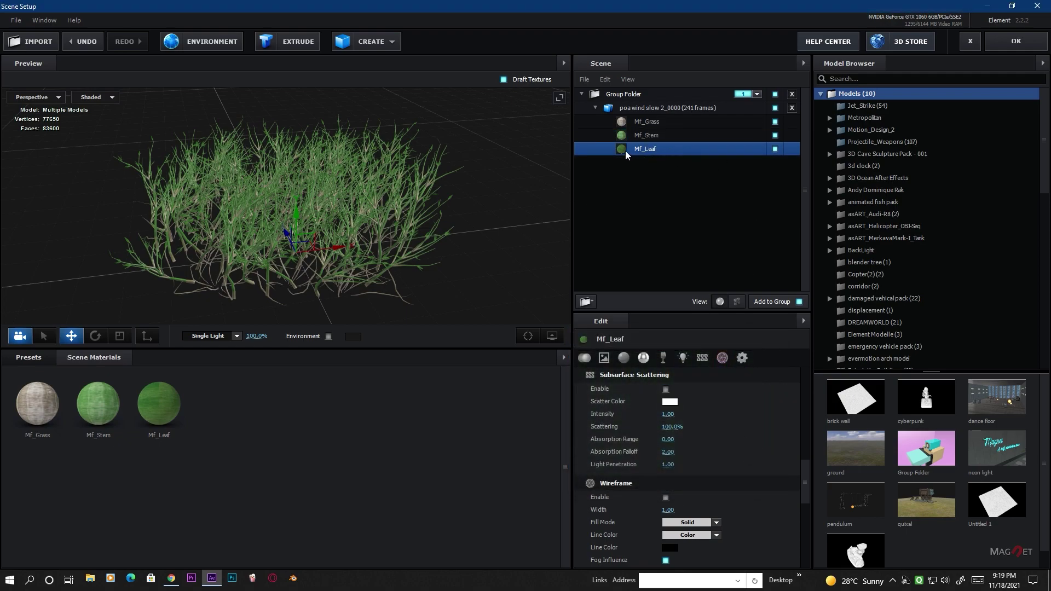
{"action": "left_click", "coordinate": [665, 405]}
{"action": "left_click_drag", "start_coordinate": [724, 486], "coordinate": [724, 445]}
{"action": "left_click_drag", "start_coordinate": [674, 403], "coordinate": [718, 379]}
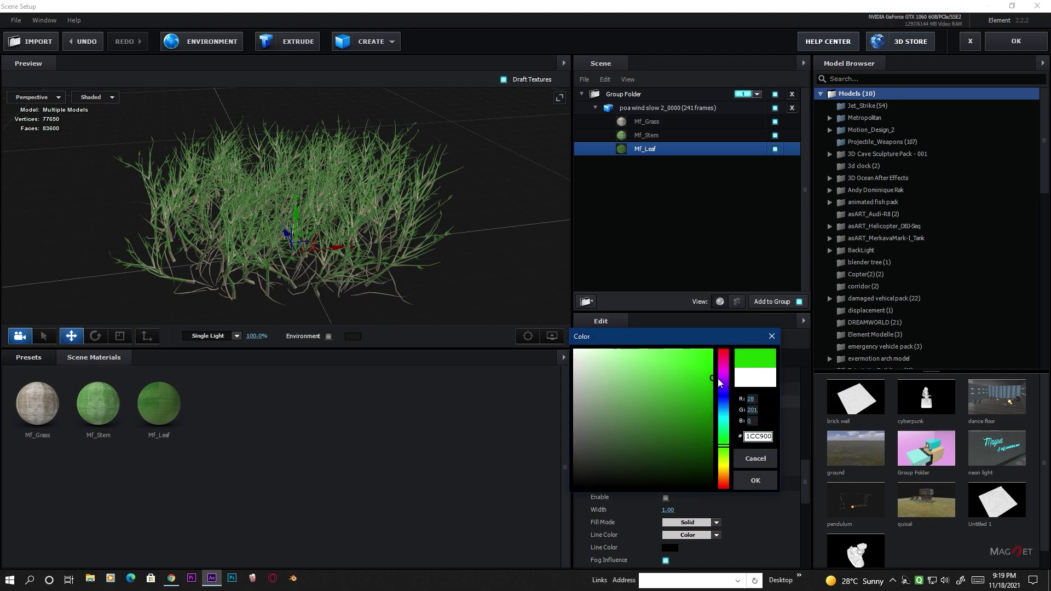
{"action": "left_click", "coordinate": [757, 482]}
Enable Draw Backfaces in the advanced settings of the Mf_Leaf material
{"action": "left_click", "coordinate": [742, 358]}
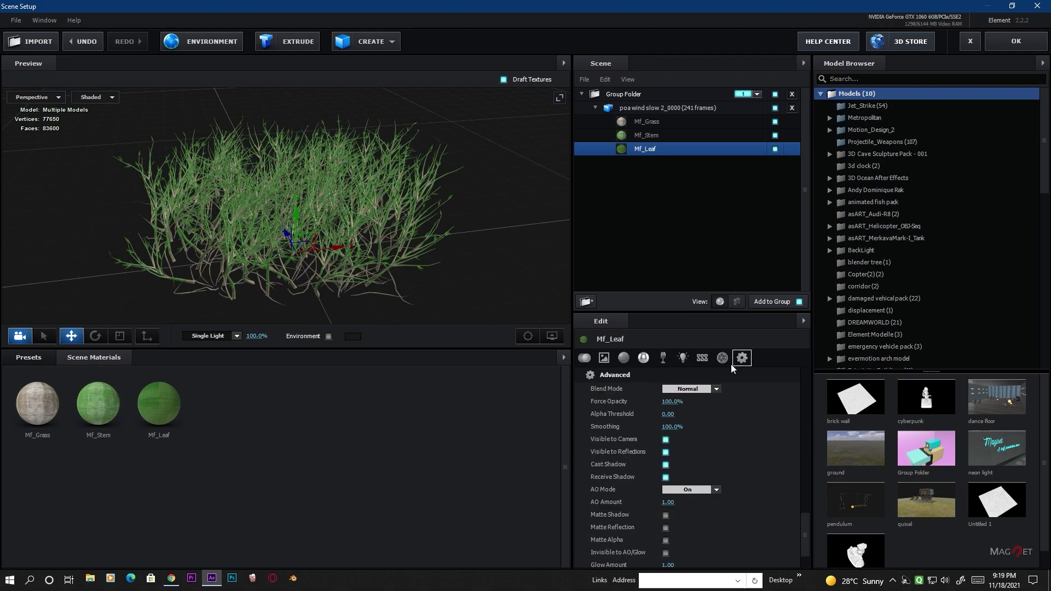
{"action": "scroll", "coordinate": [712, 504], "scroll_direction": "down", "scroll_amount": 3}
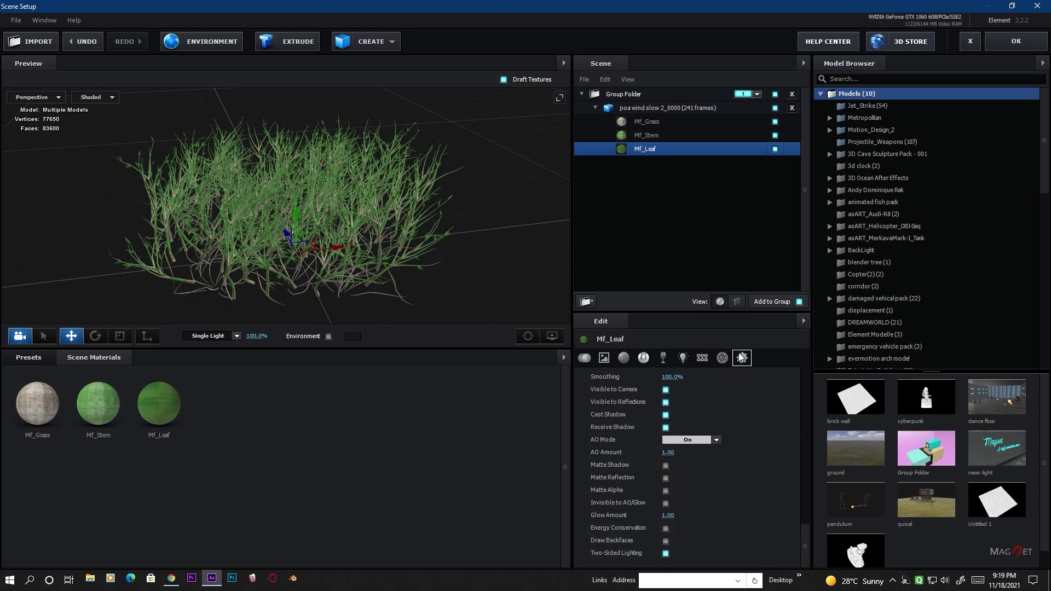
{"action": "left_click", "coordinate": [666, 541]}
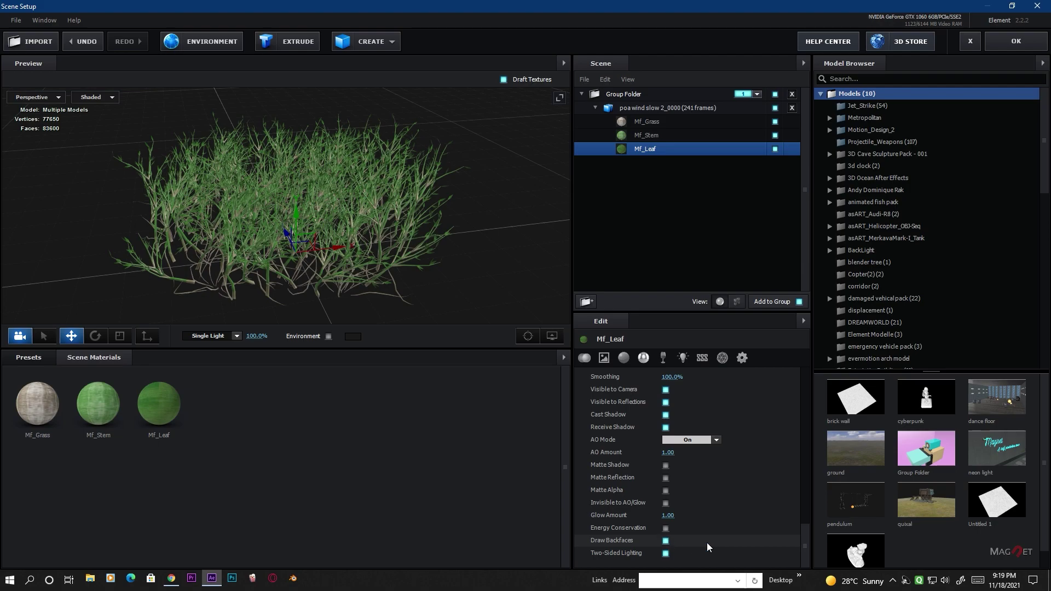
In the Front view, lower the grass model along Y until its base meets the ground line, and return to the Perspective view
{"action": "left_click_drag", "start_coordinate": [438, 222], "coordinate": [402, 213]}
{"action": "left_click", "coordinate": [33, 97]}
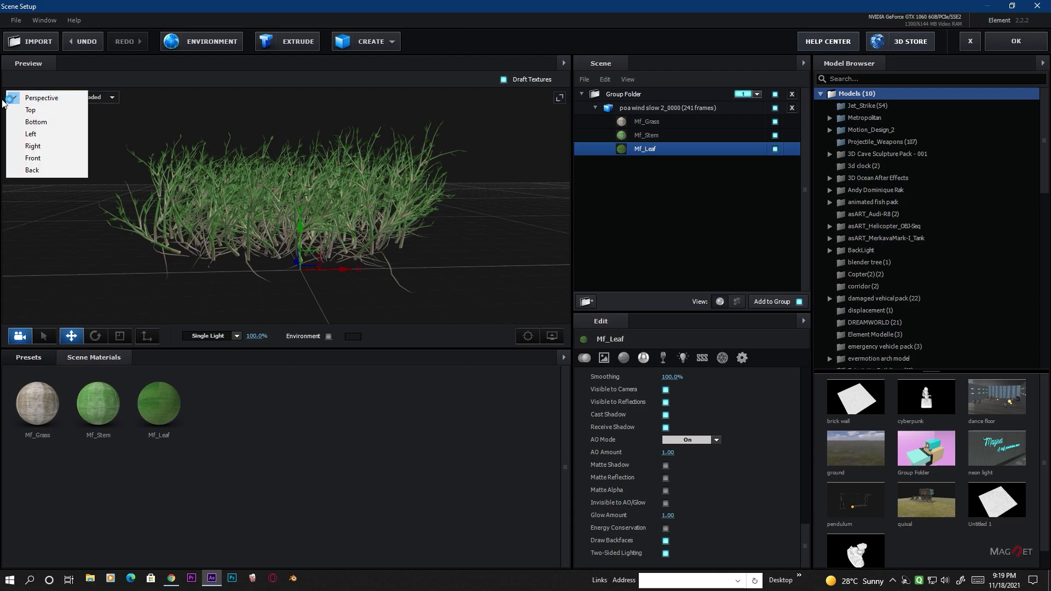
{"action": "left_click", "coordinate": [35, 159]}
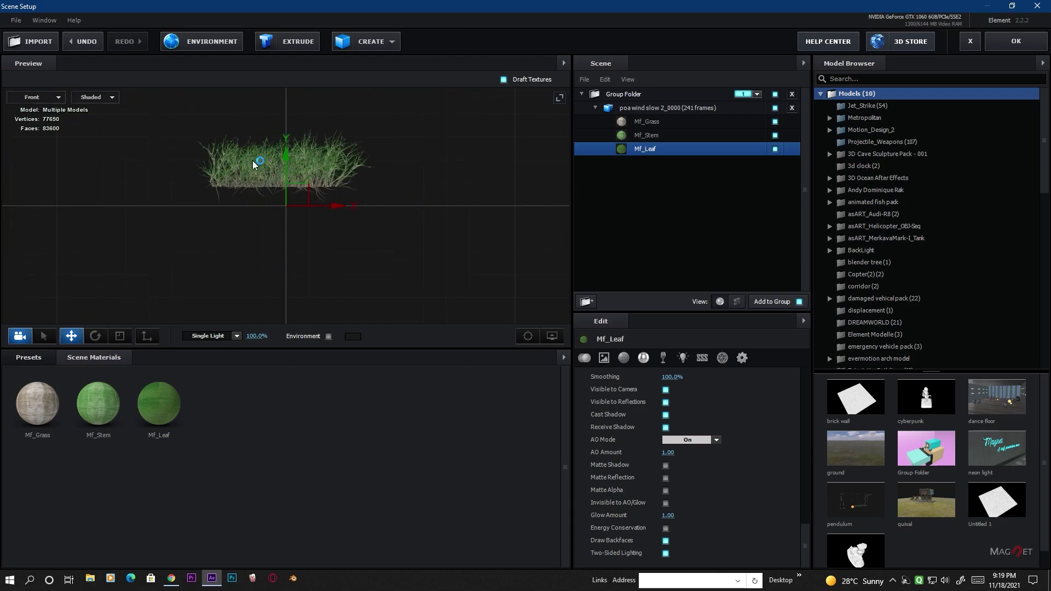
{"action": "left_click", "coordinate": [286, 156]}
{"action": "left_click_drag", "start_coordinate": [288, 152], "coordinate": [286, 171]}
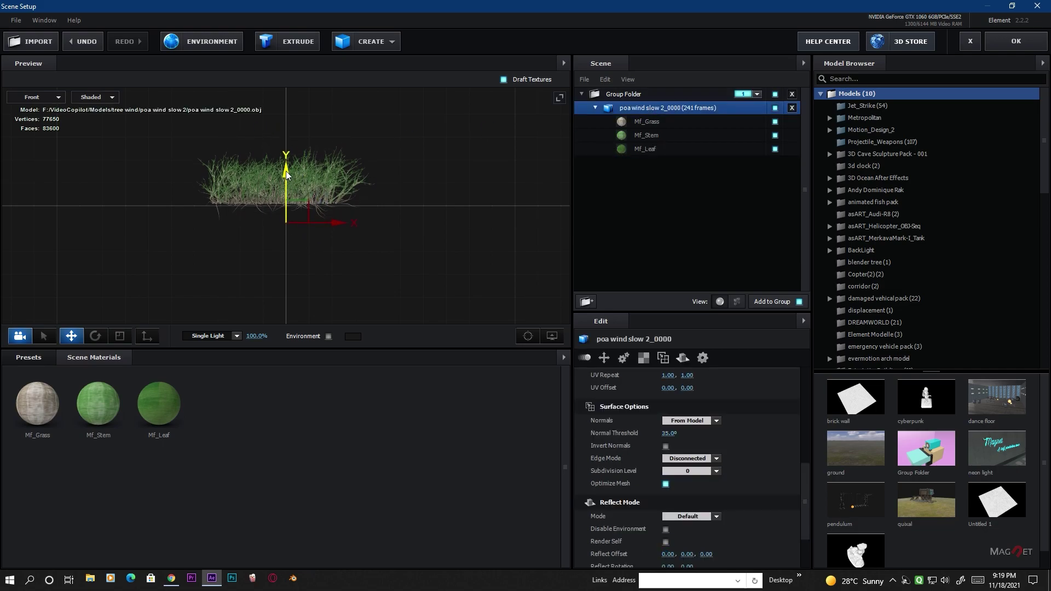
{"action": "left_click", "coordinate": [38, 97]}
{"action": "left_click", "coordinate": [47, 98]}
{"action": "scroll", "coordinate": [397, 235], "scroll_direction": "down", "scroll_amount": 3}
{"action": "mouse_move", "coordinate": [397, 235]}
{"action": "left_mouse_down"}
{"action": "mouse_move", "coordinate": [394, 245]}
{"action": "mouse_move", "coordinate": [413, 230]}
{"action": "left_mouse_up"}
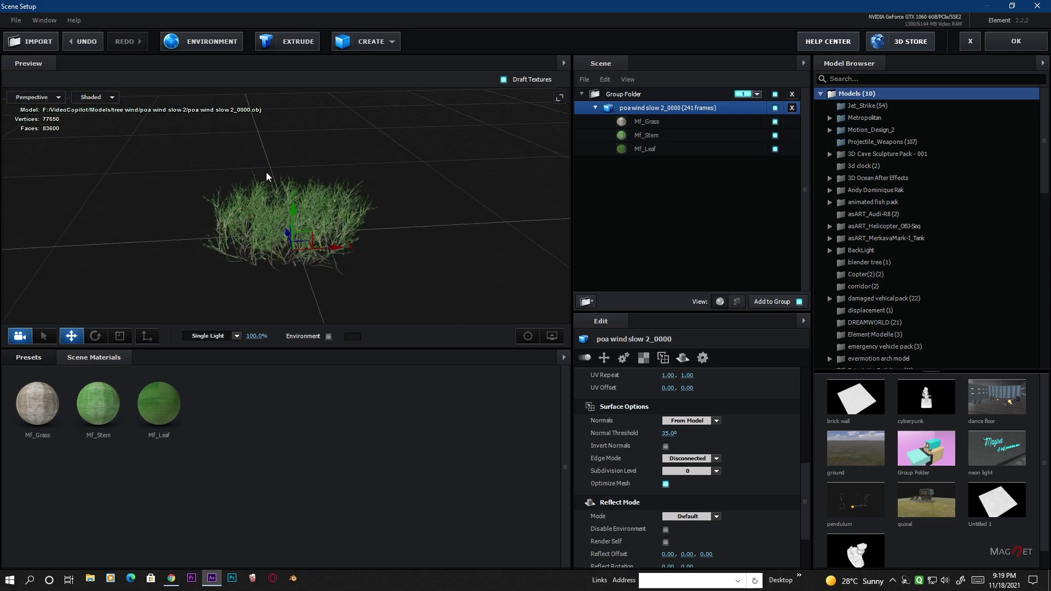
Collapse the grass model's material list and add the ground model from the model library to the scene
{"action": "left_click", "coordinate": [594, 108]}
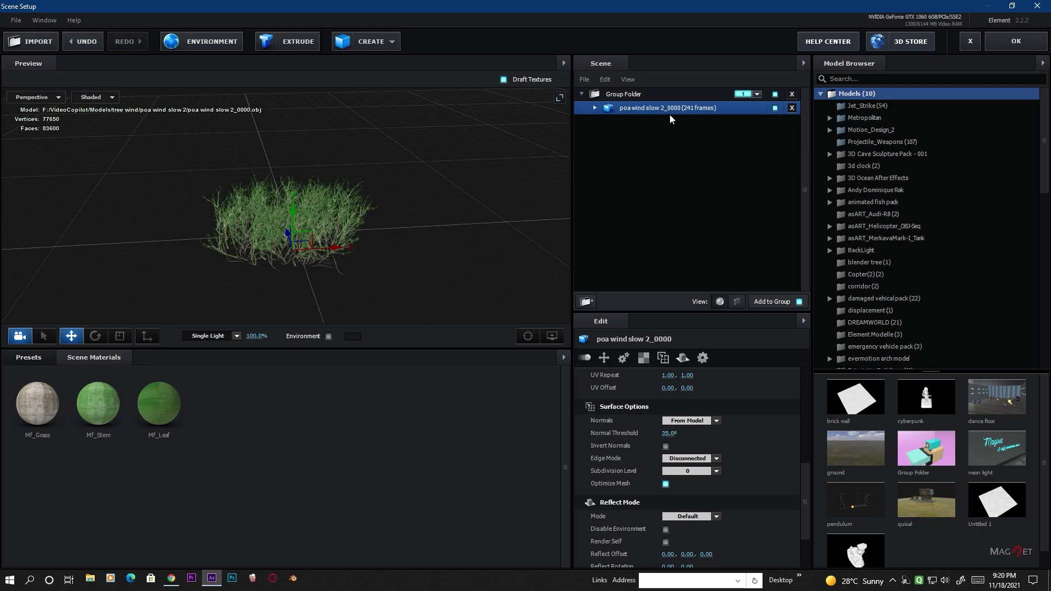
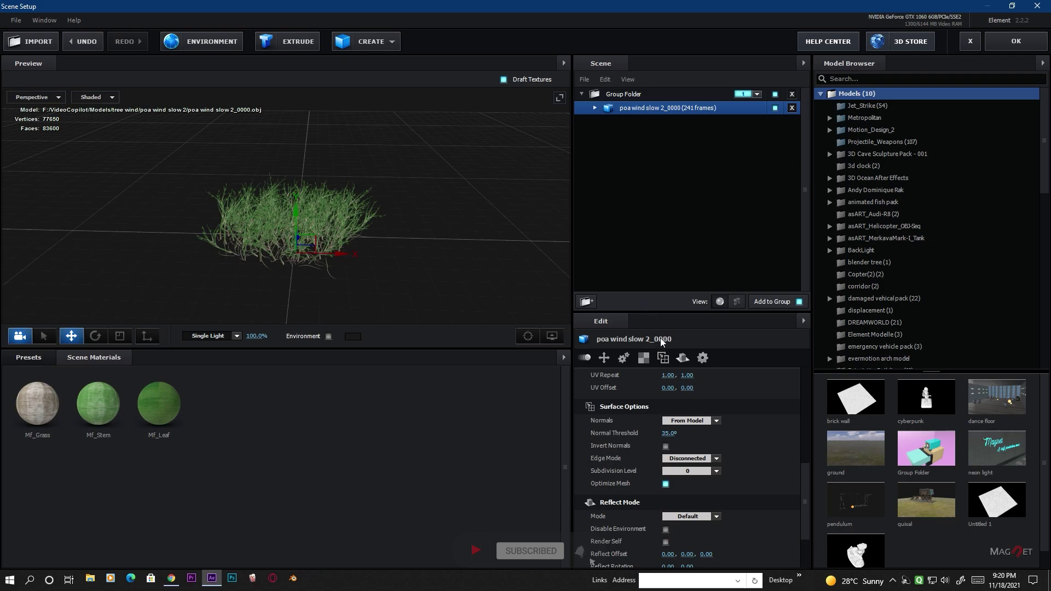
{"action": "left_click", "coordinate": [821, 94]}
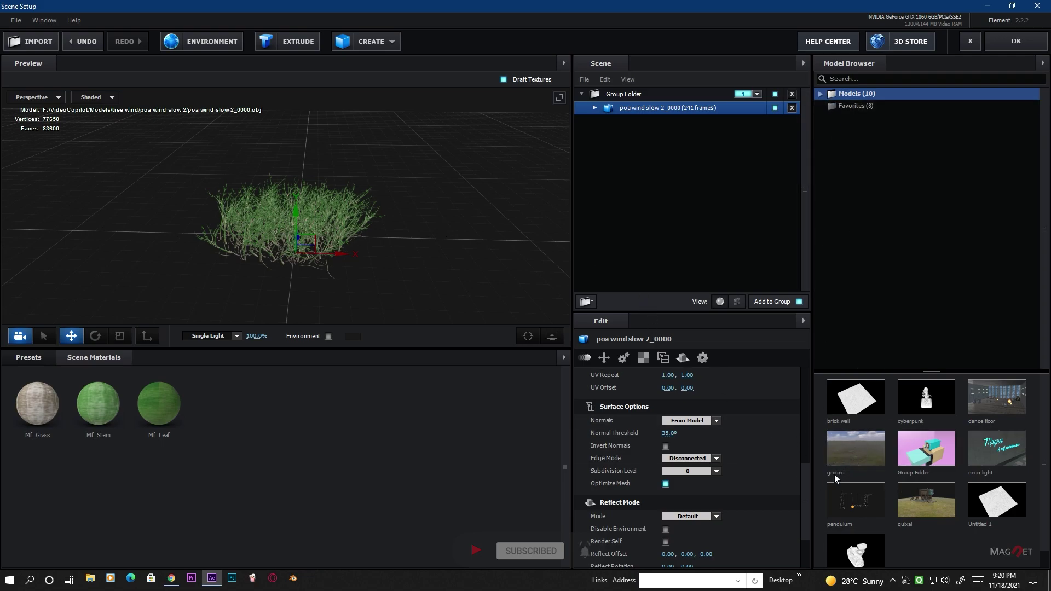
{"action": "left_click", "coordinate": [859, 443]}
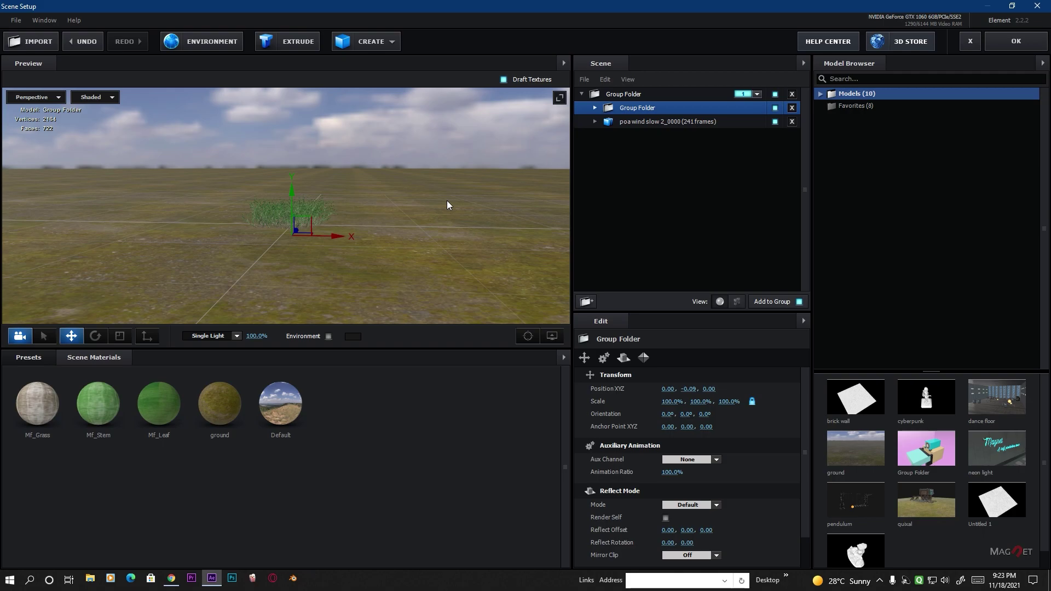
Browse the MAGNET HDRI pack in the environment presets and apply a partly cloudy kloofendal_48d HDRI as the environment
{"action": "left_click", "coordinate": [28, 357]}
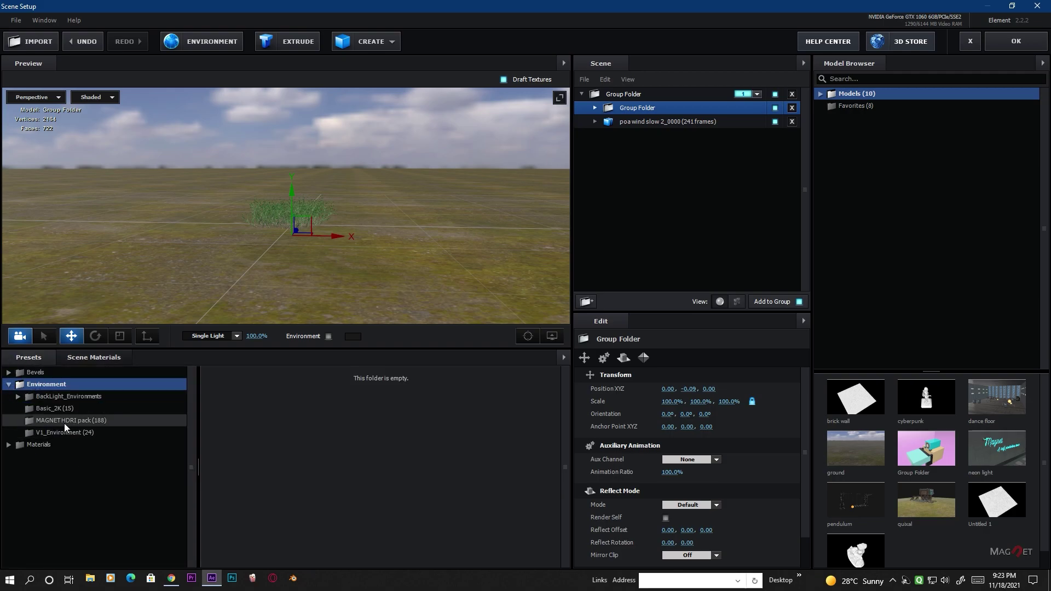
{"action": "left_click", "coordinate": [84, 422]}
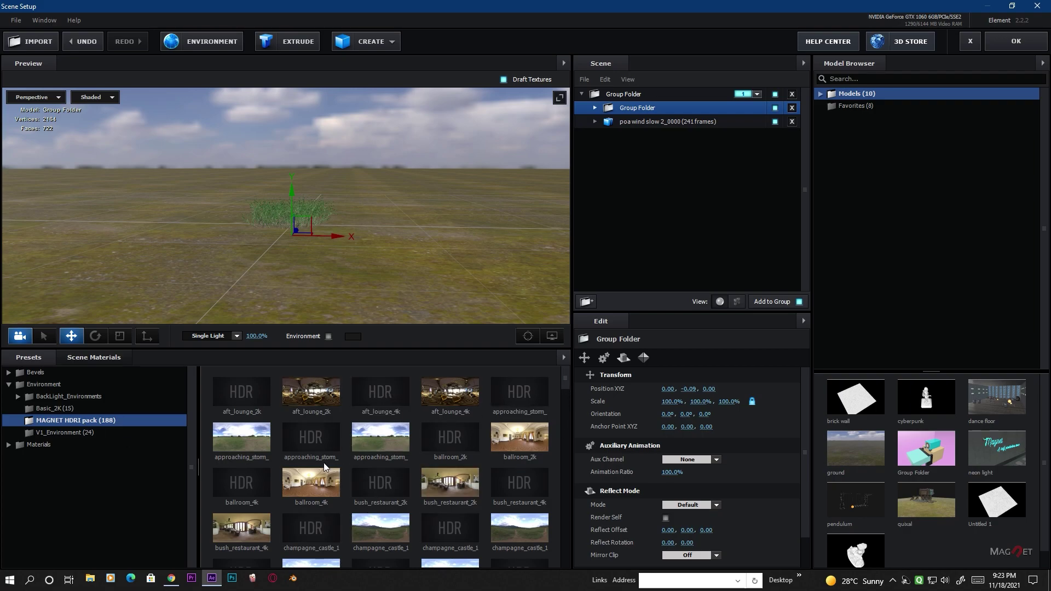
{"action": "left_click_drag", "start_coordinate": [567, 376], "coordinate": [567, 429]}
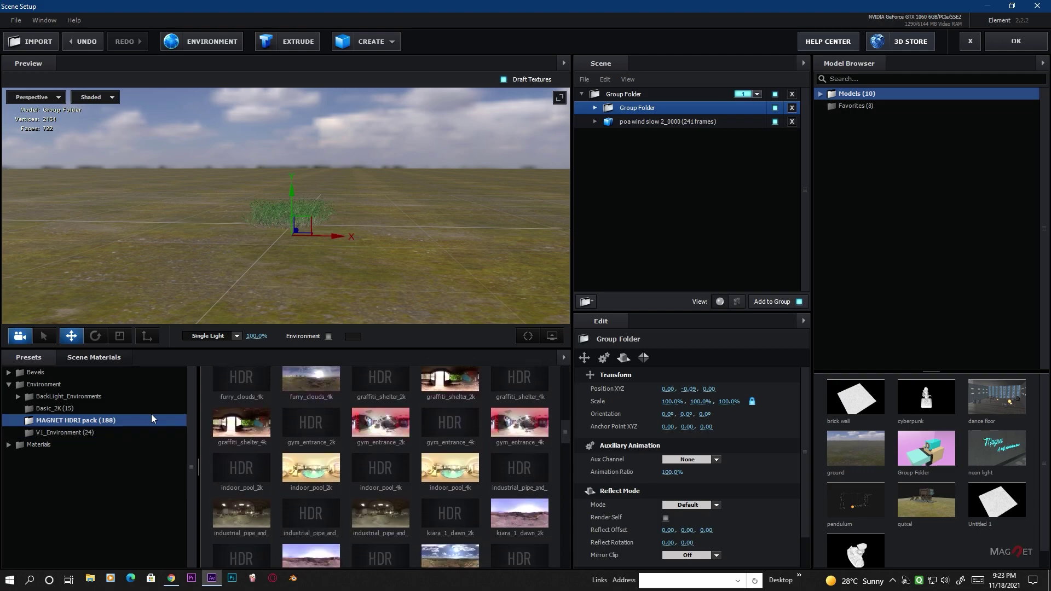
{"action": "left_click_drag", "start_coordinate": [205, 398], "coordinate": [160, 398]}
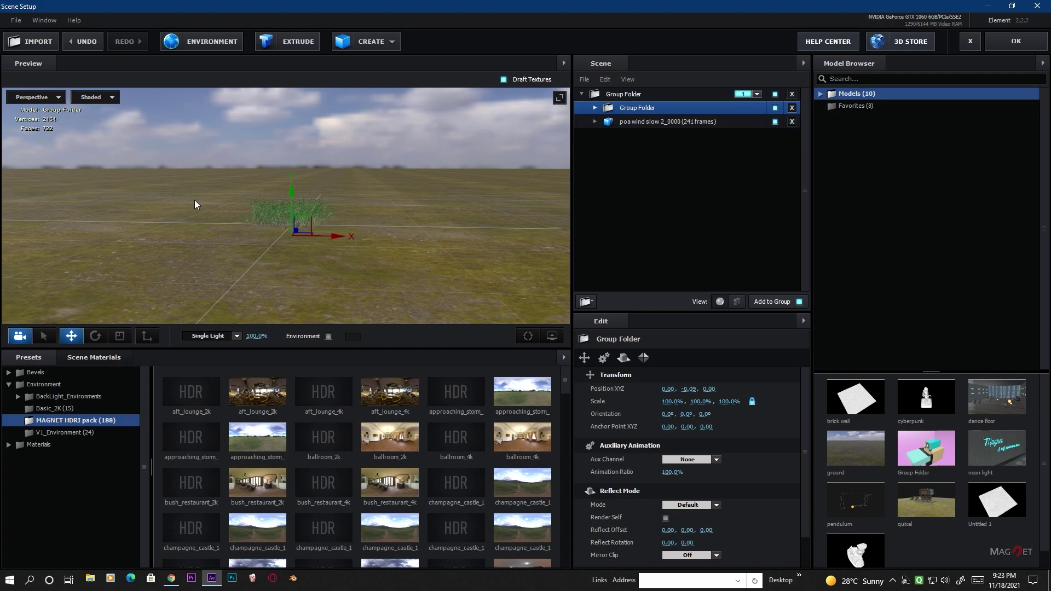
{"action": "scroll", "coordinate": [322, 485], "scroll_direction": "down", "scroll_amount": 3}
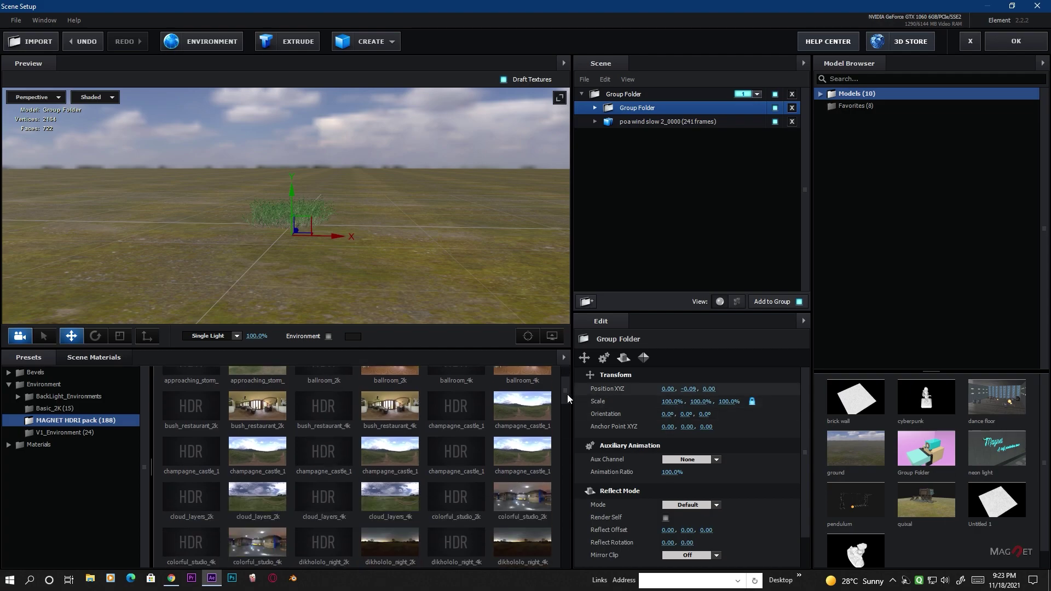
{"action": "left_click_drag", "start_coordinate": [564, 390], "coordinate": [565, 416]}
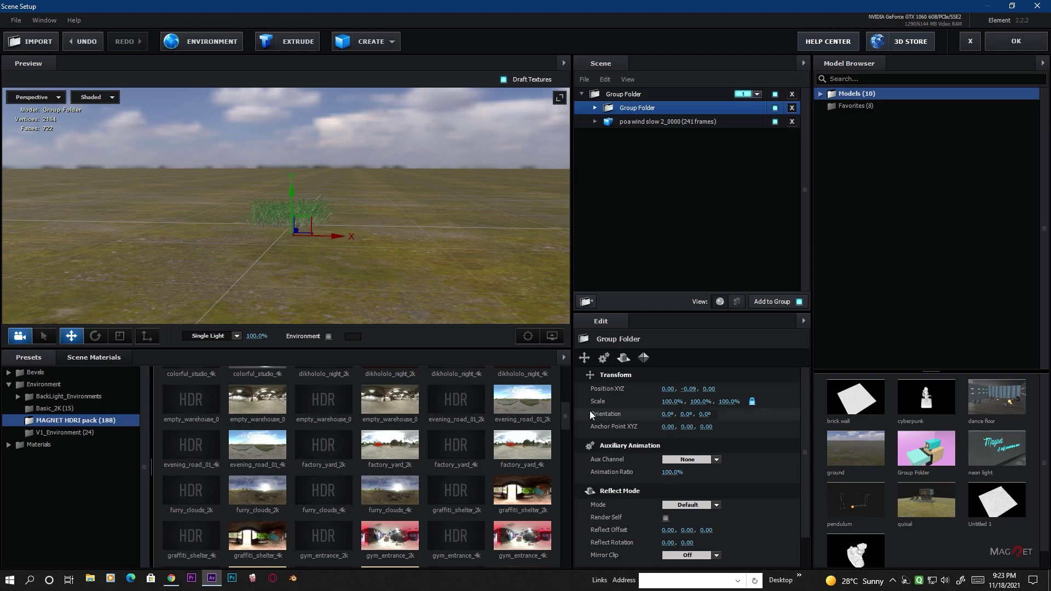
{"action": "left_click_drag", "start_coordinate": [565, 409], "coordinate": [565, 422]}
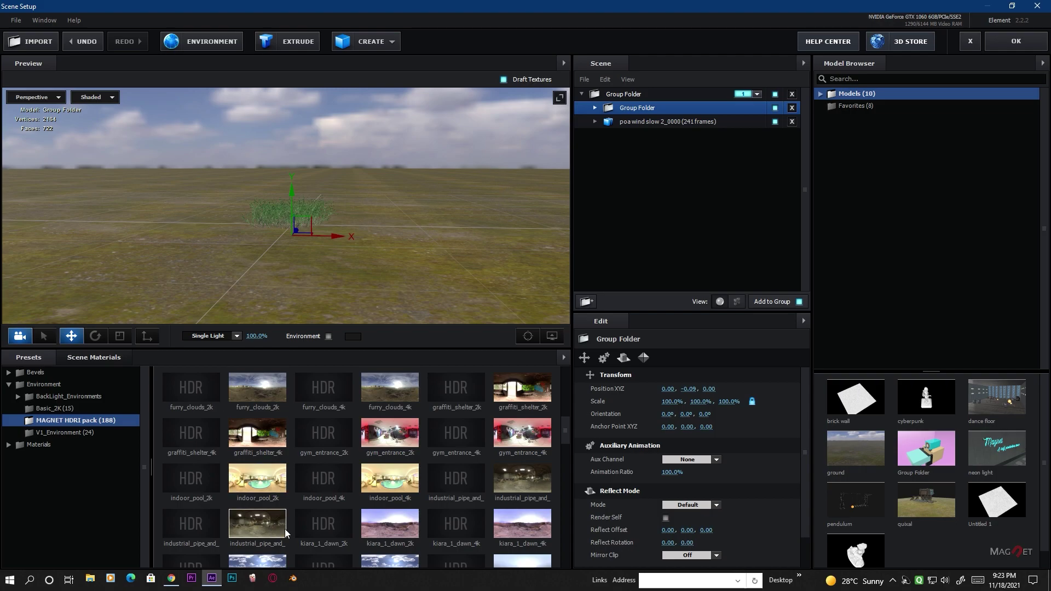
{"action": "scroll", "coordinate": [443, 464], "scroll_direction": "down", "scroll_amount": 1}
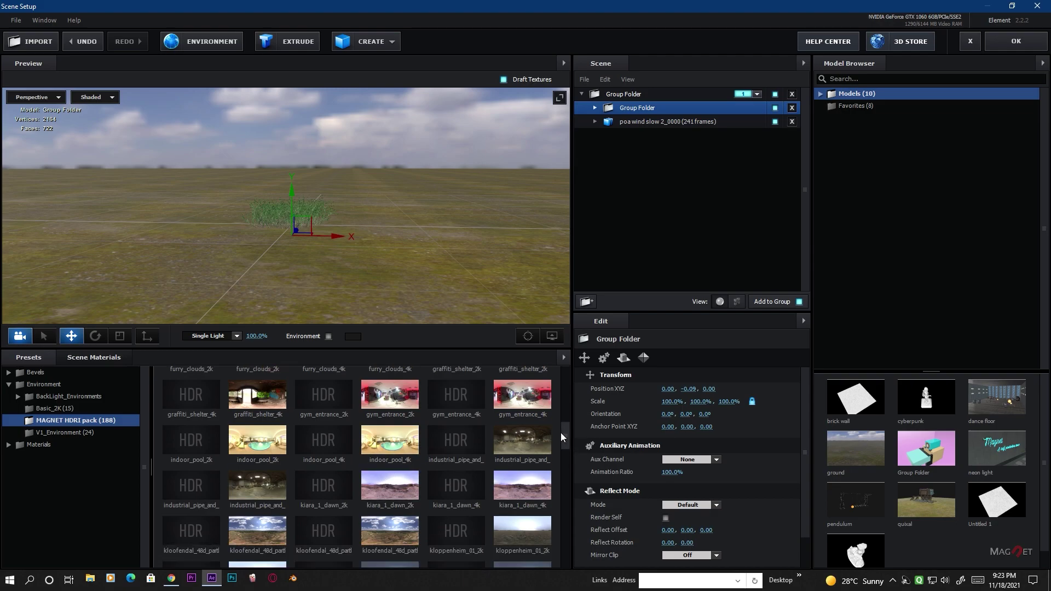
{"action": "scroll", "coordinate": [567, 432], "scroll_direction": "down", "scroll_amount": 1}
{"action": "double_click", "coordinate": [255, 496]}
Examine the grass patch on the ground up close and from several angles under the environment lighting
{"action": "mouse_move", "coordinate": [428, 247]}
{"action": "left_mouse_down"}
{"action": "mouse_move", "coordinate": [380, 253]}
{"action": "mouse_move", "coordinate": [432, 245]}
{"action": "left_mouse_up"}
{"action": "left_click_drag", "start_coordinate": [460, 278], "coordinate": [275, 215]}
{"action": "scroll", "coordinate": [275, 214], "scroll_direction": "up", "scroll_amount": 3}
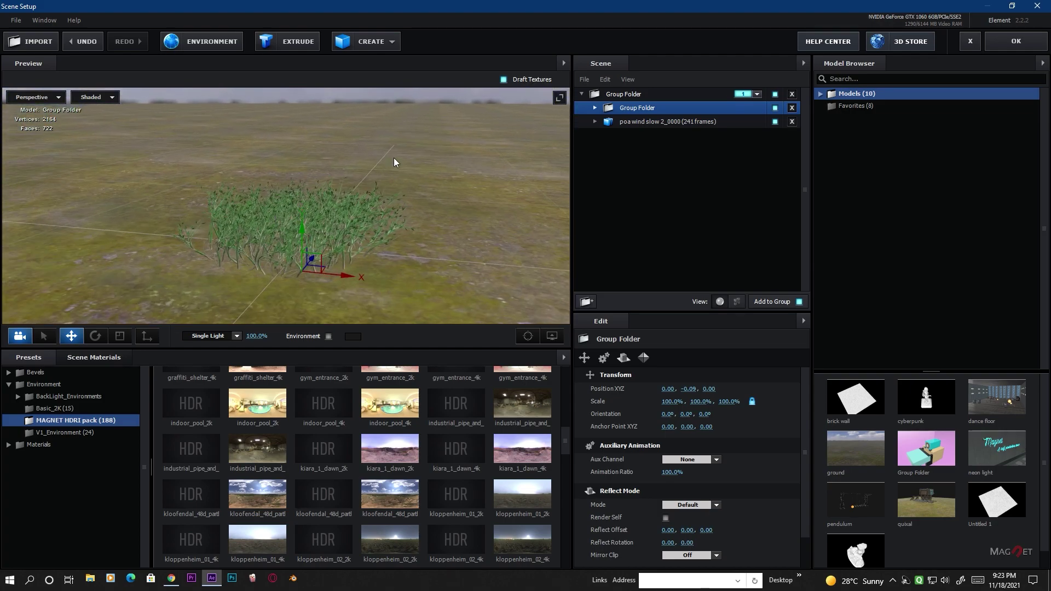
{"action": "scroll", "coordinate": [313, 239], "scroll_direction": "up", "scroll_amount": 5}
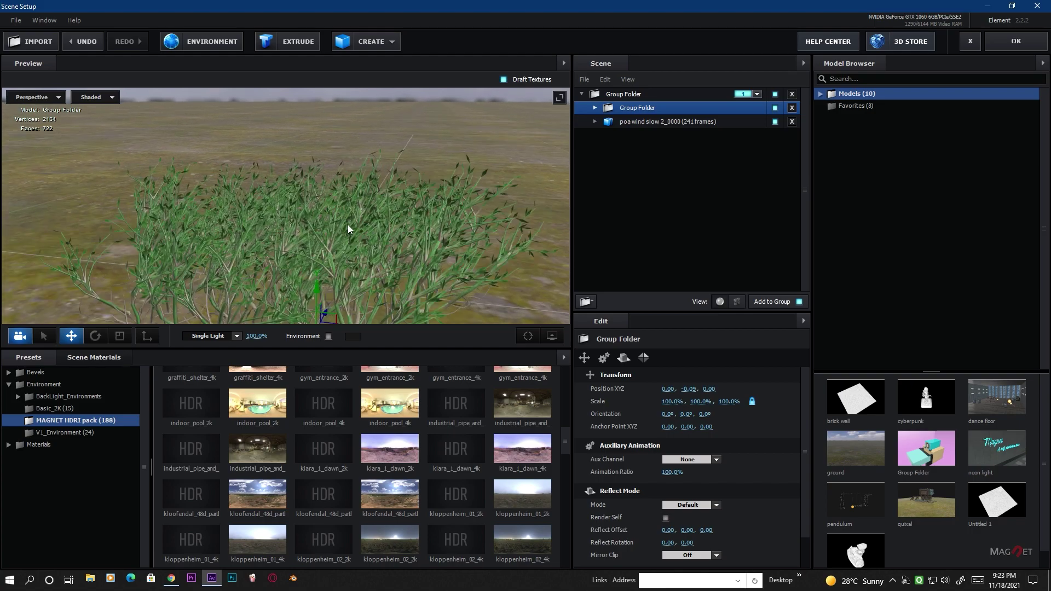
{"action": "scroll", "coordinate": [348, 229], "scroll_direction": "down", "scroll_amount": 3}
{"action": "left_click_drag", "start_coordinate": [407, 268], "coordinate": [405, 245]}
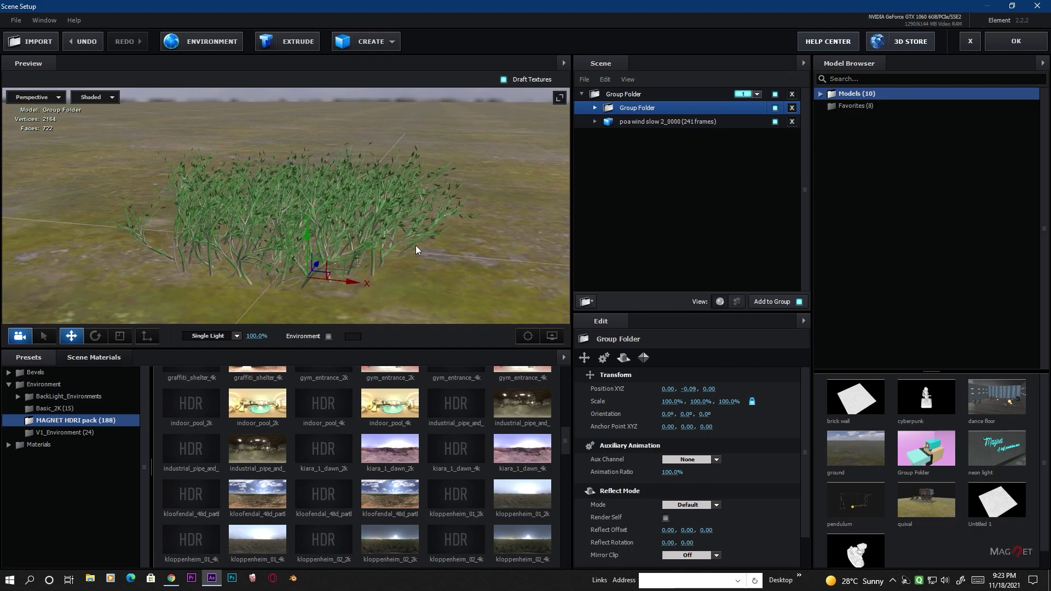
{"action": "scroll", "coordinate": [415, 248], "scroll_direction": "down", "scroll_amount": 4}
{"action": "left_click_drag", "start_coordinate": [386, 262], "coordinate": [348, 254]}
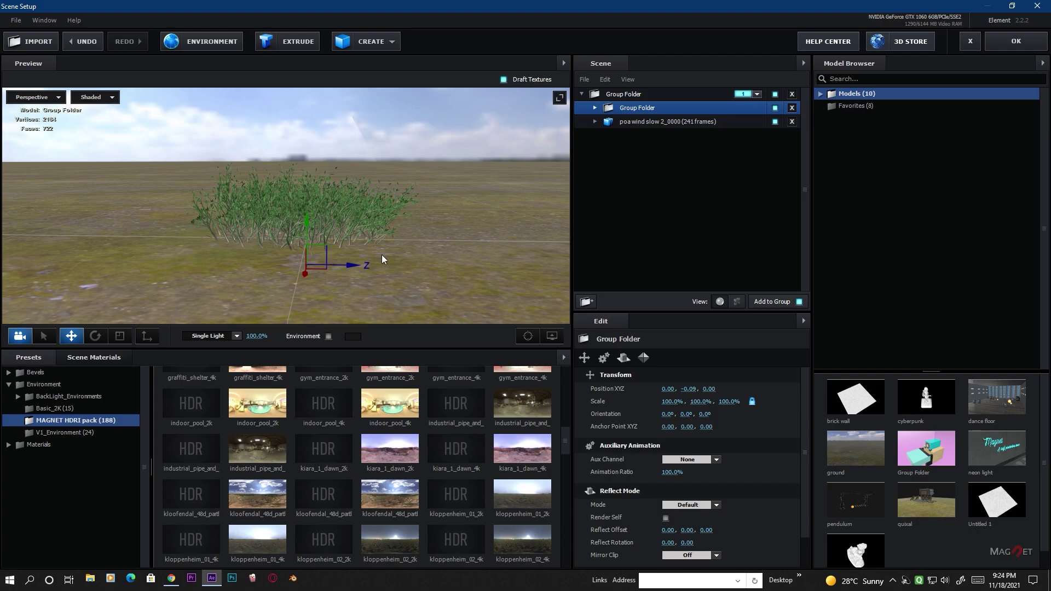
{"action": "left_click_drag", "start_coordinate": [381, 254], "coordinate": [423, 254]}
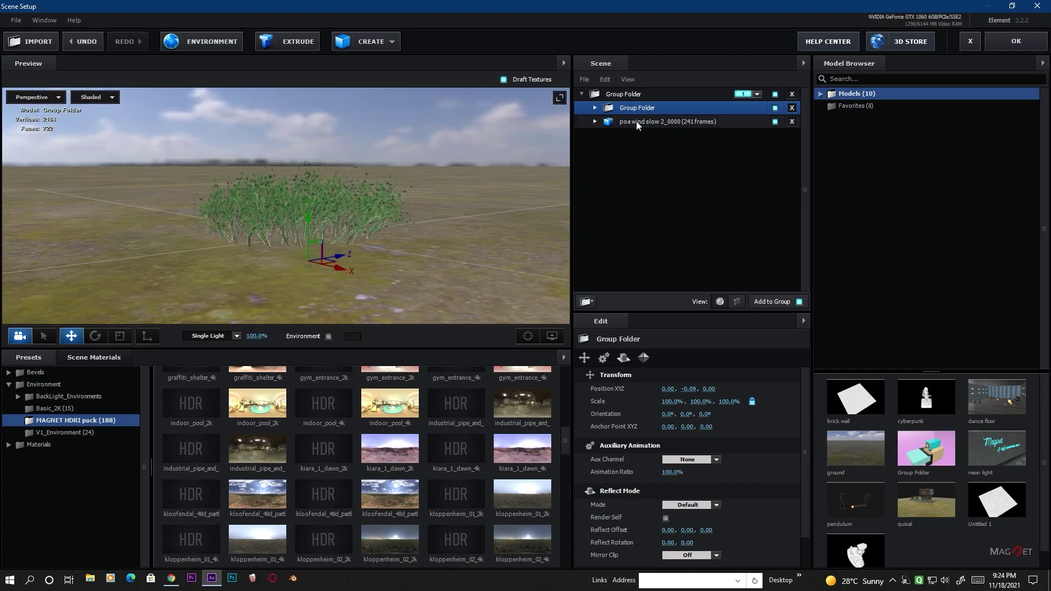
Move the poa wind slow 2_0000 model and the nested ground folder out of the parent Group Folder to the top level
{"action": "left_click", "coordinate": [657, 122]}
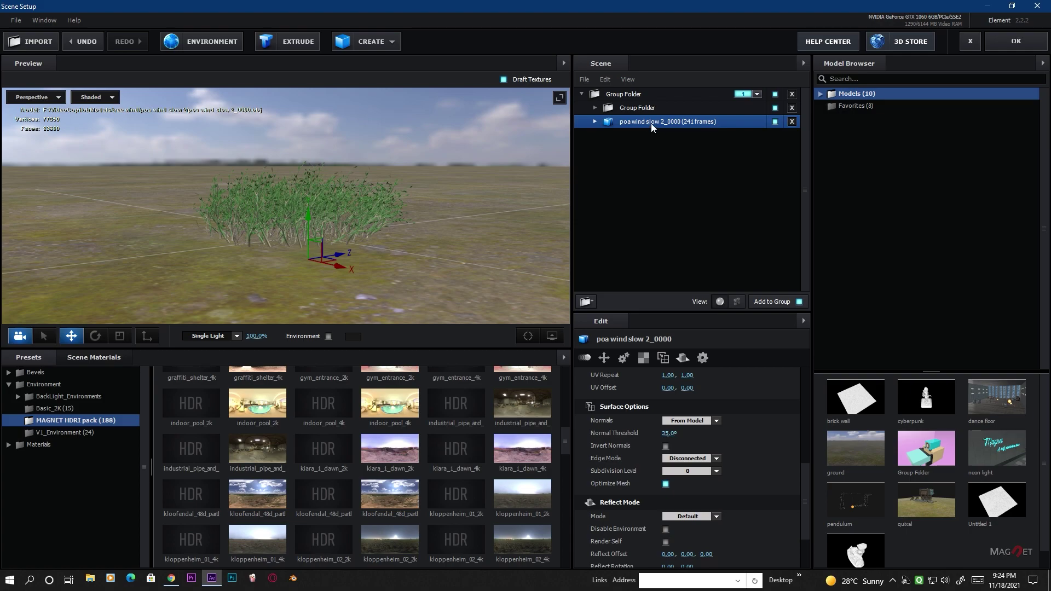
{"action": "left_click_drag", "start_coordinate": [652, 121], "coordinate": [665, 224]}
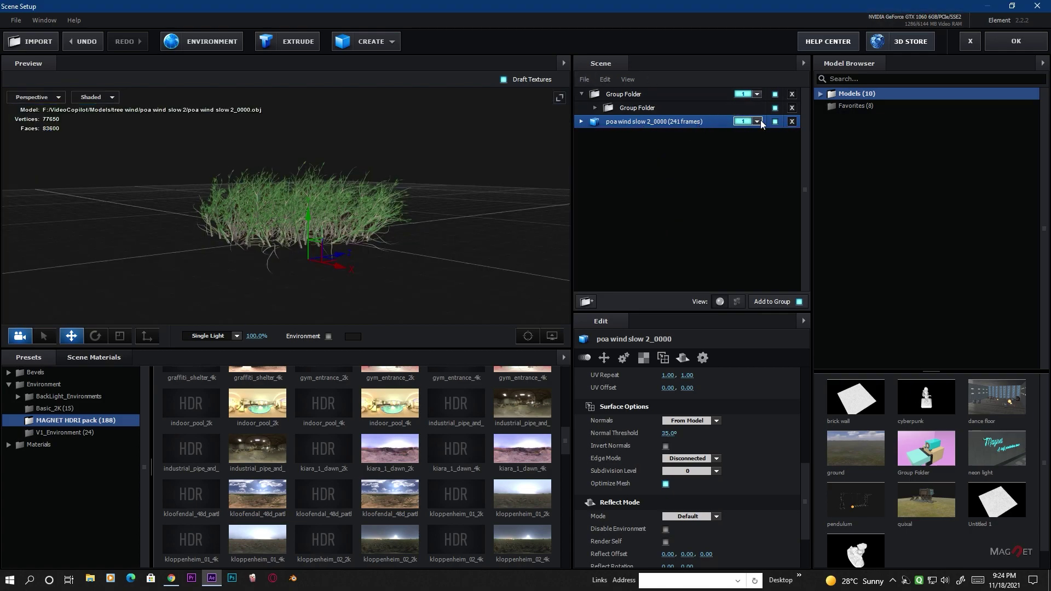
{"action": "left_click", "coordinate": [642, 108]}
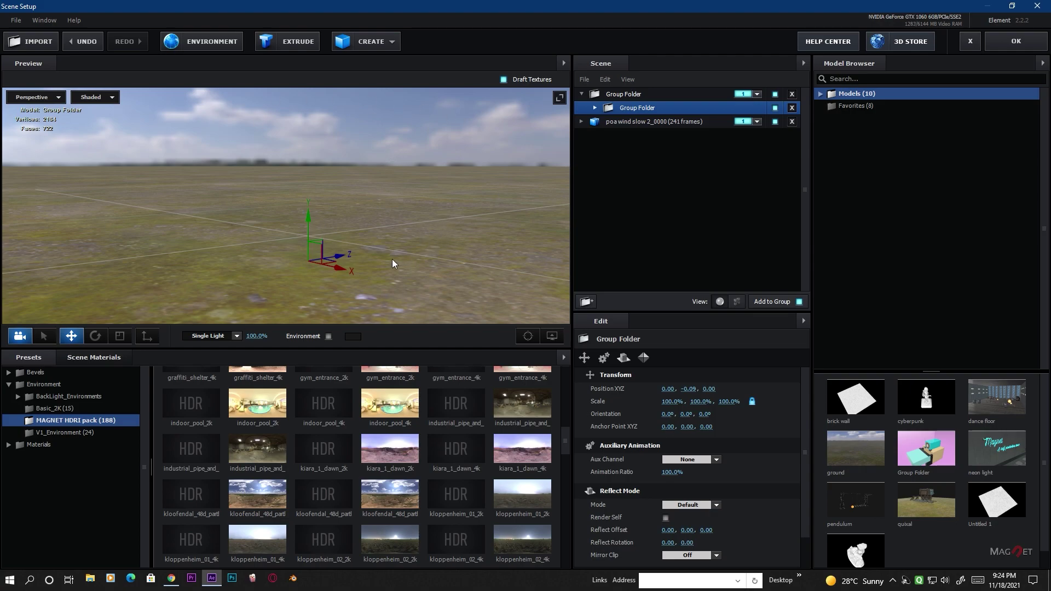
{"action": "left_click_drag", "start_coordinate": [638, 109], "coordinate": [706, 136]}
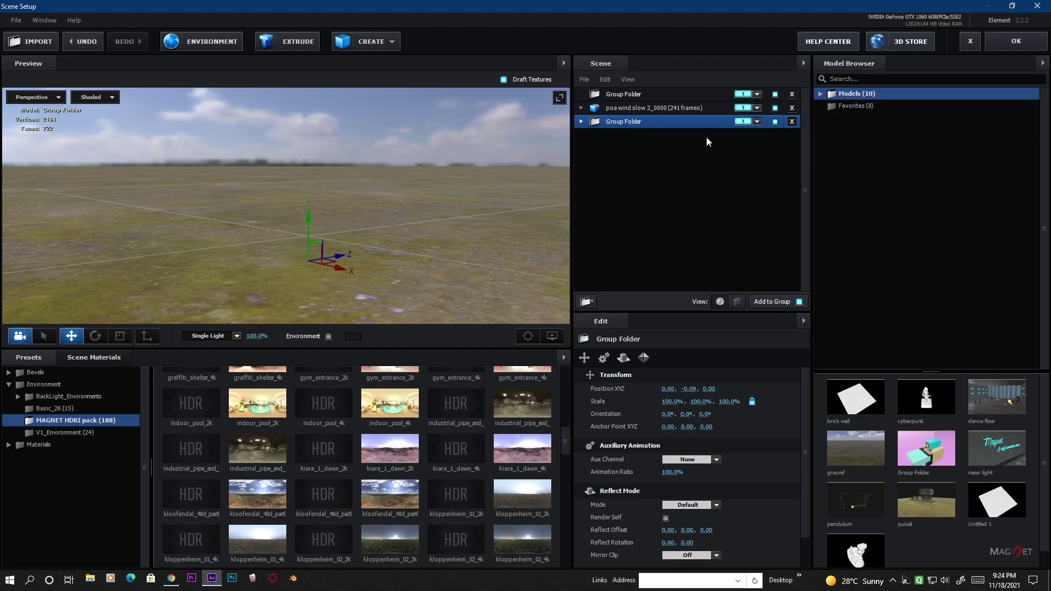
Assign the ground's Group Folder to group 5 and delete the empty Group Folder
{"action": "left_click", "coordinate": [758, 121]}
{"action": "left_click", "coordinate": [818, 137]}
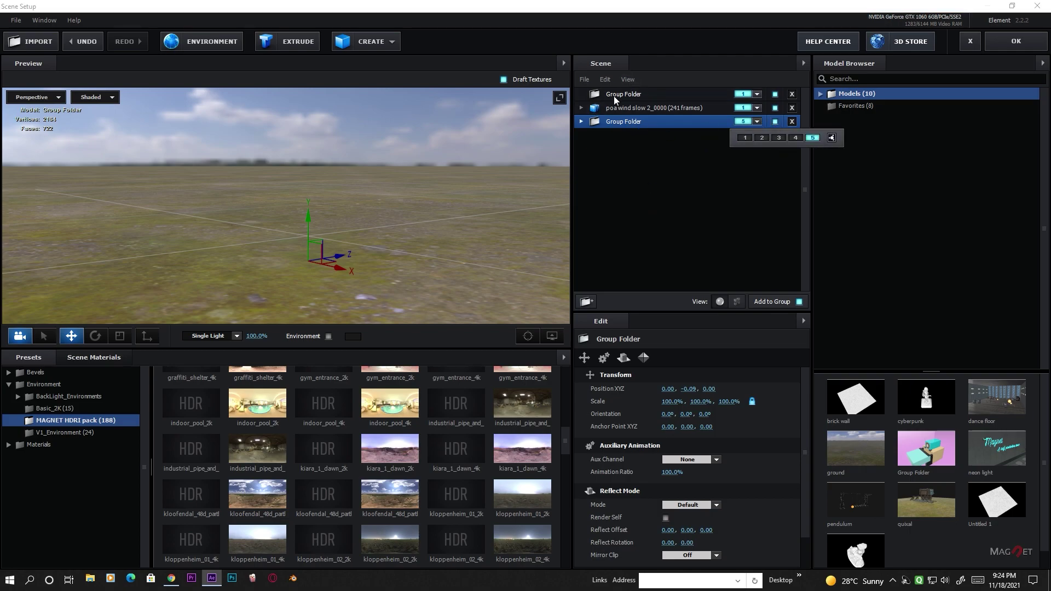
{"action": "left_click", "coordinate": [633, 94]}
{"action": "left_click", "coordinate": [792, 94]}
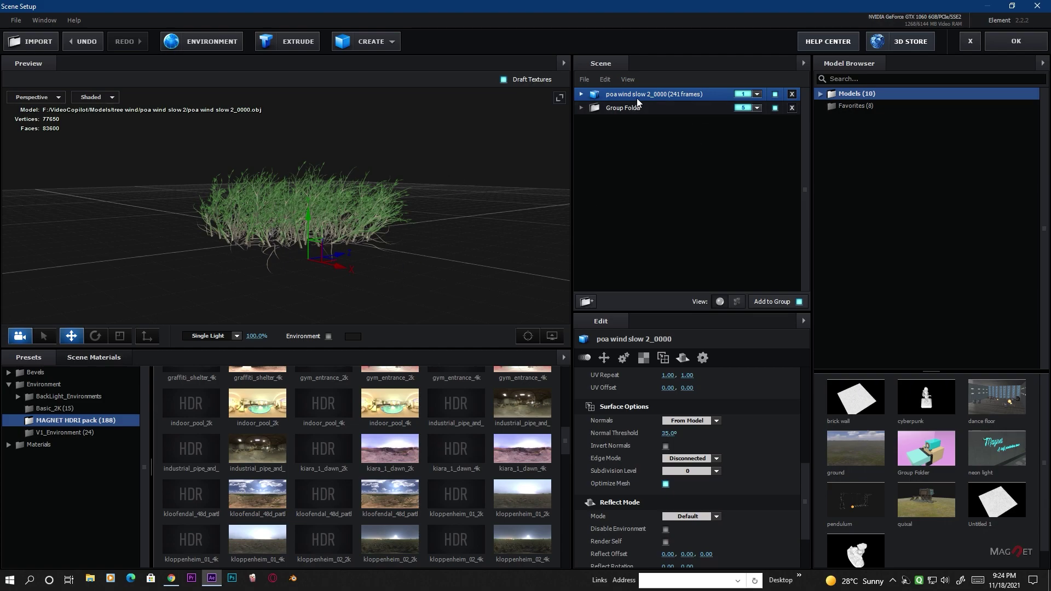
Collapse the Environment presets and bring back the list of scene materials
{"action": "left_click_drag", "start_coordinate": [411, 173], "coordinate": [382, 238]}
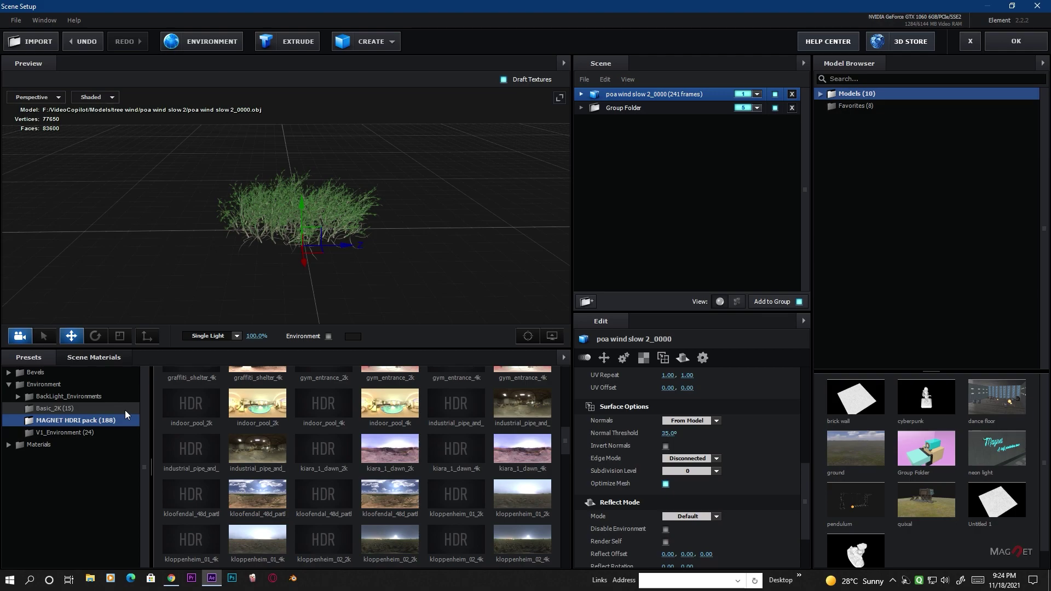
{"action": "left_click", "coordinate": [10, 387]}
{"action": "left_click", "coordinate": [72, 357]}
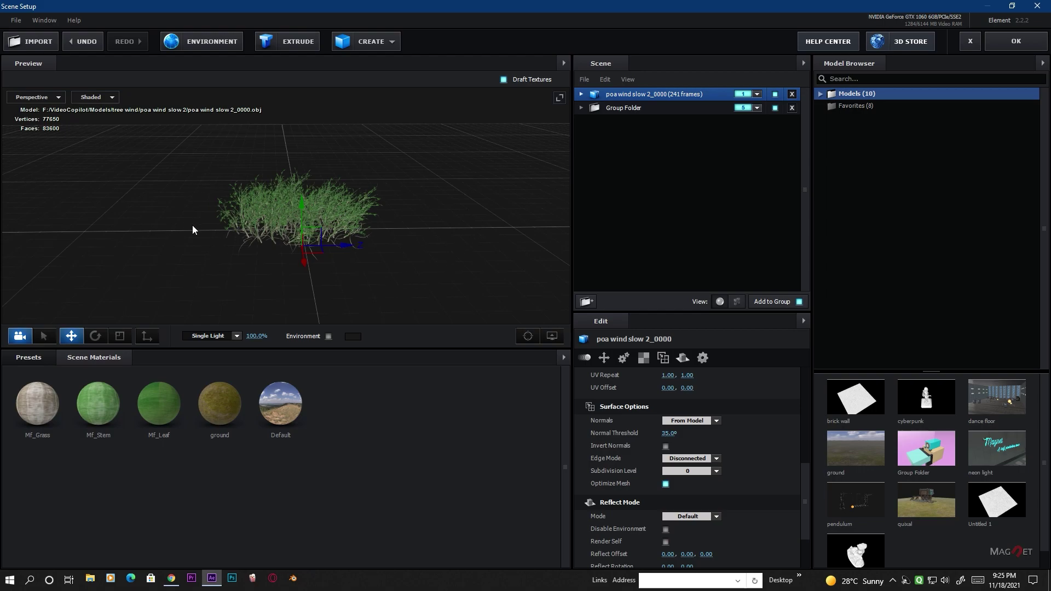
Add the Nordic Beach Rocks model from the quixal models folder to the scene
{"action": "left_click", "coordinate": [858, 105]}
{"action": "double_click", "coordinate": [845, 94]}
{"action": "scroll", "coordinate": [860, 280], "scroll_direction": "down", "scroll_amount": 3}
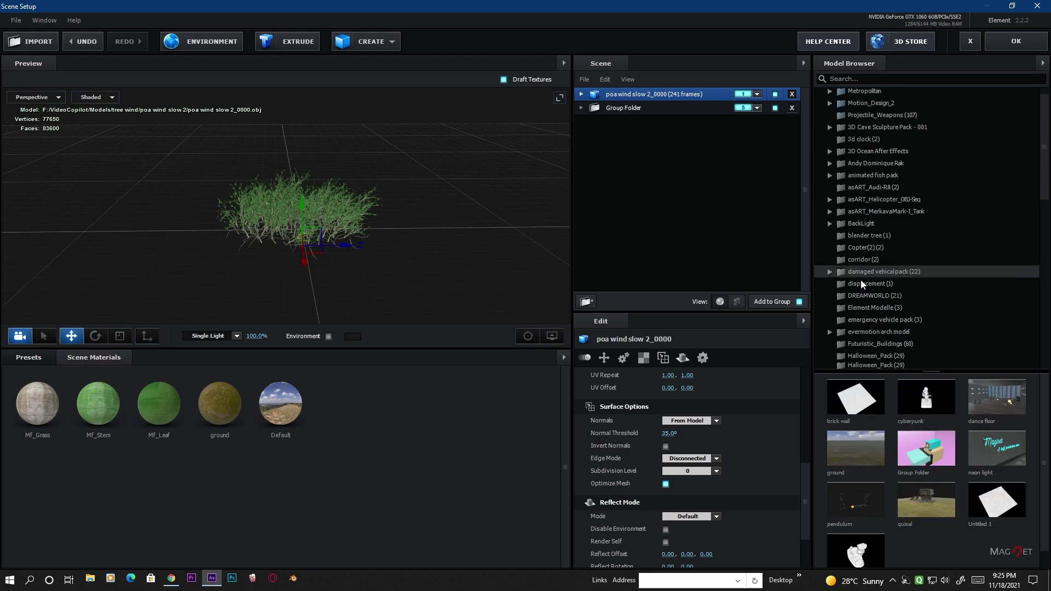
{"action": "scroll", "coordinate": [863, 310], "scroll_direction": "down", "scroll_amount": 5}
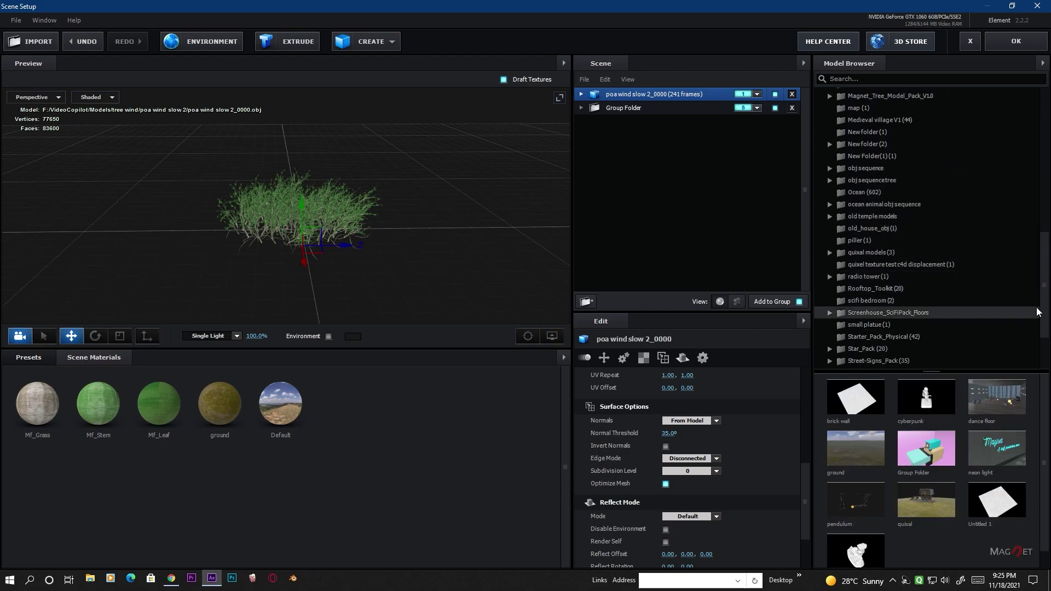
{"action": "left_click_drag", "start_coordinate": [1047, 287], "coordinate": [1046, 293]}
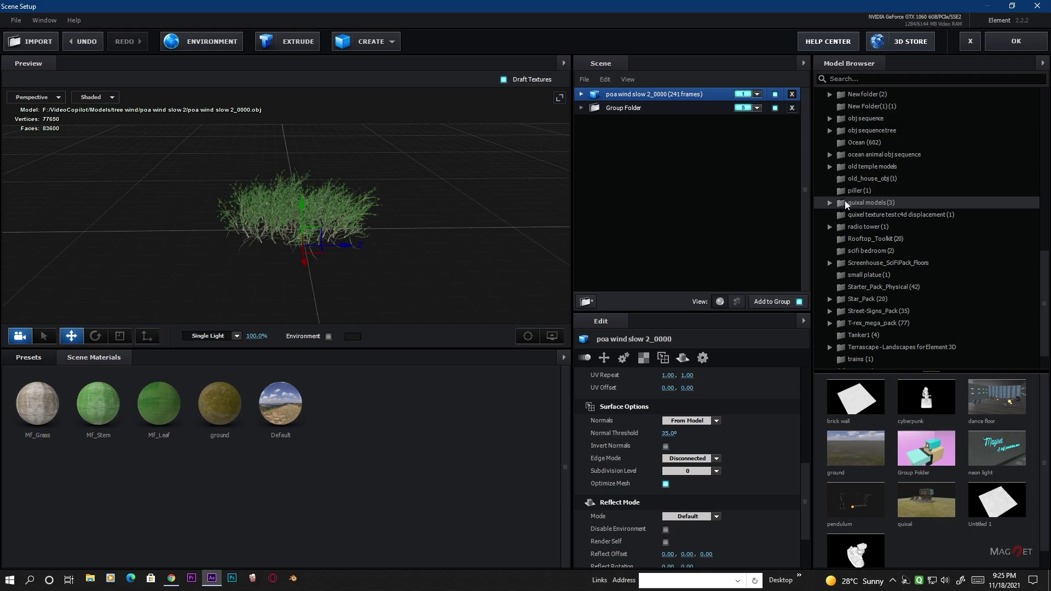
{"action": "double_click", "coordinate": [868, 203]}
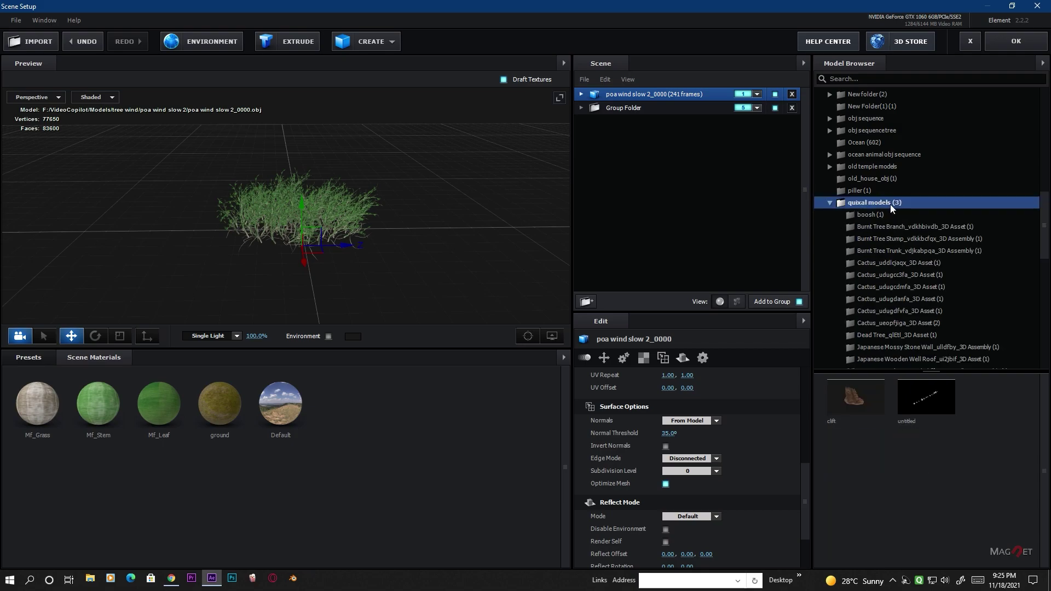
{"action": "scroll", "coordinate": [887, 296], "scroll_direction": "down", "scroll_amount": 3}
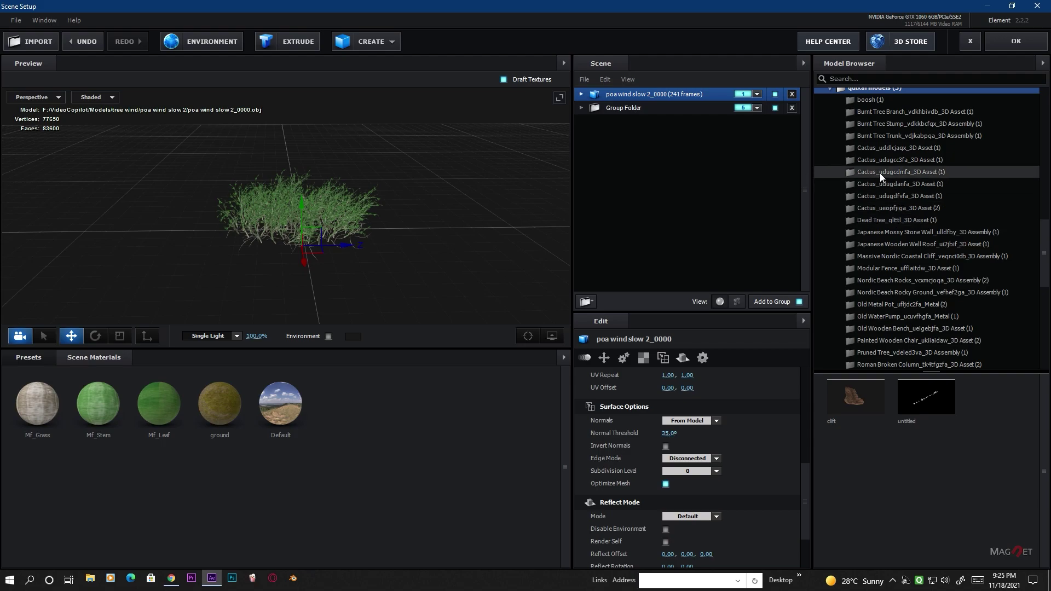
{"action": "left_click", "coordinate": [888, 278]}
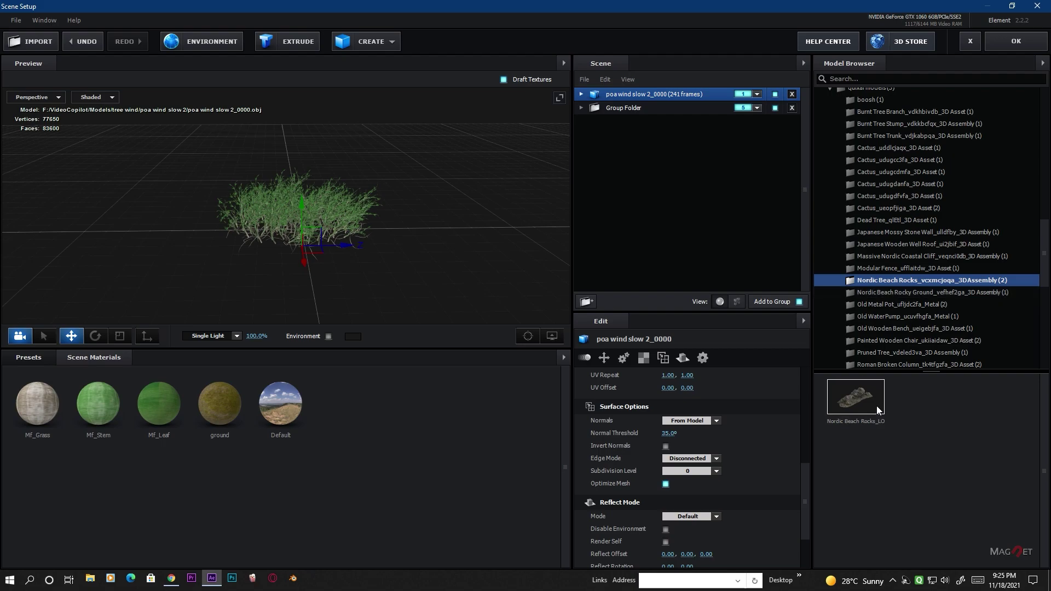
{"action": "left_click", "coordinate": [856, 399]}
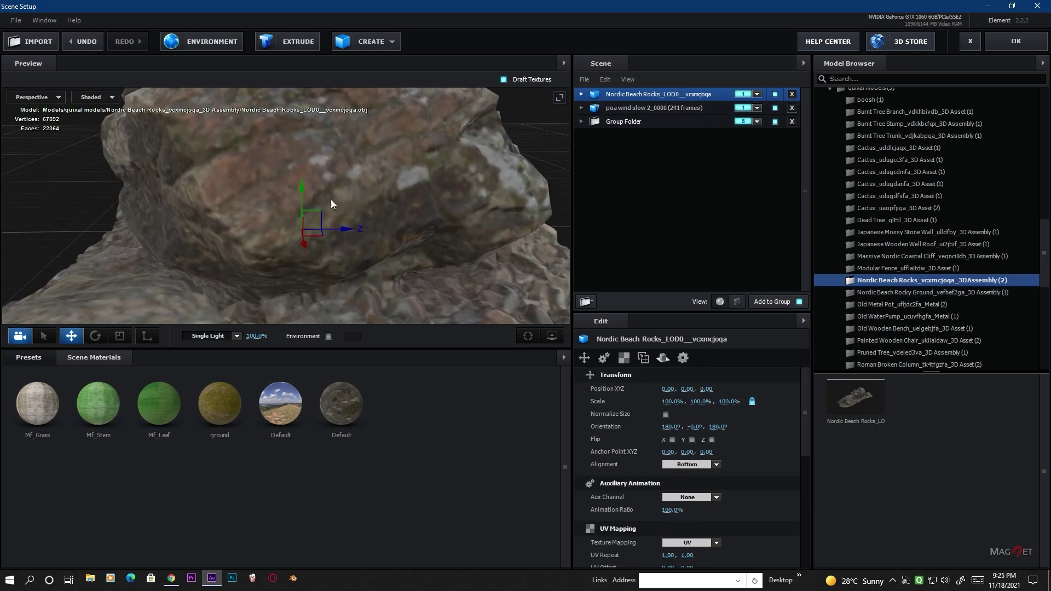
Turn off draft textures and inspect the Nordic Beach Rocks model up close and from several angles
{"action": "scroll", "coordinate": [390, 208], "scroll_direction": "down", "scroll_amount": 5}
{"action": "left_click_drag", "start_coordinate": [402, 215], "coordinate": [280, 221]}
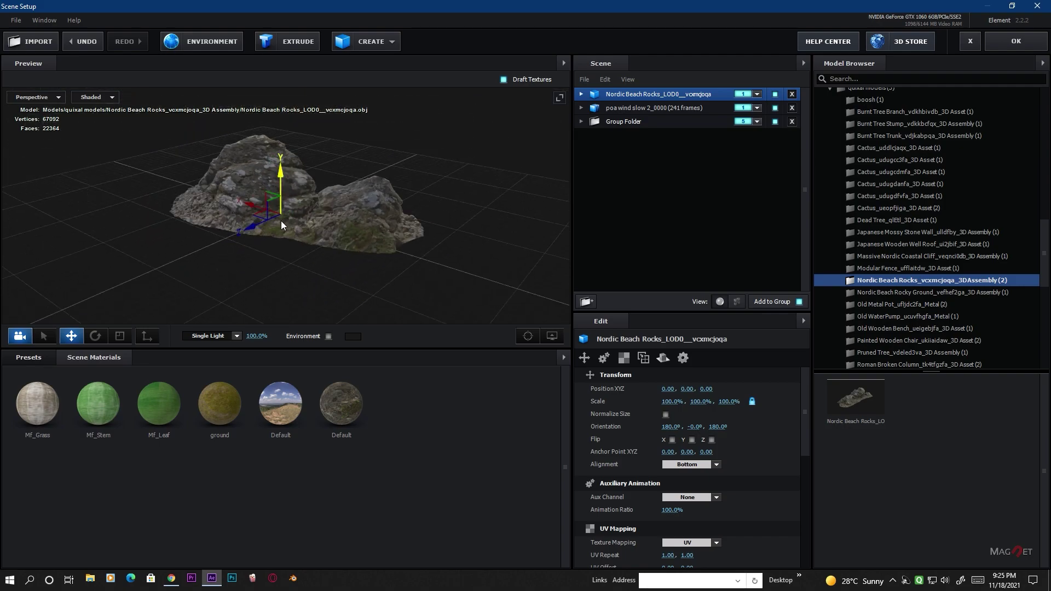
{"action": "scroll", "coordinate": [303, 218], "scroll_direction": "up", "scroll_amount": 5}
{"action": "scroll", "coordinate": [389, 221], "scroll_direction": "down", "scroll_amount": 3}
{"action": "left_click_drag", "start_coordinate": [386, 219], "coordinate": [295, 227]}
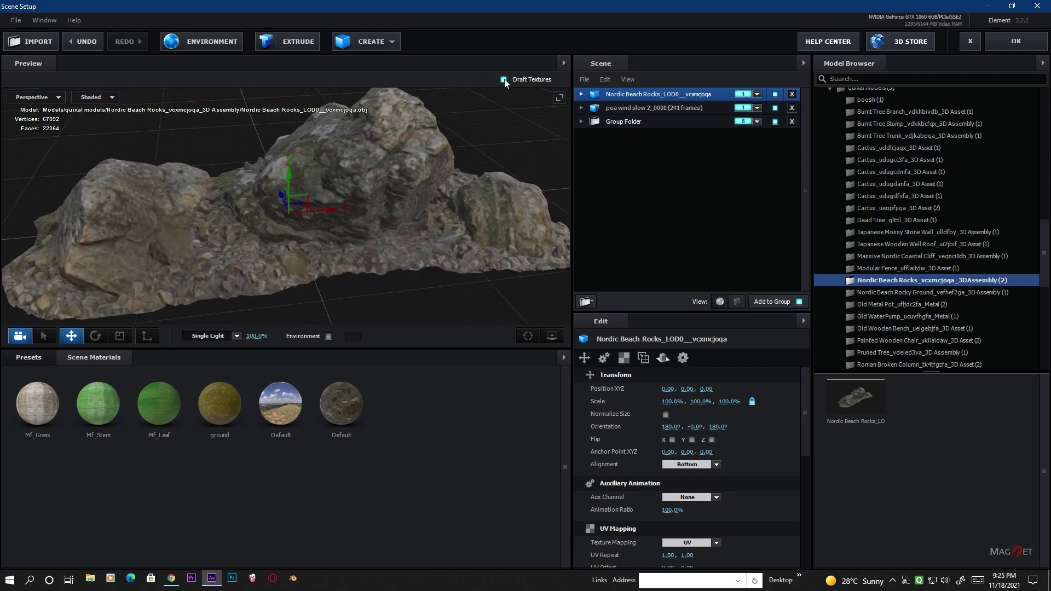
{"action": "left_click", "coordinate": [504, 80]}
{"action": "scroll", "coordinate": [254, 246], "scroll_direction": "up", "scroll_amount": 6}
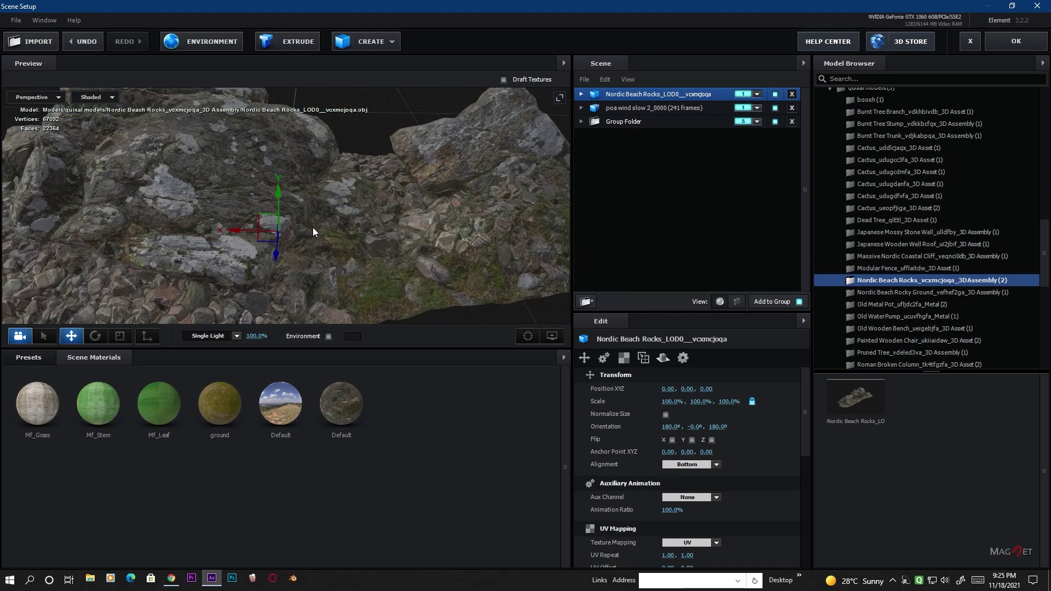
{"action": "scroll", "coordinate": [313, 226], "scroll_direction": "down", "scroll_amount": 3}
{"action": "left_click_drag", "start_coordinate": [313, 225], "coordinate": [412, 208]}
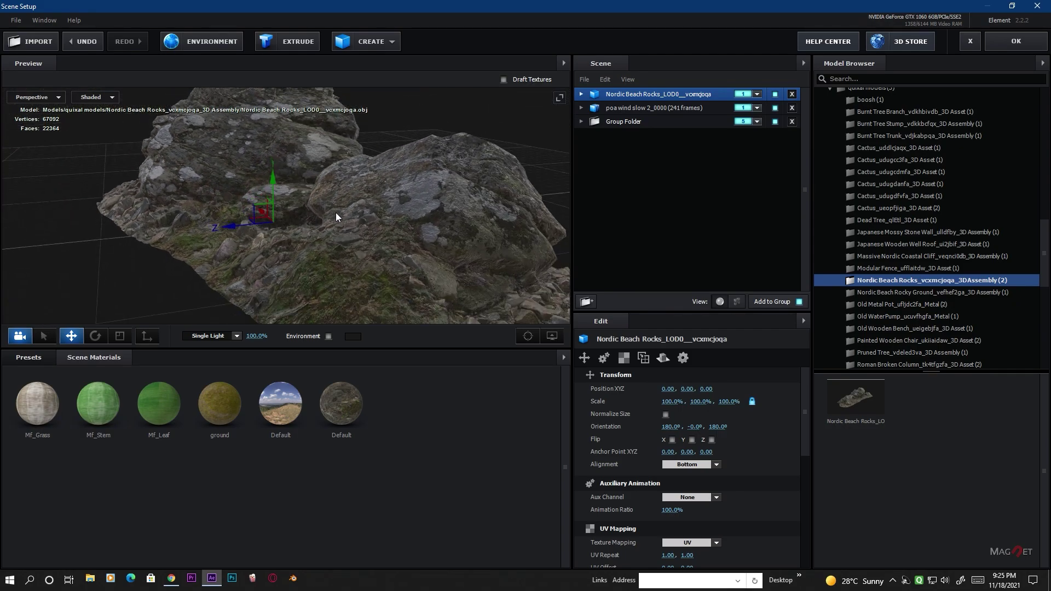
{"action": "scroll", "coordinate": [334, 241], "scroll_direction": "down", "scroll_amount": 3}
{"action": "left_click_drag", "start_coordinate": [352, 232], "coordinate": [412, 239]}
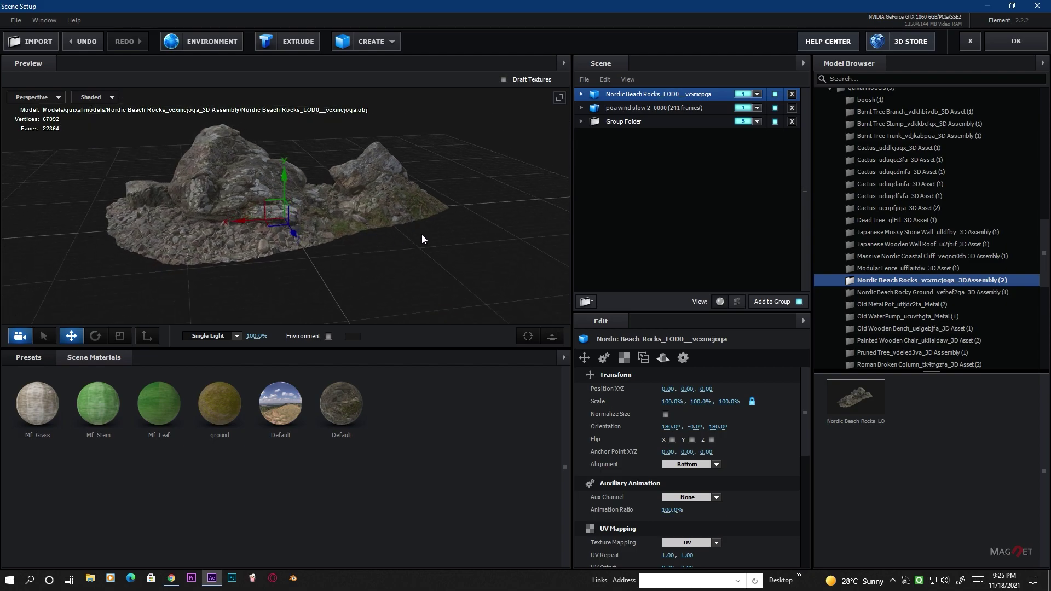
Assign the Nordic Beach Rocks model to group 2 and collapse the quixal models folder
{"action": "left_click", "coordinate": [759, 94]}
{"action": "left_click", "coordinate": [764, 110]}
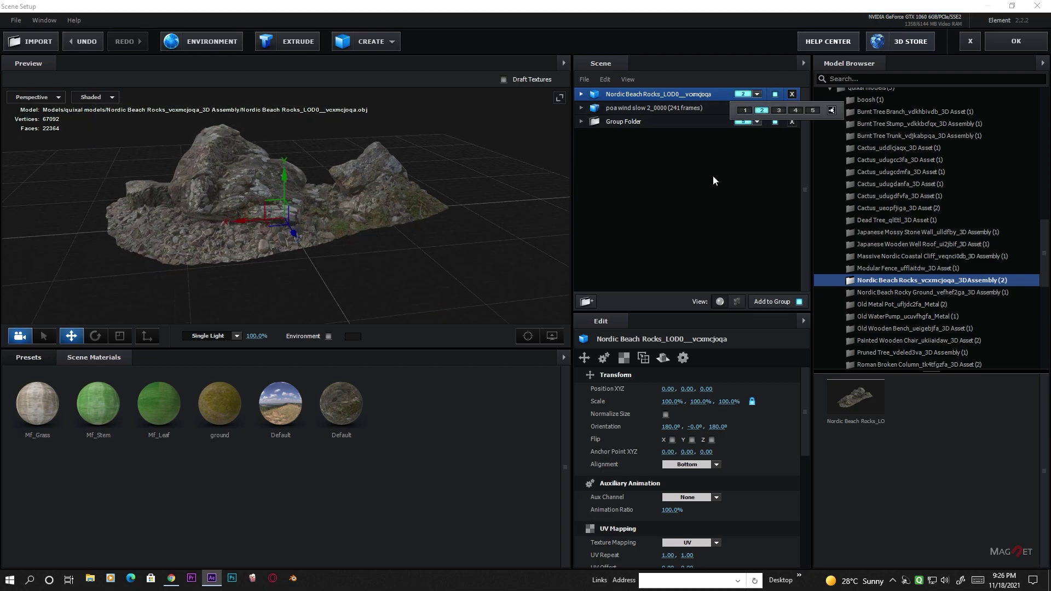
{"action": "scroll", "coordinate": [890, 308], "scroll_direction": "up", "scroll_amount": 5}
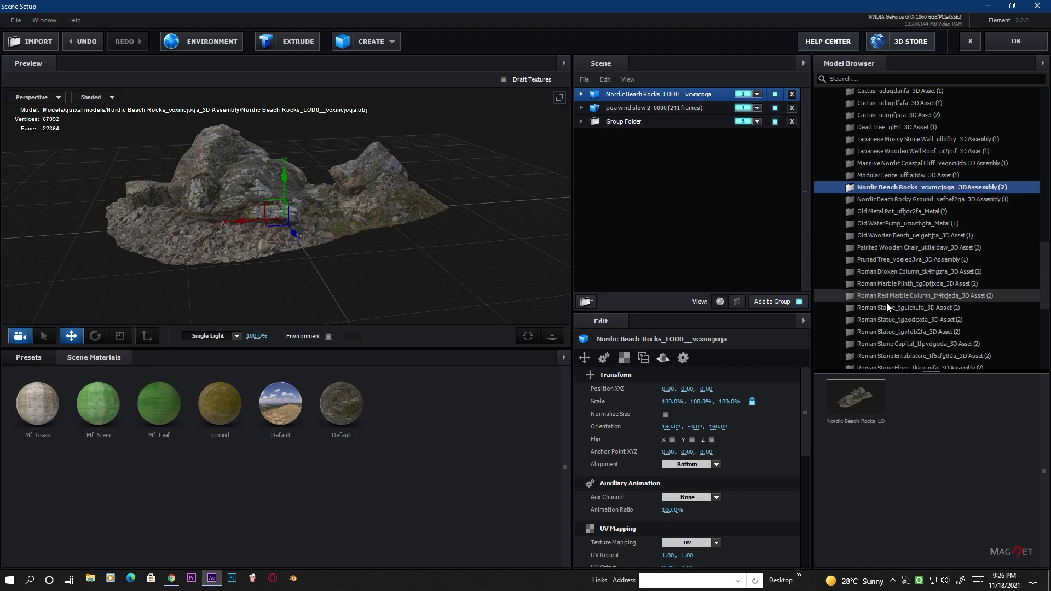
{"action": "scroll", "coordinate": [862, 179], "scroll_direction": "up", "scroll_amount": 1}
{"action": "left_click", "coordinate": [827, 244]}
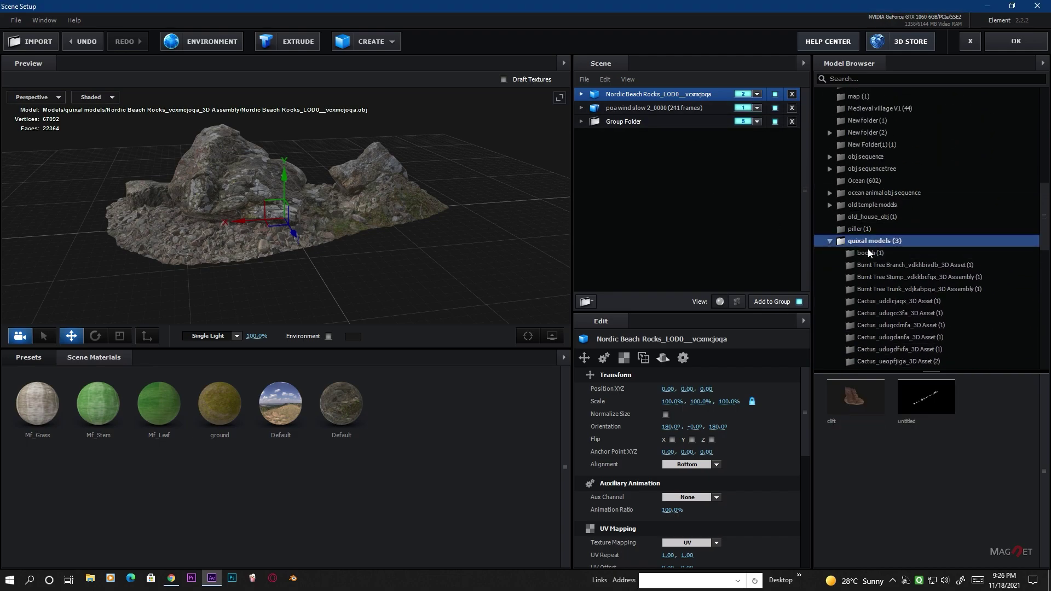
{"action": "left_click", "coordinate": [830, 242]}
Show the Trees_with_leaves models of Magnet_Tree_Model_Pack_V1.0 and enlarge the Model Browser's thumbnail area
{"action": "scroll", "coordinate": [850, 219], "scroll_direction": "up", "scroll_amount": 8}
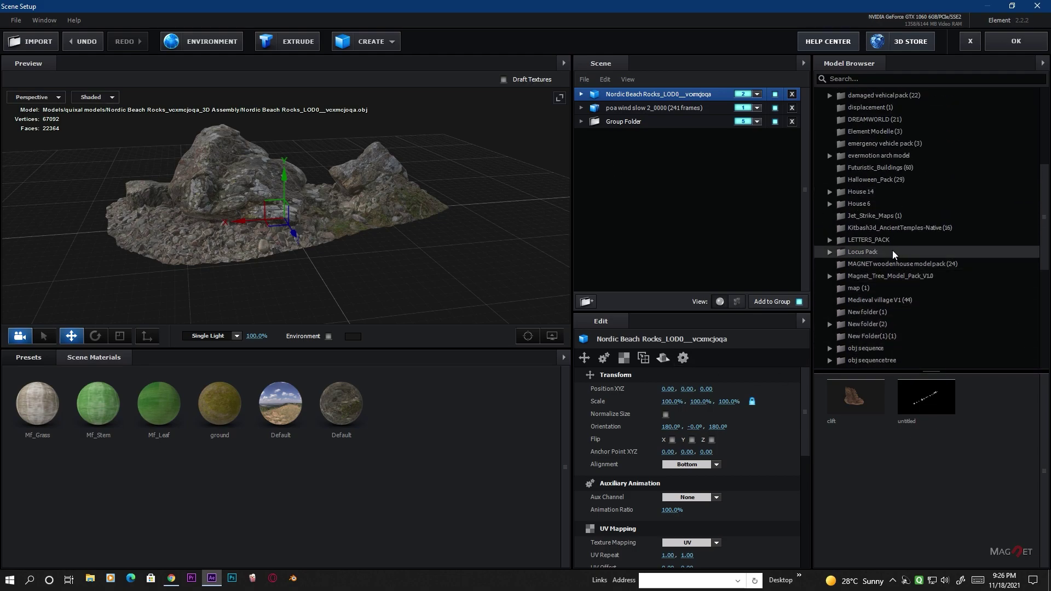
{"action": "scroll", "coordinate": [879, 263], "scroll_direction": "down", "scroll_amount": 1}
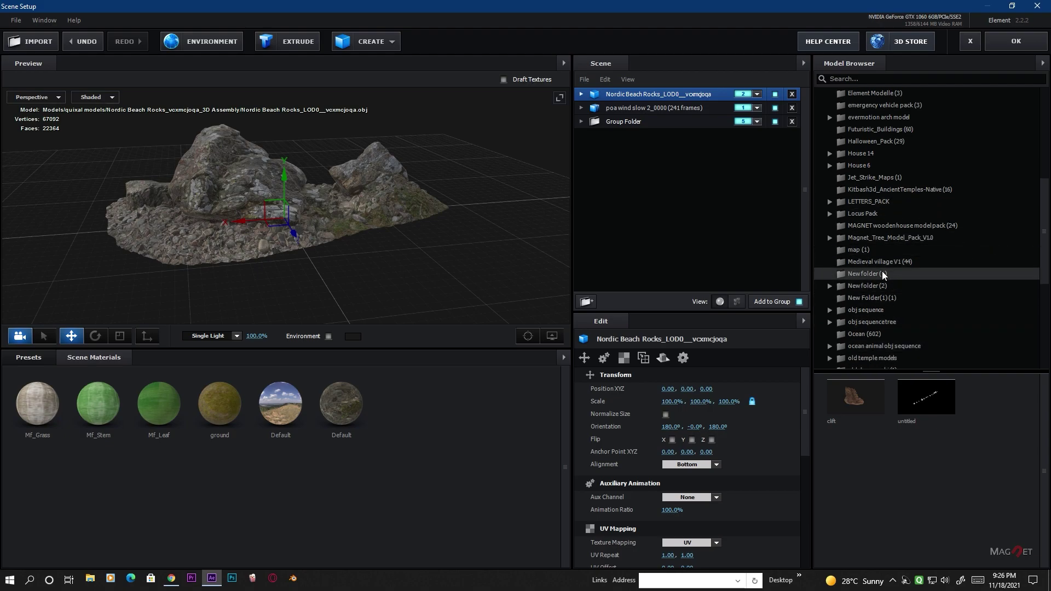
{"action": "double_click", "coordinate": [905, 238]}
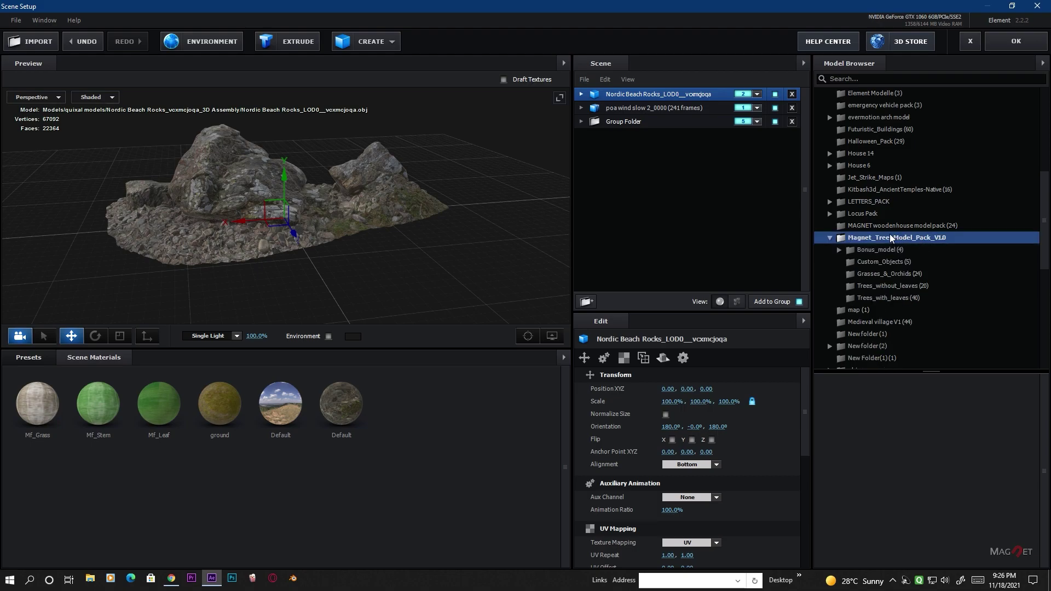
{"action": "left_click", "coordinate": [902, 299]}
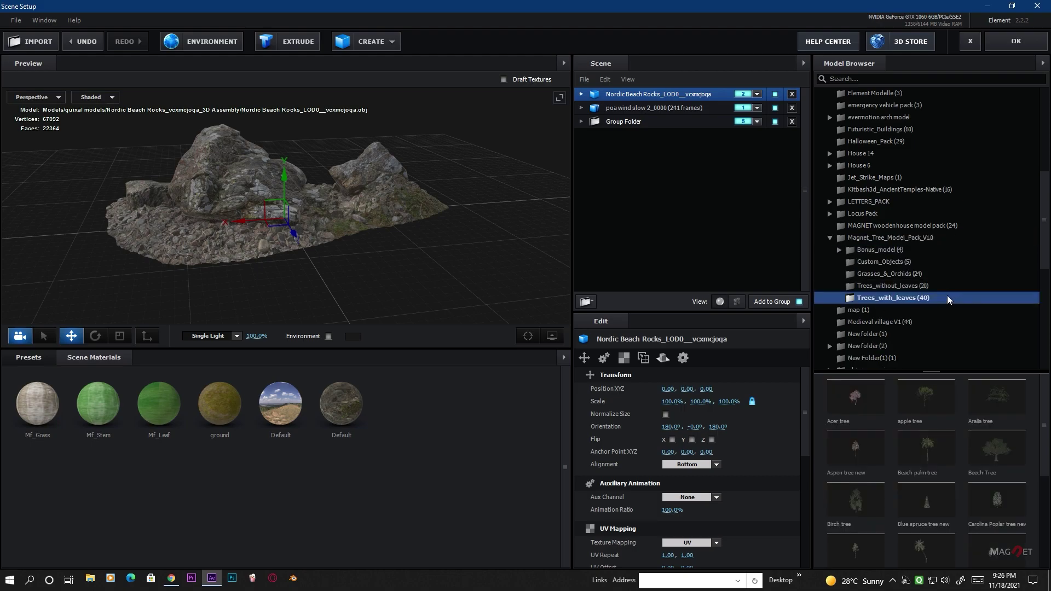
{"action": "scroll", "coordinate": [850, 412], "scroll_direction": "down", "scroll_amount": 1}
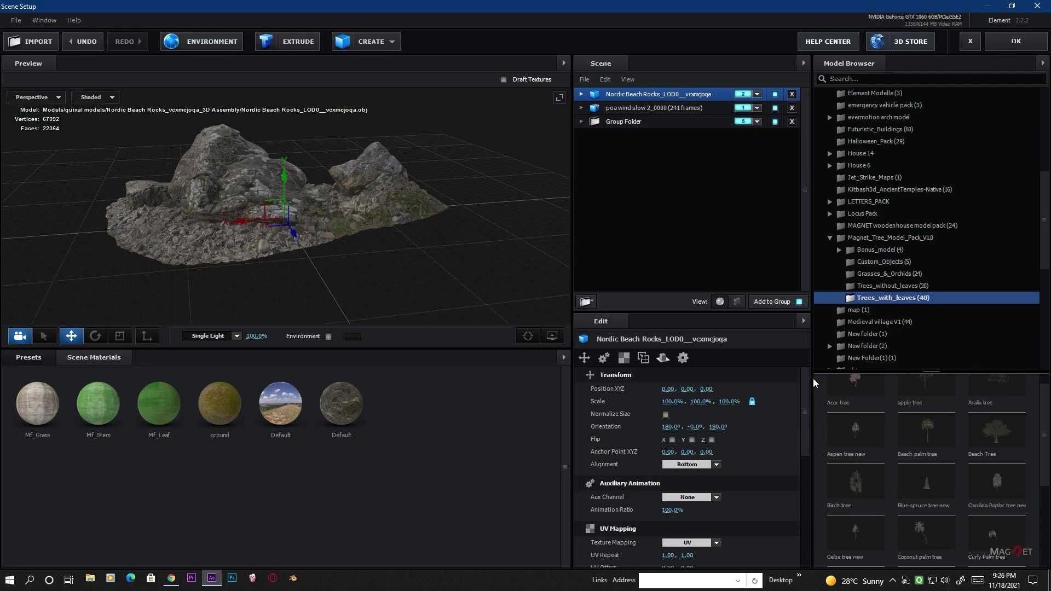
{"action": "left_click_drag", "start_coordinate": [818, 376], "coordinate": [730, 377]}
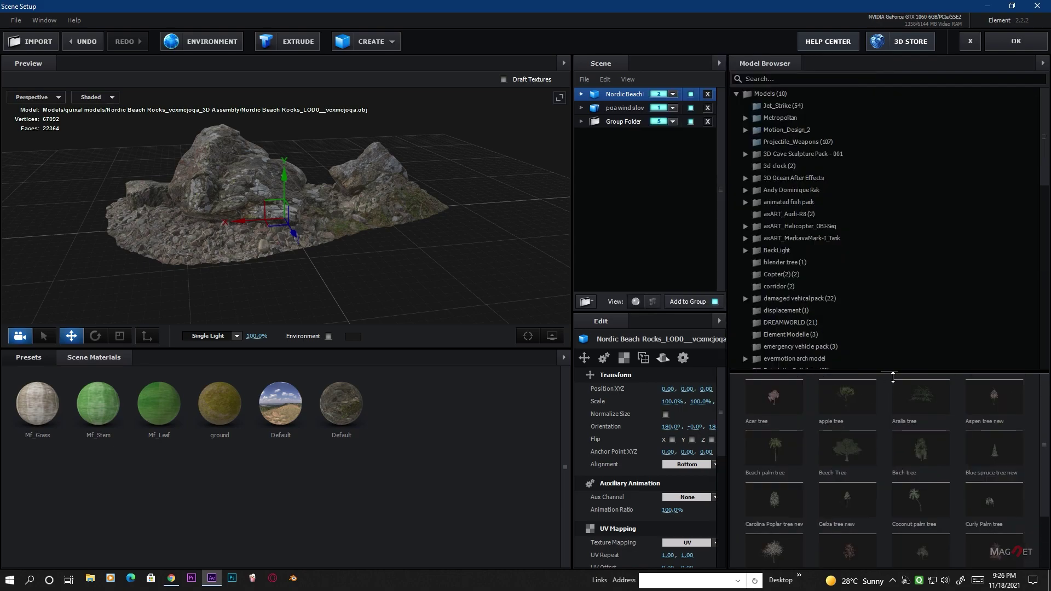
{"action": "left_click_drag", "start_coordinate": [898, 375], "coordinate": [895, 266]}
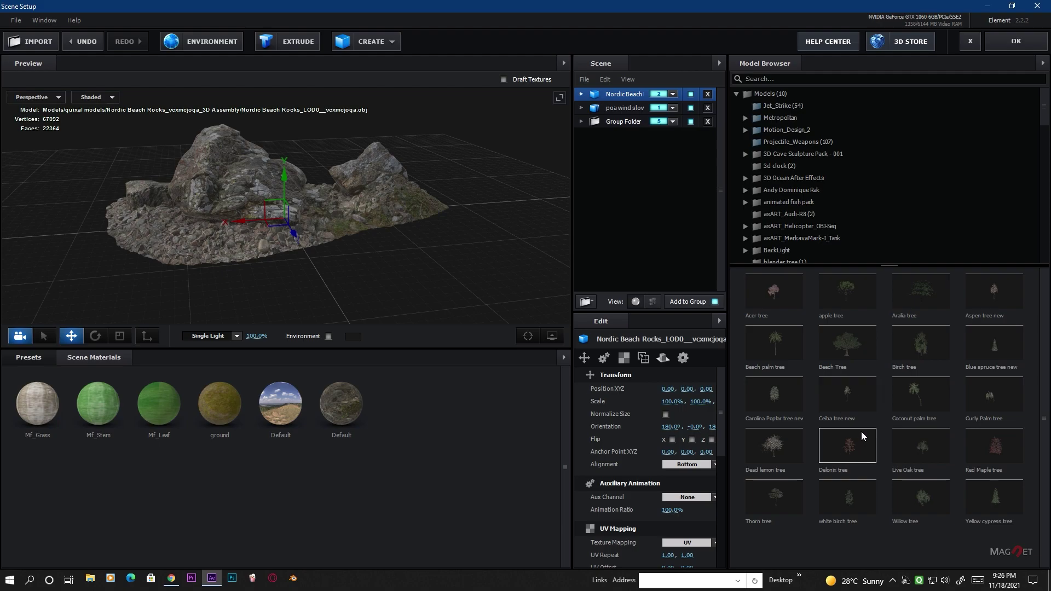
Add the Ceiba tree new model from the Trees_without_leaves folder to the scene
{"action": "scroll", "coordinate": [799, 203], "scroll_direction": "down", "scroll_amount": 3}
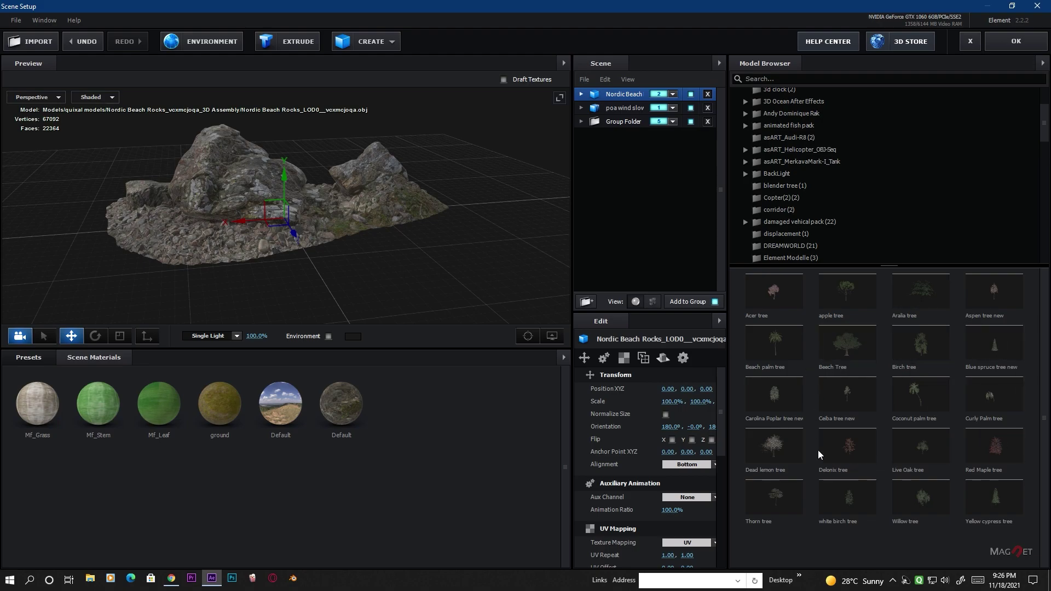
{"action": "scroll", "coordinate": [783, 226], "scroll_direction": "down", "scroll_amount": 3}
{"action": "scroll", "coordinate": [795, 217], "scroll_direction": "down", "scroll_amount": 8}
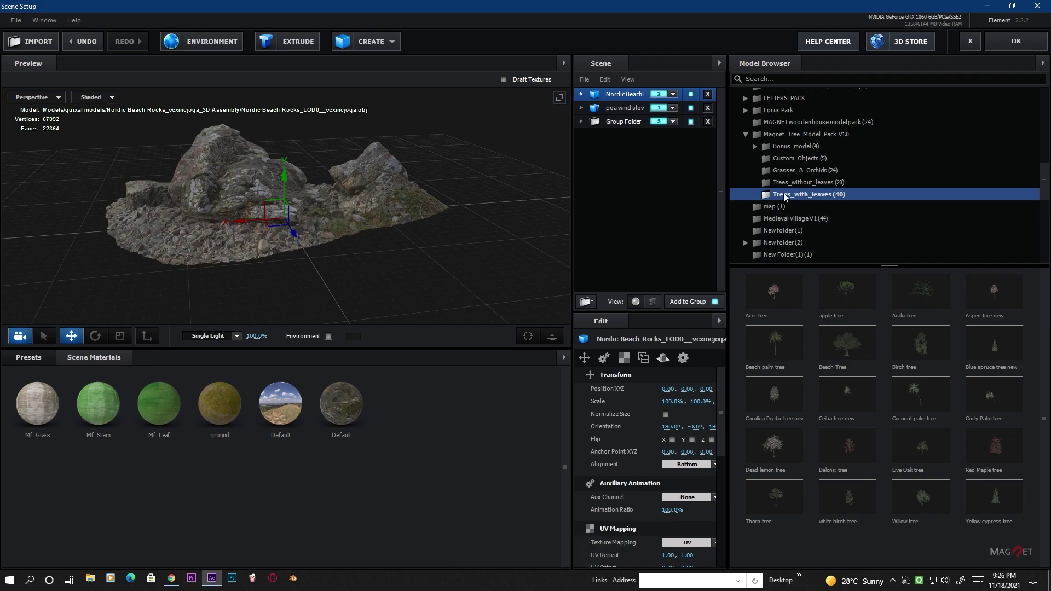
{"action": "left_click", "coordinate": [824, 183]}
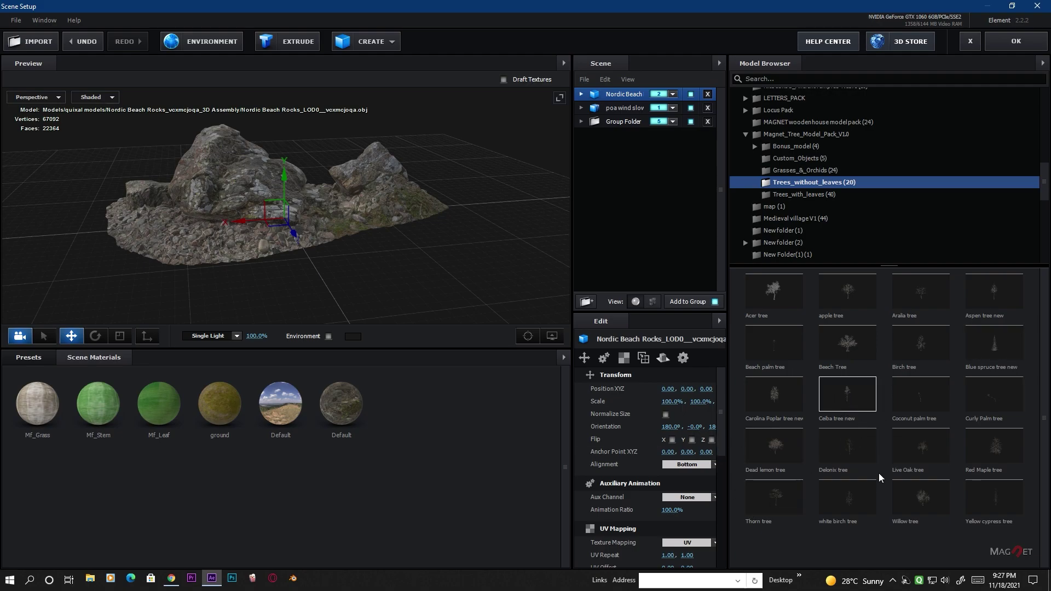
{"action": "left_click_drag", "start_coordinate": [880, 474], "coordinate": [352, 227]}
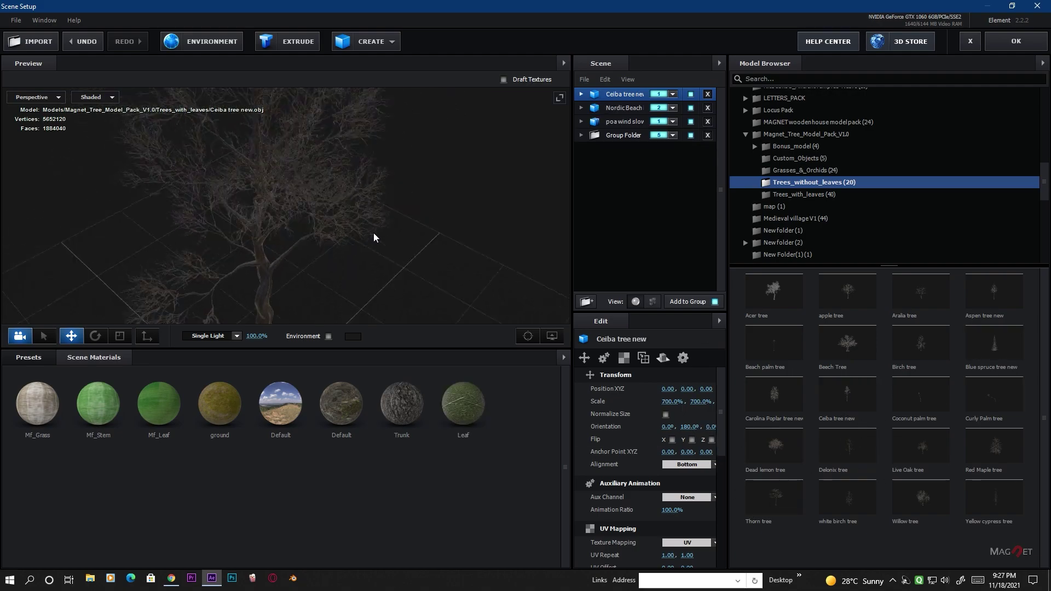
Examine the Ceiba tree's trunk bark and branches up close and from a distance
{"action": "scroll", "coordinate": [371, 239], "scroll_direction": "up", "scroll_amount": 10}
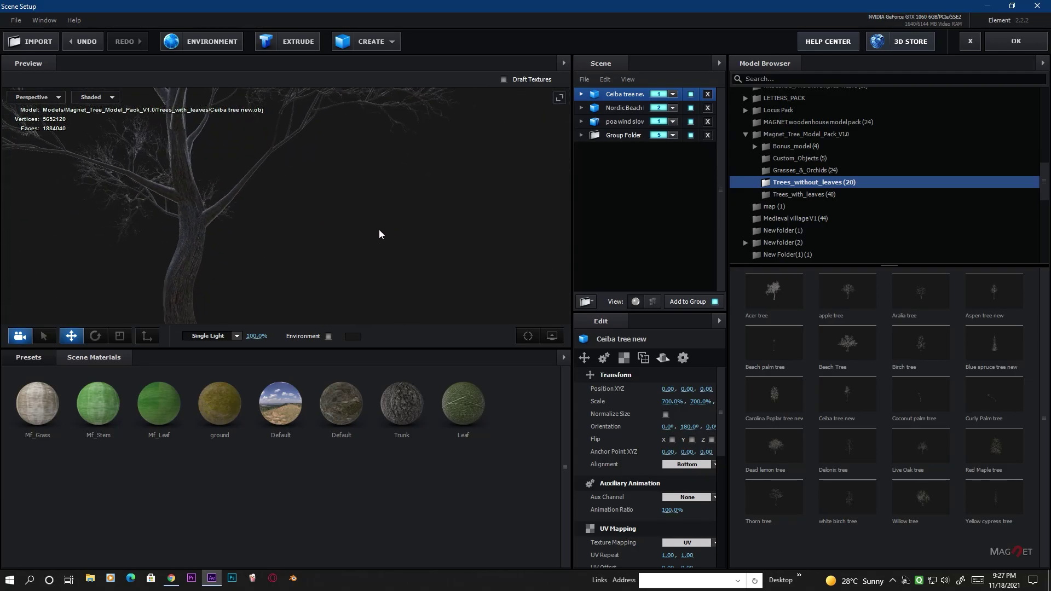
{"action": "scroll", "coordinate": [379, 230], "scroll_direction": "up", "scroll_amount": 10}
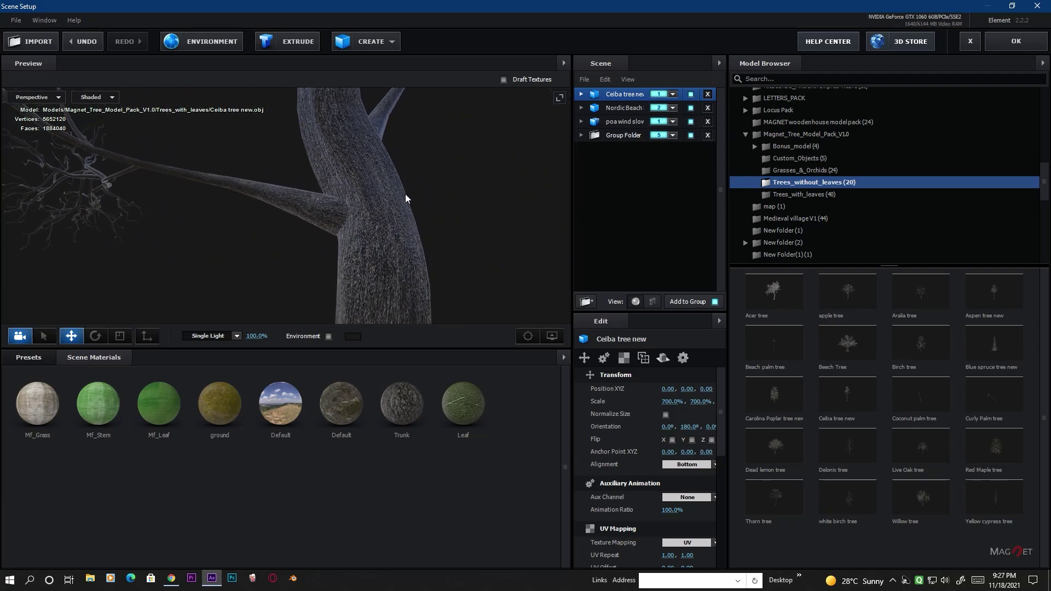
{"action": "scroll", "coordinate": [371, 242], "scroll_direction": "down", "scroll_amount": 10}
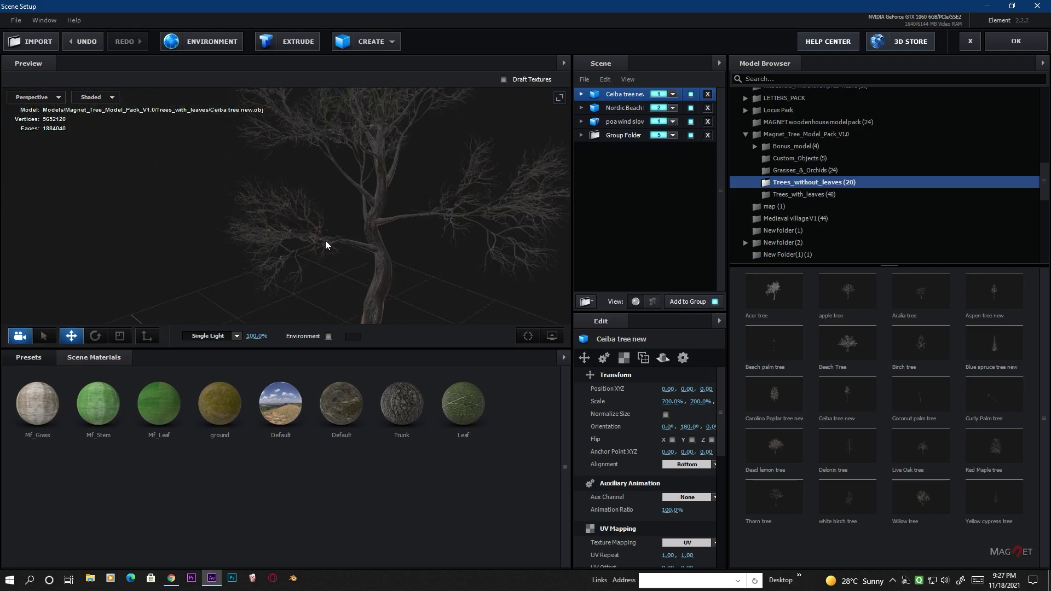
{"action": "left_click_drag", "start_coordinate": [326, 244], "coordinate": [364, 170]}
{"action": "scroll", "coordinate": [384, 251], "scroll_direction": "up", "scroll_amount": 5}
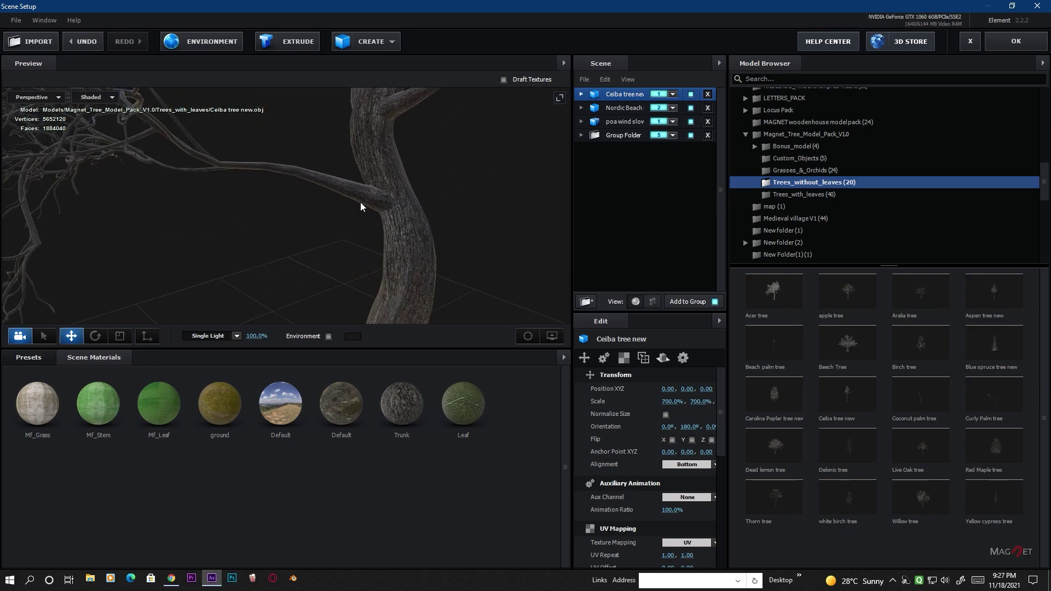
{"action": "scroll", "coordinate": [404, 248], "scroll_direction": "up", "scroll_amount": 2}
{"action": "scroll", "coordinate": [404, 248], "scroll_direction": "down", "scroll_amount": 5}
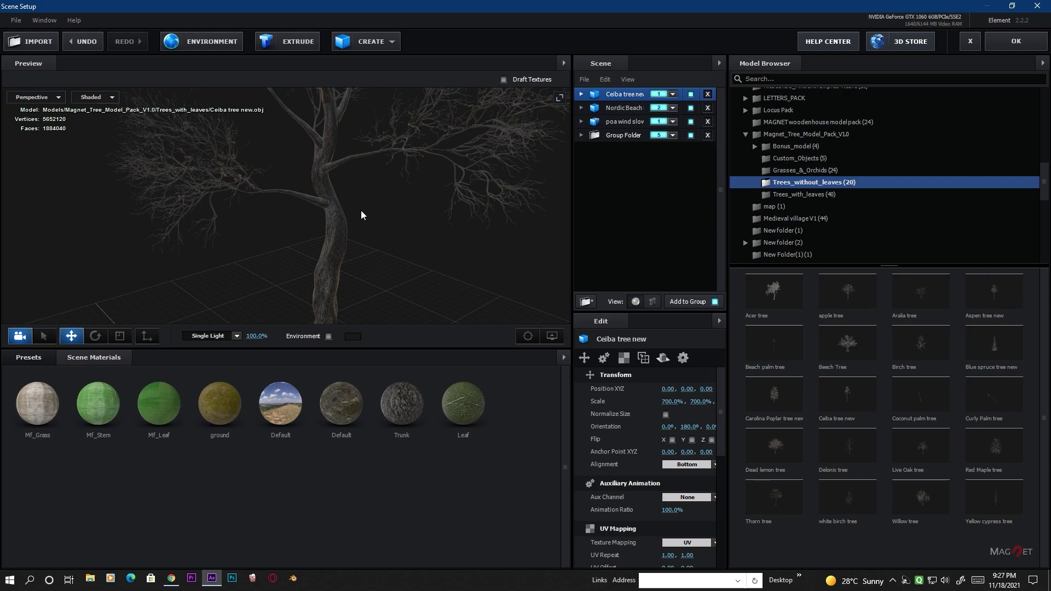
Try out the Aspen tree new model in the scene and remove it again
{"action": "double_click", "coordinate": [989, 291]}
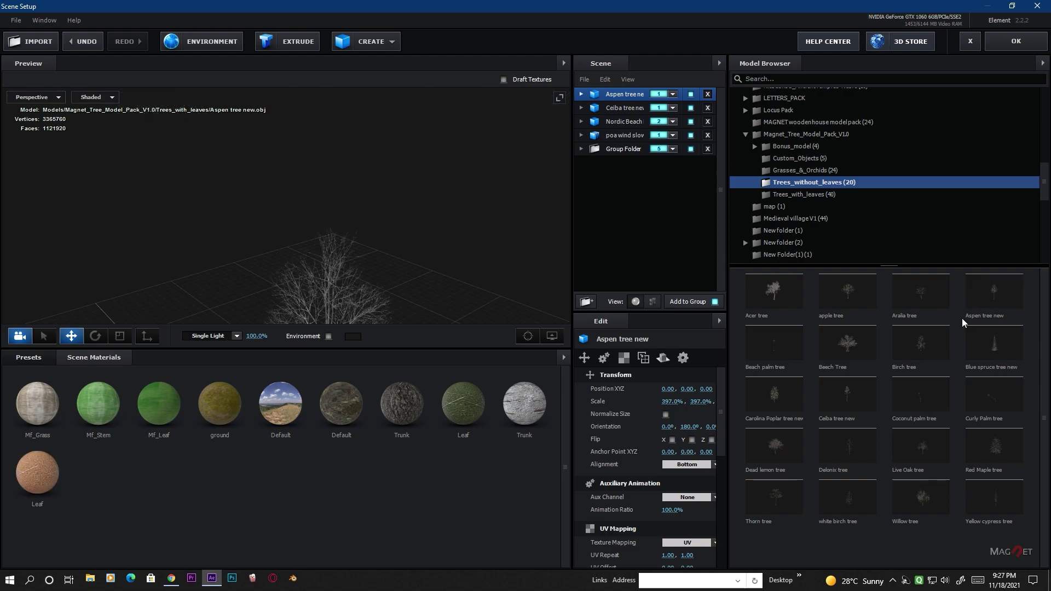
{"action": "scroll", "coordinate": [358, 257], "scroll_direction": "up", "scroll_amount": 5}
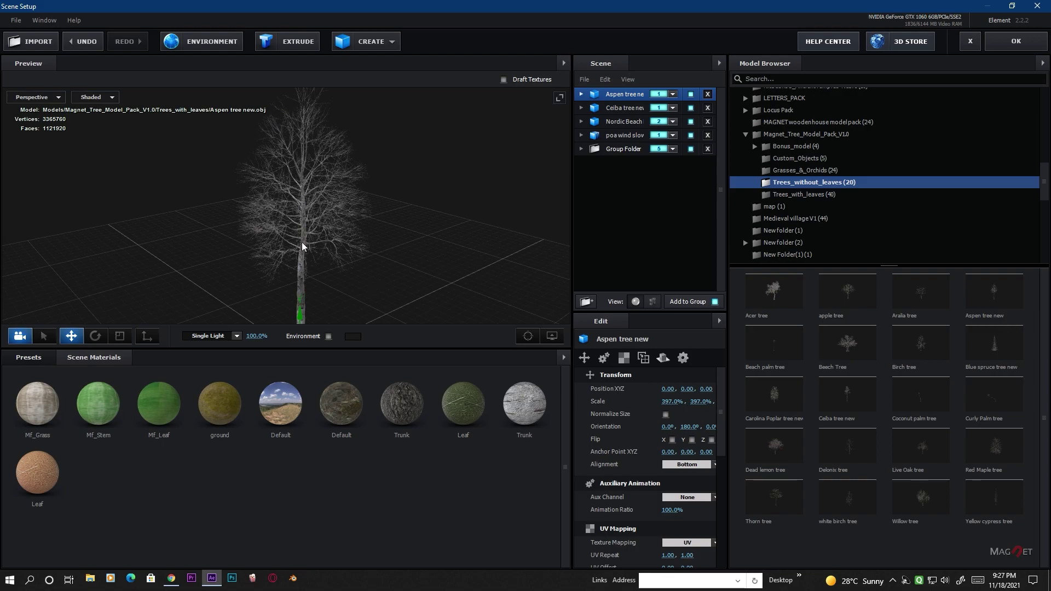
{"action": "left_click", "coordinate": [707, 94]}
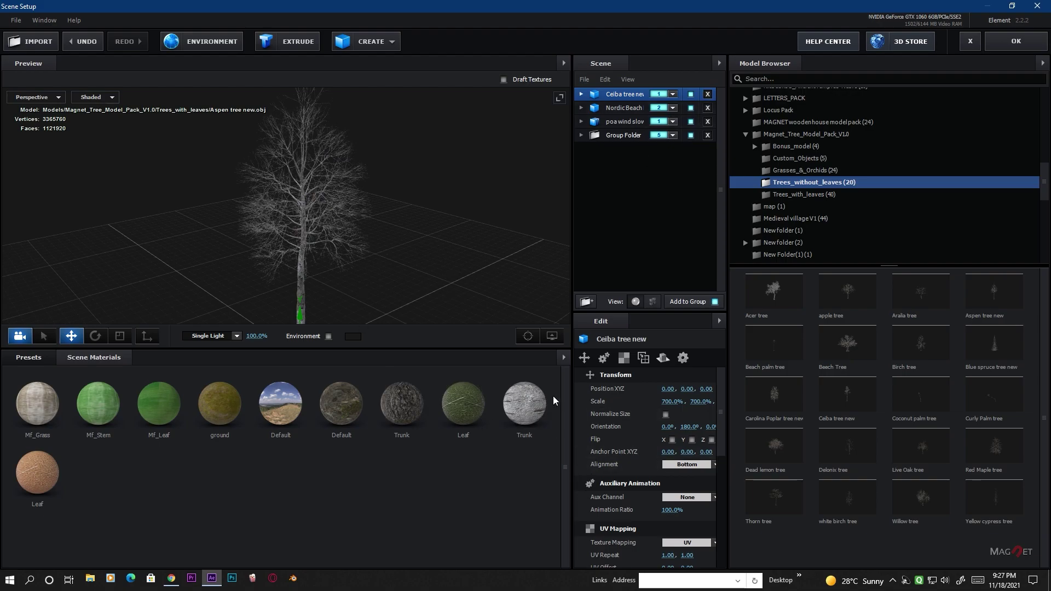
{"action": "left_click", "coordinate": [639, 101]}
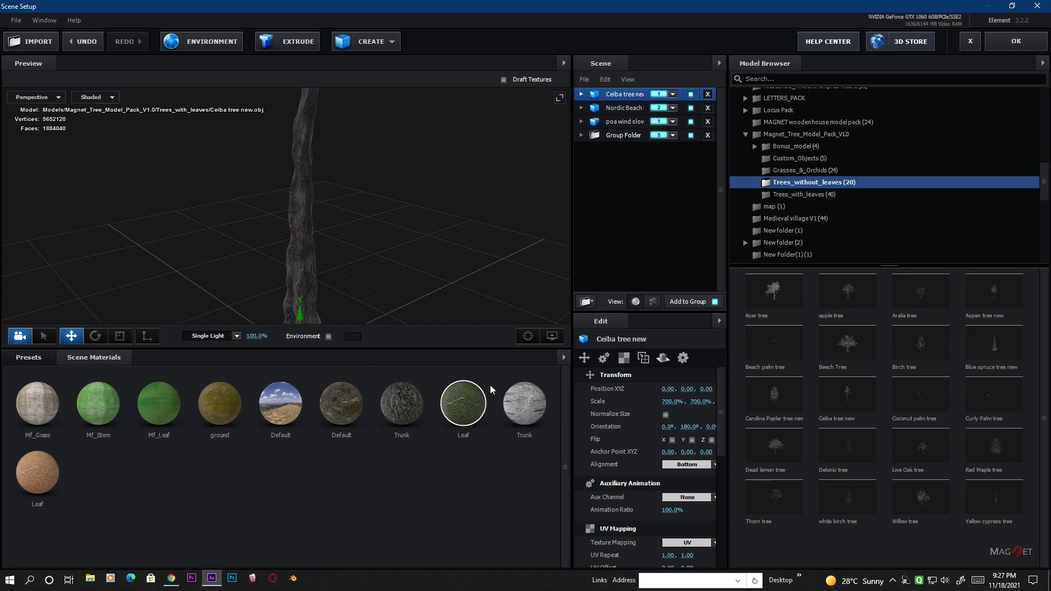
Apply the pale grey Trunk material to the Ceiba tree's trunk and remove the unused materials from the scene
{"action": "left_click_drag", "start_coordinate": [529, 410], "coordinate": [306, 291]}
{"action": "scroll", "coordinate": [301, 244], "scroll_direction": "down", "scroll_amount": 5}
{"action": "left_click_drag", "start_coordinate": [300, 244], "coordinate": [351, 209]}
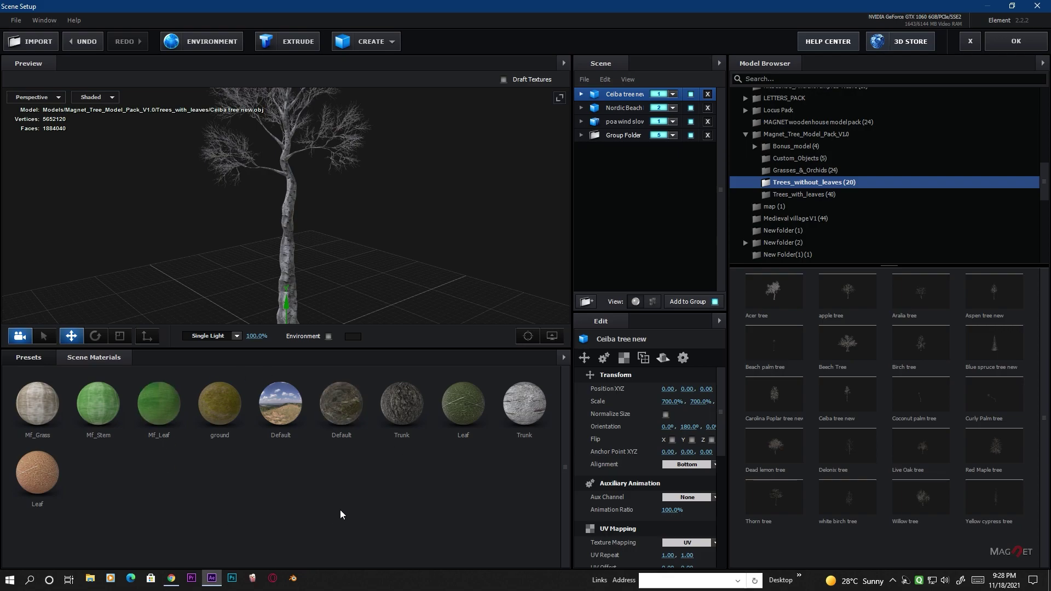
{"action": "left_click", "coordinate": [560, 358]}
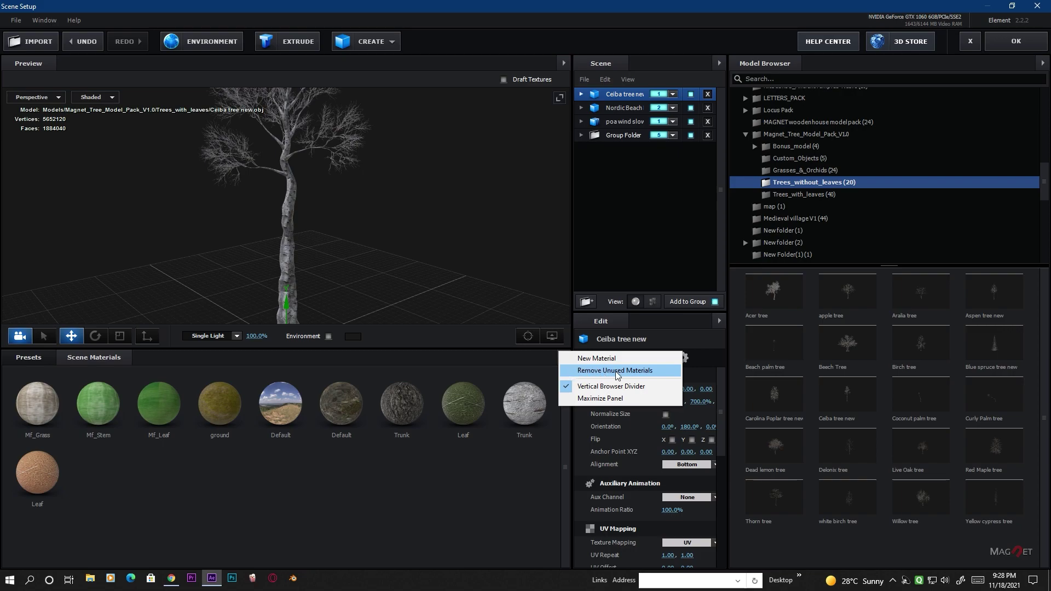
{"action": "left_click", "coordinate": [620, 376]}
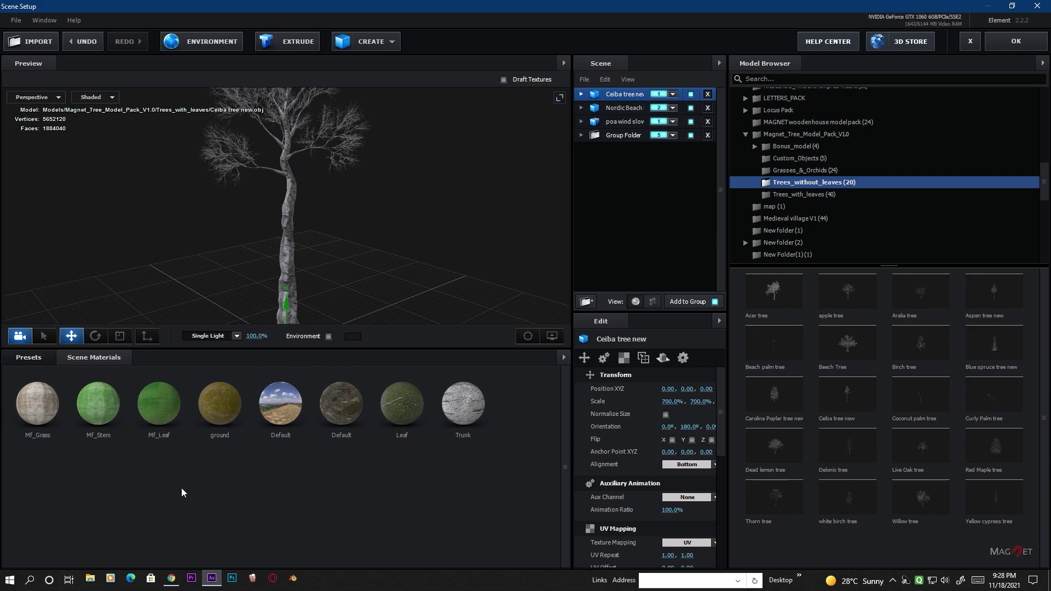
Narrow the Model Browser and widen the Preview area so the full object names in the Scene list fit
{"action": "left_click_drag", "start_coordinate": [725, 251], "coordinate": [925, 258]}
{"action": "left_click_drag", "start_coordinate": [578, 261], "coordinate": [699, 258]}
{"action": "left_click_drag", "start_coordinate": [375, 257], "coordinate": [382, 204]}
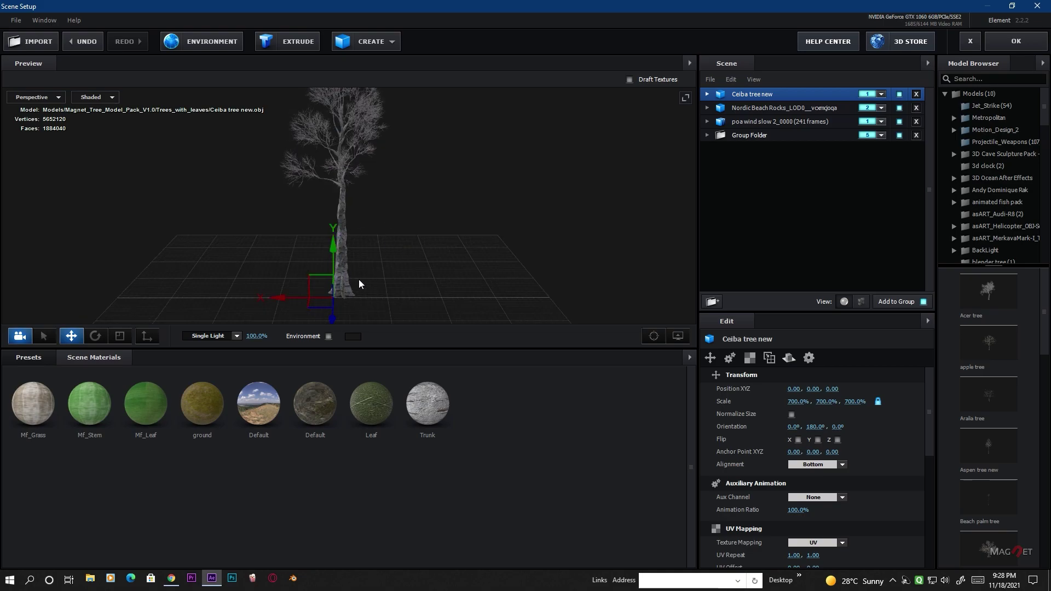
Duplicate the Ceiba tree, rotating the copy to an orientation of 180°, 275.2°, 180° and scaling it to 477.5%
{"action": "left_click_drag", "start_coordinate": [401, 273], "coordinate": [428, 137]}
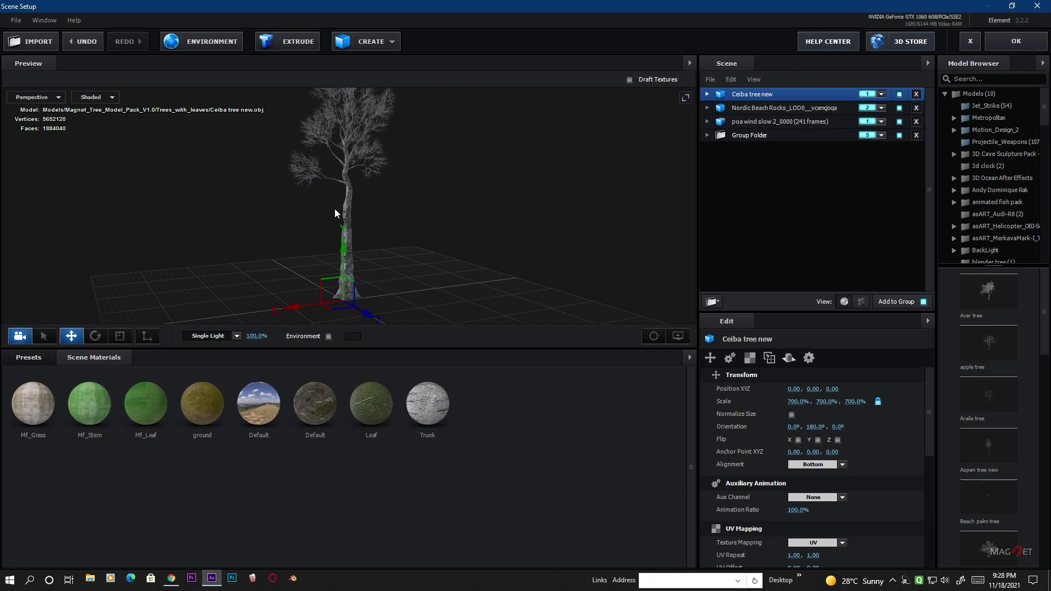
{"action": "left_click", "coordinate": [100, 339]}
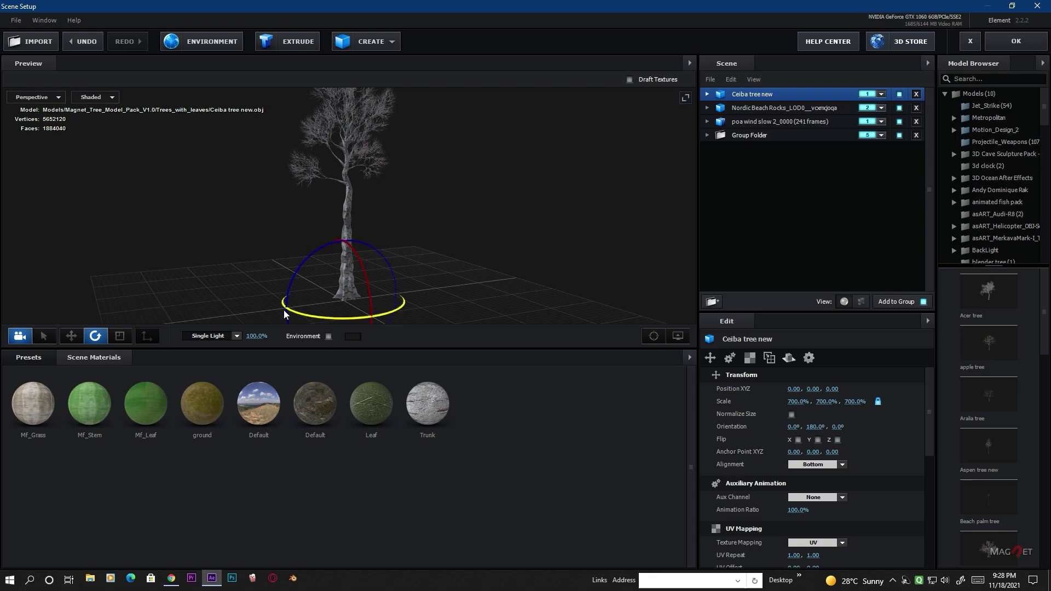
{"action": "left_click_drag", "start_coordinate": [304, 319], "coordinate": [381, 315]}
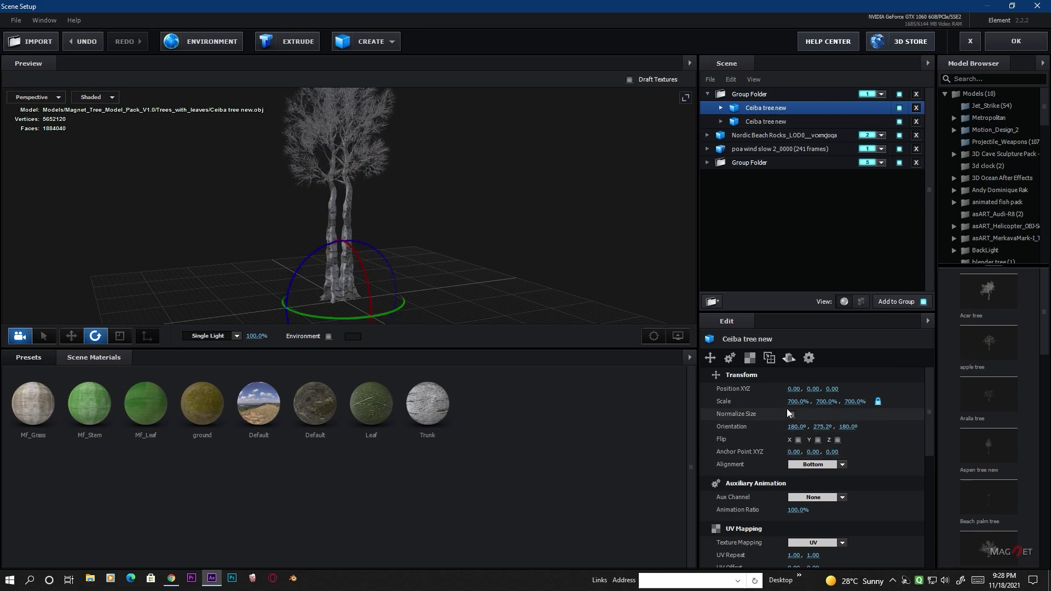
{"action": "left_click_drag", "start_coordinate": [798, 401], "coordinate": [605, 448]}
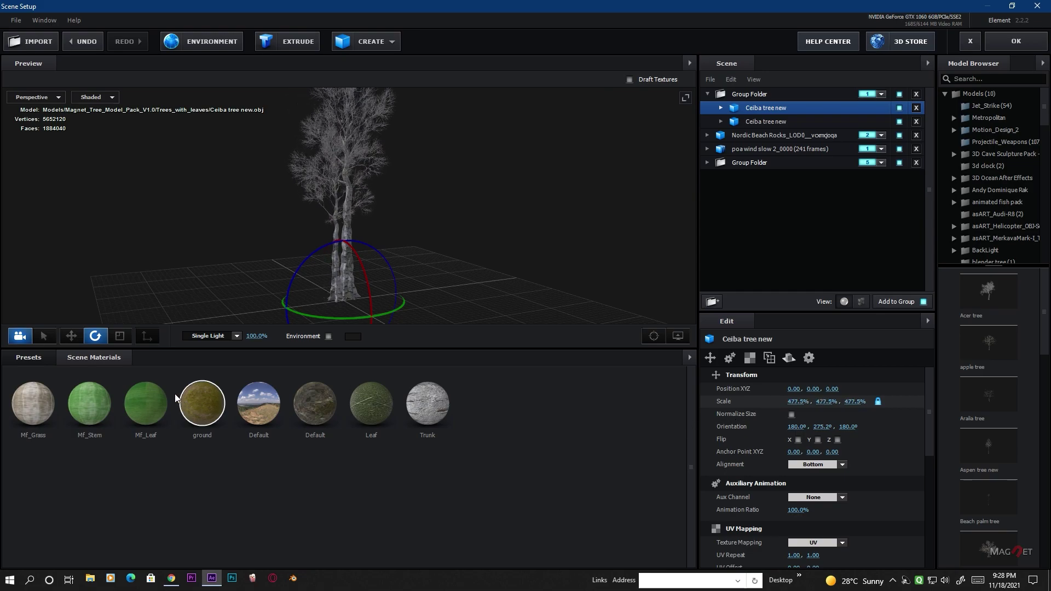
Adjust the duplicate Ceiba tree's position beside the original trunk and scale the copy down further
{"action": "left_click", "coordinate": [71, 335]}
{"action": "left_click_drag", "start_coordinate": [284, 313], "coordinate": [329, 179]}
{"action": "left_click_drag", "start_coordinate": [415, 252], "coordinate": [411, 307]}
{"action": "left_click_drag", "start_coordinate": [798, 402], "coordinate": [477, 232]}
{"action": "left_click_drag", "start_coordinate": [414, 277], "coordinate": [277, 312]}
{"action": "left_click_drag", "start_coordinate": [378, 277], "coordinate": [444, 263]}
Assign the group folder holding both Ceiba trees to group 3 and accept the scene setup
{"action": "left_click", "coordinate": [757, 95]}
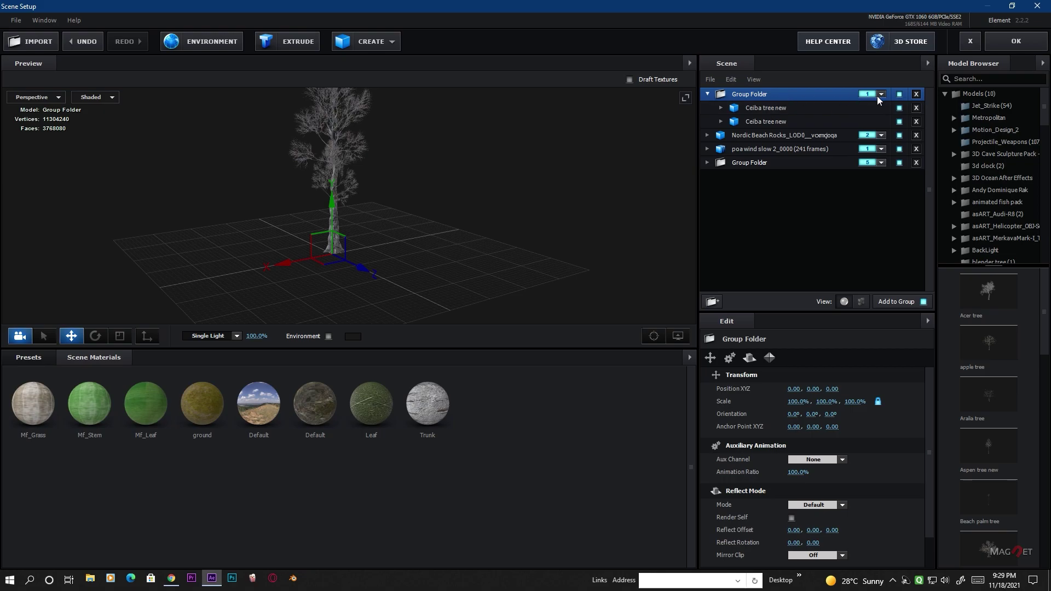
{"action": "left_click", "coordinate": [882, 94]}
{"action": "left_click", "coordinate": [901, 110]}
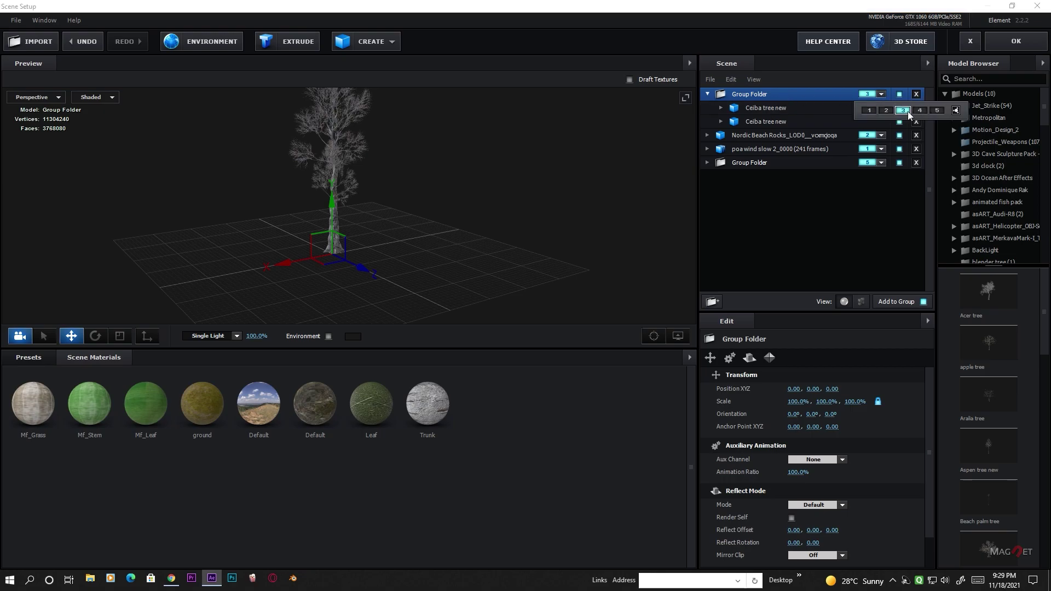
{"action": "left_click", "coordinate": [708, 95]}
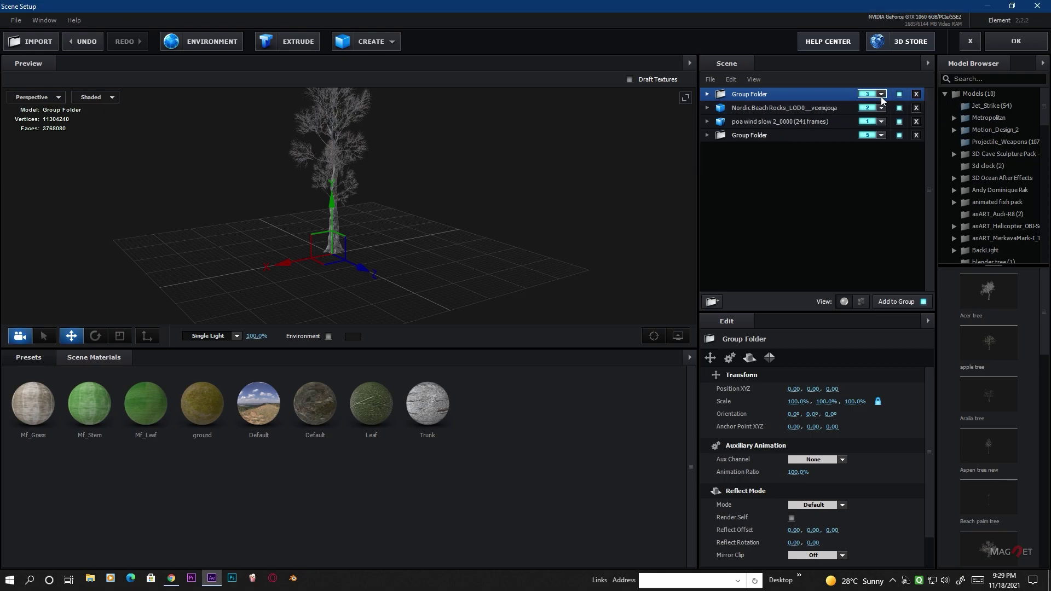
{"action": "left_click", "coordinate": [766, 137]}
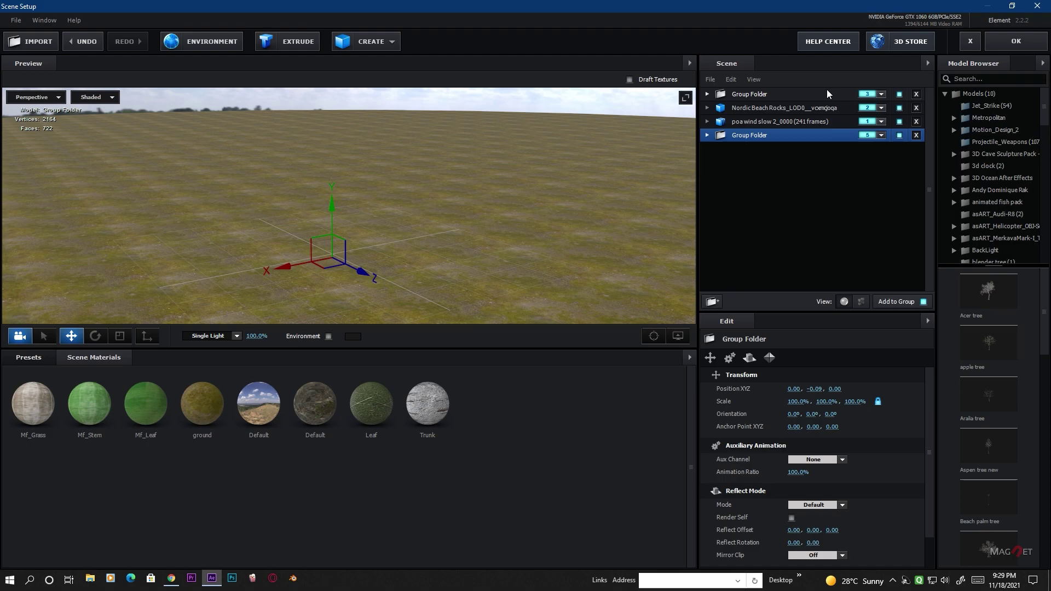
{"action": "left_click", "coordinate": [1020, 41]}
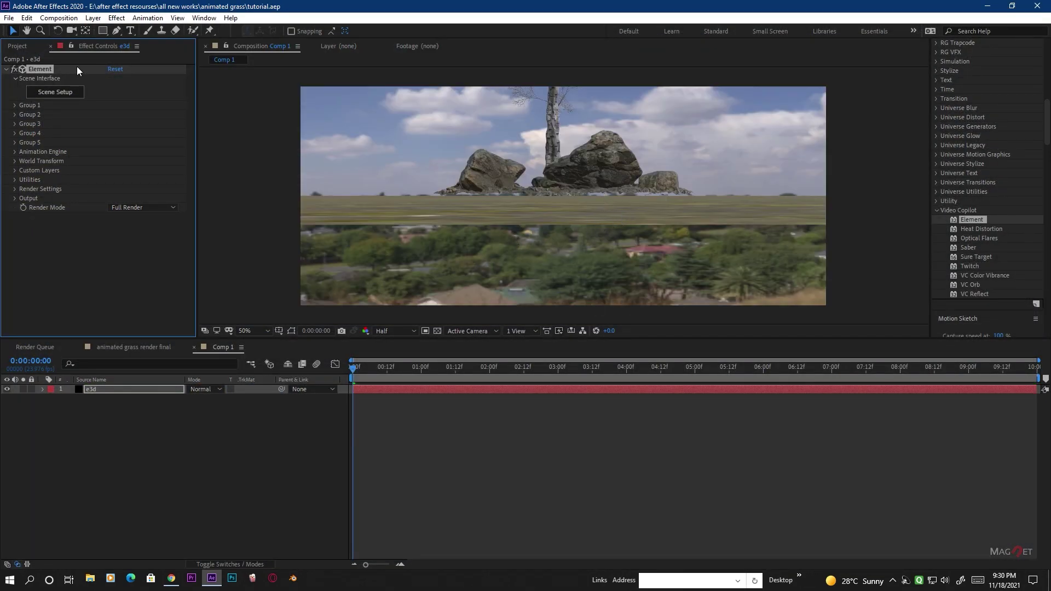
Add a two-node 20mm camera to Comp 1 and orbit it to look slightly down on the rocks and tree
{"action": "left_click", "coordinate": [92, 18]}
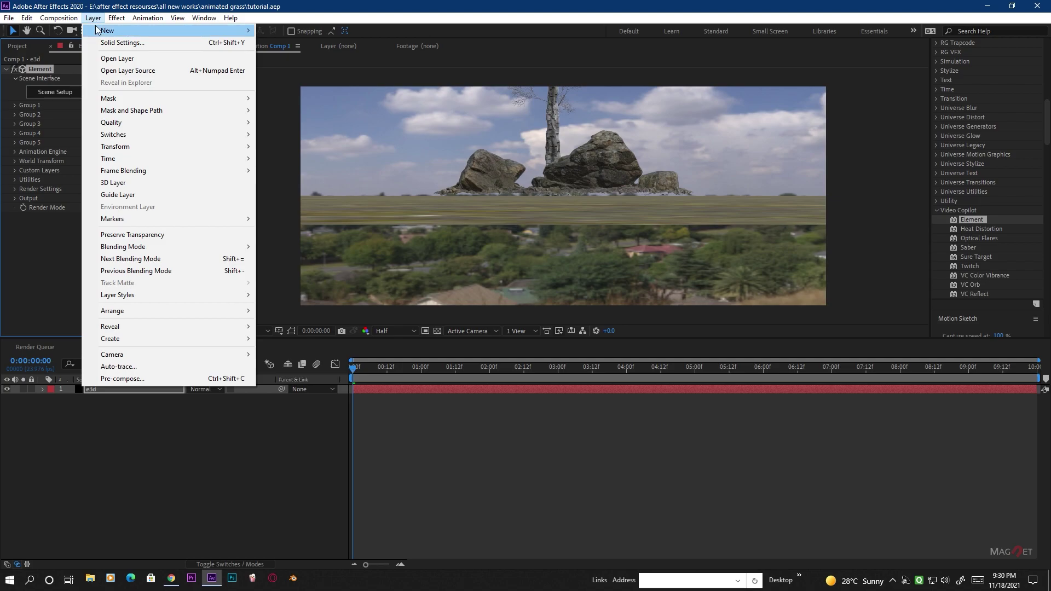
{"action": "mouse_move", "coordinate": [247, 31]}
{"action": "left_click", "coordinate": [291, 67]}
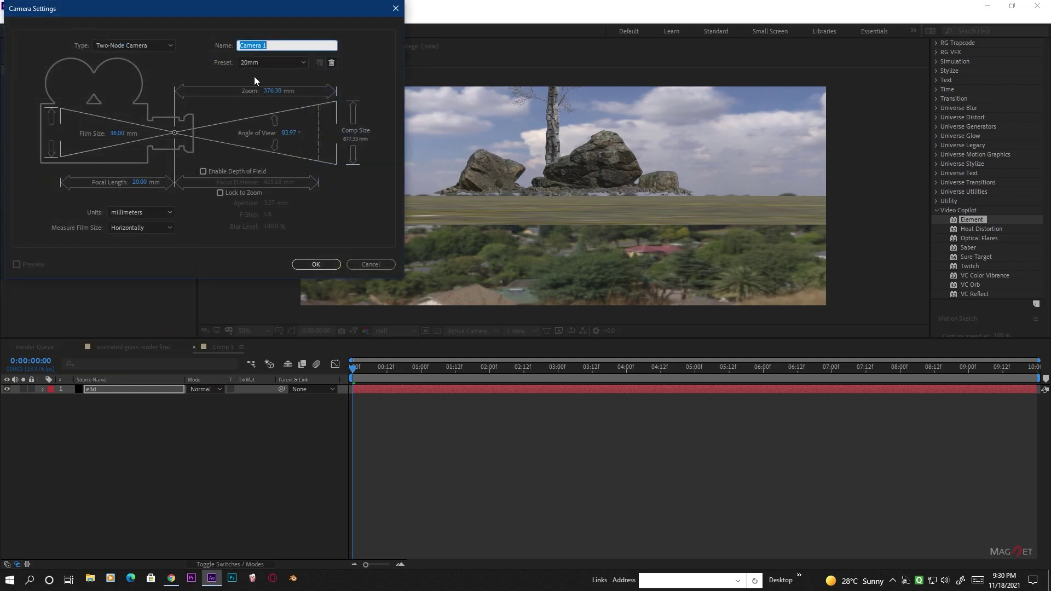
{"action": "left_click", "coordinate": [316, 265]}
{"action": "left_click", "coordinate": [72, 30]}
{"action": "left_click_drag", "start_coordinate": [589, 186], "coordinate": [568, 200]}
Disable groups 2 and 3 of the Element effect on the e3d layer to hide the rocks and trees
{"action": "left_click", "coordinate": [97, 399]}
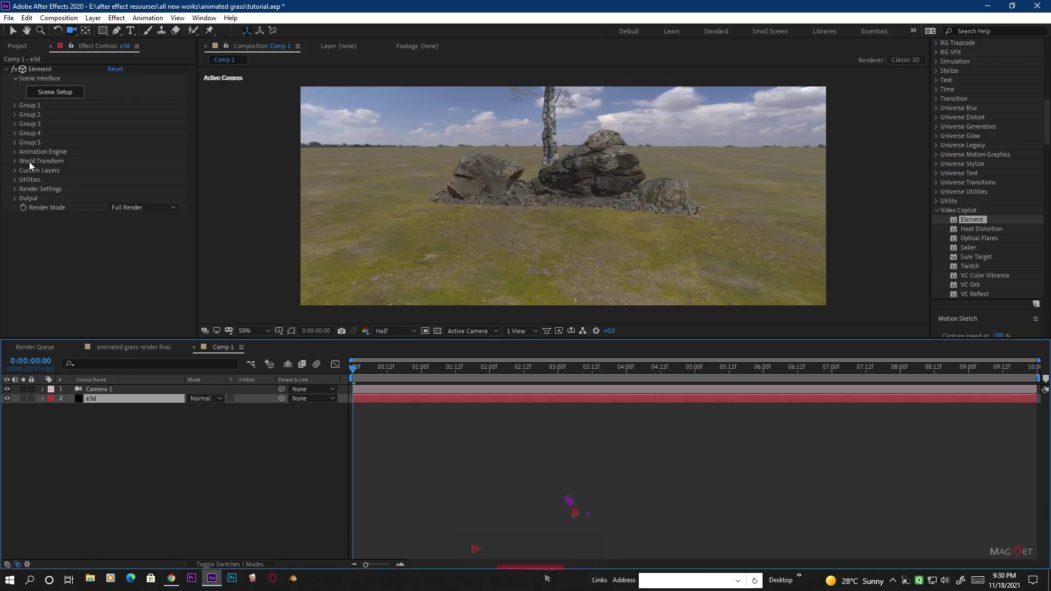
{"action": "left_click", "coordinate": [14, 114]}
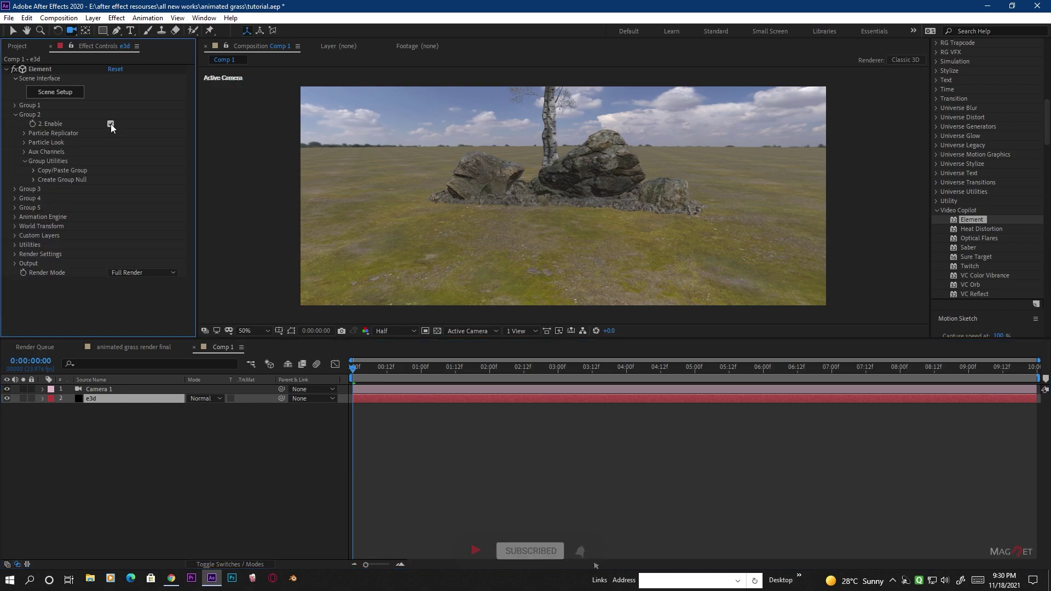
{"action": "left_click", "coordinate": [111, 124]}
{"action": "left_click", "coordinate": [14, 114]}
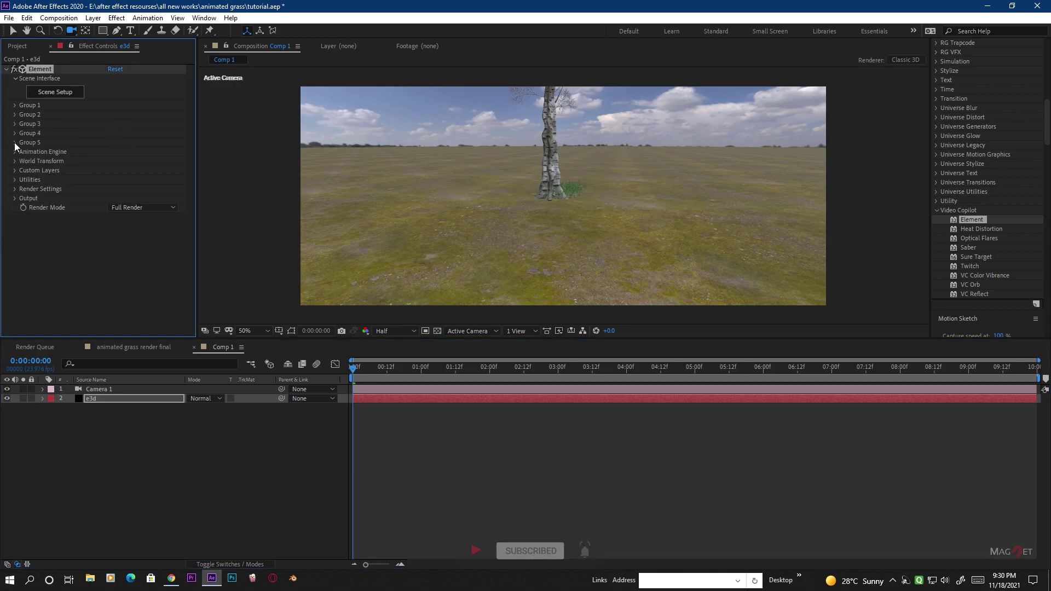
{"action": "left_click", "coordinate": [15, 124]}
{"action": "left_click", "coordinate": [111, 133]}
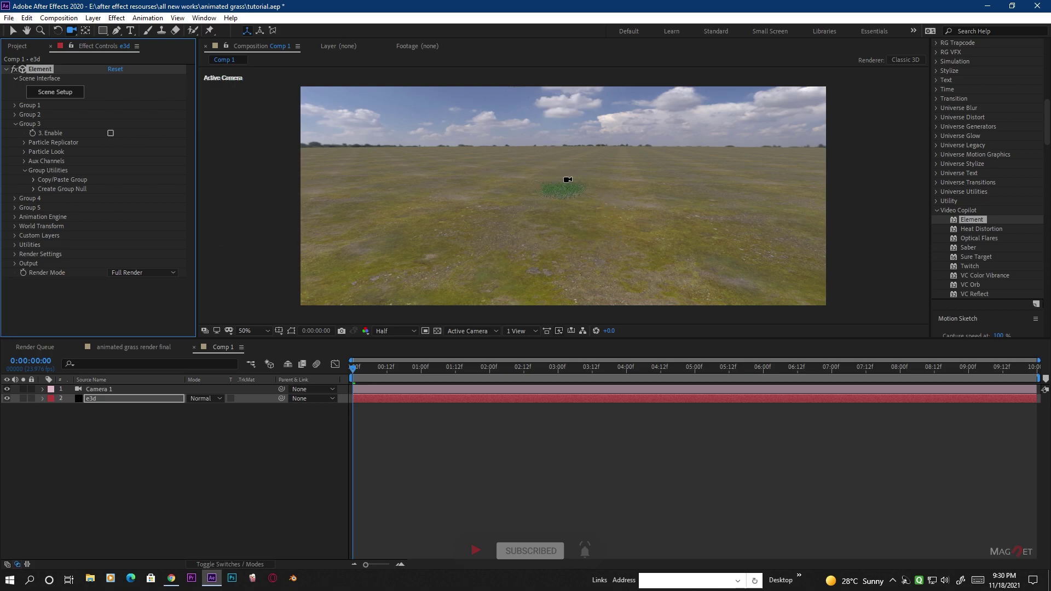
Replicate group 1's grass on a Plane with a particle count of 177 and a shape scale of 69
{"action": "left_click", "coordinate": [14, 105]}
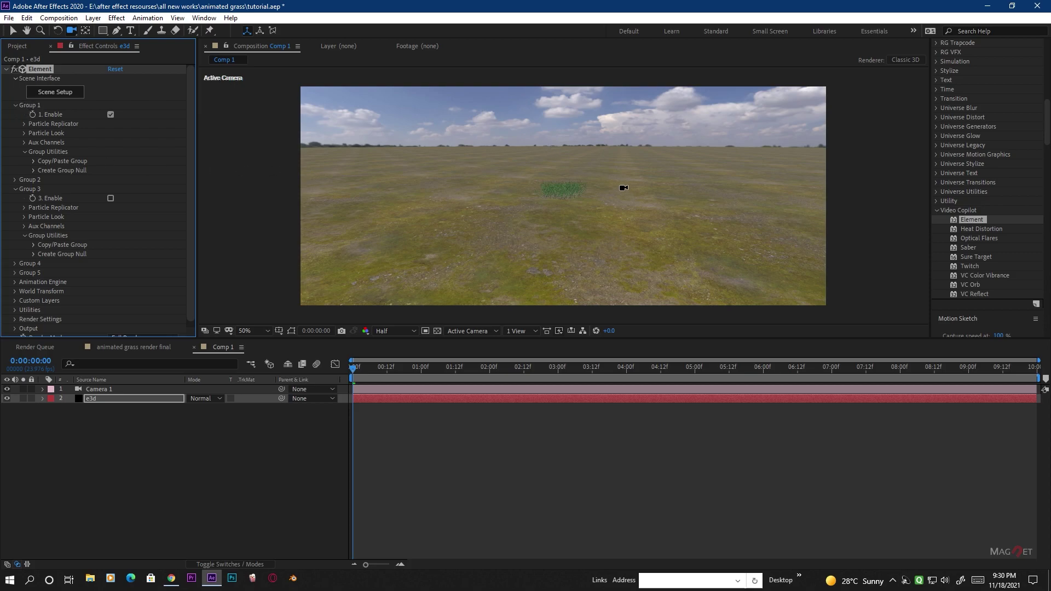
{"action": "left_click", "coordinate": [24, 124]}
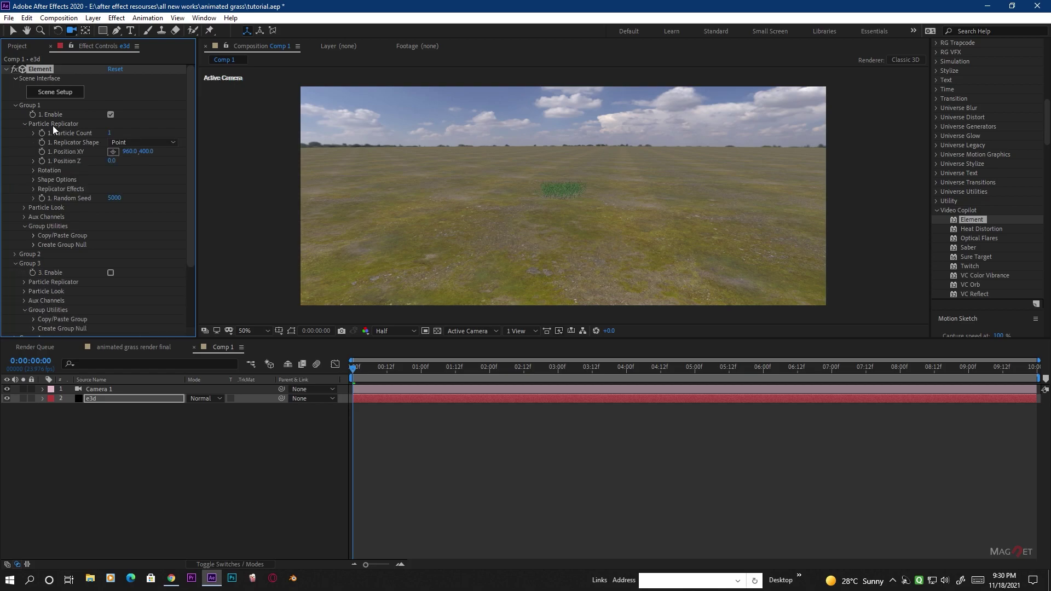
{"action": "left_click", "coordinate": [136, 142]}
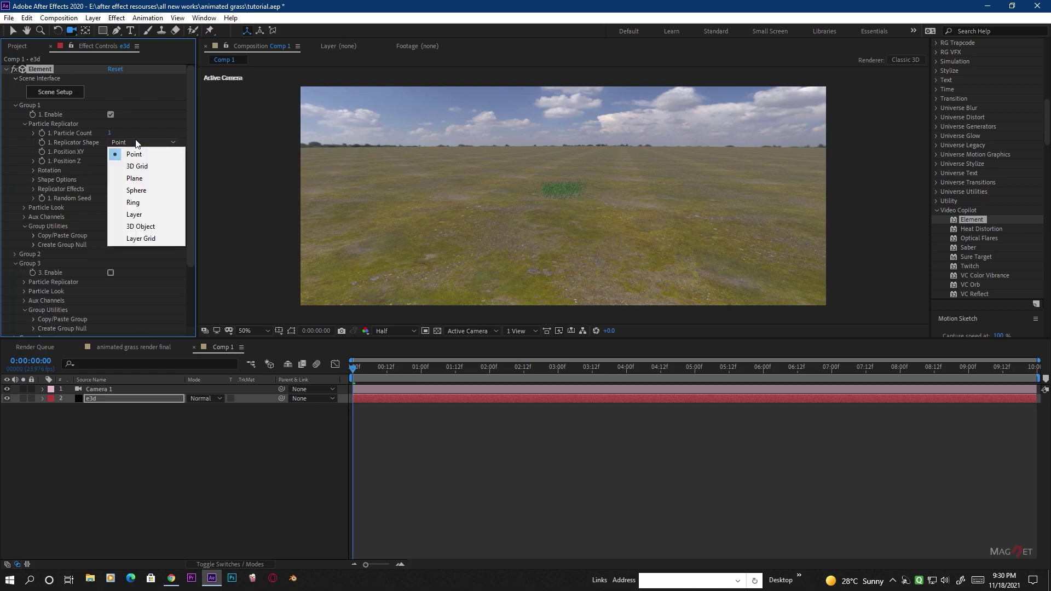
{"action": "left_click", "coordinate": [135, 178]}
{"action": "left_click_drag", "start_coordinate": [114, 137], "coordinate": [216, 132]}
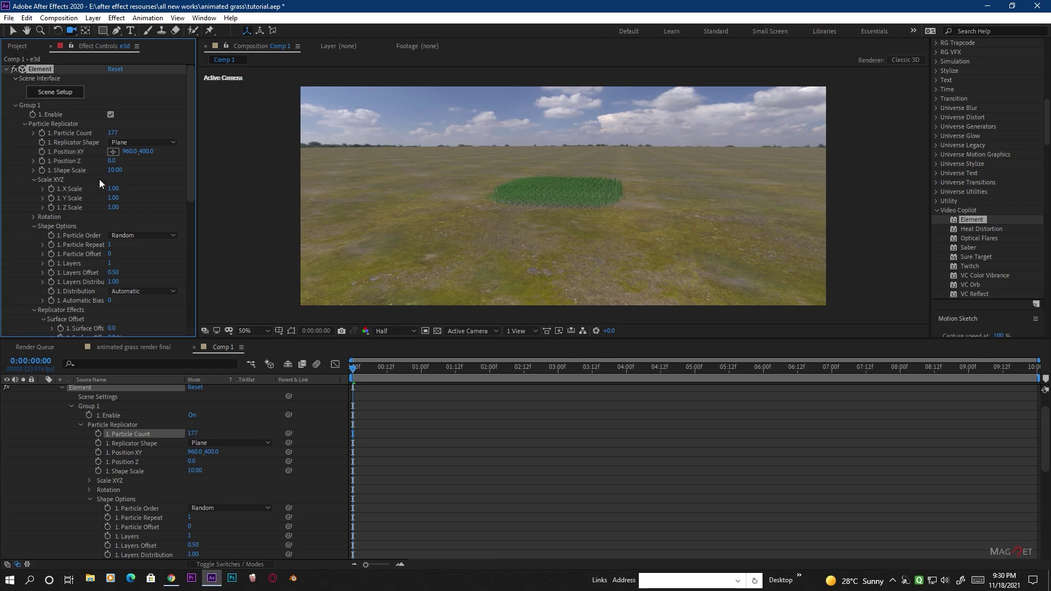
{"action": "left_click_drag", "start_coordinate": [115, 171], "coordinate": [443, 190]}
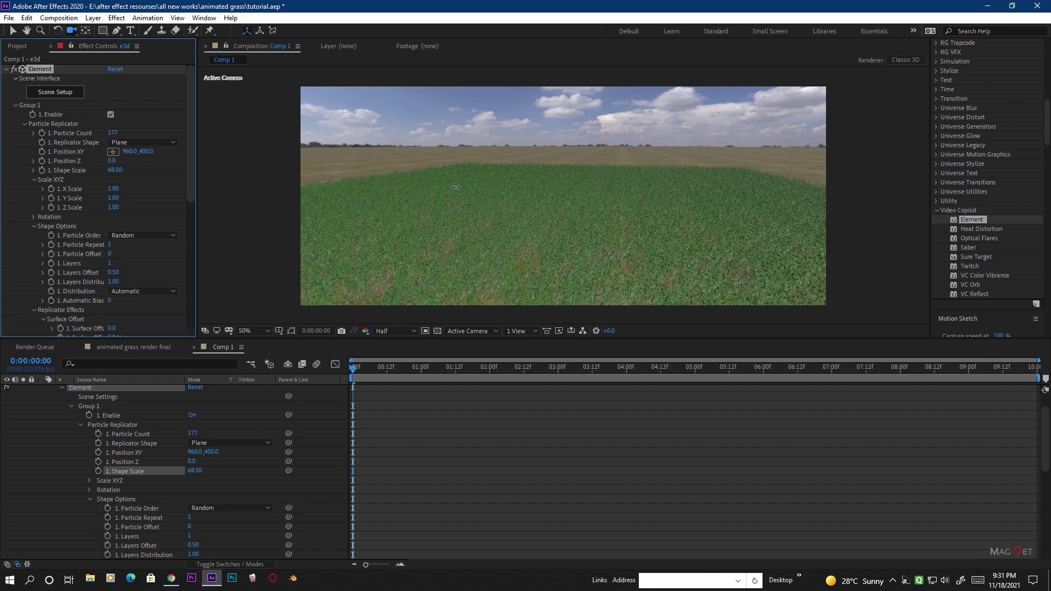
Lower the camera view over the grass and set group 1's shape scale to 92.40 and particle count to 212
{"action": "mouse_move", "coordinate": [618, 251]}
{"action": "left_mouse_down"}
{"action": "mouse_move", "coordinate": [593, 258]}
{"action": "mouse_move", "coordinate": [613, 278]}
{"action": "mouse_move", "coordinate": [609, 240]}
{"action": "left_mouse_up"}
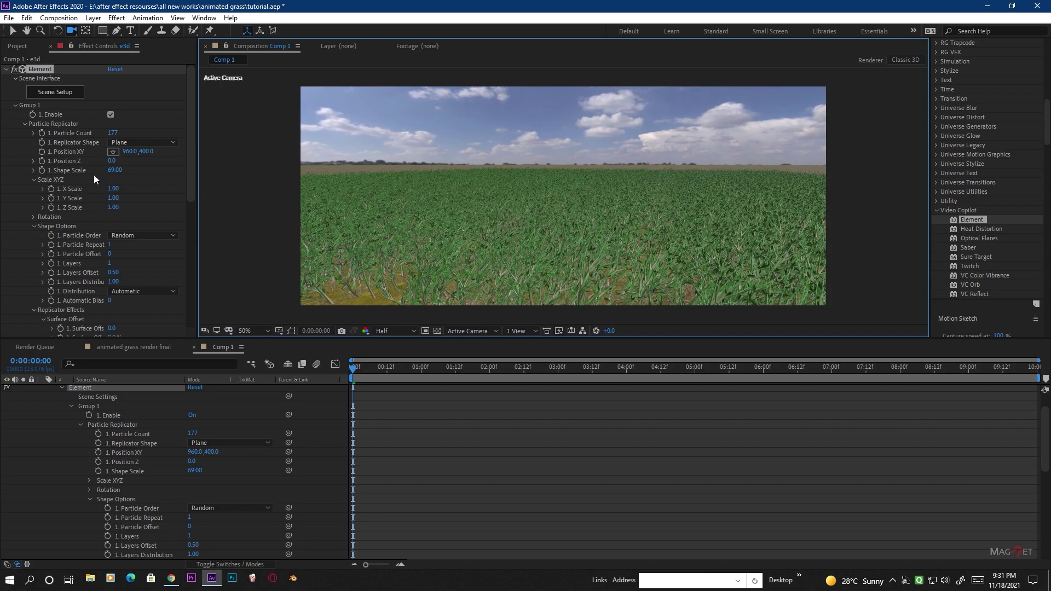
{"action": "left_click_drag", "start_coordinate": [115, 169], "coordinate": [249, 174]}
{"action": "left_click_drag", "start_coordinate": [113, 133], "coordinate": [132, 133]}
Set group 1's particle size to 13.60 and its particle size random to 18%
{"action": "scroll", "coordinate": [54, 171], "scroll_direction": "down", "scroll_amount": 5}
{"action": "scroll", "coordinate": [54, 171], "scroll_direction": "down", "scroll_amount": 3}
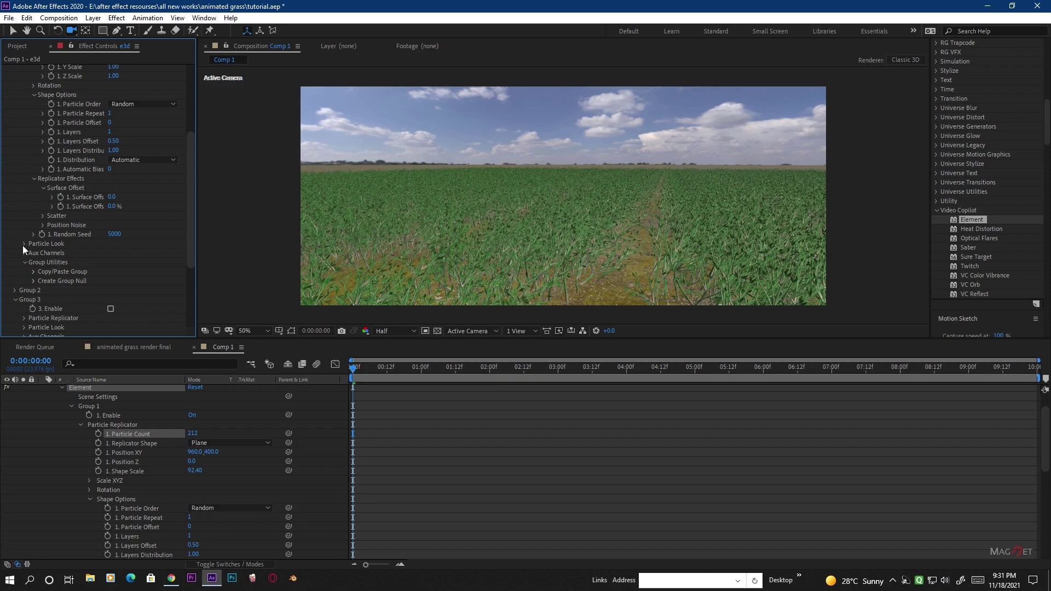
{"action": "left_click", "coordinate": [23, 245]}
{"action": "left_click_drag", "start_coordinate": [121, 252], "coordinate": [132, 250]}
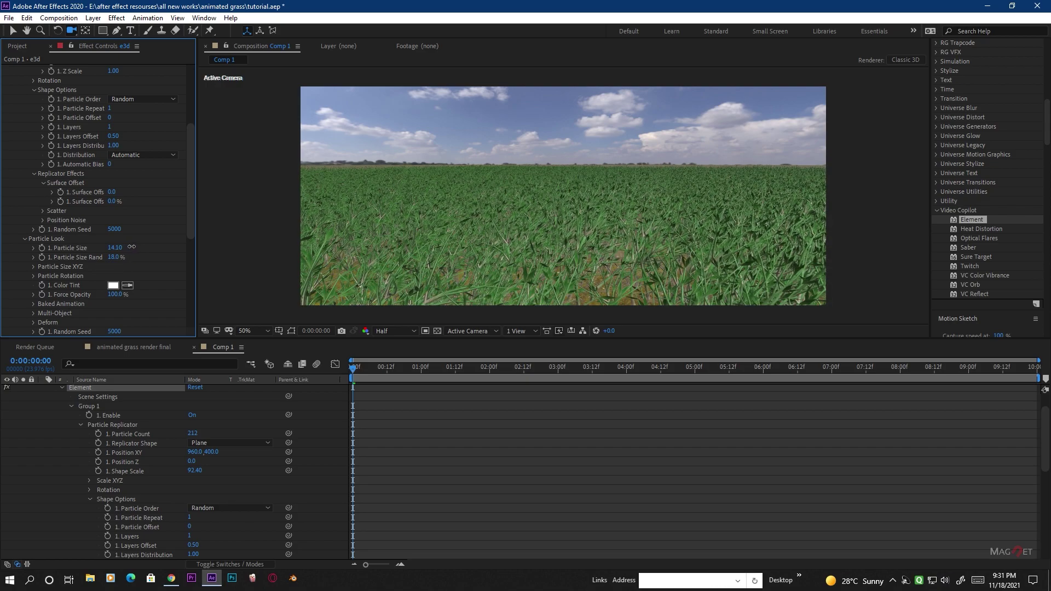
Randomize the Y rotation of group 1's grass particles and orbit the camera slightly
{"action": "scroll", "coordinate": [81, 244], "scroll_direction": "down", "scroll_amount": 3}
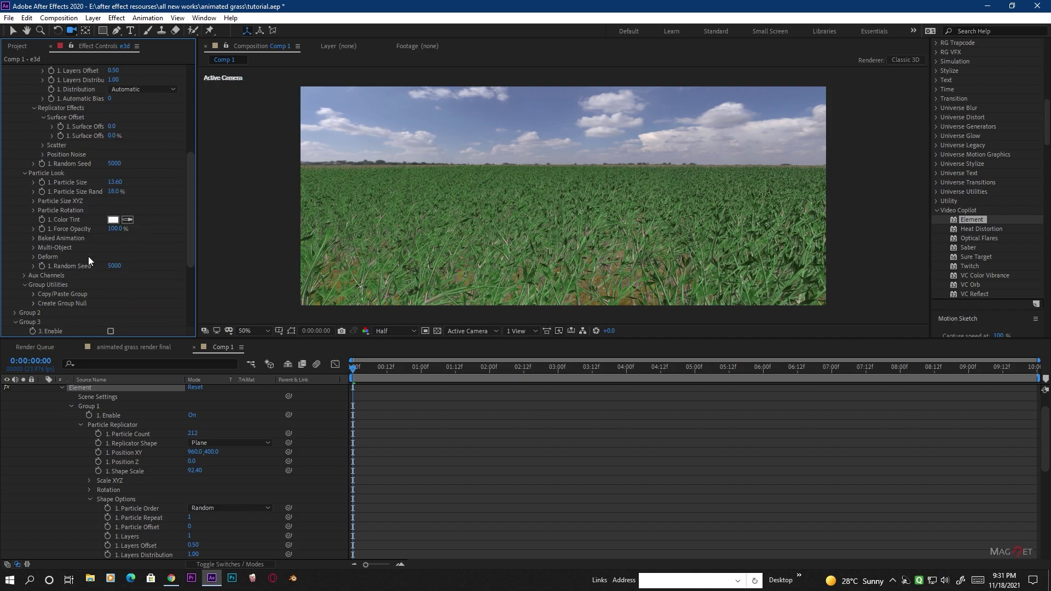
{"action": "left_click", "coordinate": [34, 210]}
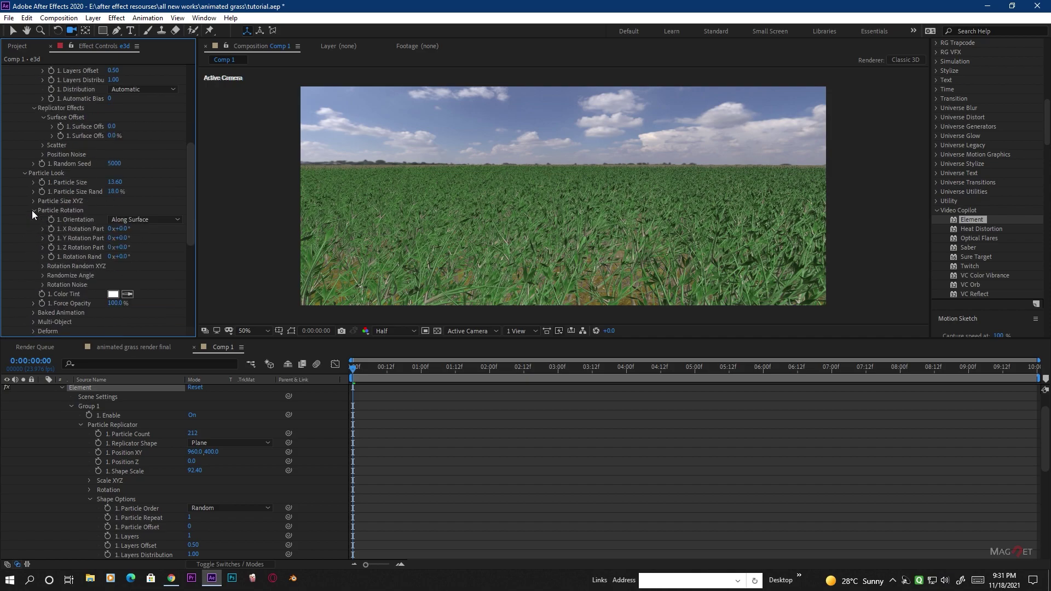
{"action": "left_click", "coordinate": [42, 276]}
{"action": "left_click", "coordinate": [42, 266]}
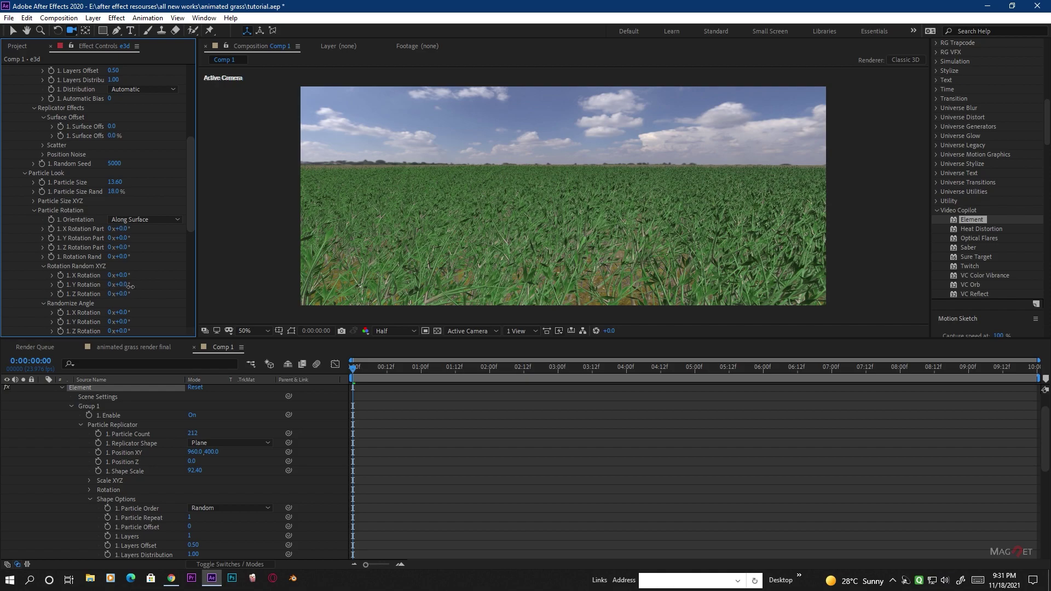
{"action": "left_click_drag", "start_coordinate": [132, 287], "coordinate": [159, 287]}
{"action": "mouse_move", "coordinate": [659, 246]}
{"action": "left_mouse_down"}
{"action": "mouse_move", "coordinate": [671, 247]}
{"action": "mouse_move", "coordinate": [662, 236]}
{"action": "left_mouse_up"}
Re-enable group 2 to show the rocks in the grass field
{"action": "scroll", "coordinate": [33, 164], "scroll_direction": "up", "scroll_amount": 15}
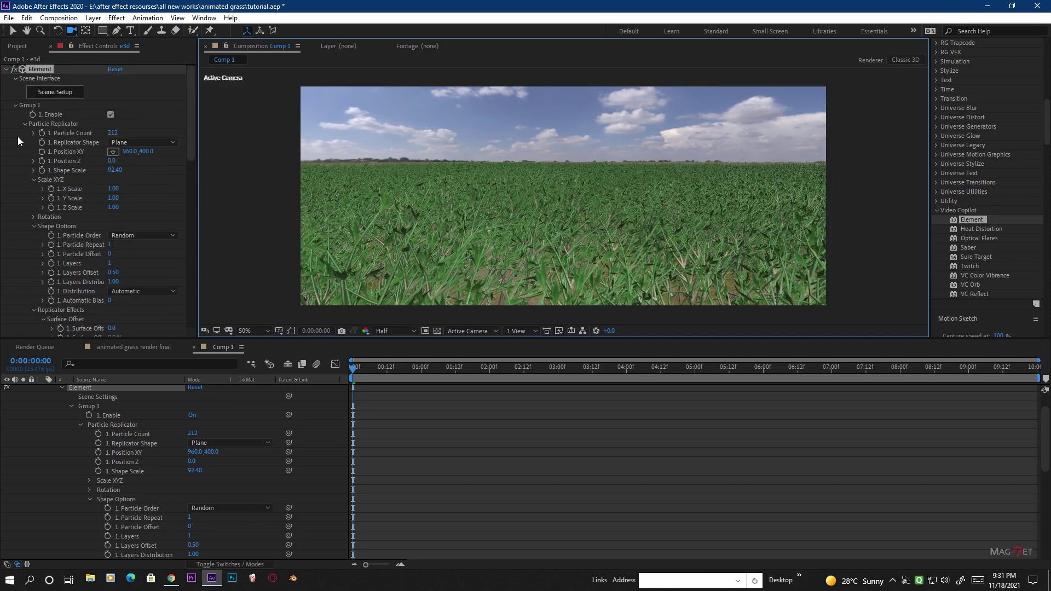
{"action": "left_click", "coordinate": [14, 105]}
{"action": "left_click", "coordinate": [14, 114]}
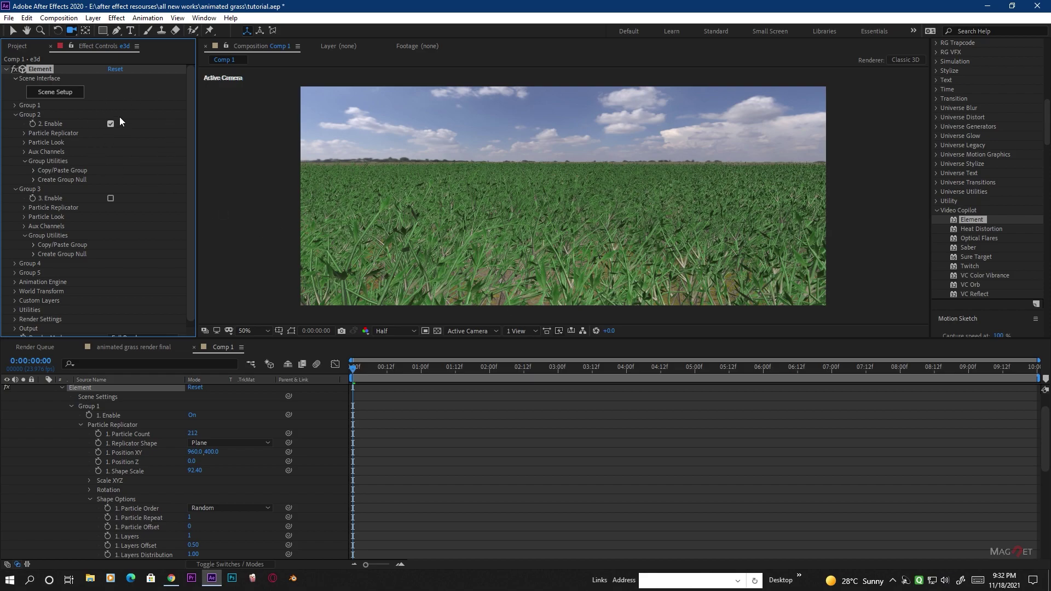
Replicate group 2's rocks across a Plane shape with a particle count of 18 and a shape scale of 80.10
{"action": "left_click", "coordinate": [24, 133]}
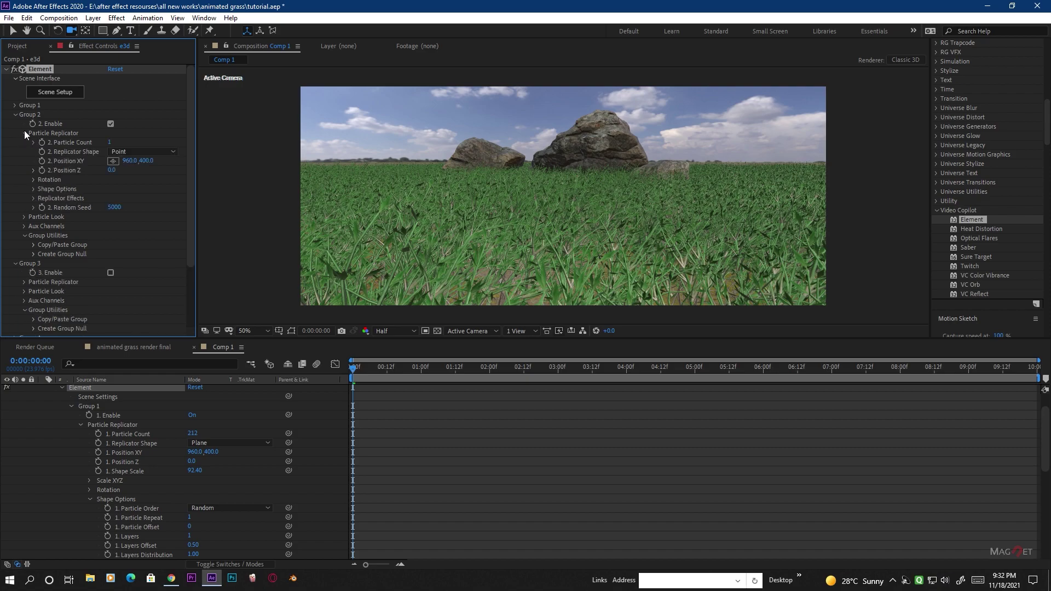
{"action": "left_click", "coordinate": [134, 152]}
{"action": "left_click", "coordinate": [148, 188]}
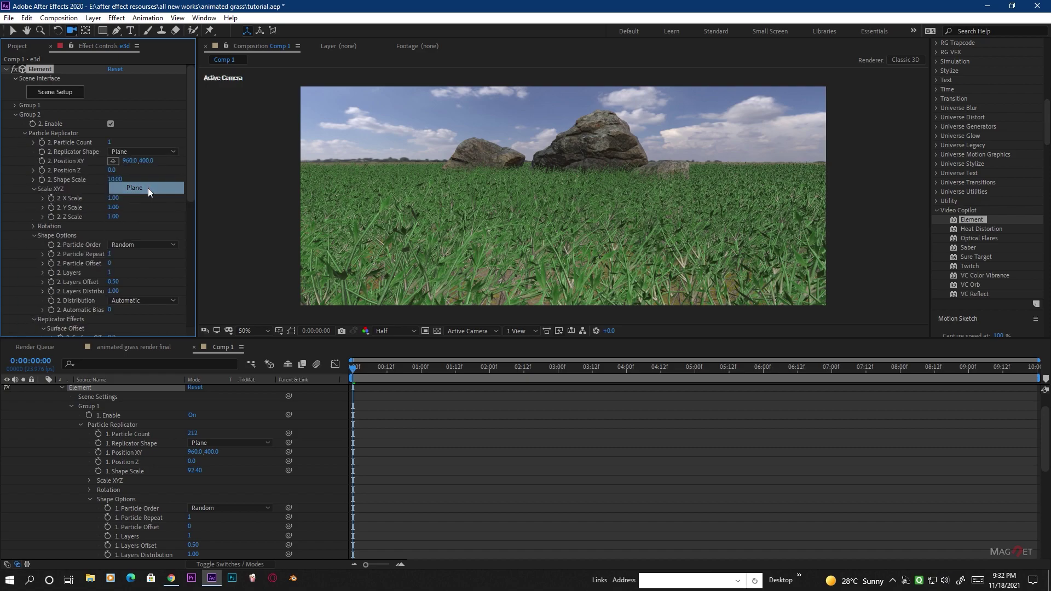
{"action": "left_click_drag", "start_coordinate": [113, 142], "coordinate": [123, 142]}
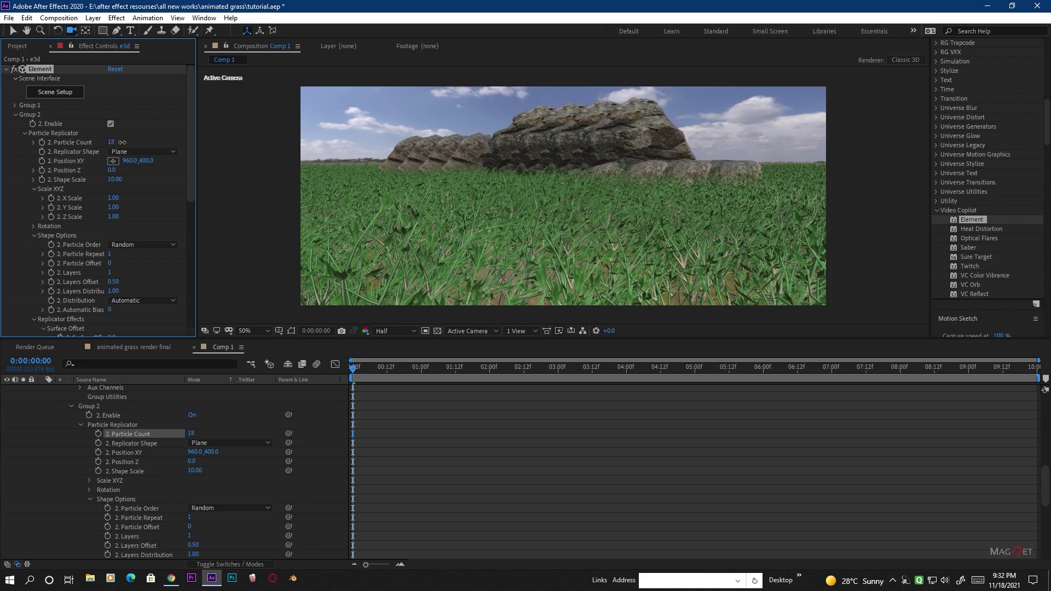
{"action": "left_click_drag", "start_coordinate": [114, 180], "coordinate": [217, 278]}
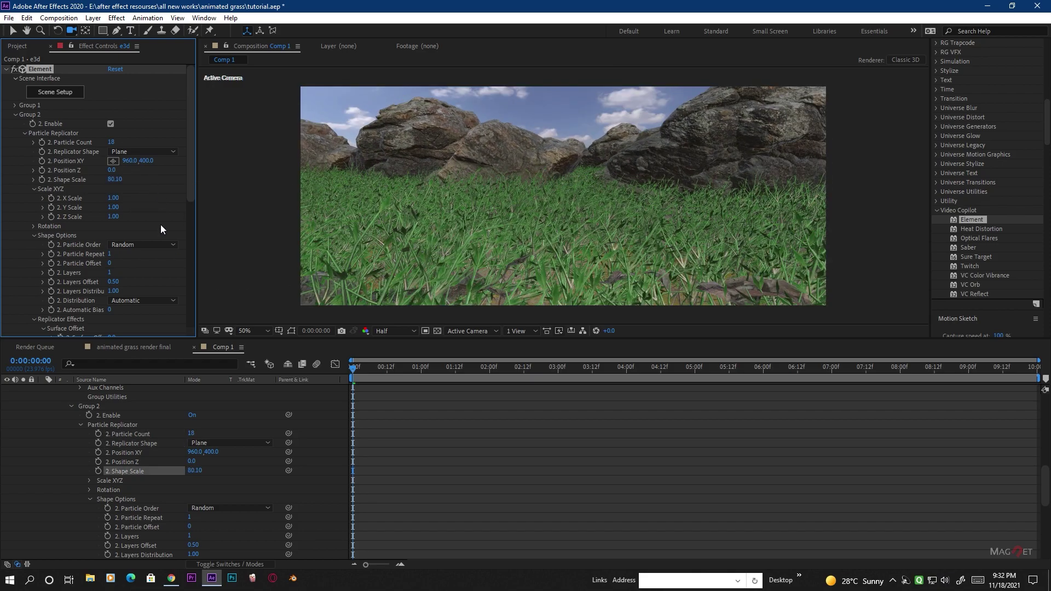
Set group 2's particle size to 7.90 and its particle size random to 55%
{"action": "scroll", "coordinate": [65, 251], "scroll_direction": "down", "scroll_amount": 5}
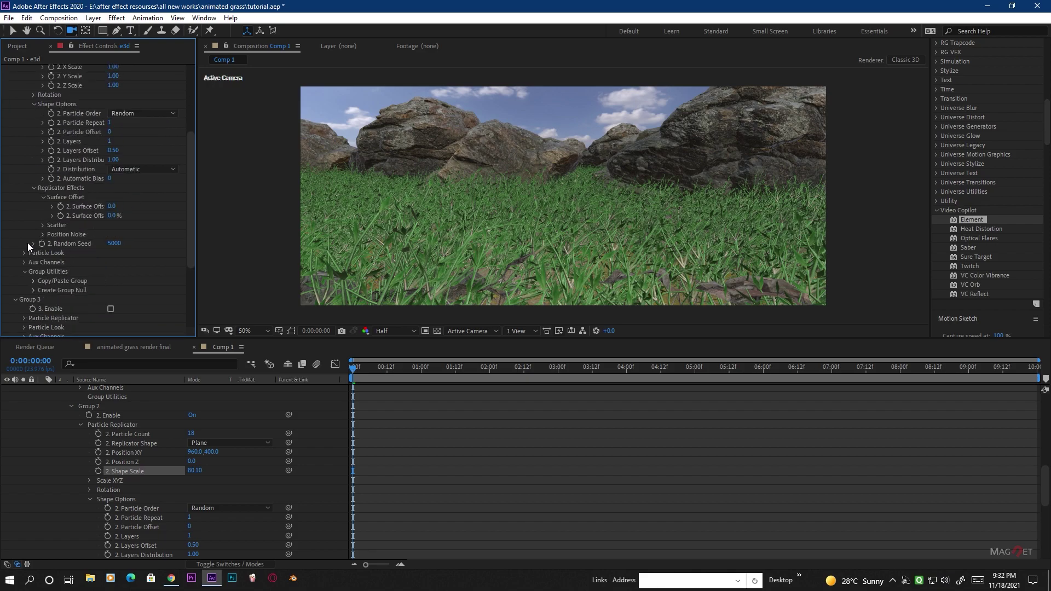
{"action": "left_click", "coordinate": [24, 253]}
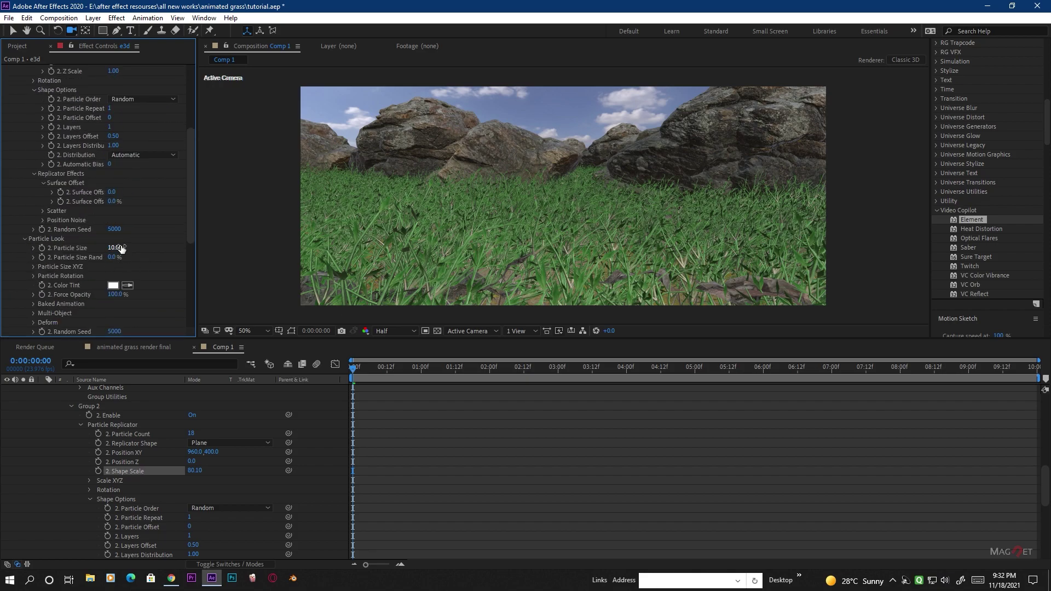
{"action": "left_click_drag", "start_coordinate": [106, 257], "coordinate": [188, 259]}
{"action": "left_click_drag", "start_coordinate": [119, 249], "coordinate": [127, 250]}
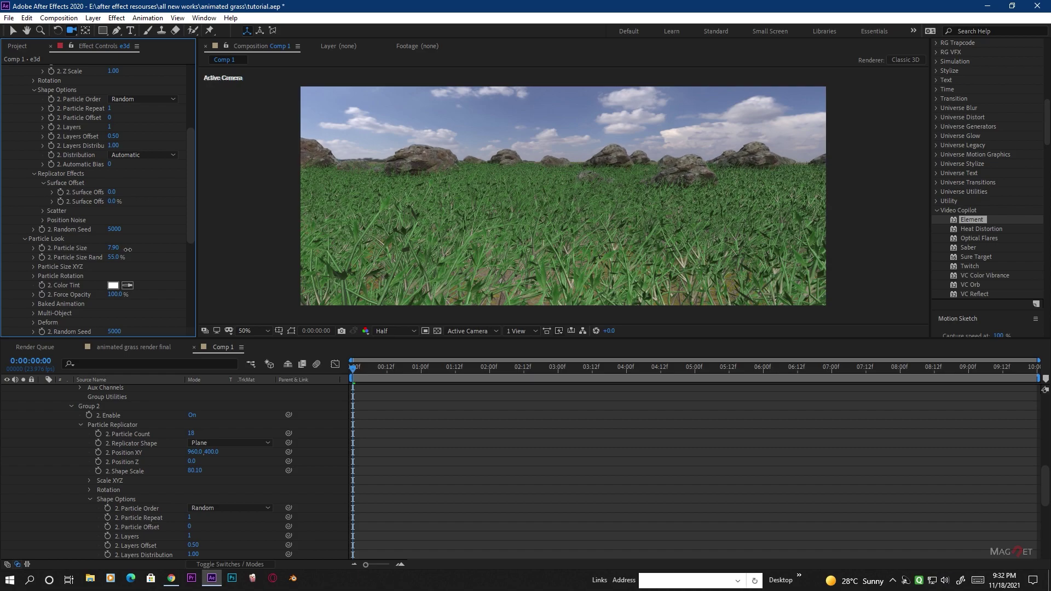
Reduce group 2's particle count to 16 and orbit the camera to frame rocks in the foreground
{"action": "scroll", "coordinate": [107, 134], "scroll_direction": "up", "scroll_amount": 5}
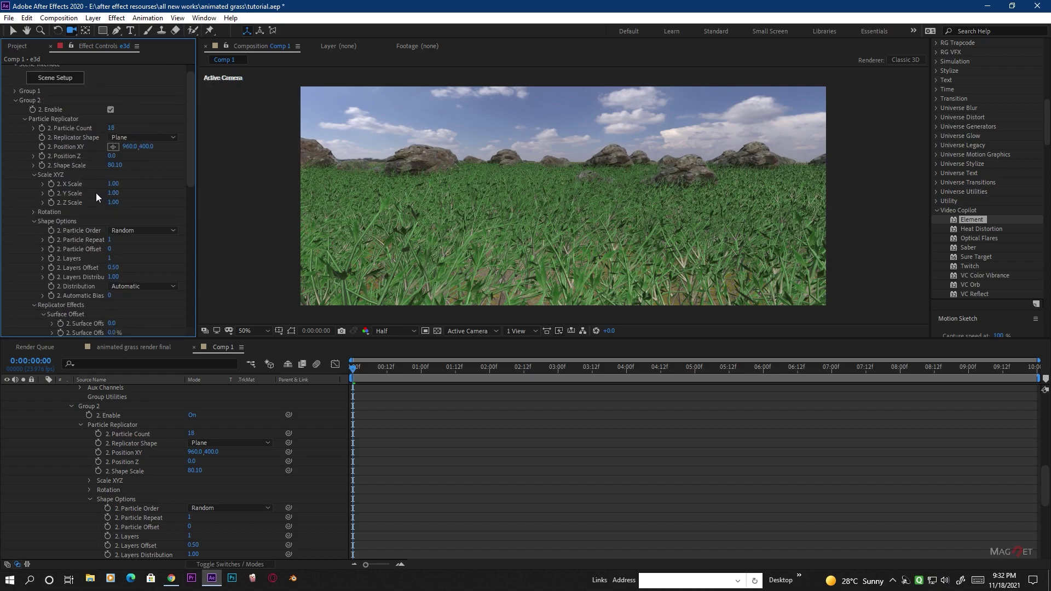
{"action": "left_click_drag", "start_coordinate": [116, 130], "coordinate": [115, 131]}
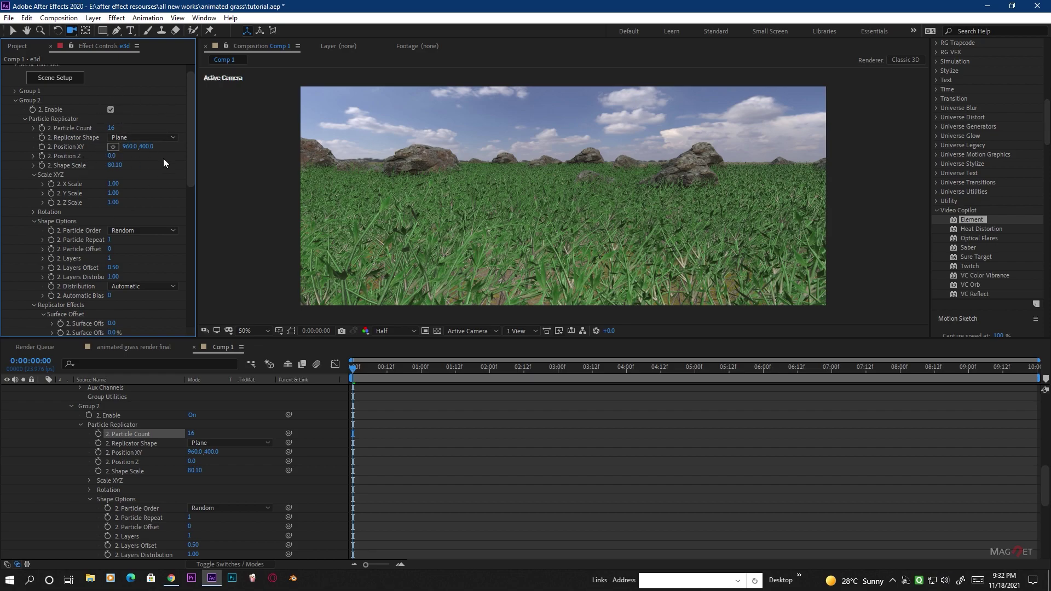
{"action": "left_click_drag", "start_coordinate": [628, 233], "coordinate": [579, 235]}
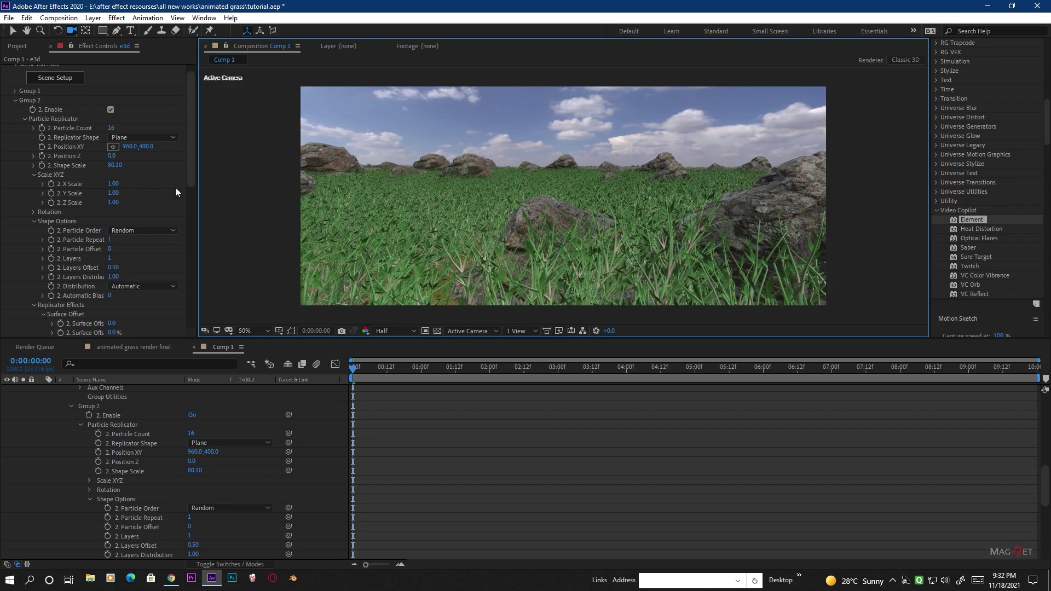
Enable group 3 and replicate its trees on a Plane shape with particle count 8 and shape scale 65.80
{"action": "scroll", "coordinate": [11, 115], "scroll_direction": "up", "scroll_amount": 1}
{"action": "left_click", "coordinate": [16, 114]}
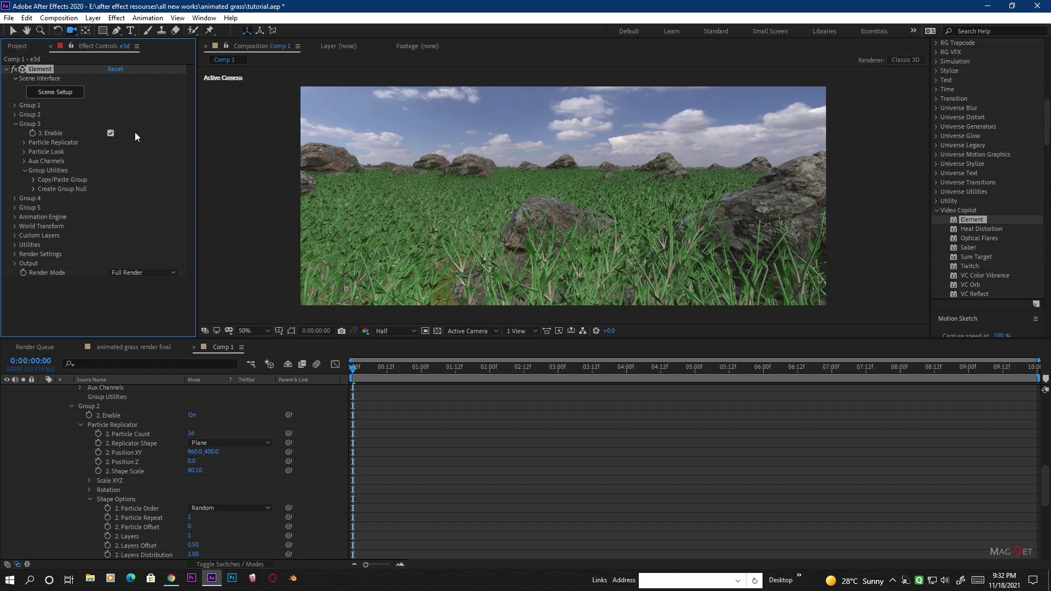
{"action": "left_click", "coordinate": [24, 142]}
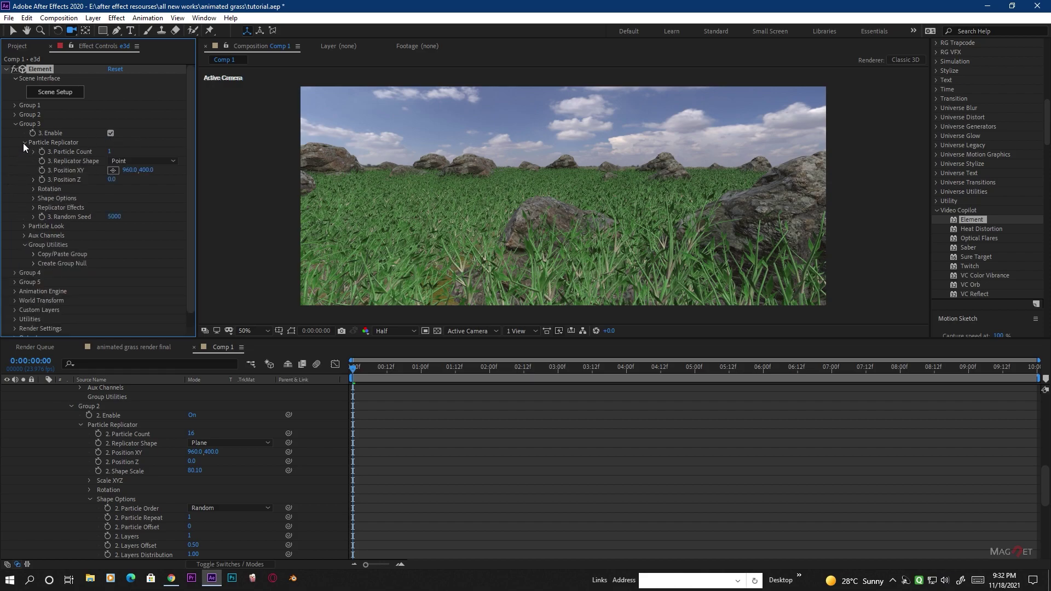
{"action": "left_click", "coordinate": [131, 162]}
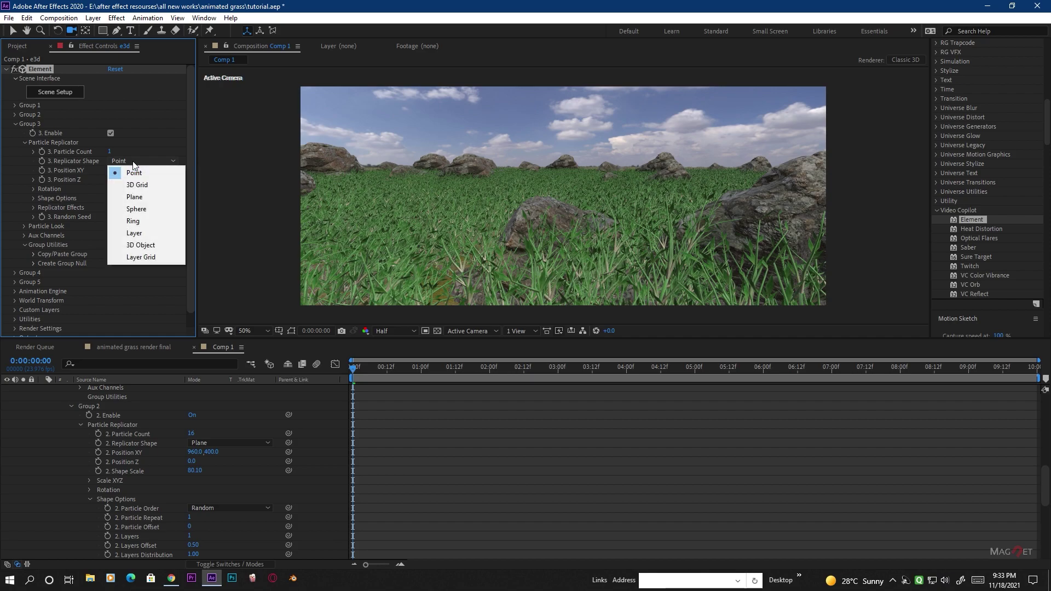
{"action": "left_click", "coordinate": [146, 197]}
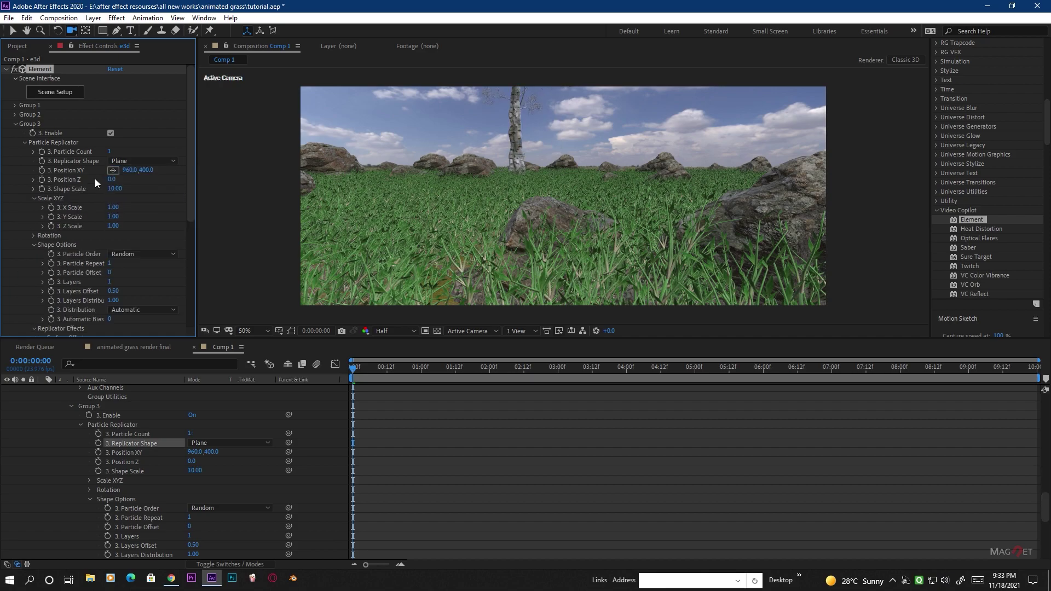
{"action": "left_click_drag", "start_coordinate": [115, 158], "coordinate": [438, 204]}
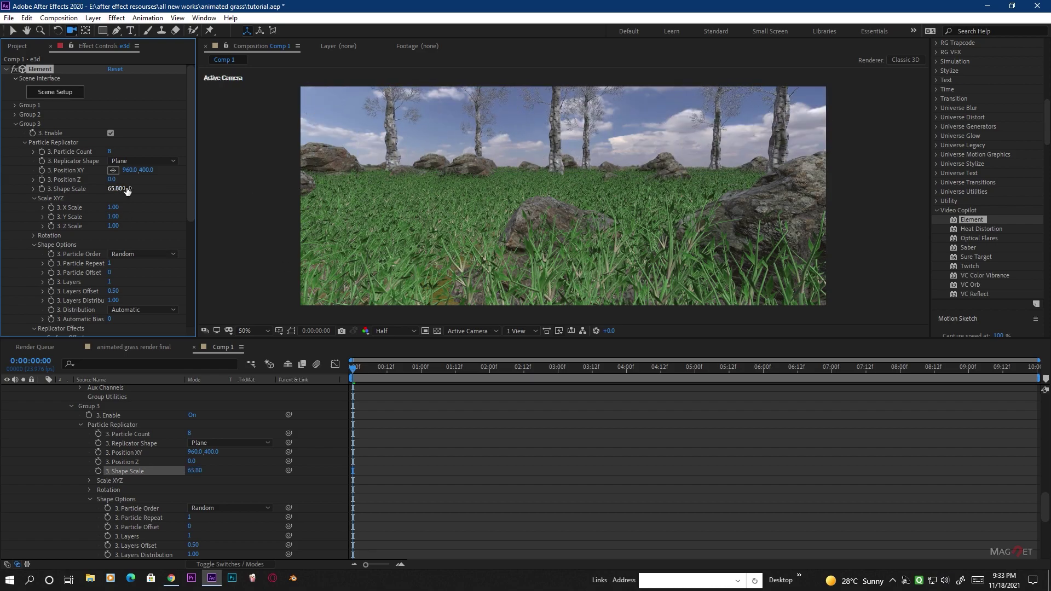
Set group 3's particle size to 11.30 and its particle size random to 37%
{"action": "scroll", "coordinate": [78, 264], "scroll_direction": "down", "scroll_amount": 3}
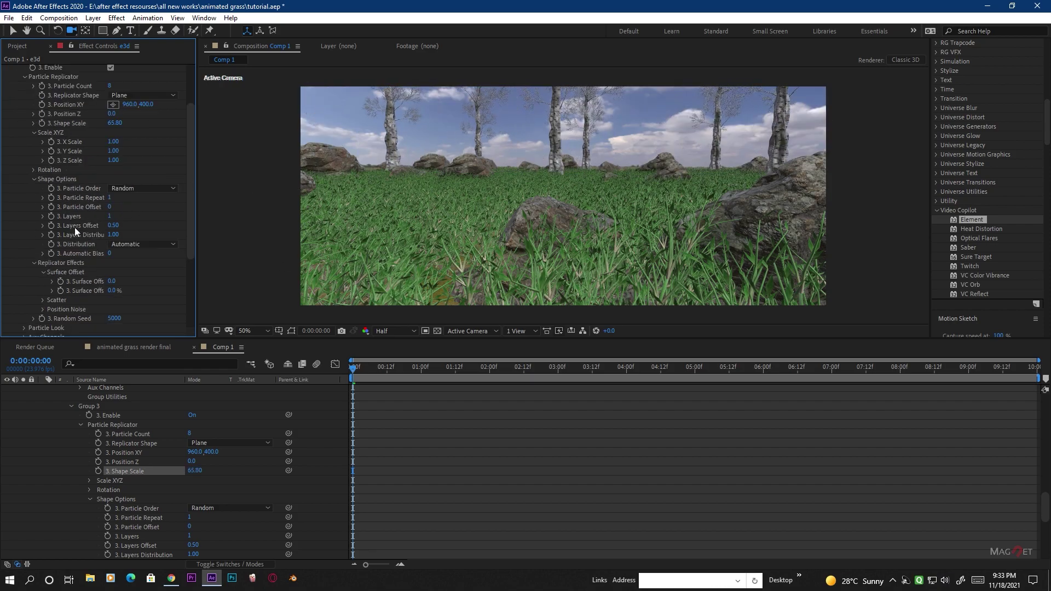
{"action": "scroll", "coordinate": [42, 290], "scroll_direction": "down", "scroll_amount": 3}
{"action": "left_click", "coordinate": [24, 263]}
{"action": "scroll", "coordinate": [24, 264], "scroll_direction": "down", "scroll_amount": 1}
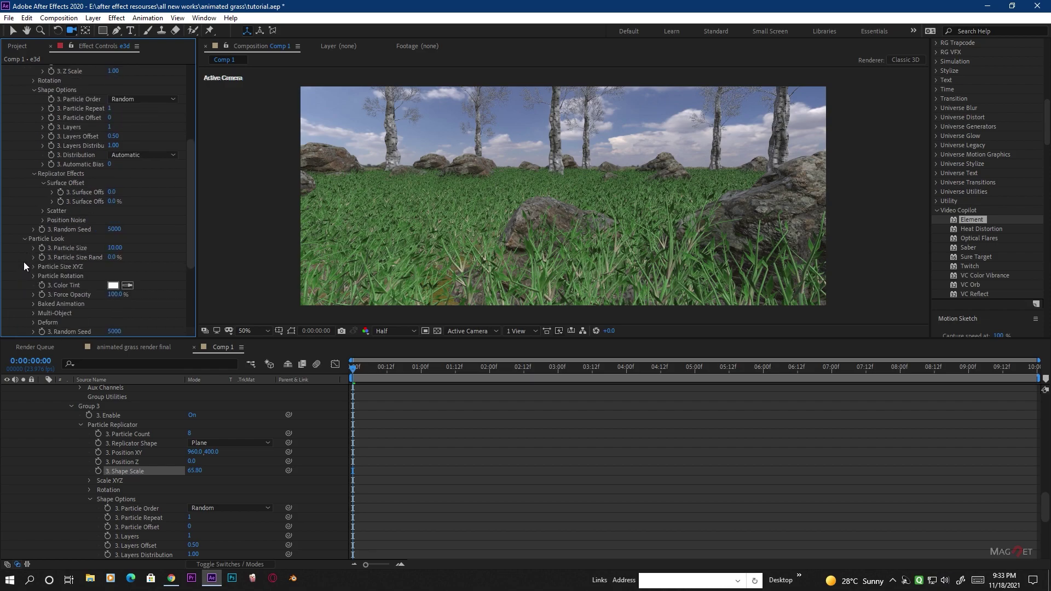
{"action": "left_click_drag", "start_coordinate": [115, 247], "coordinate": [198, 256]}
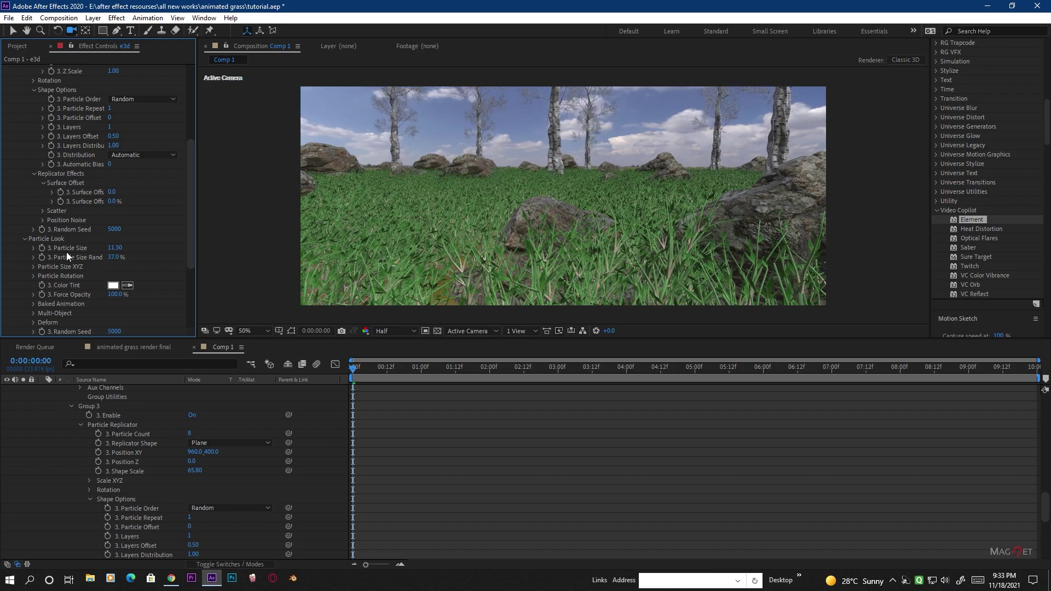
Randomize the Y rotation angle of group 3's tree particles
{"action": "scroll", "coordinate": [67, 252], "scroll_direction": "down", "scroll_amount": 3}
{"action": "left_click", "coordinate": [34, 210]}
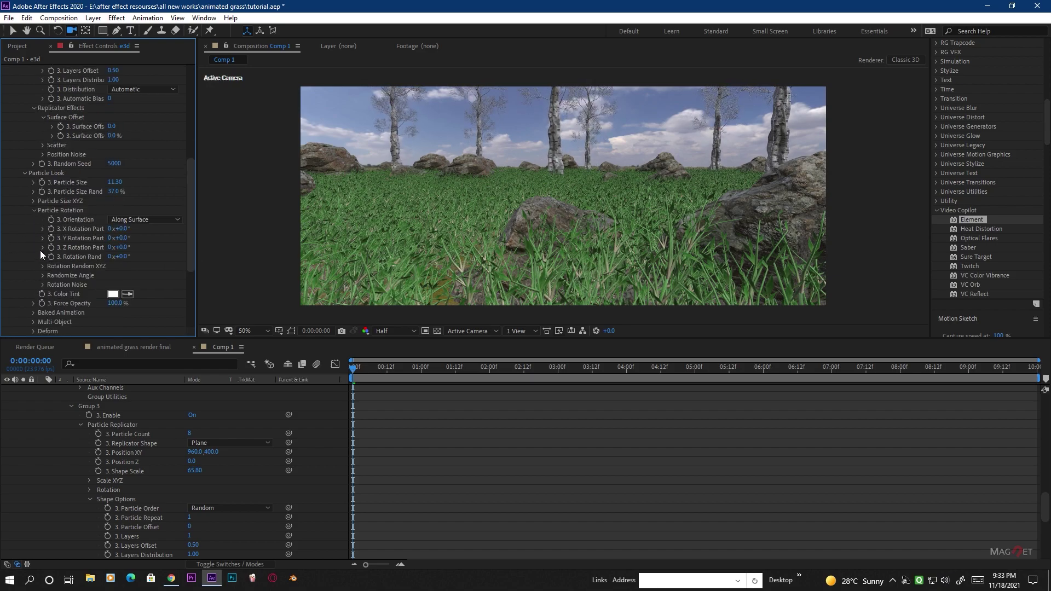
{"action": "left_click", "coordinate": [43, 275]}
{"action": "left_click_drag", "start_coordinate": [128, 297], "coordinate": [154, 295]}
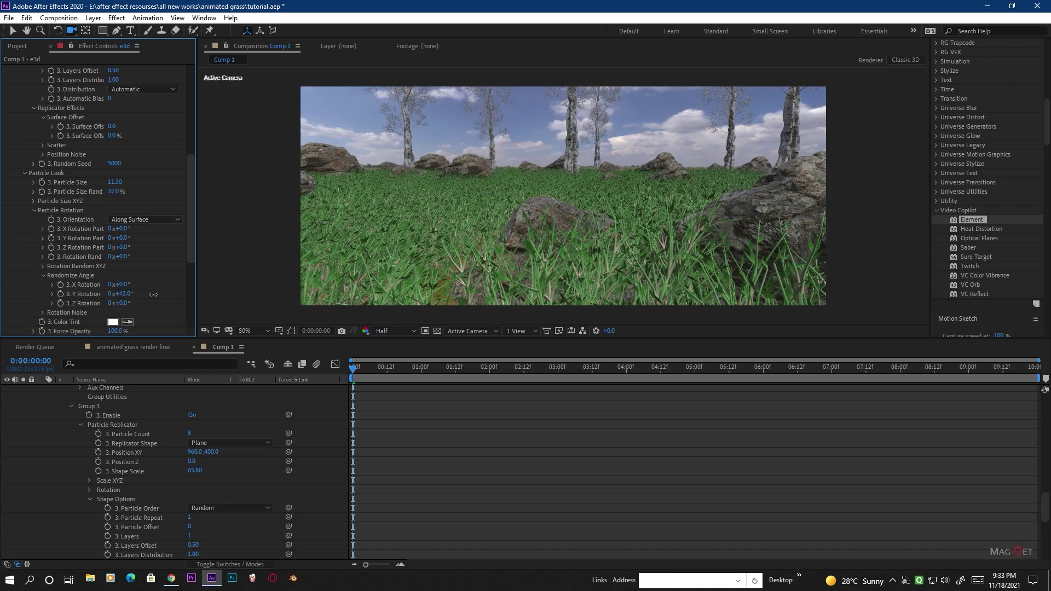
Set the random Y rotation of group 2's rock particles to 278° and reframe the camera over the field
{"action": "scroll", "coordinate": [79, 167], "scroll_direction": "up", "scroll_amount": 8}
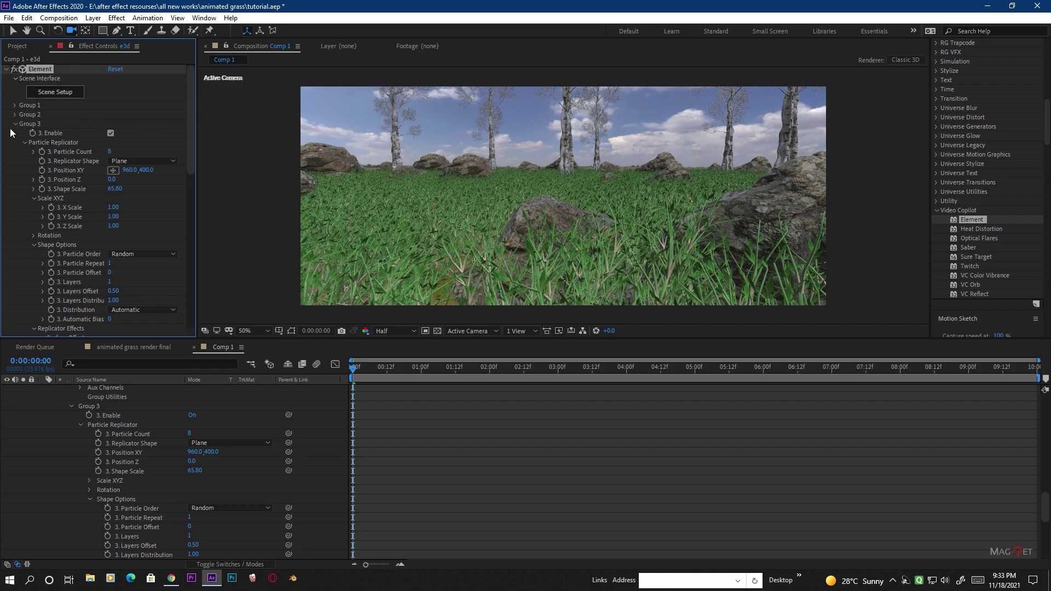
{"action": "left_click", "coordinate": [15, 124]}
{"action": "left_click", "coordinate": [14, 113]}
{"action": "scroll", "coordinate": [14, 113], "scroll_direction": "down", "scroll_amount": 2}
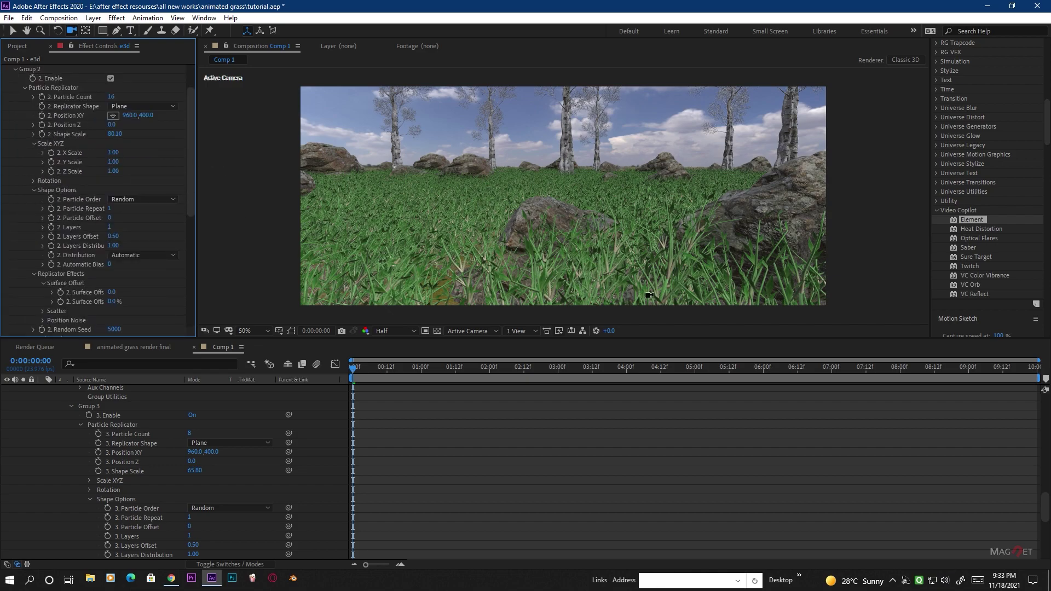
{"action": "scroll", "coordinate": [73, 199], "scroll_direction": "down", "scroll_amount": 5}
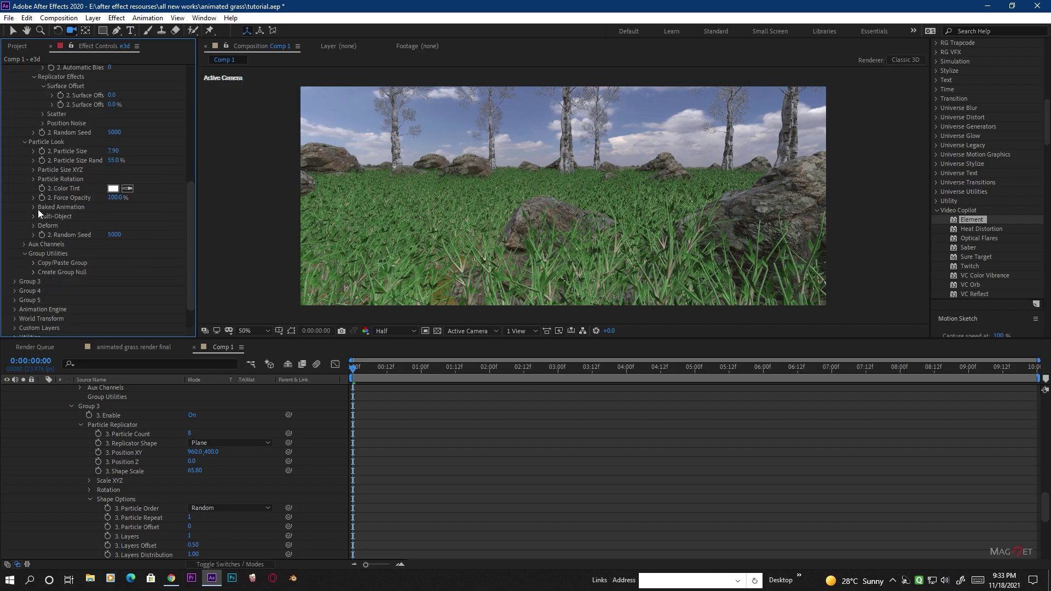
{"action": "left_click", "coordinate": [33, 179]}
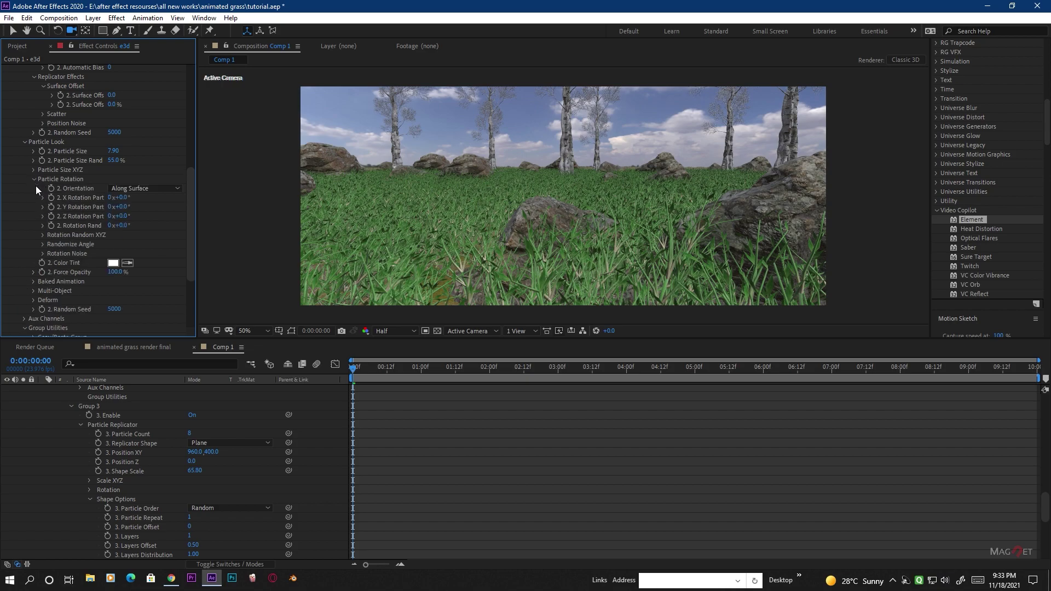
{"action": "left_click", "coordinate": [43, 244]}
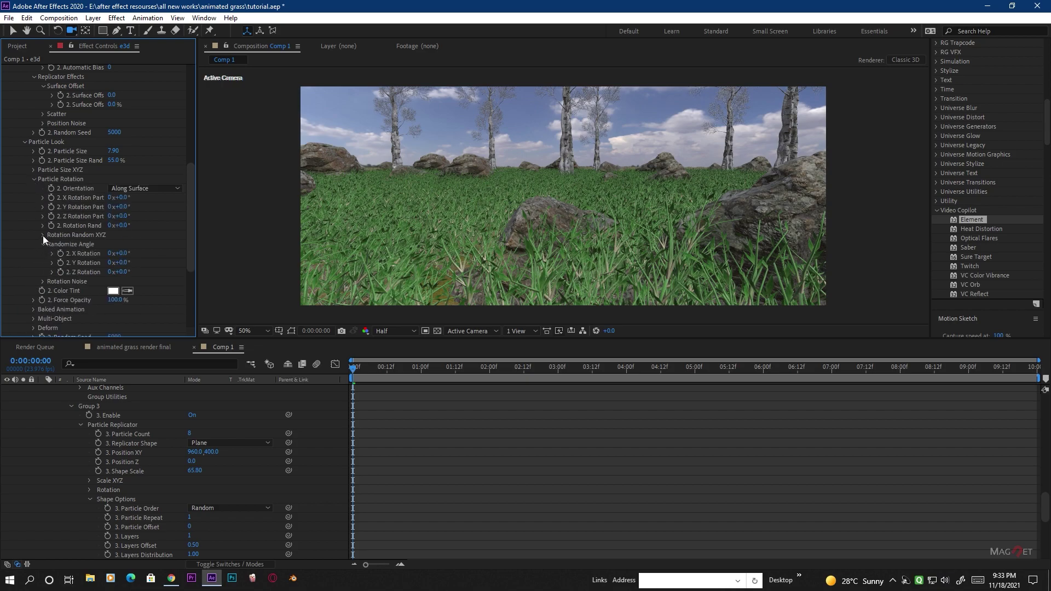
{"action": "left_click", "coordinate": [42, 235]}
{"action": "left_click_drag", "start_coordinate": [129, 257], "coordinate": [278, 252]}
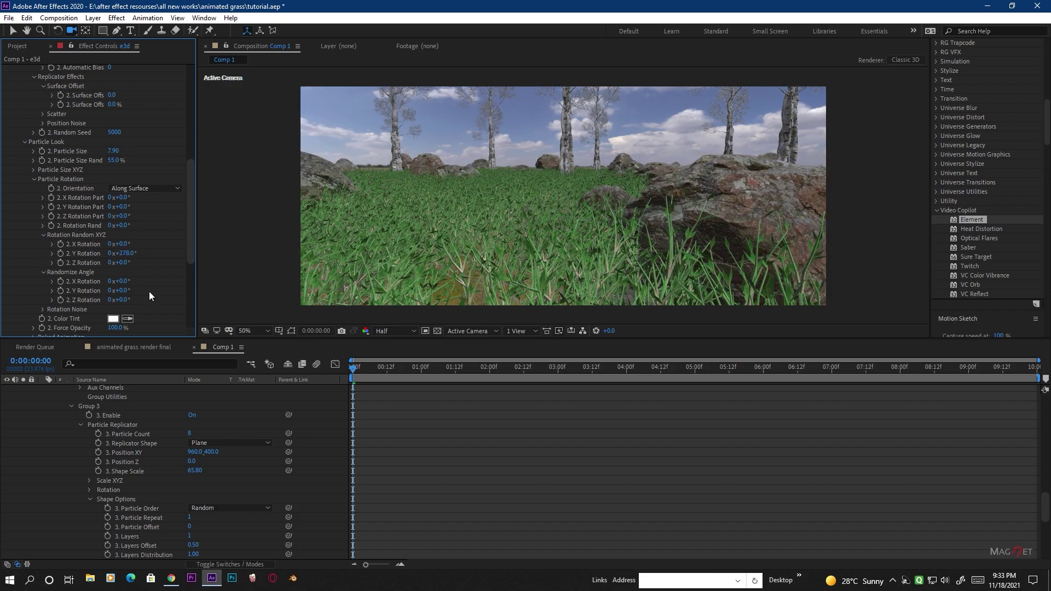
{"action": "left_click_drag", "start_coordinate": [596, 250], "coordinate": [606, 249]}
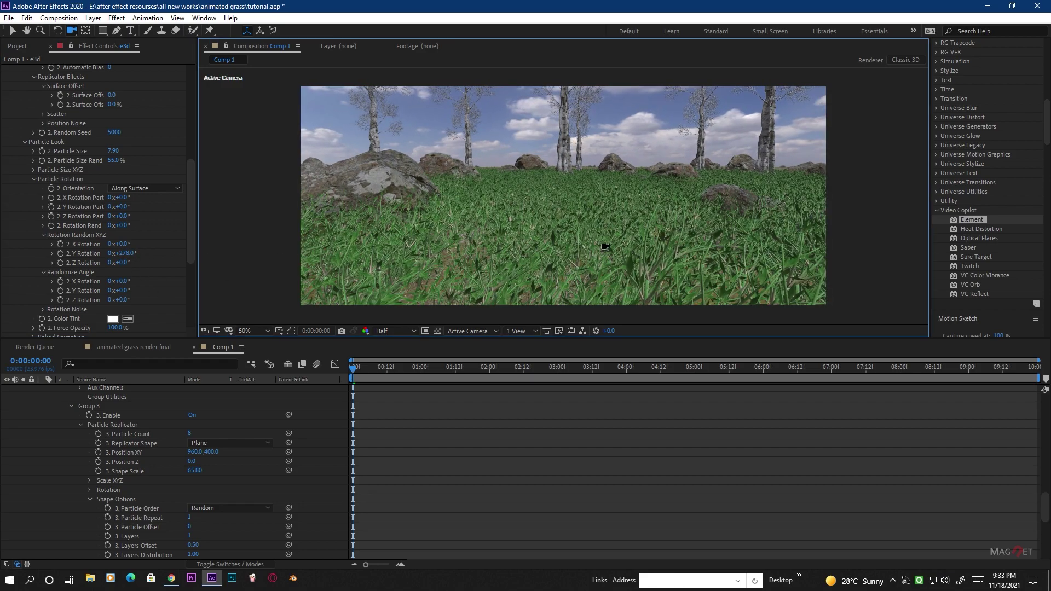
{"action": "left_click_drag", "start_coordinate": [596, 209], "coordinate": [570, 227]}
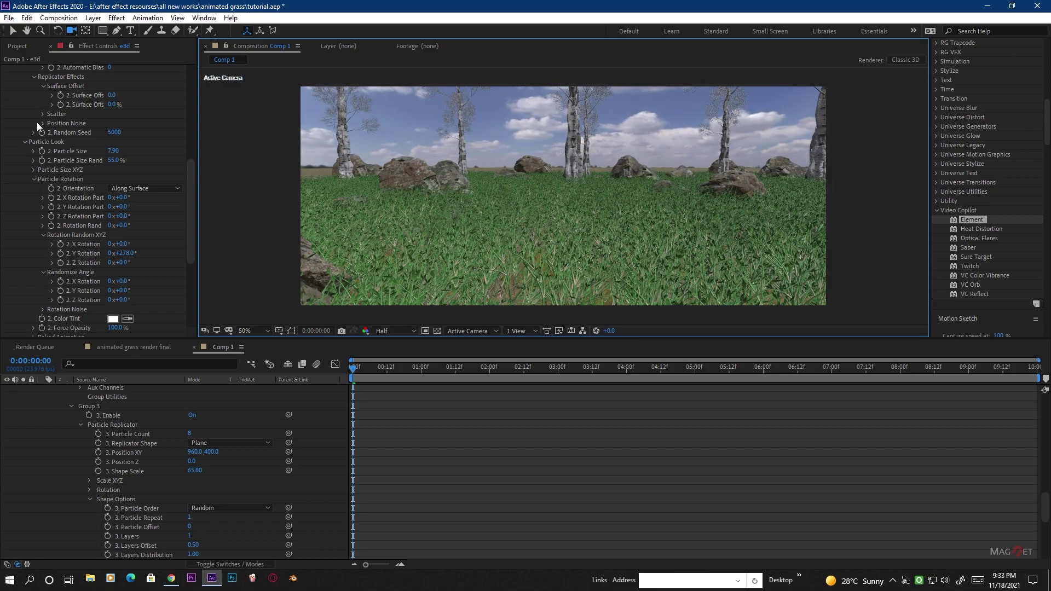
Increase group 3's particle count to 18 and its shape scale to 87.30
{"action": "scroll", "coordinate": [30, 124], "scroll_direction": "up", "scroll_amount": 10}
{"action": "left_click", "coordinate": [15, 116]}
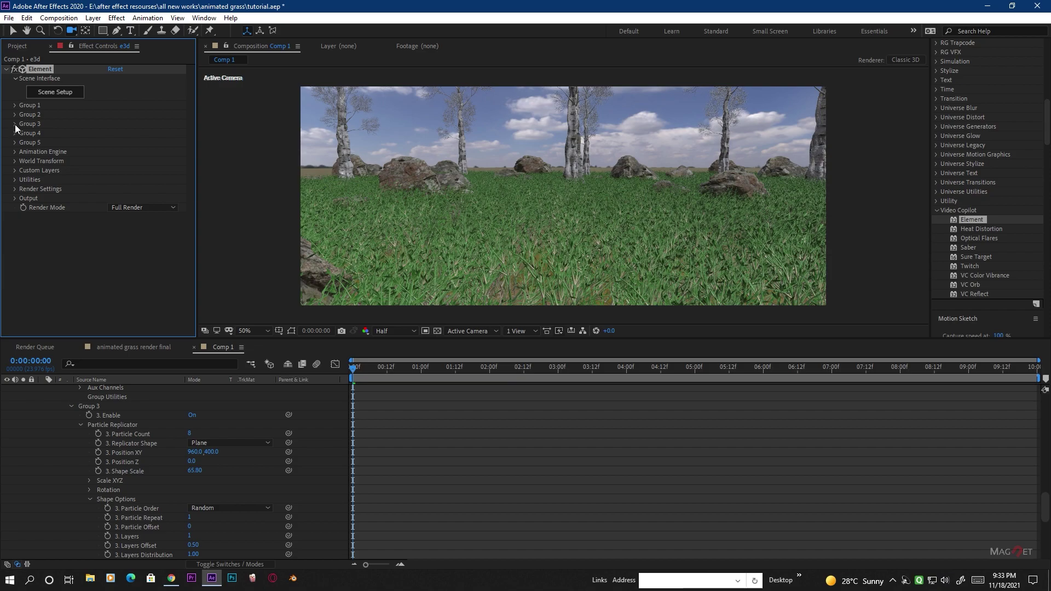
{"action": "left_click", "coordinate": [15, 124]}
{"action": "scroll", "coordinate": [47, 117], "scroll_direction": "up", "scroll_amount": 2}
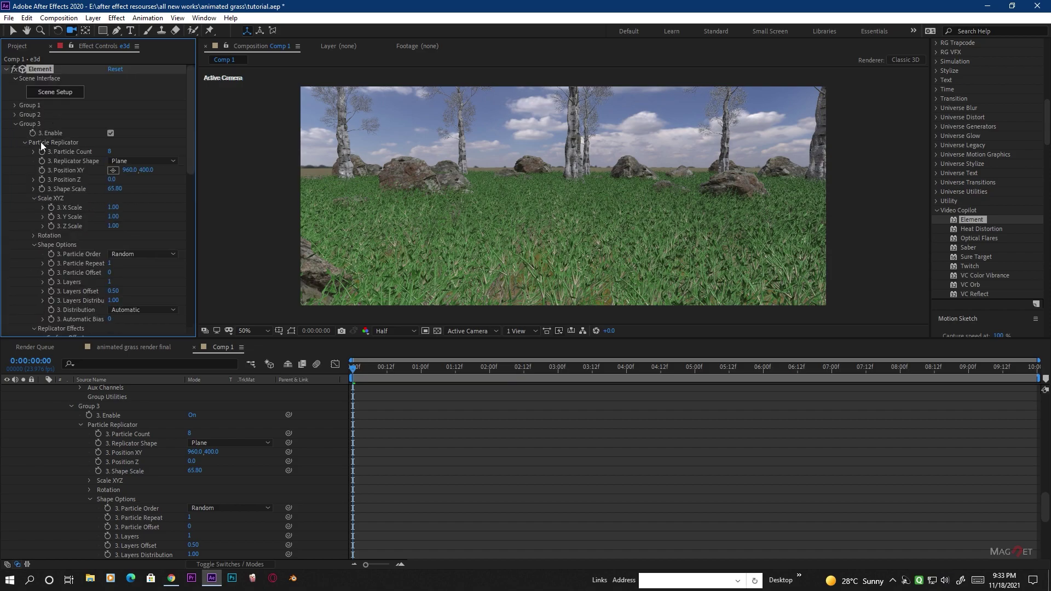
{"action": "left_click_drag", "start_coordinate": [114, 154], "coordinate": [102, 202]}
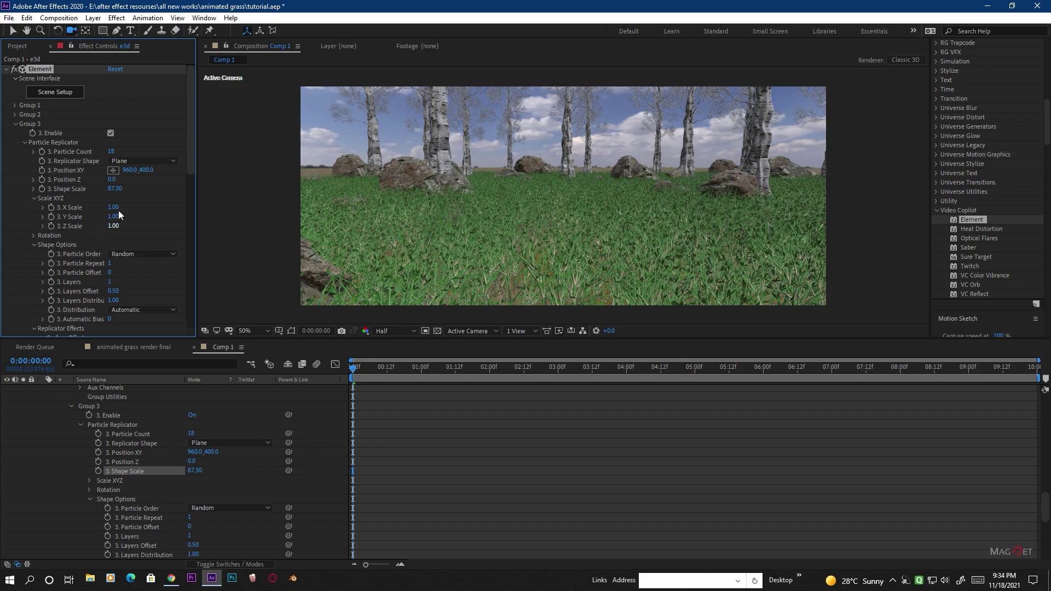
Set group 3's X scale to 0.80 and Z scale to 2.65, and raise the camera over the field
{"action": "left_click_drag", "start_coordinate": [121, 211], "coordinate": [202, 220]}
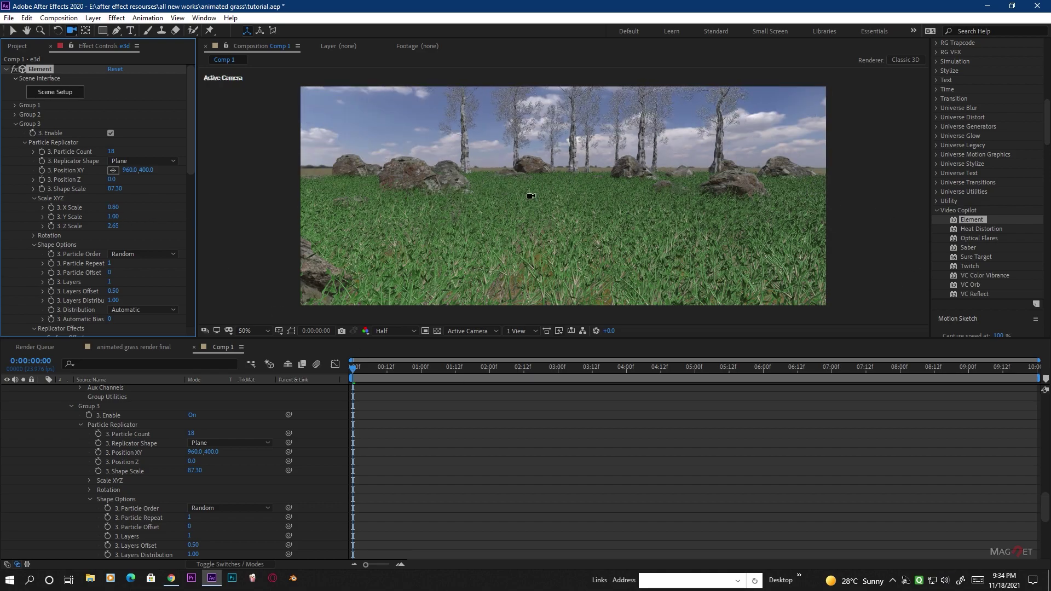
{"action": "left_click_drag", "start_coordinate": [648, 250], "coordinate": [659, 244]}
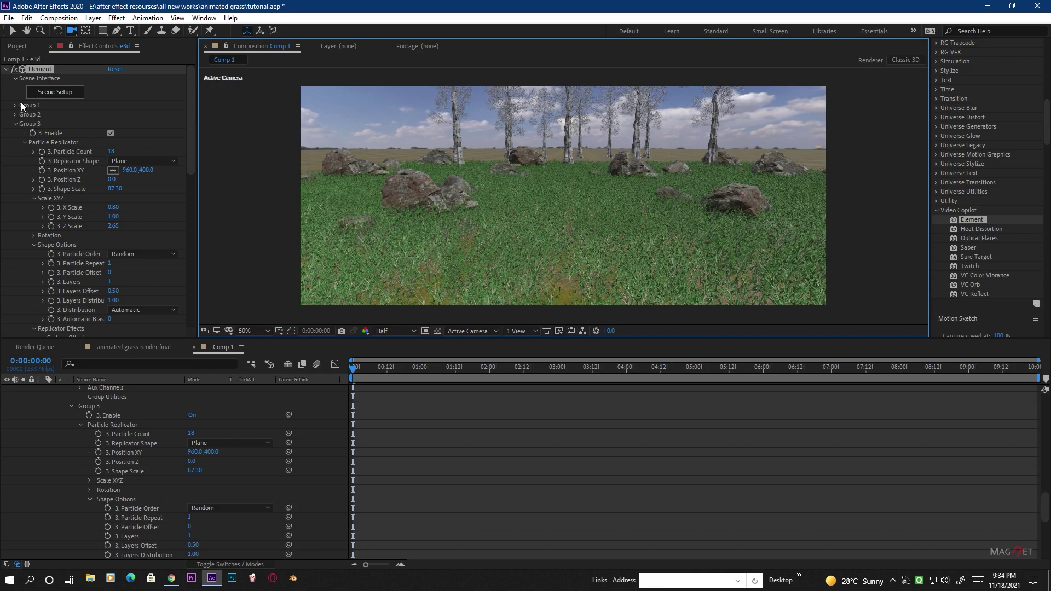
Assign the poa wind slow 2_0000 grass model to group 4 in addition to group 1 and apply the scene setup
{"action": "left_click", "coordinate": [55, 92]}
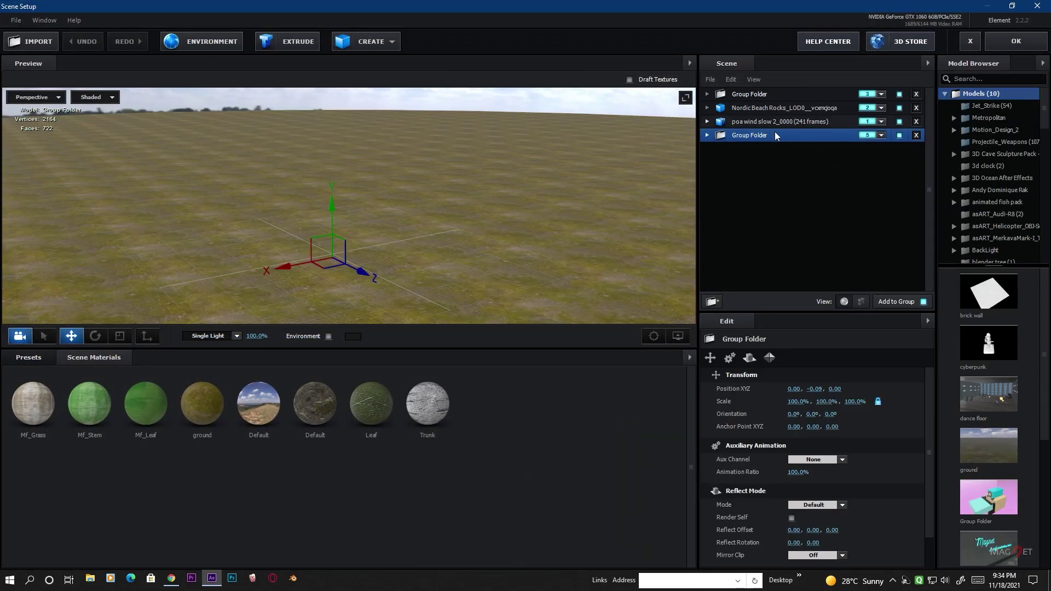
{"action": "left_click", "coordinate": [764, 125]}
{"action": "left_click_drag", "start_coordinate": [383, 274], "coordinate": [475, 247]}
{"action": "left_click", "coordinate": [883, 121]}
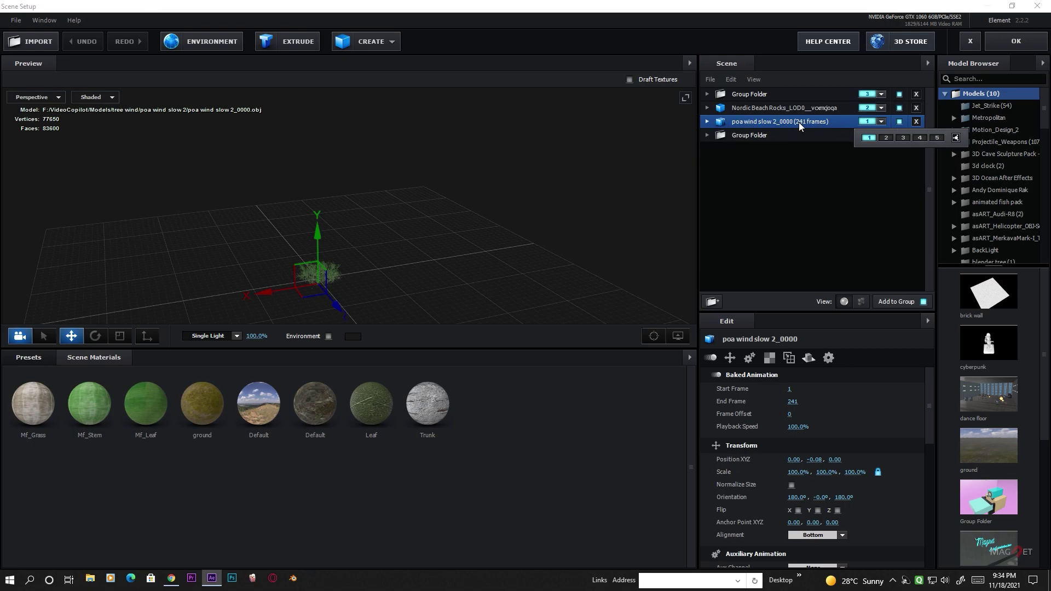
{"action": "left_click", "coordinate": [919, 138]}
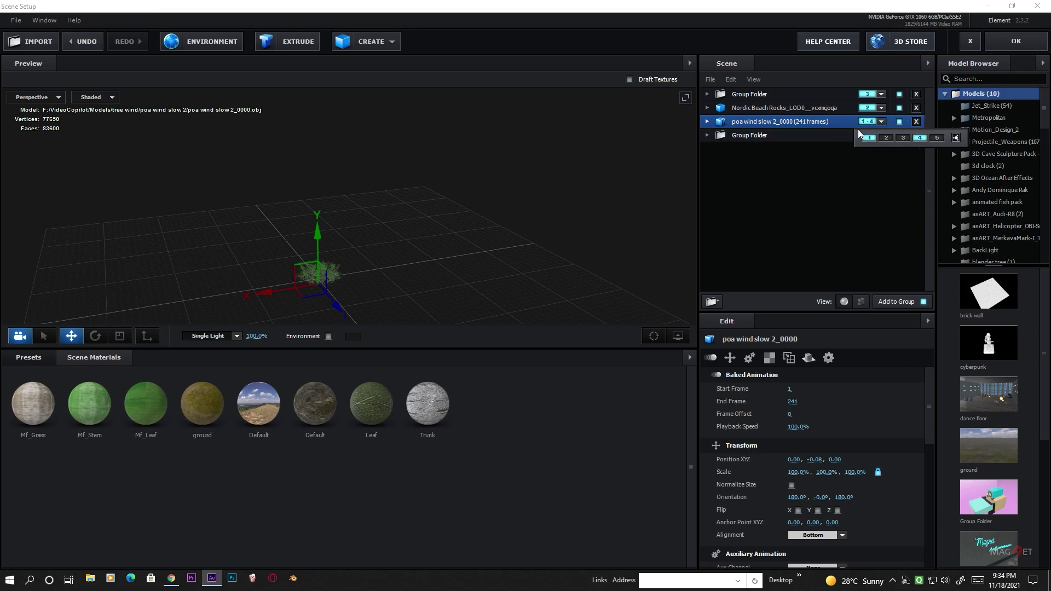
{"action": "left_click", "coordinate": [1016, 43]}
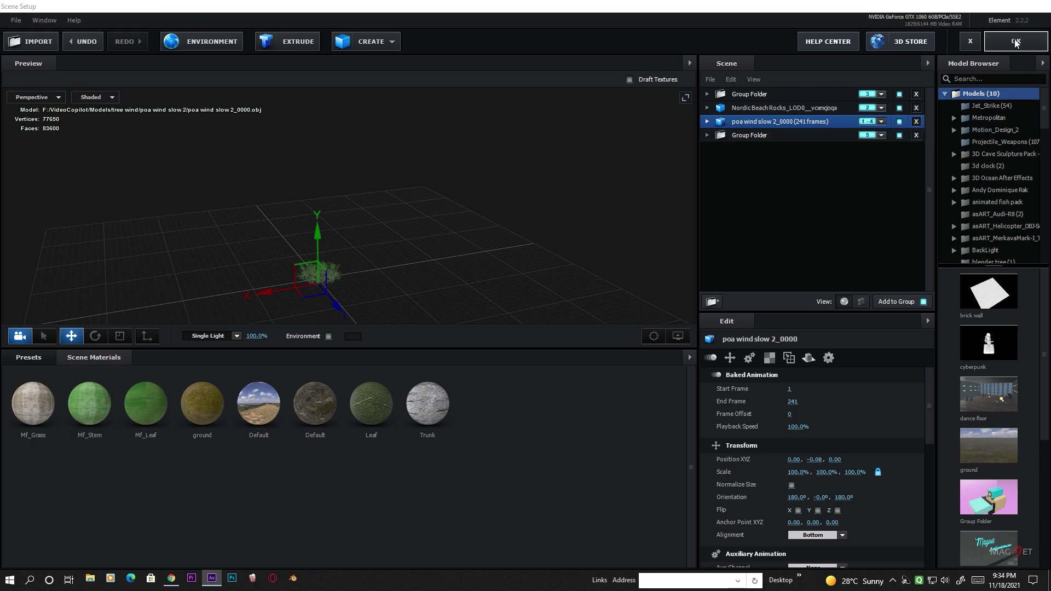
Copy group 1's settings and paste them onto group 4
{"action": "left_click", "coordinate": [14, 124]}
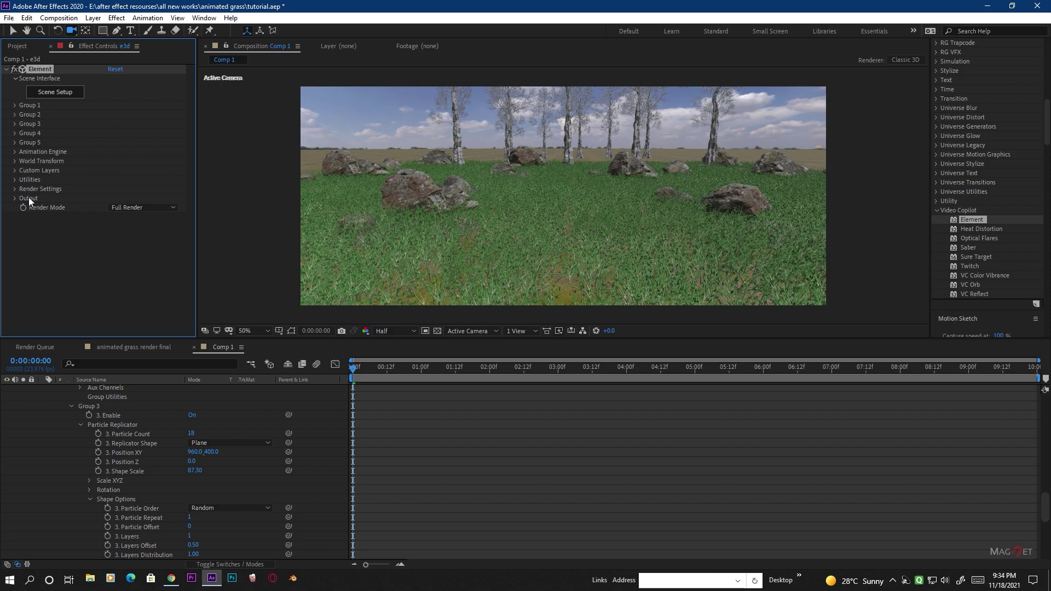
{"action": "left_click", "coordinate": [14, 106]}
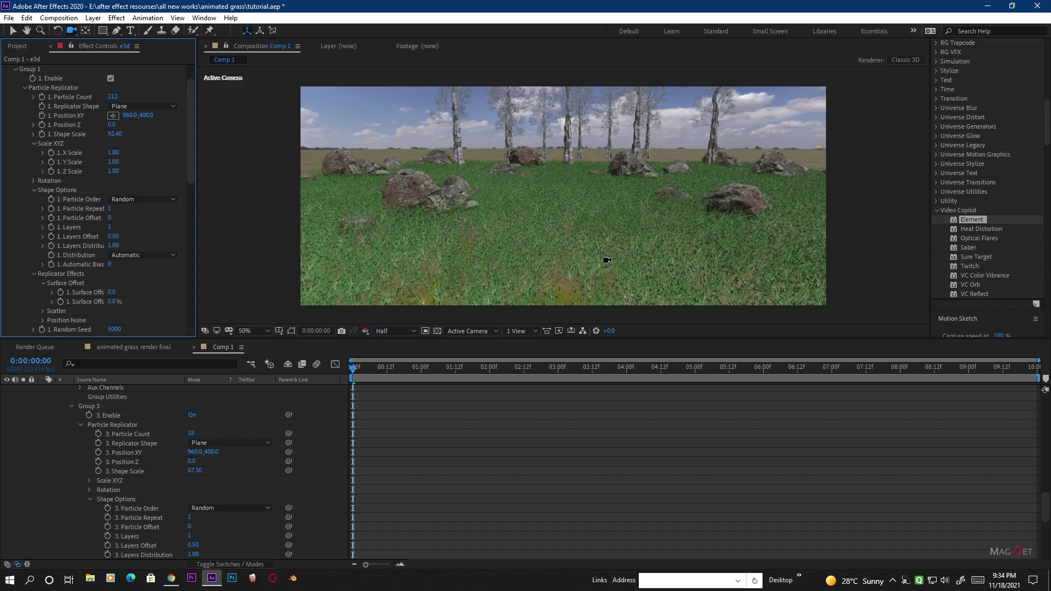
{"action": "scroll", "coordinate": [82, 204], "scroll_direction": "down", "scroll_amount": 5}
{"action": "scroll", "coordinate": [82, 208], "scroll_direction": "down", "scroll_amount": 2}
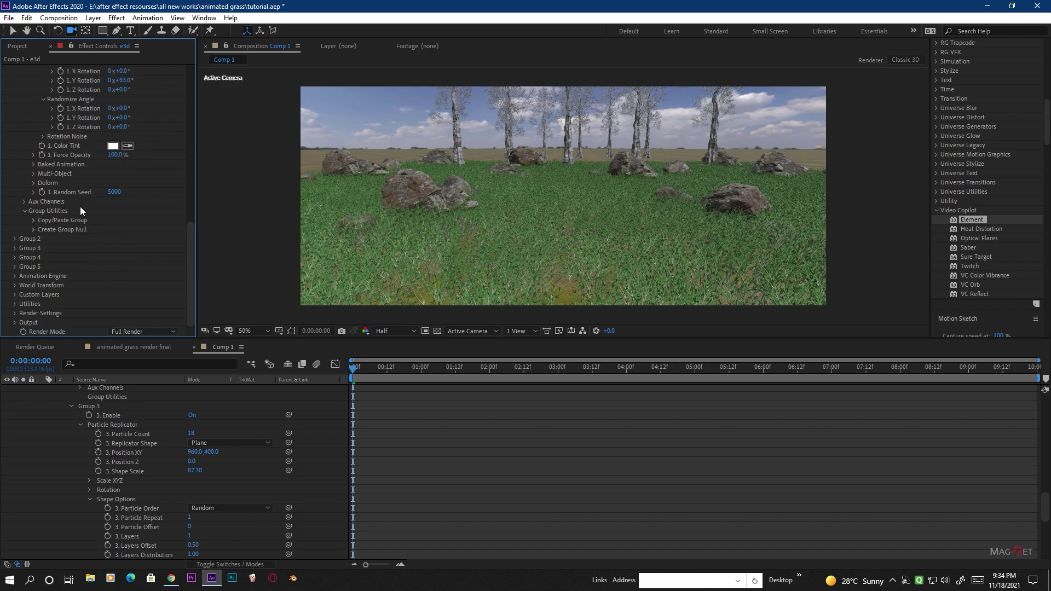
{"action": "left_click", "coordinate": [33, 220]}
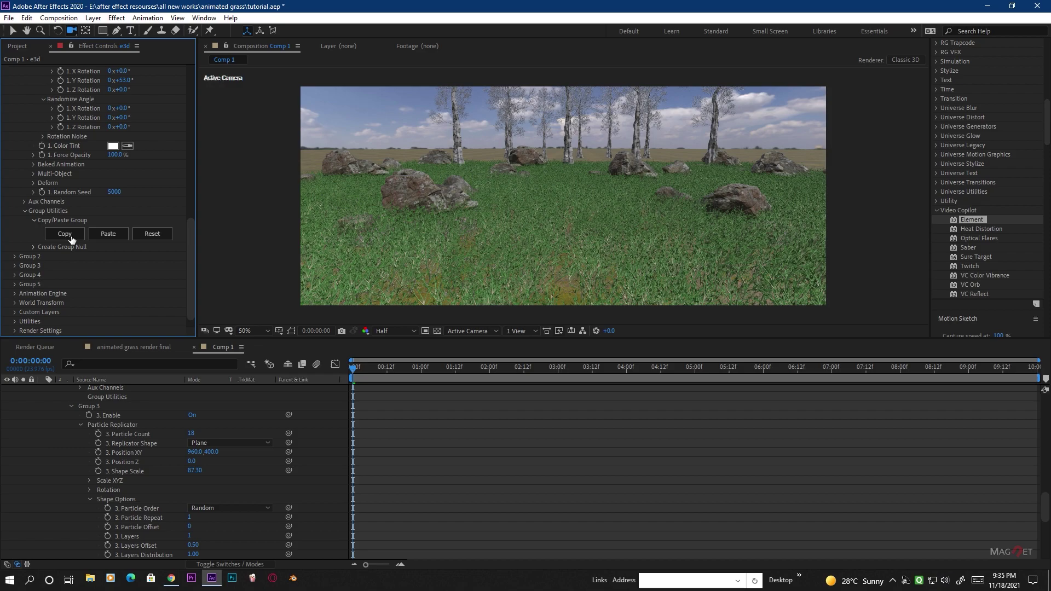
{"action": "scroll", "coordinate": [93, 173], "scroll_direction": "down", "scroll_amount": 2}
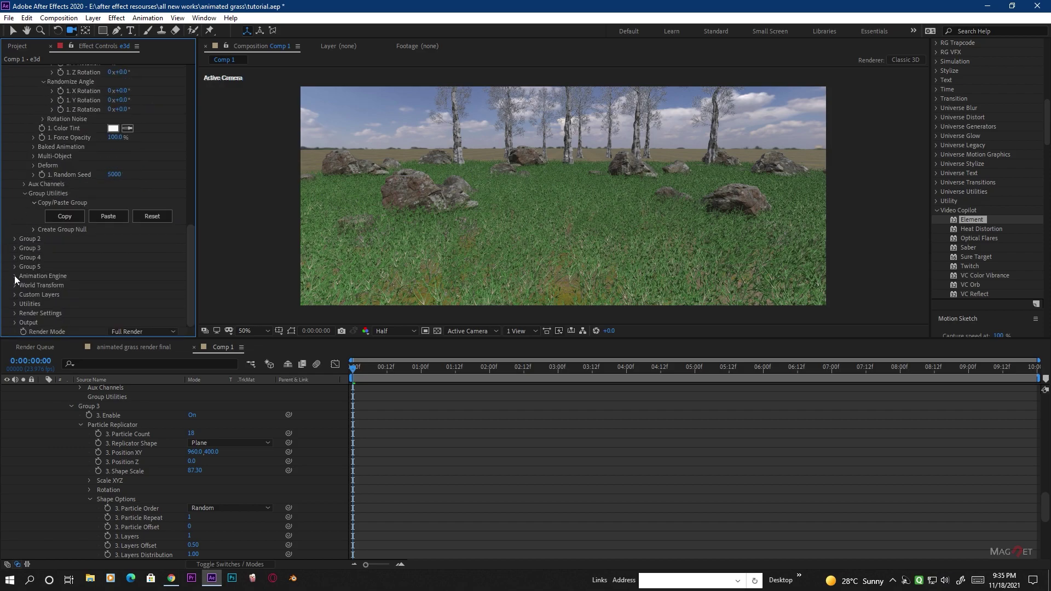
{"action": "left_click", "coordinate": [15, 258]}
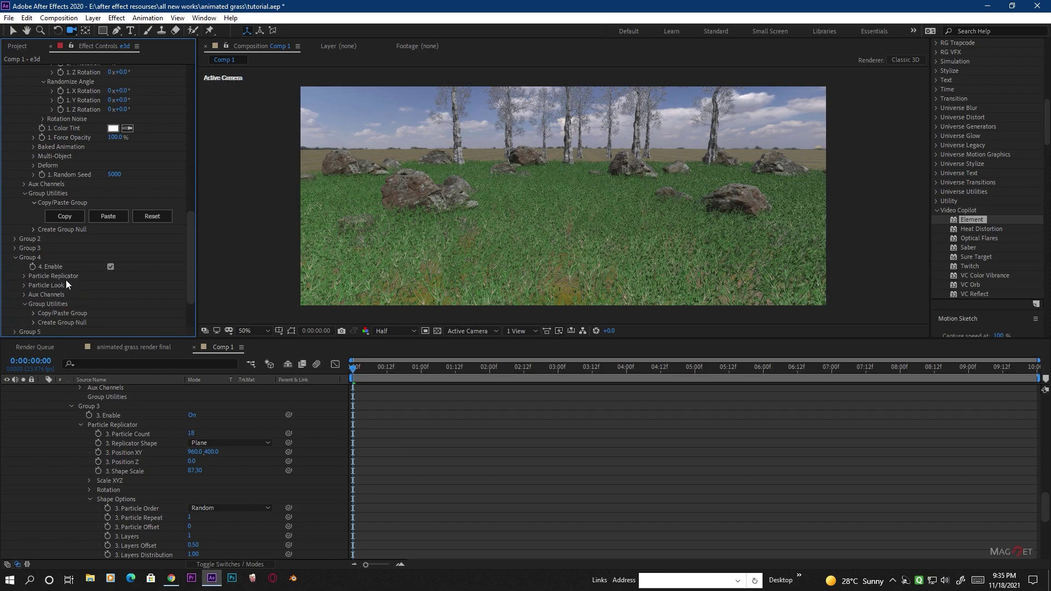
{"action": "scroll", "coordinate": [66, 281], "scroll_direction": "down", "scroll_amount": 5}
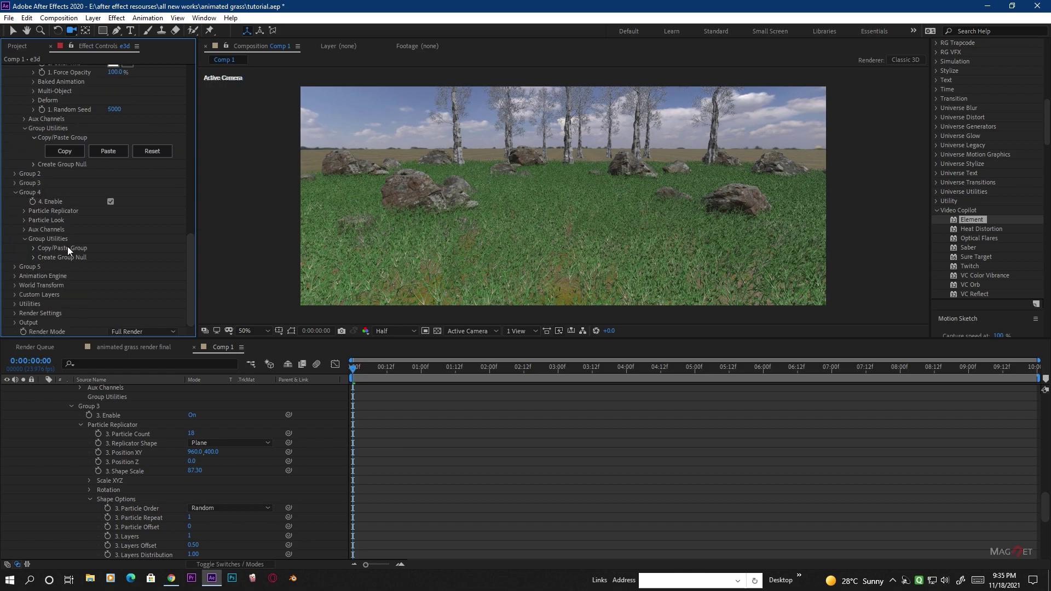
{"action": "left_click", "coordinate": [31, 248]}
{"action": "left_click", "coordinate": [109, 262]}
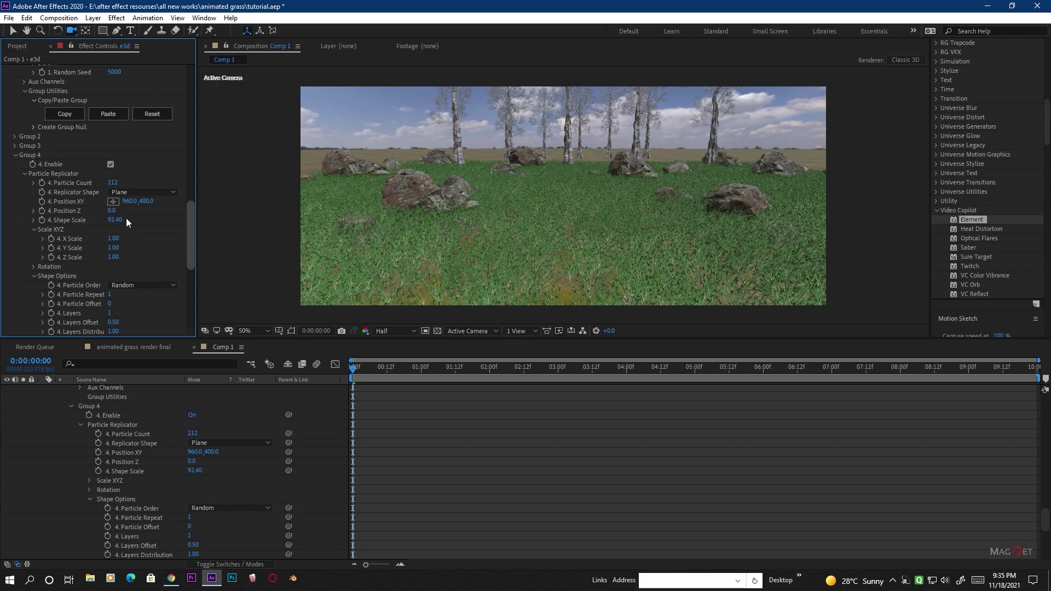
Set group 4's Position Z to 2970 and its X scale to 3.30
{"action": "left_click", "coordinate": [72, 216]}
{"action": "left_click_drag", "start_coordinate": [120, 218], "coordinate": [265, 211]}
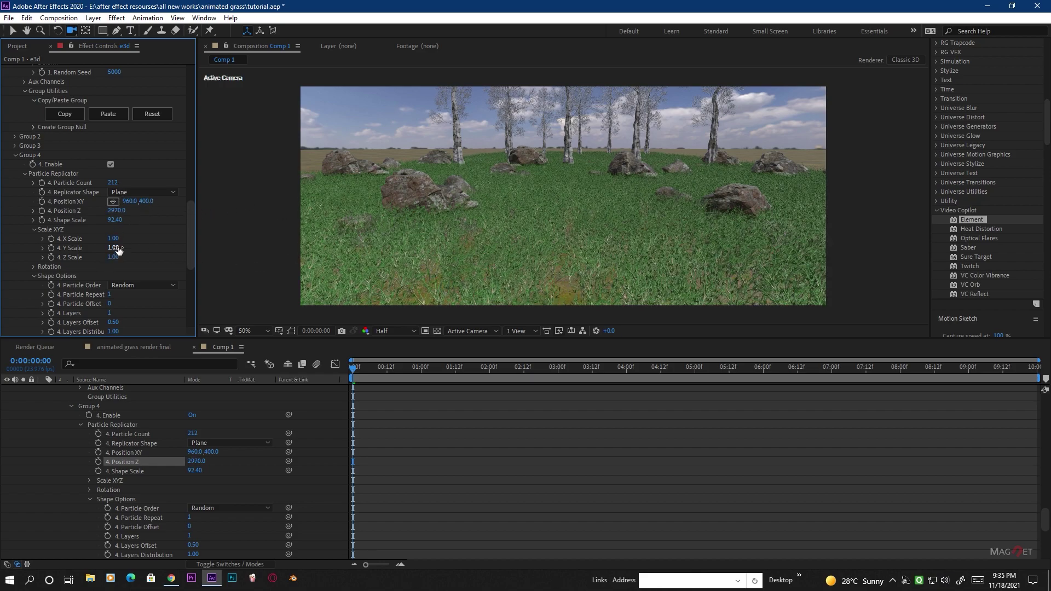
{"action": "left_click_drag", "start_coordinate": [113, 239], "coordinate": [133, 239]}
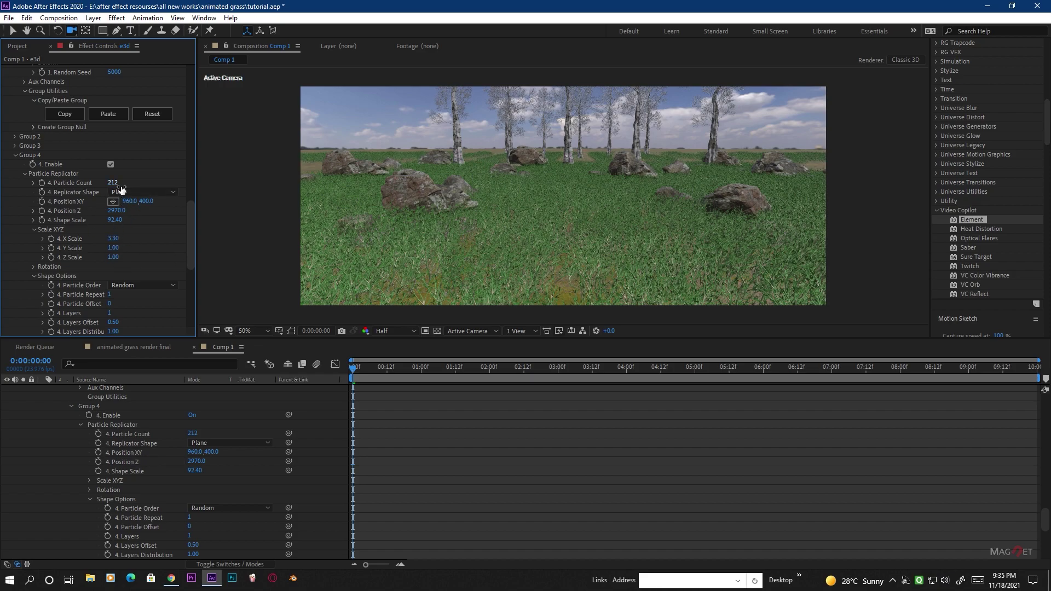
Increase group 4's particle size to 32.10
{"action": "scroll", "coordinate": [68, 255], "scroll_direction": "down", "scroll_amount": 6}
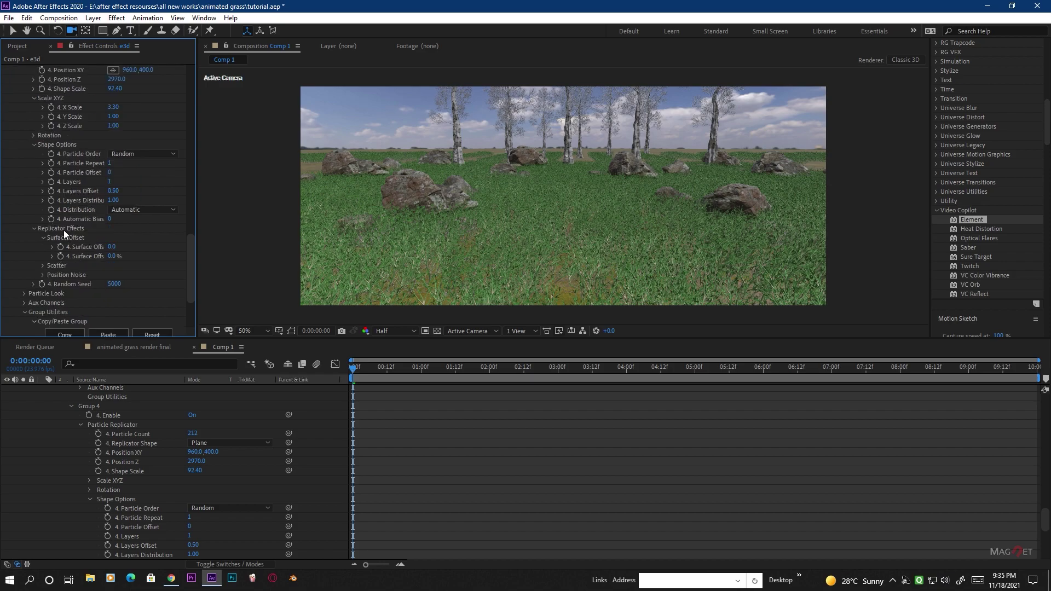
{"action": "left_click", "coordinate": [24, 228]}
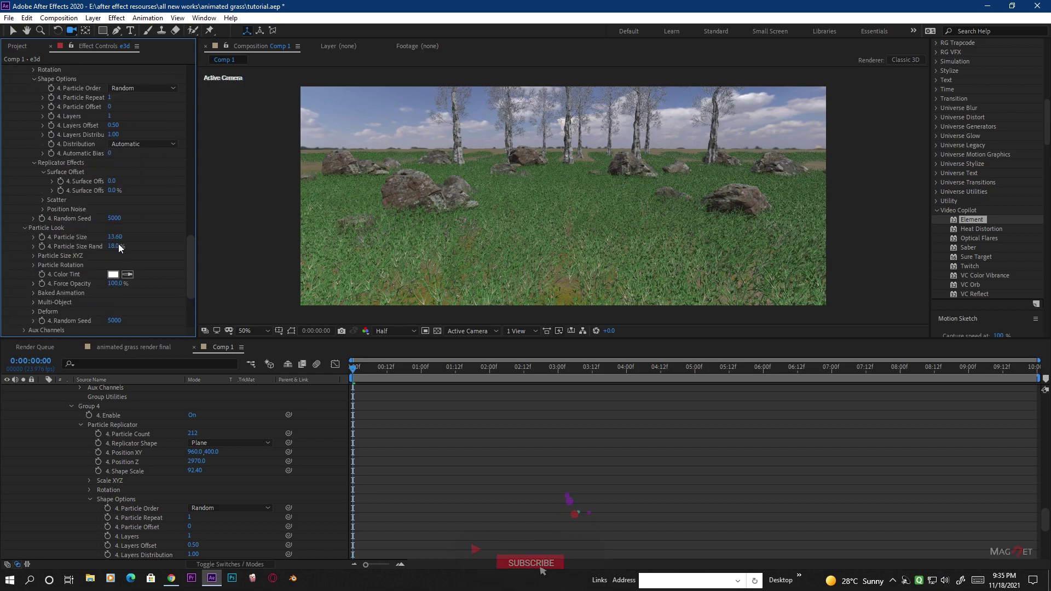
{"action": "left_click_drag", "start_coordinate": [124, 237], "coordinate": [221, 237]}
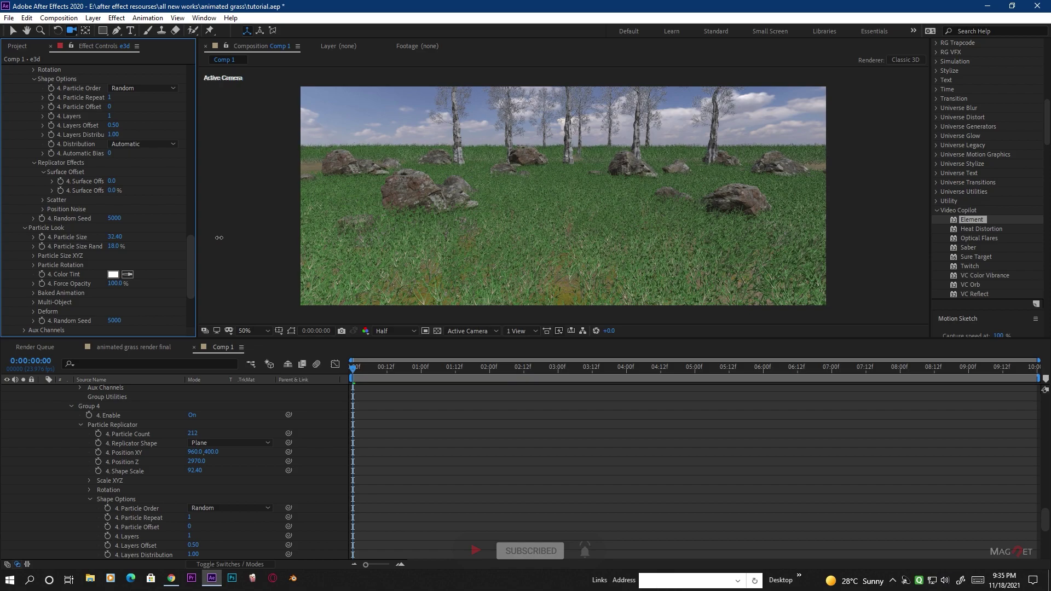
Set group 4's Z scale to 2.10 and reframe the camera closer over the grass and rocks
{"action": "scroll", "coordinate": [93, 169], "scroll_direction": "up", "scroll_amount": 5}
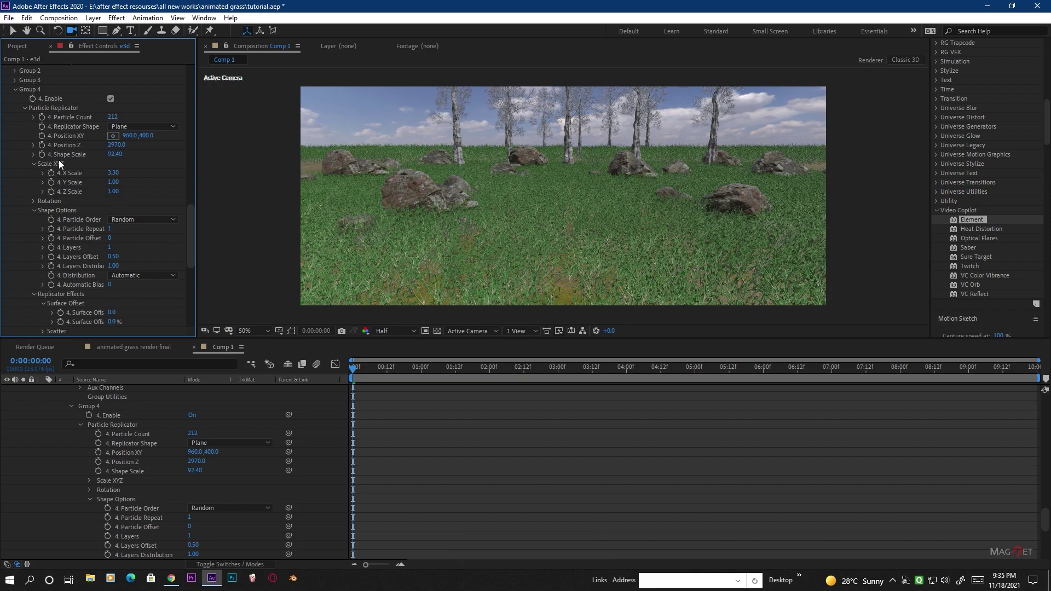
{"action": "left_click_drag", "start_coordinate": [113, 191], "coordinate": [125, 195]}
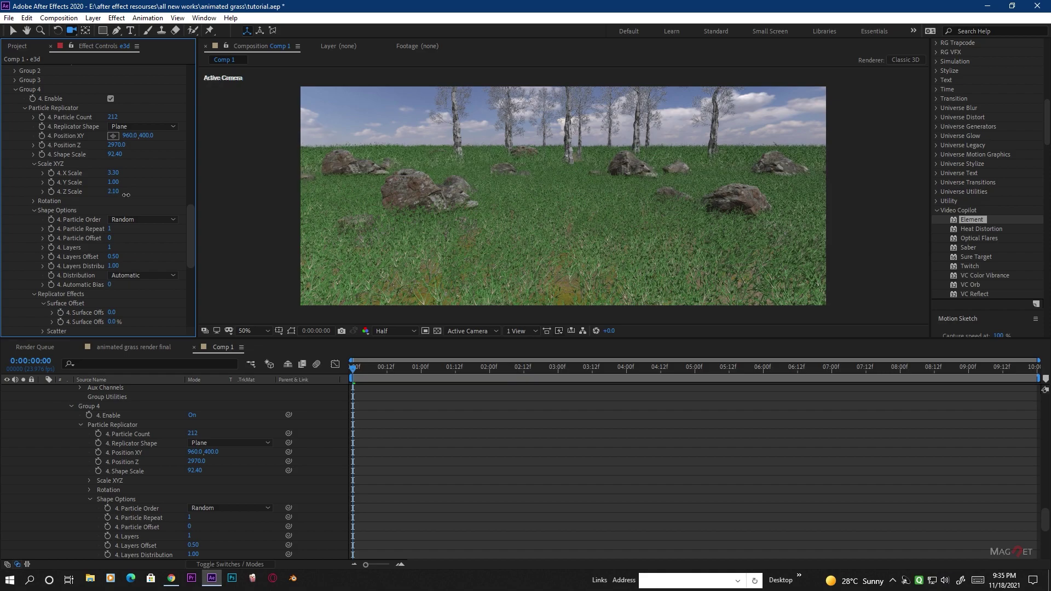
{"action": "left_click_drag", "start_coordinate": [593, 225], "coordinate": [791, 120]}
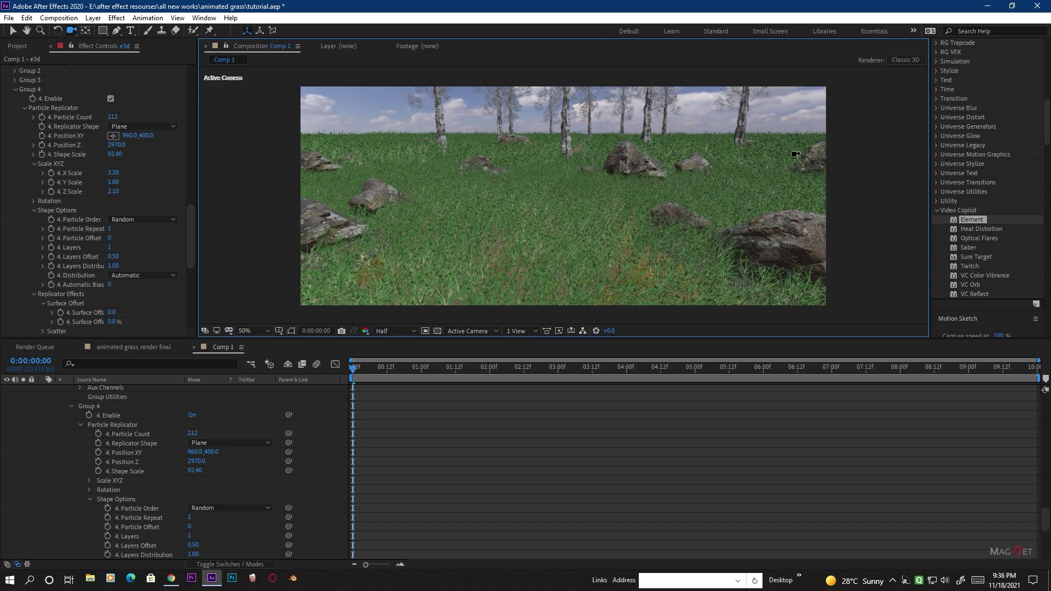
{"action": "left_click_drag", "start_coordinate": [574, 184], "coordinate": [570, 113]}
{"action": "left_click_drag", "start_coordinate": [605, 195], "coordinate": [589, 230]}
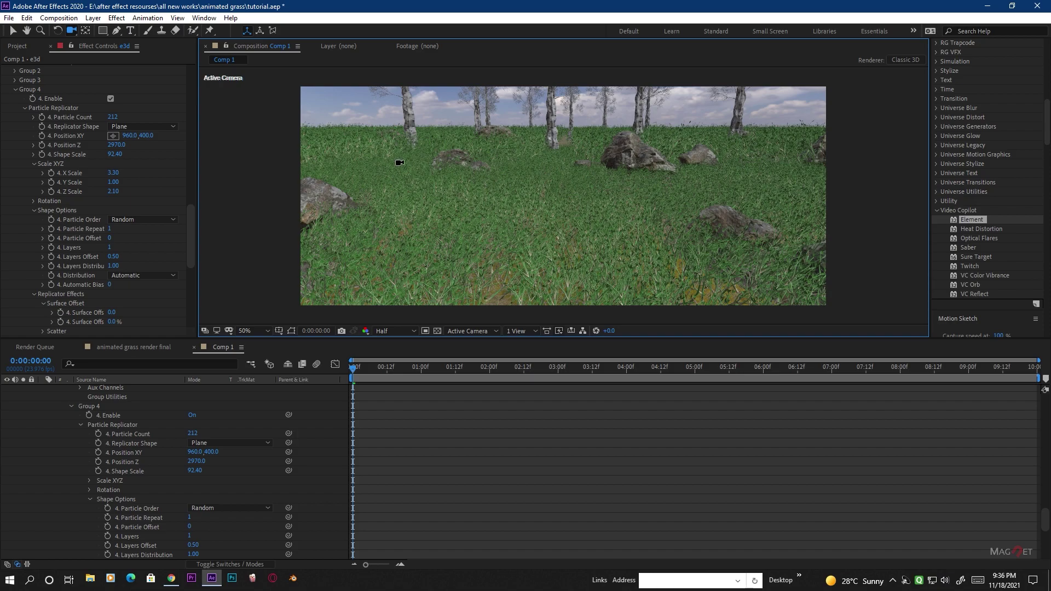
Reduce group 4's X scale to 2.20 and set its particle size randomness to 51%, adjusting the camera to show the horizon
{"action": "scroll", "coordinate": [33, 157], "scroll_direction": "up", "scroll_amount": 3}
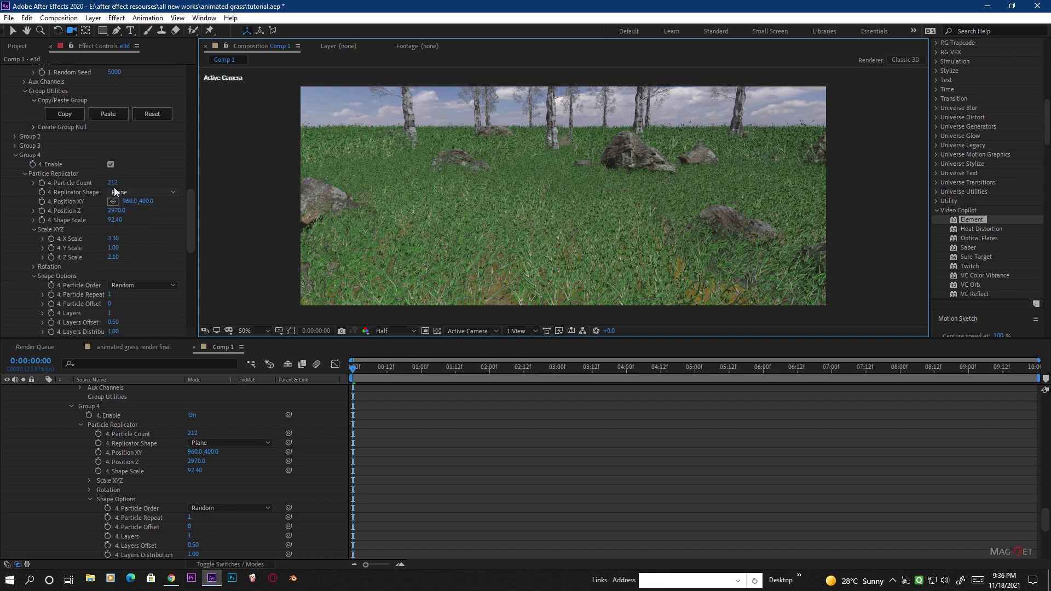
{"action": "left_click_drag", "start_coordinate": [122, 242], "coordinate": [119, 244]}
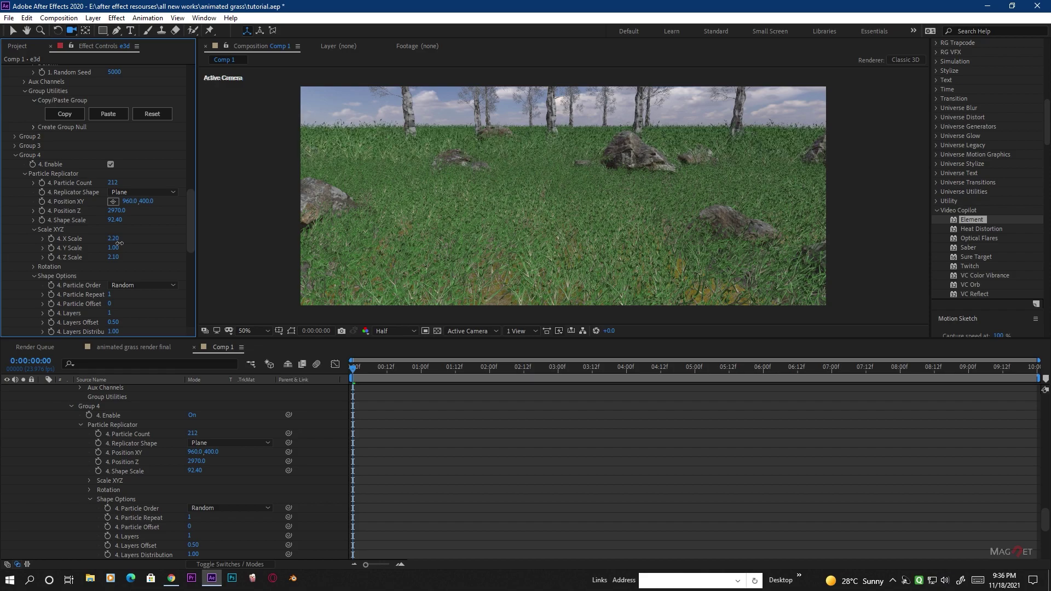
{"action": "scroll", "coordinate": [27, 208], "scroll_direction": "down", "scroll_amount": 9}
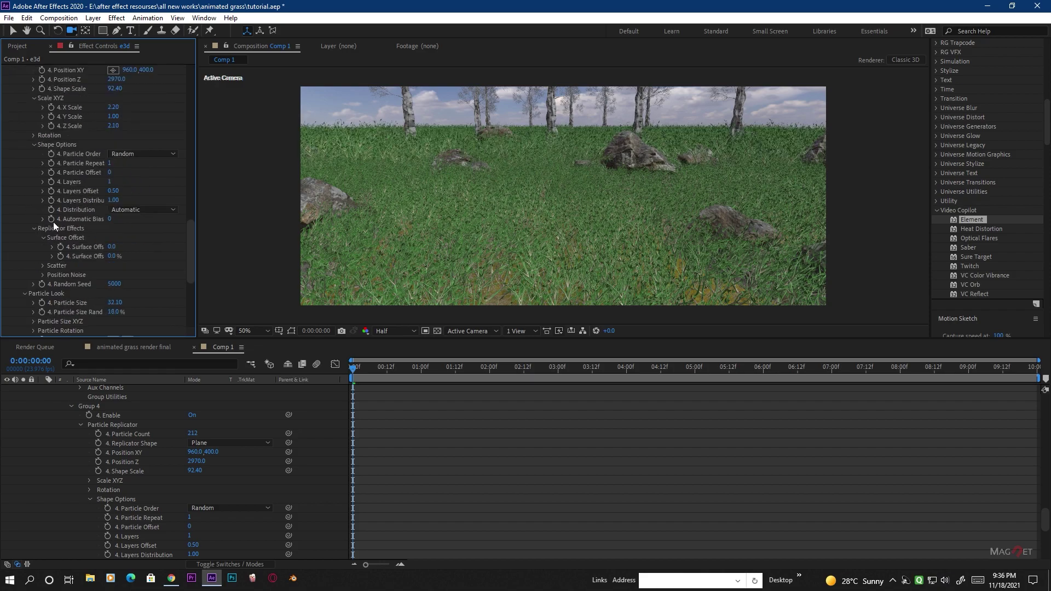
{"action": "left_click_drag", "start_coordinate": [113, 246], "coordinate": [138, 247]}
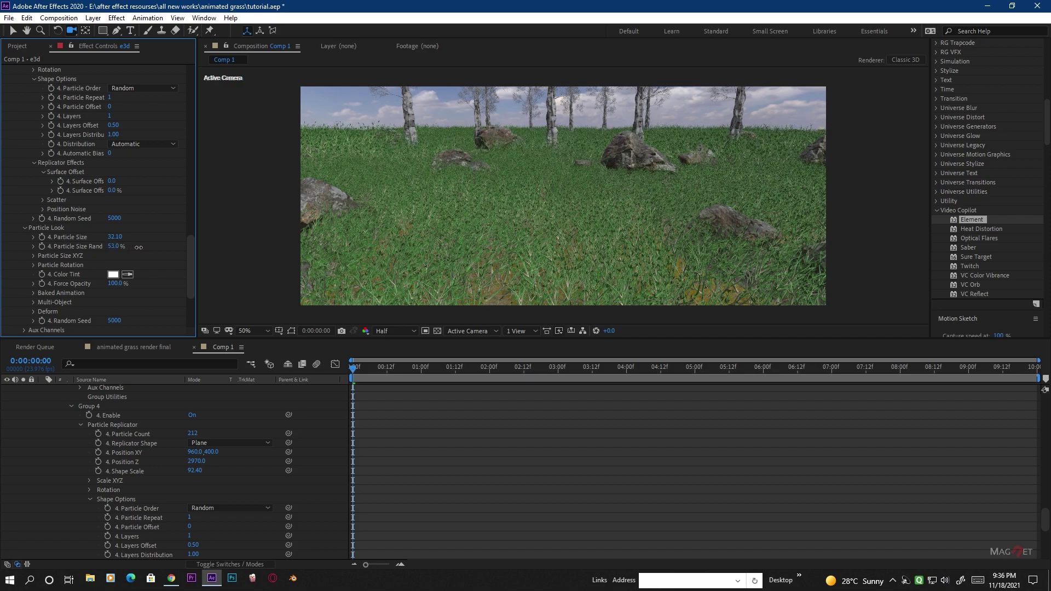
{"action": "mouse_move", "coordinate": [601, 228]}
{"action": "left_mouse_down"}
{"action": "mouse_move", "coordinate": [605, 202]}
{"action": "mouse_move", "coordinate": [613, 212]}
{"action": "left_mouse_up"}
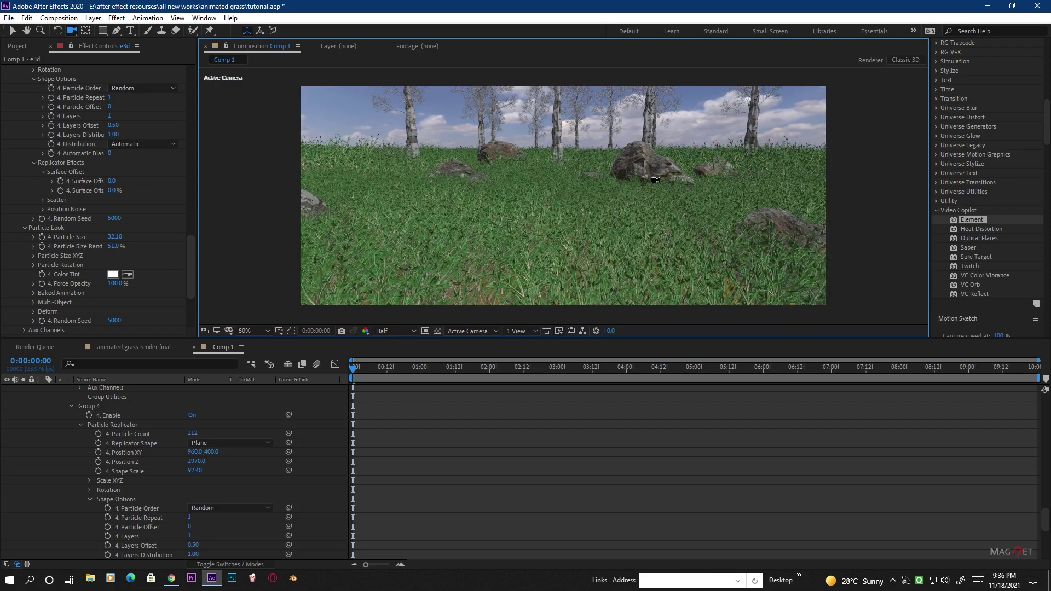
Set group 3's X scale to 1.70, particle count to 33 and Position Z to -520 to redistribute the trees
{"action": "scroll", "coordinate": [18, 124], "scroll_direction": "up", "scroll_amount": 10}
{"action": "scroll", "coordinate": [16, 246], "scroll_direction": "down", "scroll_amount": 5}
{"action": "left_click", "coordinate": [15, 156]}
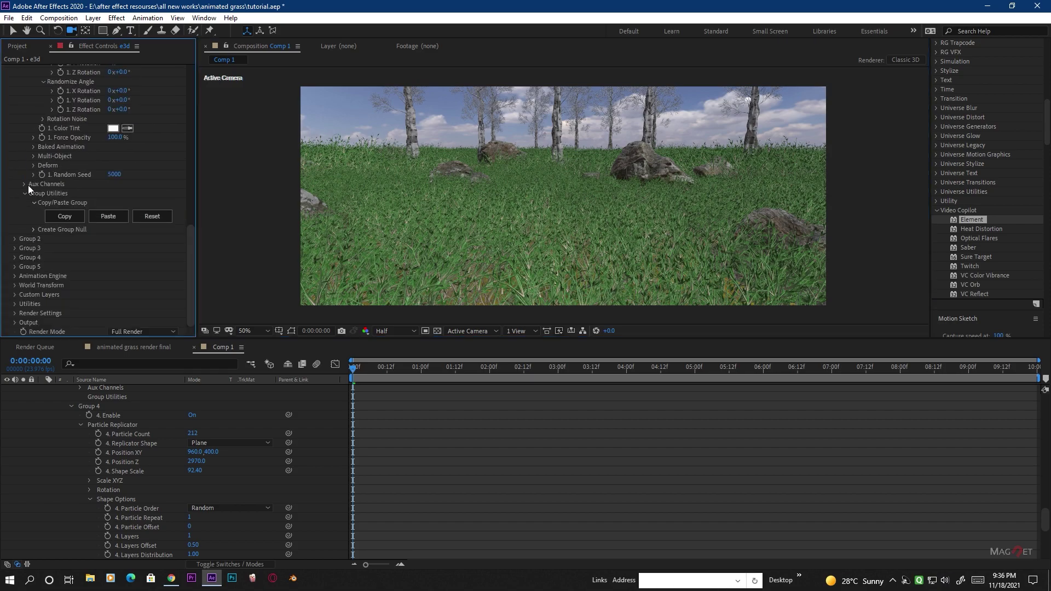
{"action": "left_click", "coordinate": [15, 249]}
{"action": "scroll", "coordinate": [34, 241], "scroll_direction": "down", "scroll_amount": 5}
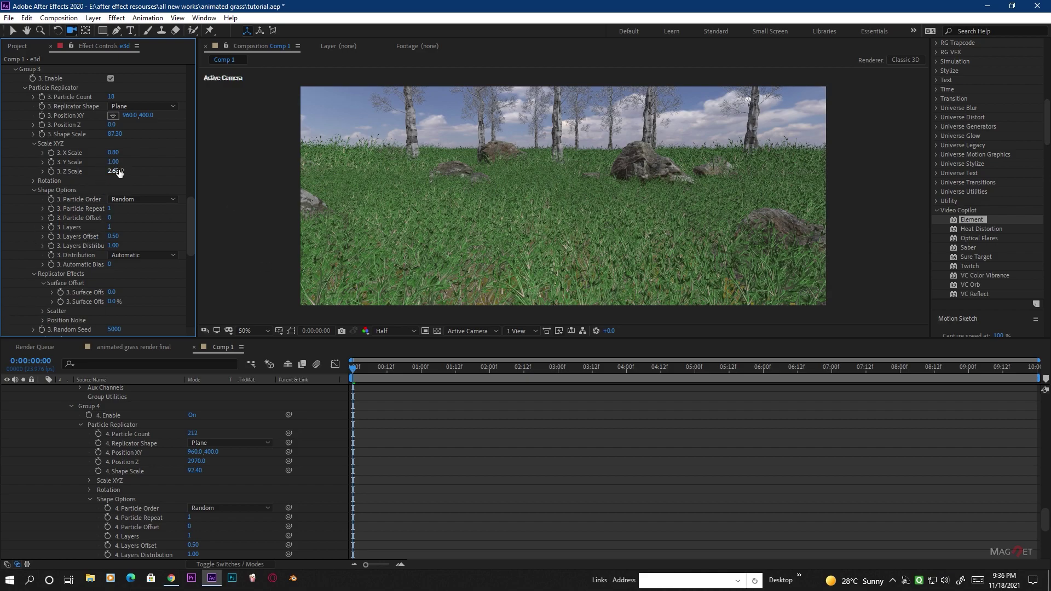
{"action": "mouse_move", "coordinate": [116, 157]}
{"action": "left_mouse_down"}
{"action": "mouse_move", "coordinate": [156, 155]}
{"action": "mouse_move", "coordinate": [120, 153]}
{"action": "left_mouse_up"}
{"action": "left_click_drag", "start_coordinate": [111, 98], "coordinate": [123, 97]}
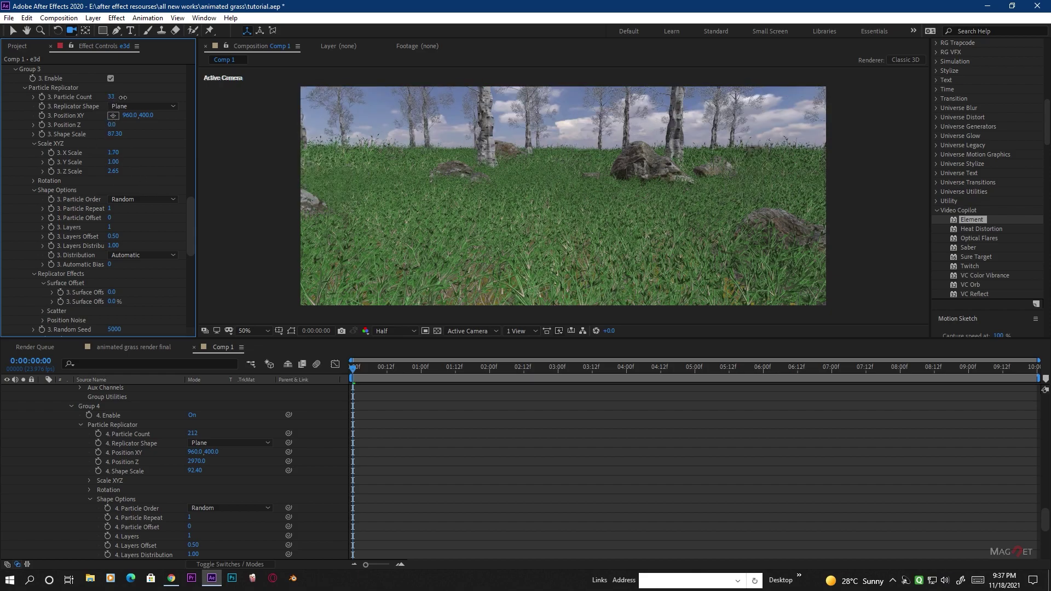
{"action": "mouse_move", "coordinate": [112, 125]}
{"action": "left_mouse_down"}
{"action": "mouse_move", "coordinate": [89, 134]}
{"action": "mouse_move", "coordinate": [98, 137]}
{"action": "left_mouse_up"}
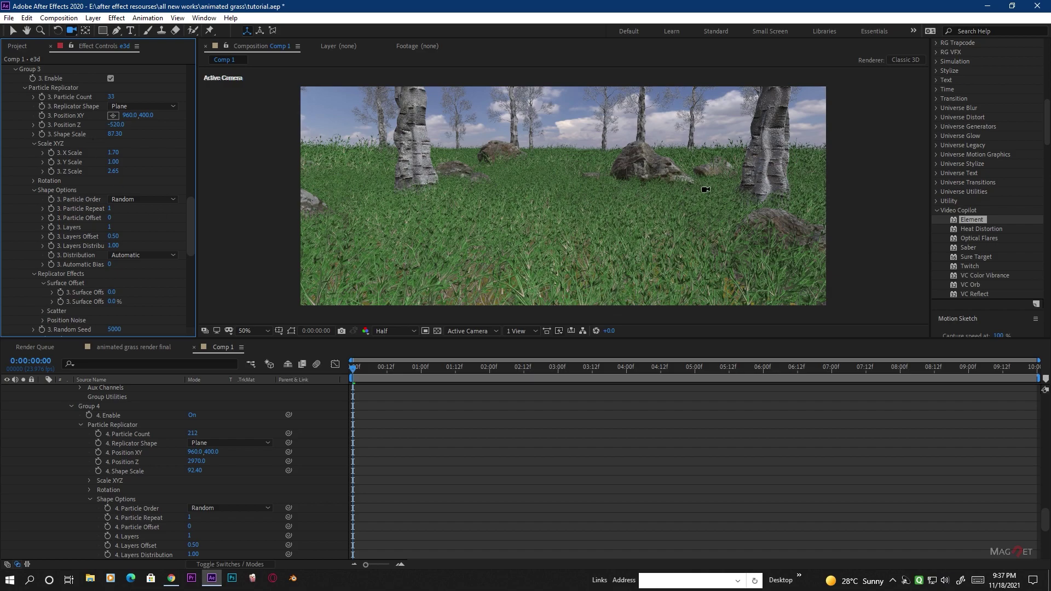
Increase group 2's rock particle count to 42
{"action": "scroll", "coordinate": [21, 149], "scroll_direction": "up", "scroll_amount": 6}
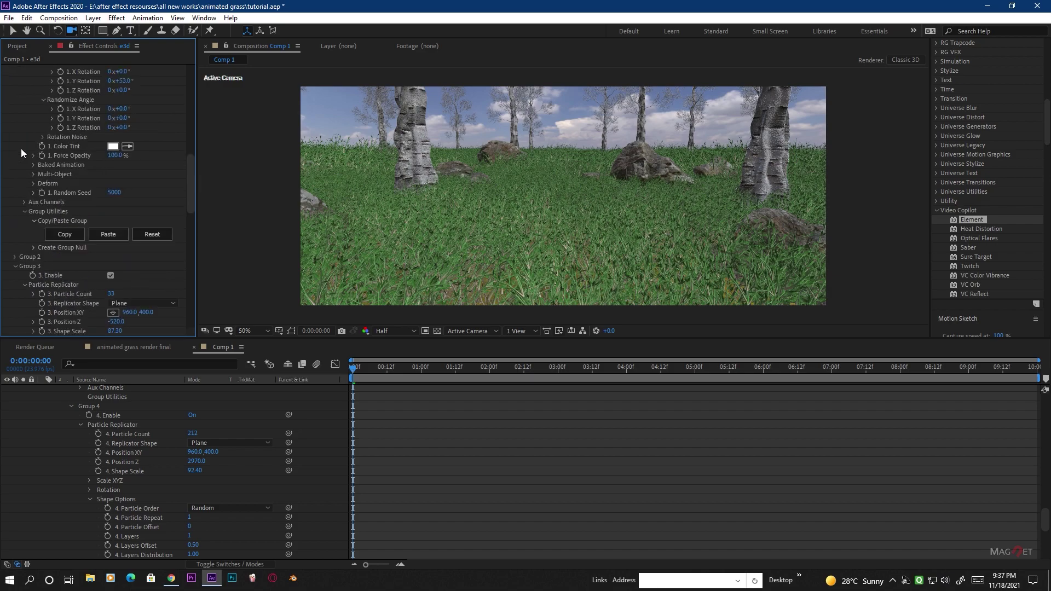
{"action": "left_click", "coordinate": [15, 257]}
{"action": "scroll", "coordinate": [14, 257], "scroll_direction": "down", "scroll_amount": 4}
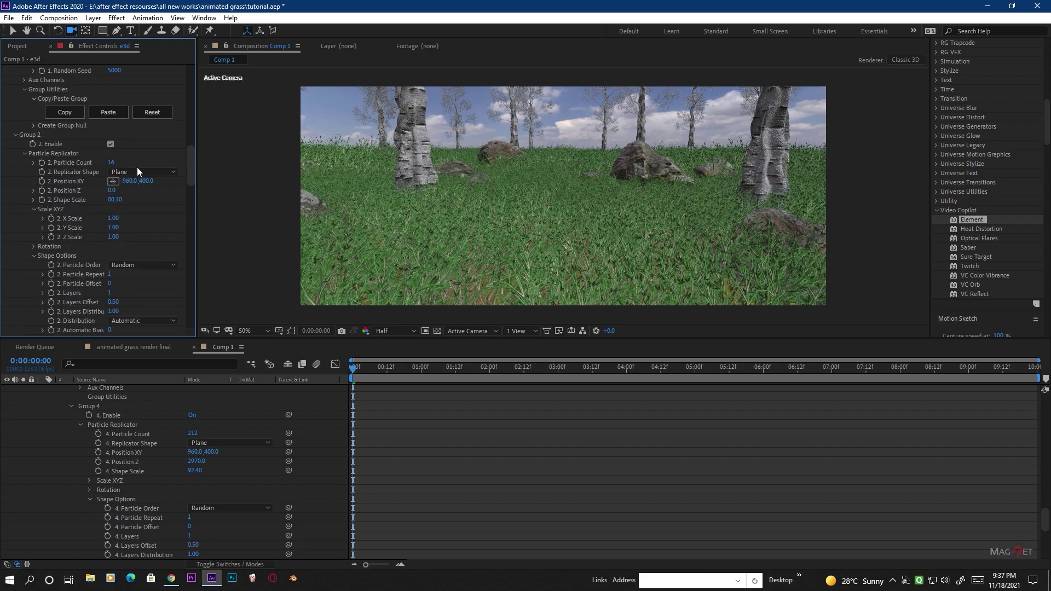
{"action": "left_click_drag", "start_coordinate": [113, 166], "coordinate": [128, 164]}
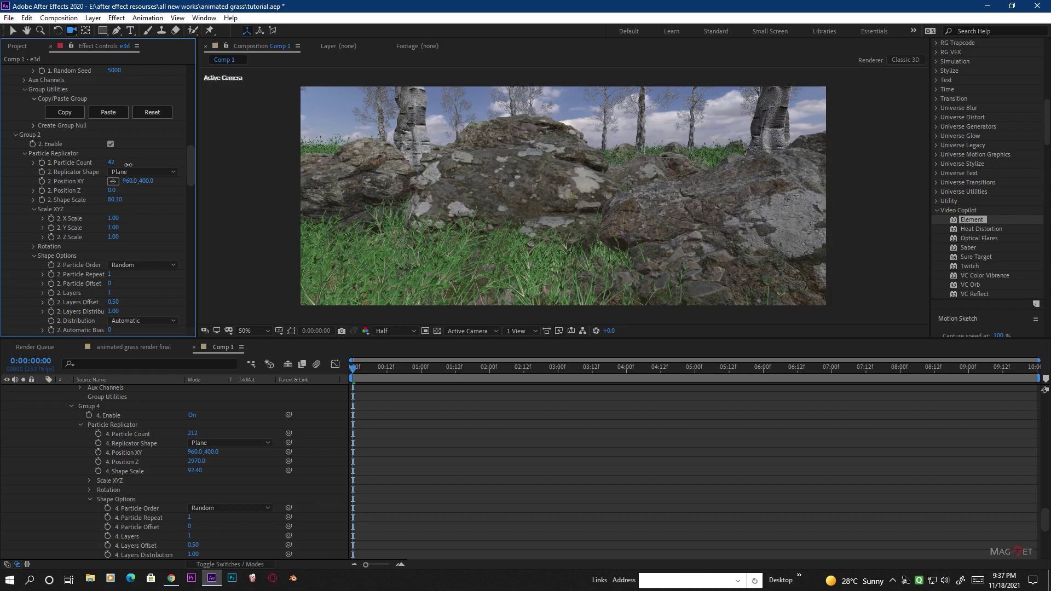
Reframe the camera to look over the large foreground rocks and save the project
{"action": "left_click_drag", "start_coordinate": [637, 210], "coordinate": [653, 250]}
{"action": "scroll", "coordinate": [653, 250], "scroll_direction": "down", "scroll_amount": 10}
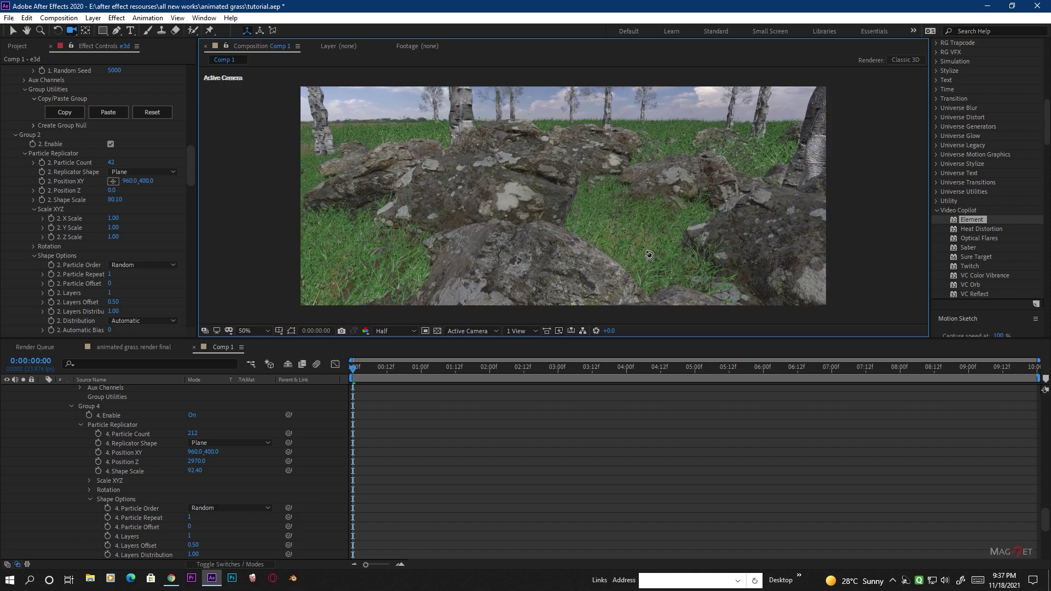
{"action": "key", "text": "ctrl+s"}
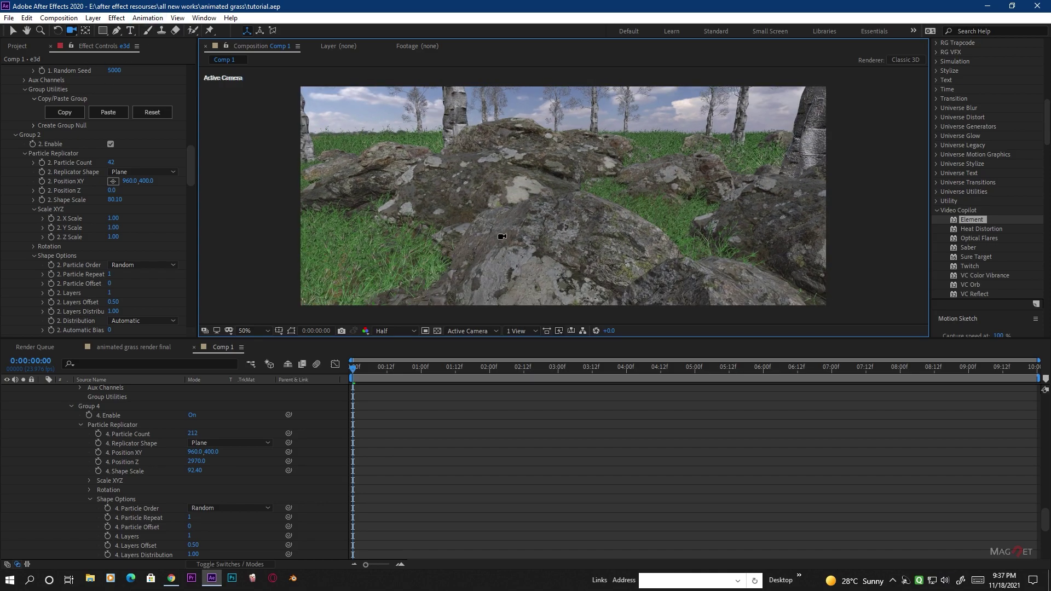
Collapse the particle group settings and enable fog in Element's render settings
{"action": "scroll", "coordinate": [11, 163], "scroll_direction": "up", "scroll_amount": 15}
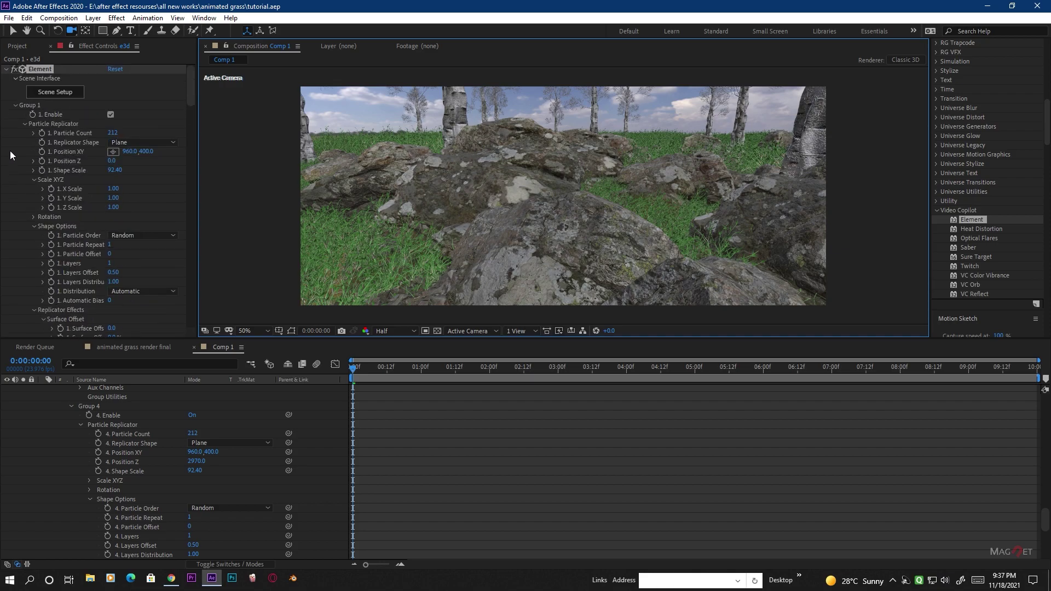
{"action": "left_click", "coordinate": [14, 105]}
{"action": "left_click", "coordinate": [13, 115]}
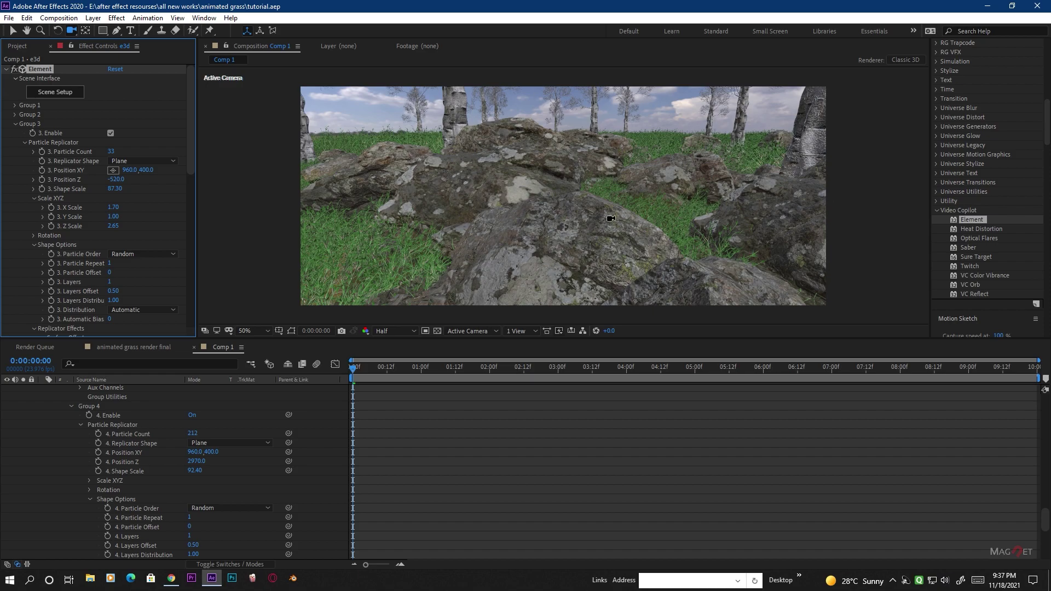
{"action": "left_click", "coordinate": [13, 123]}
{"action": "left_click", "coordinate": [15, 189]}
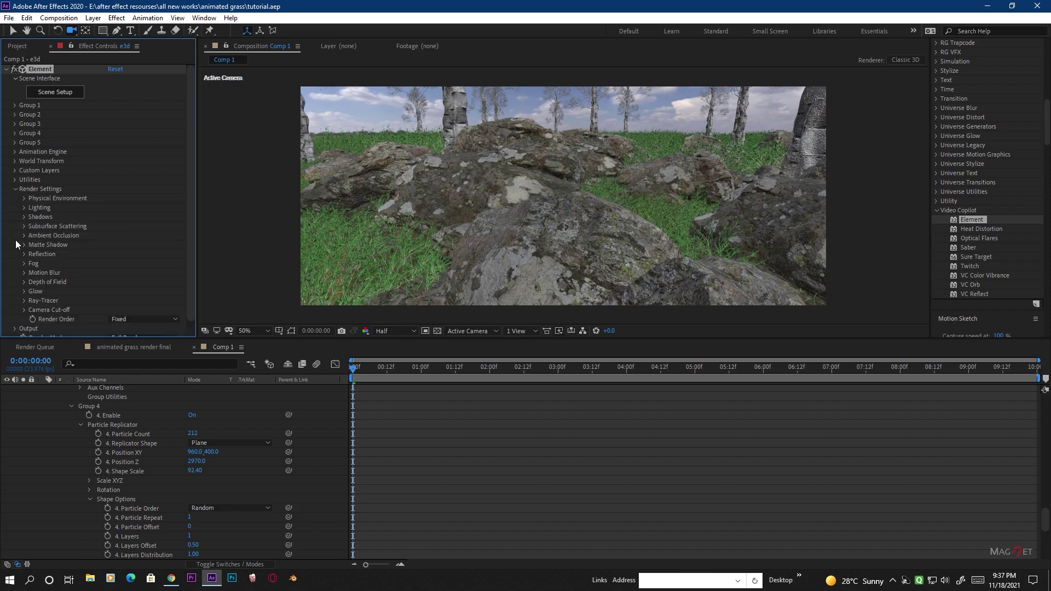
{"action": "left_click", "coordinate": [24, 263]}
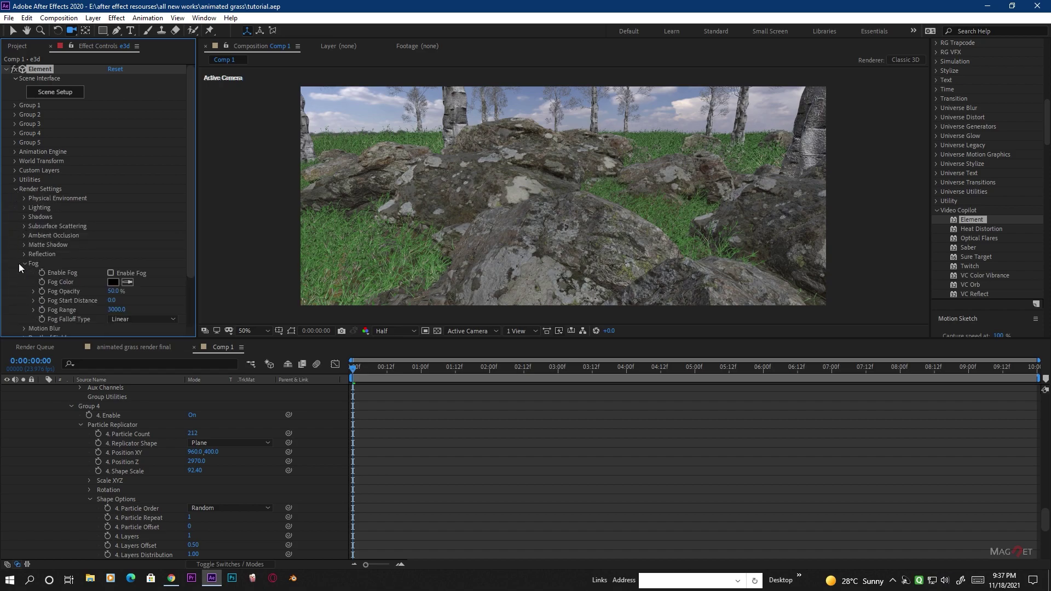
{"action": "left_click", "coordinate": [111, 272]}
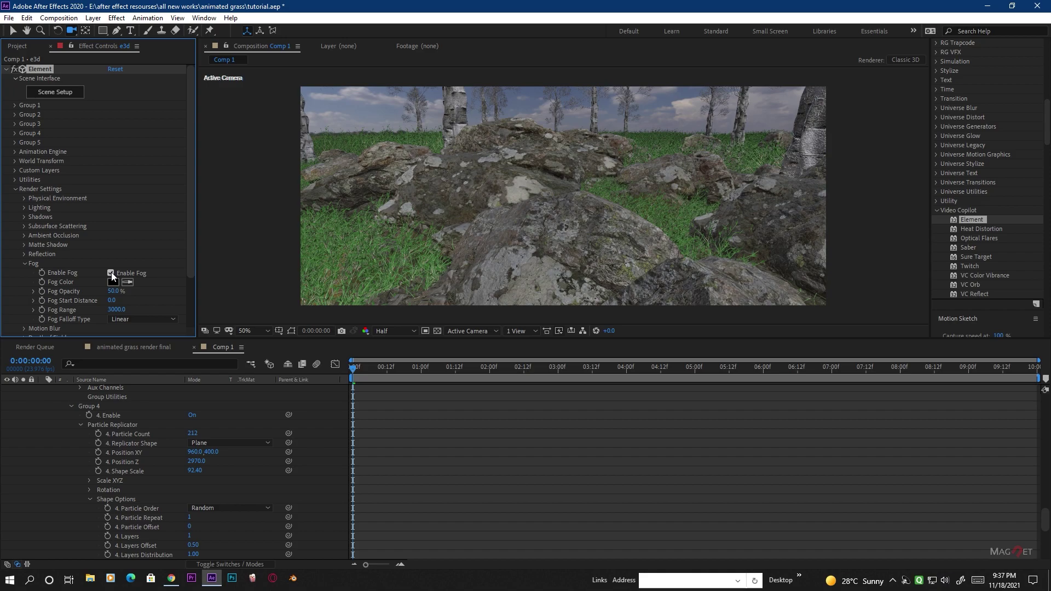
Set the fog color to white, the fog start distance to 880 and the fog range to 6170
{"action": "left_click", "coordinate": [113, 282]}
{"action": "left_click_drag", "start_coordinate": [35, 128], "coordinate": [4, 12]}
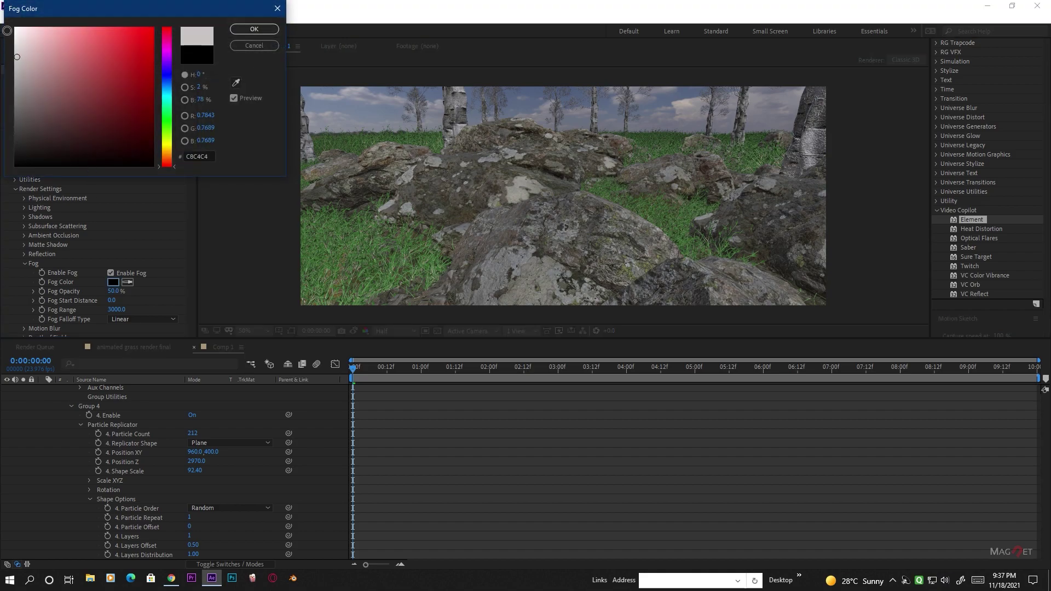
{"action": "left_click", "coordinate": [253, 31]}
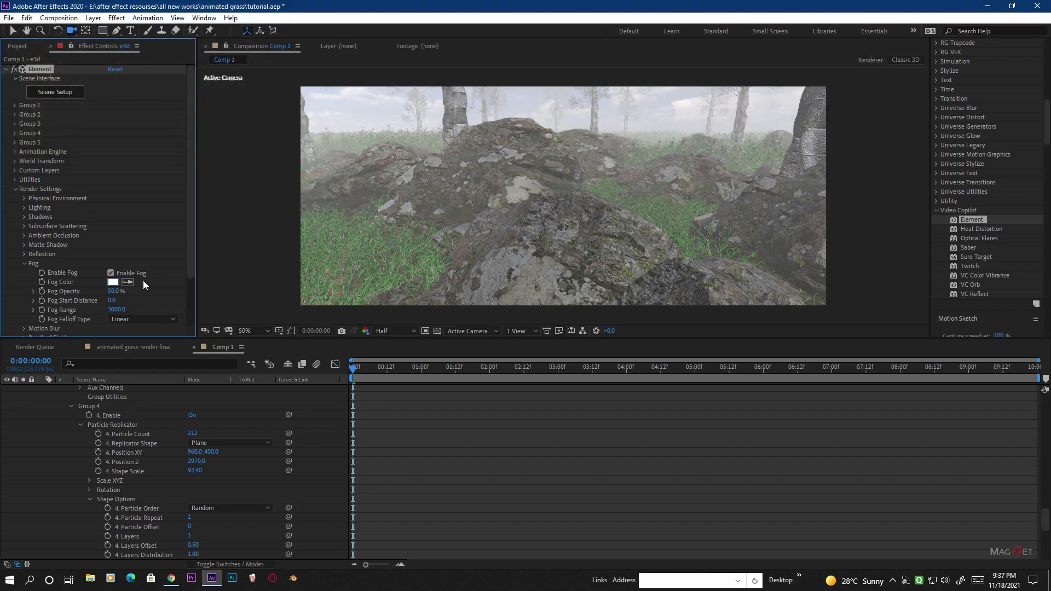
{"action": "left_click_drag", "start_coordinate": [114, 305], "coordinate": [170, 302]}
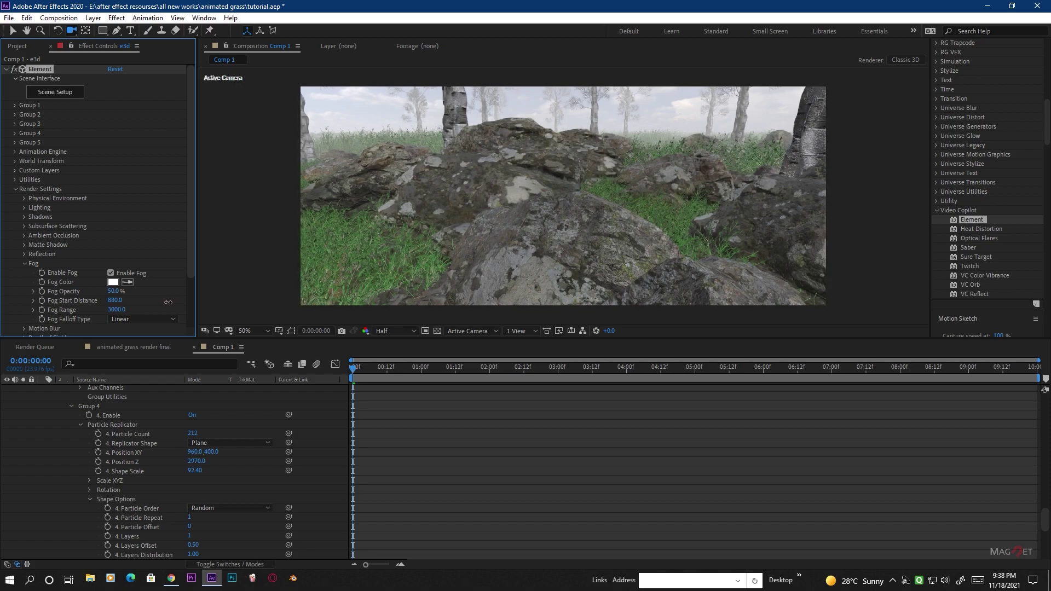
{"action": "left_click_drag", "start_coordinate": [121, 315], "coordinate": [322, 306]}
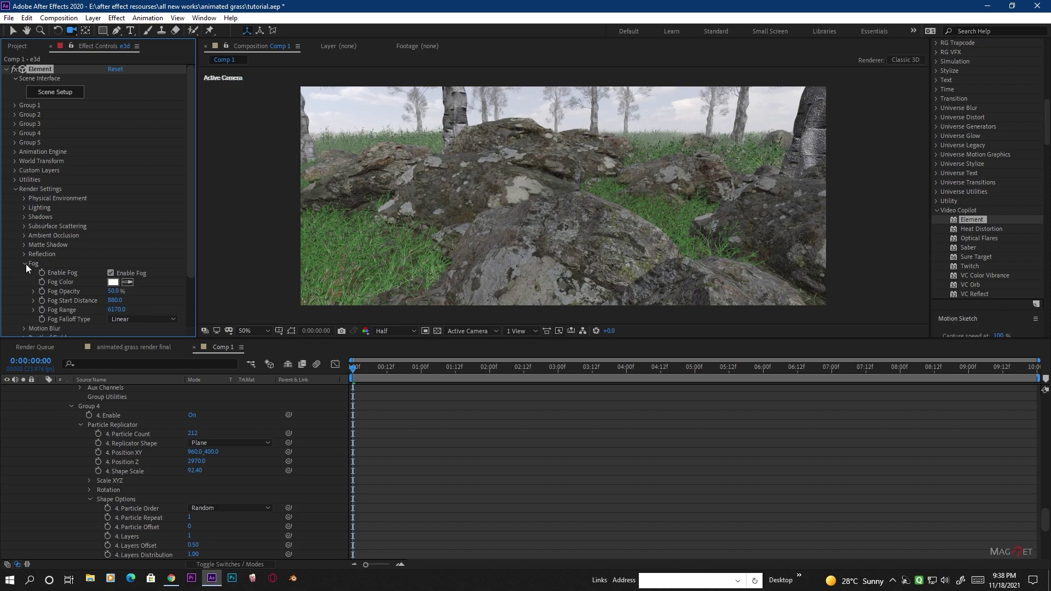
Enable ambient occlusion in Element's render settings, using the SSAO mode
{"action": "left_click", "coordinate": [24, 236]}
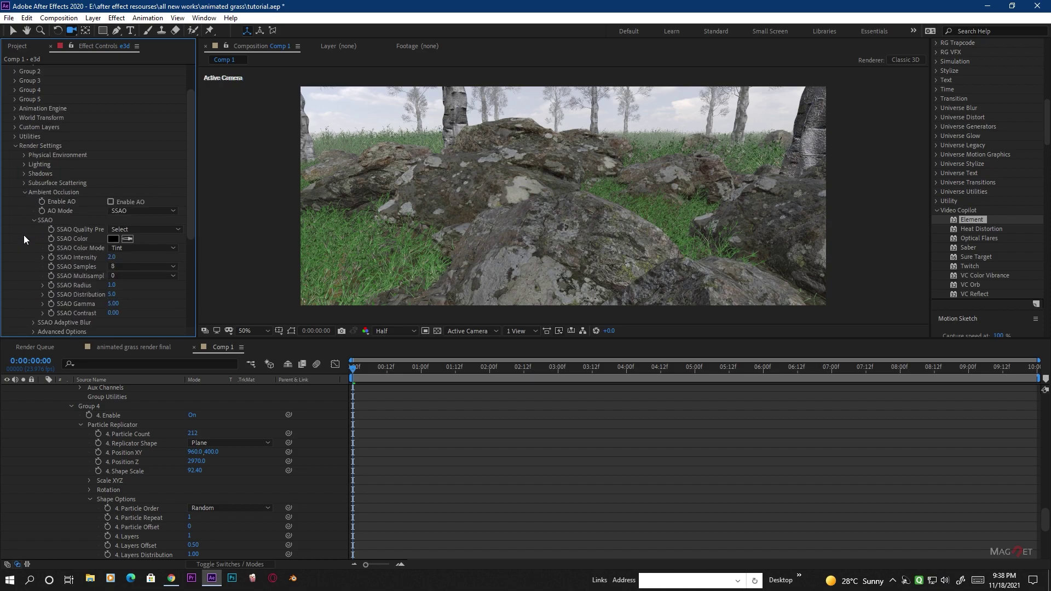
{"action": "left_click", "coordinate": [110, 202]}
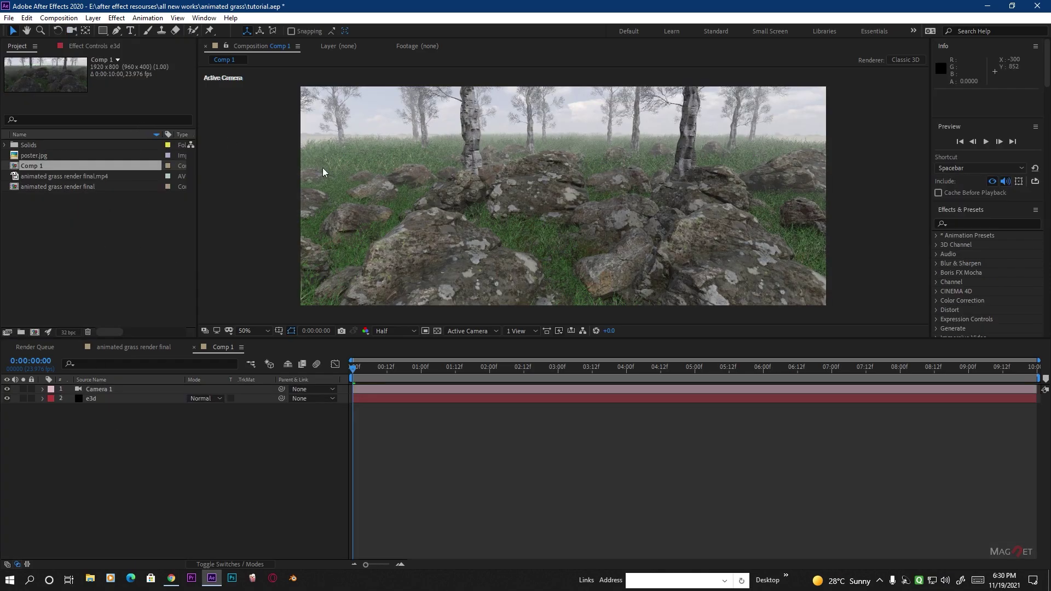
Add a shadow-casting spot light to the composition with 500% intensity and a 90° cone angle
{"action": "left_click", "coordinate": [93, 19]}
{"action": "mouse_move", "coordinate": [110, 31]}
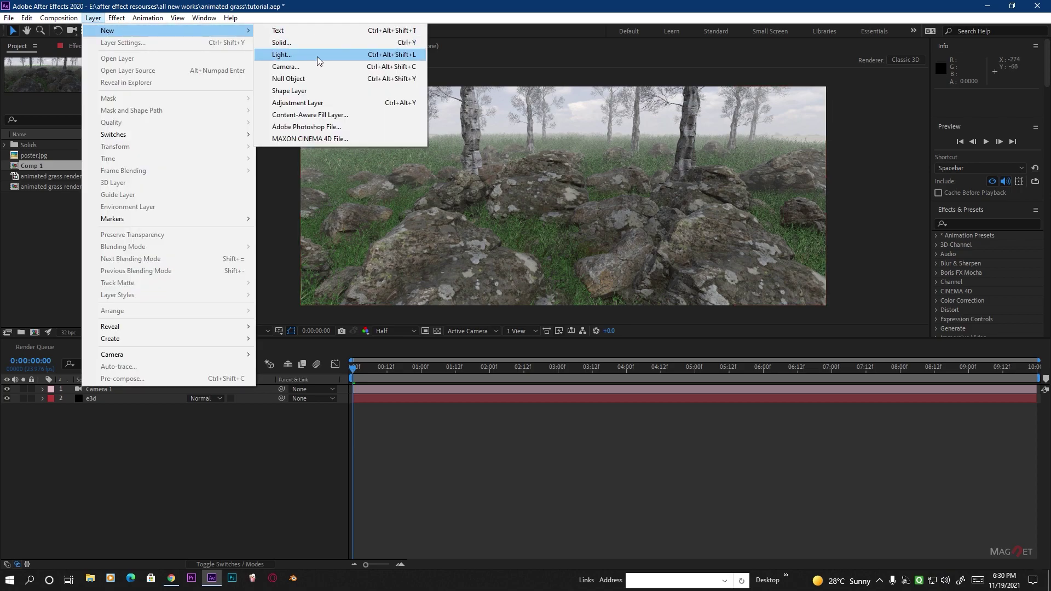
{"action": "left_click", "coordinate": [308, 57]}
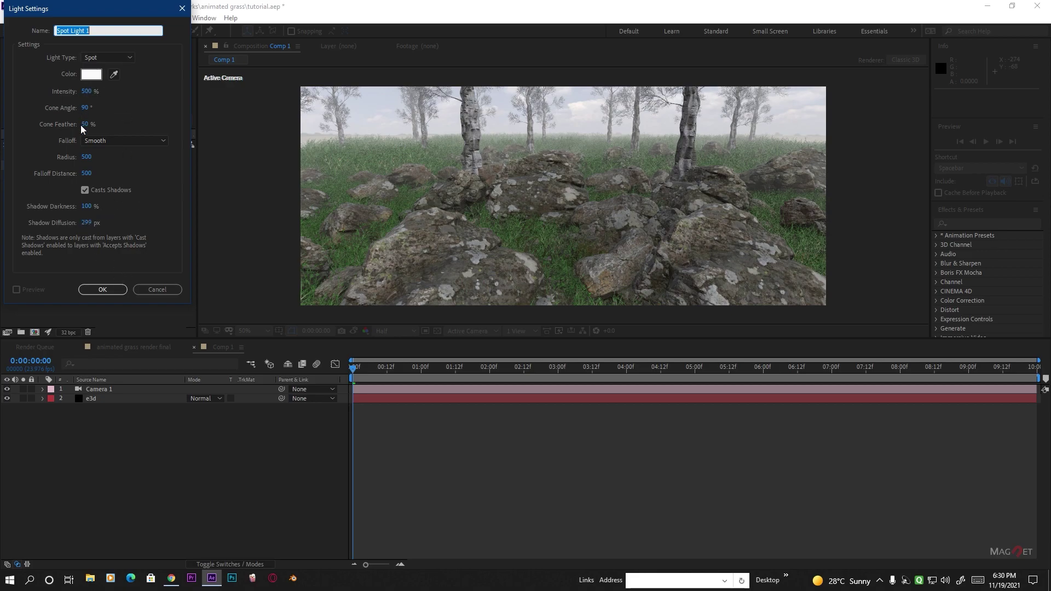
{"action": "left_click", "coordinate": [104, 290]}
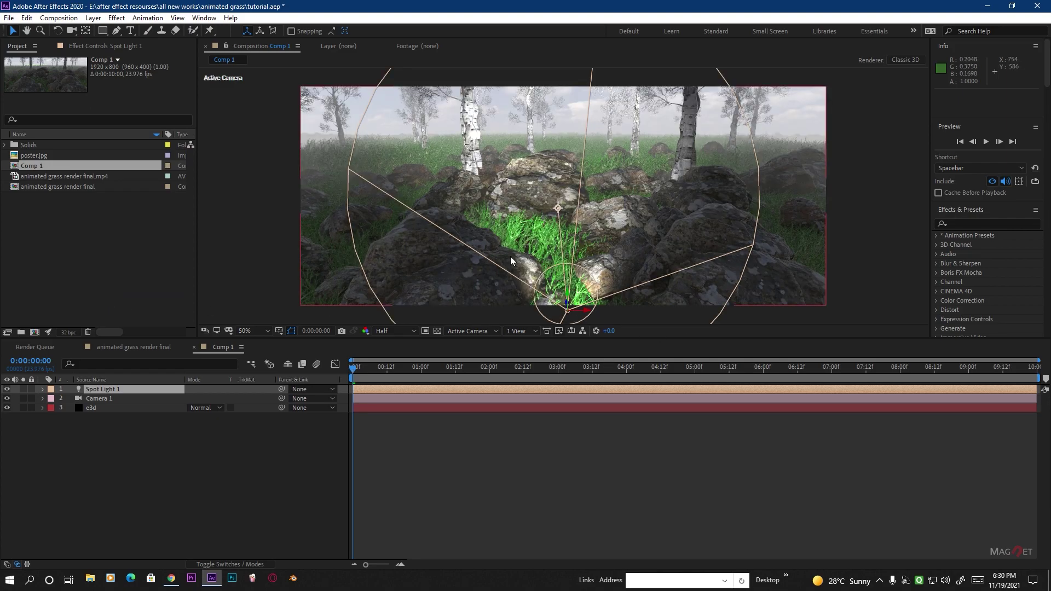
Reposition the spot light high above and to the right of the rocks, at about 4160, -1210, -183.7
{"action": "left_click", "coordinate": [120, 394]}
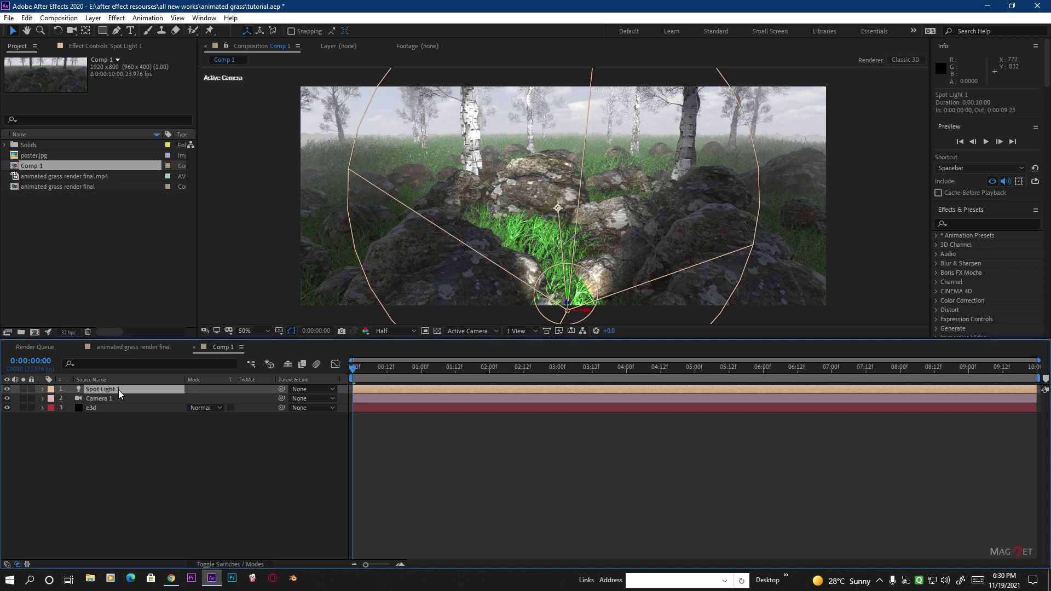
{"action": "key", "text": "p"}
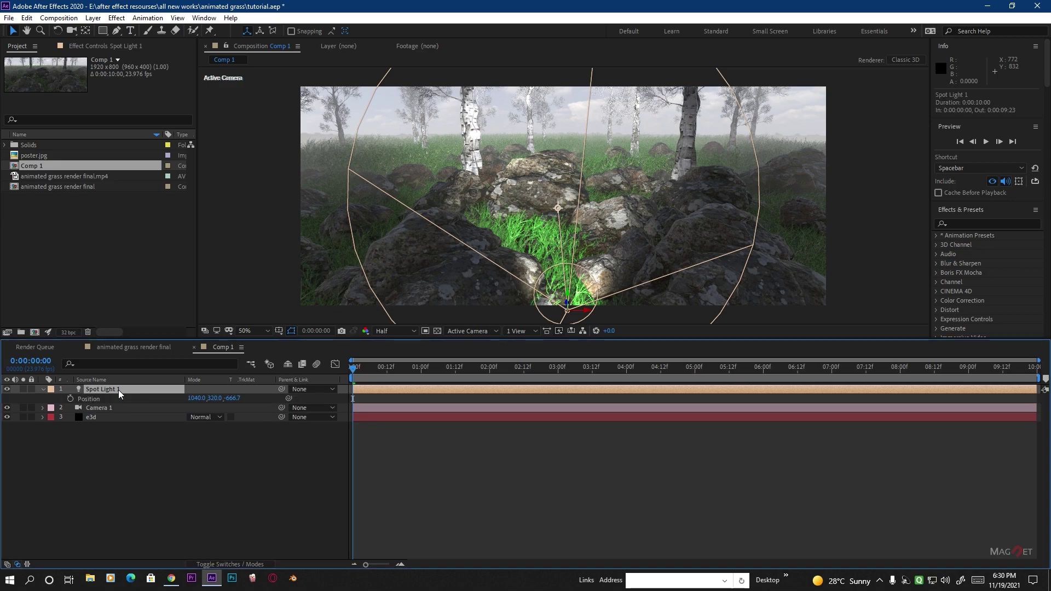
{"action": "left_click_drag", "start_coordinate": [235, 398], "coordinate": [501, 403]}
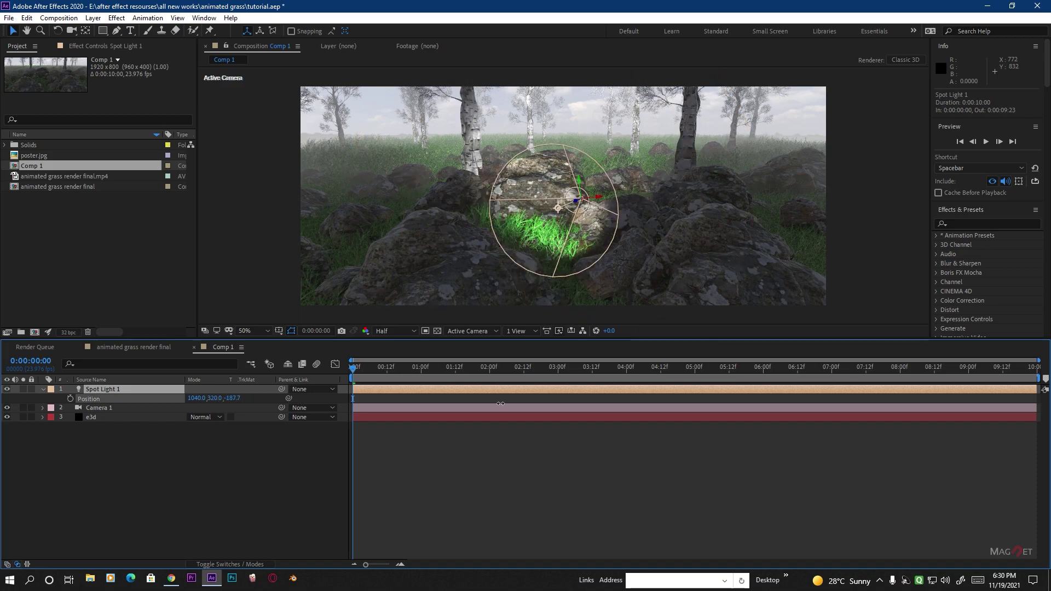
{"action": "left_click_drag", "start_coordinate": [233, 399], "coordinate": [140, 394]}
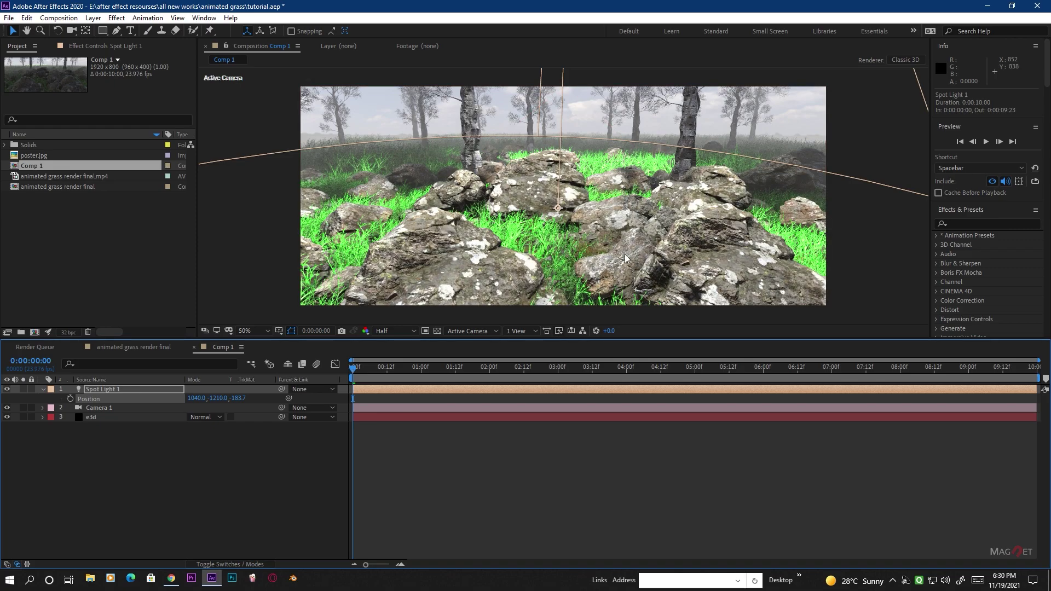
{"action": "key", "text": "comma"}
{"action": "key", "text": "comma"}
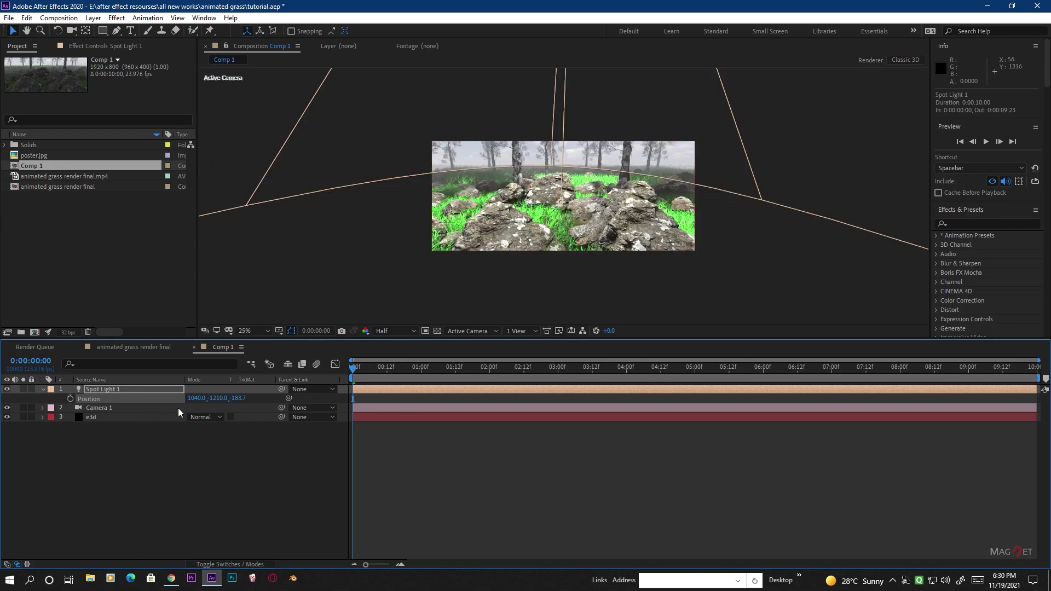
{"action": "left_click_drag", "start_coordinate": [196, 399], "coordinate": [367, 399]}
{"action": "key", "text": "period"}
{"action": "key", "text": "period"}
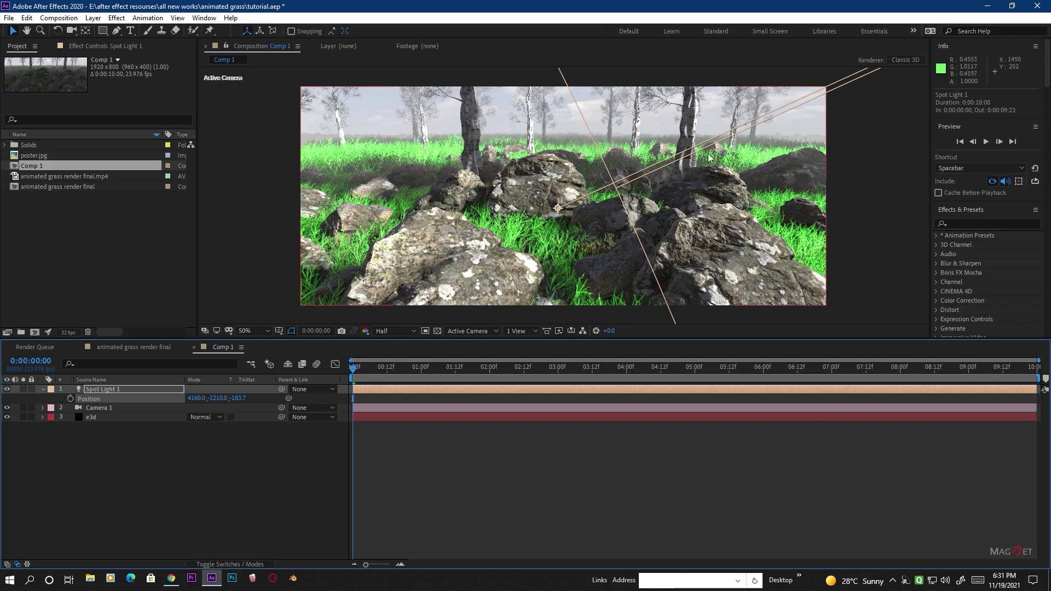
Raise the spot light and bring it forward, setting its Y position to about -2430 and Z to about -1533.7
{"action": "key", "text": "comma"}
{"action": "key", "text": "period"}
{"action": "key", "text": "comma"}
{"action": "key", "text": "period"}
{"action": "key", "text": "comma"}
{"action": "key", "text": "period"}
{"action": "key", "text": "comma"}
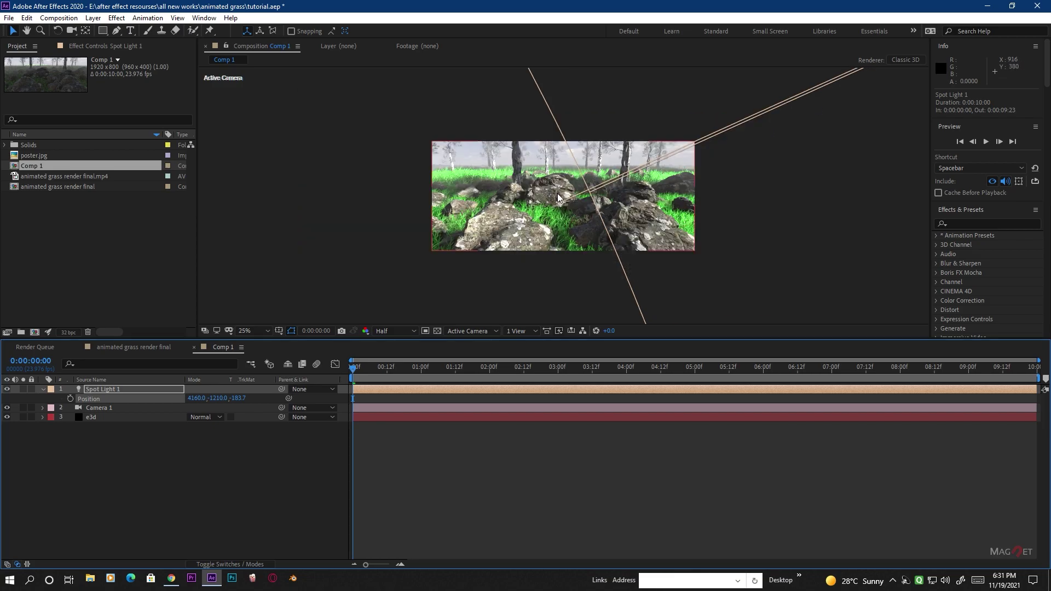
{"action": "left_click_drag", "start_coordinate": [243, 401], "coordinate": [184, 415]}
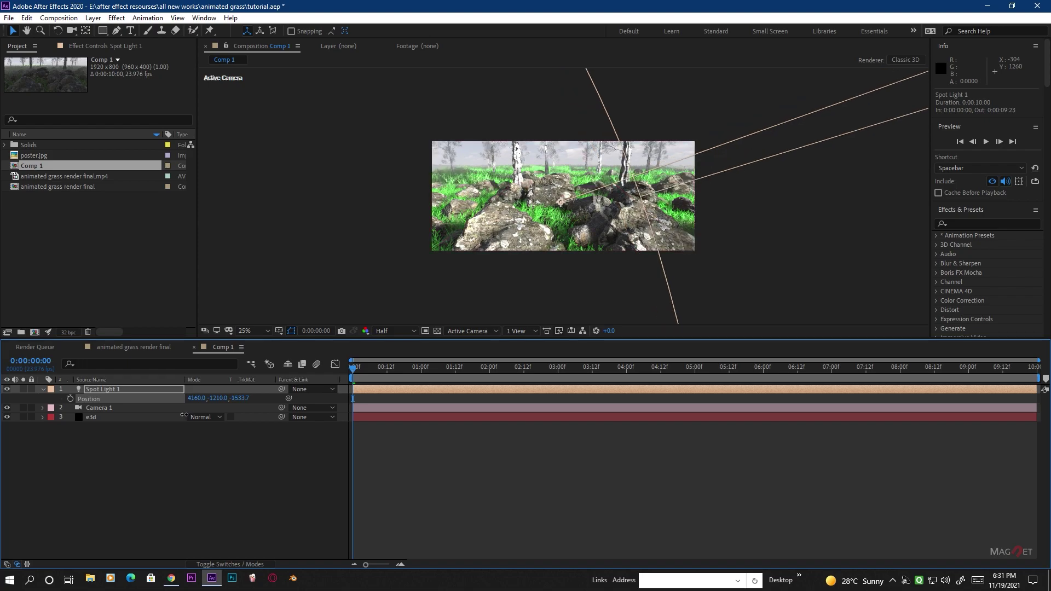
{"action": "left_click_drag", "start_coordinate": [210, 399], "coordinate": [162, 401]}
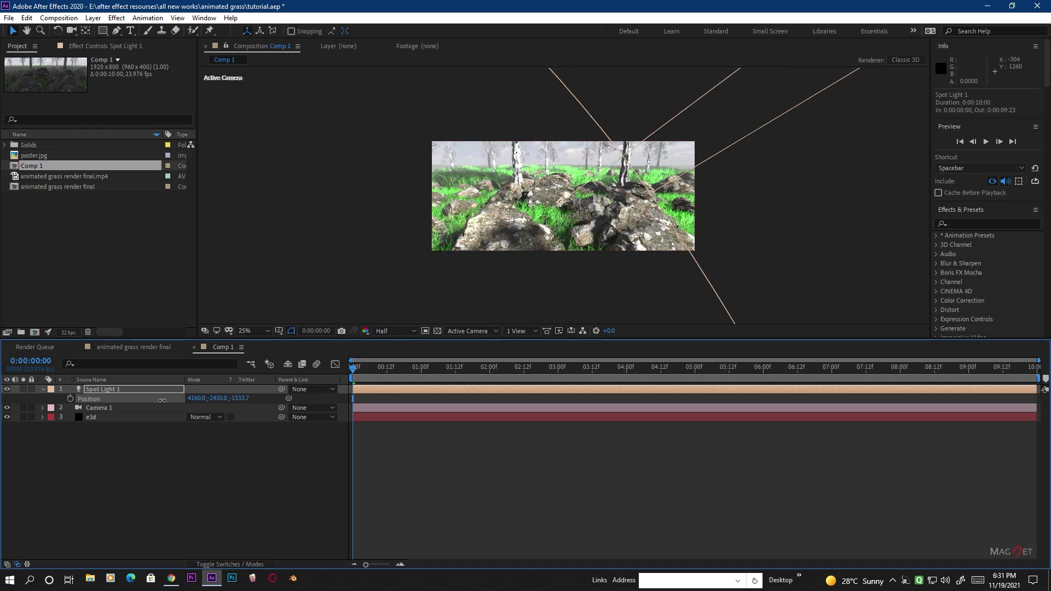
{"action": "key", "text": "period"}
{"action": "key", "text": "comma"}
{"action": "key", "text": "period"}
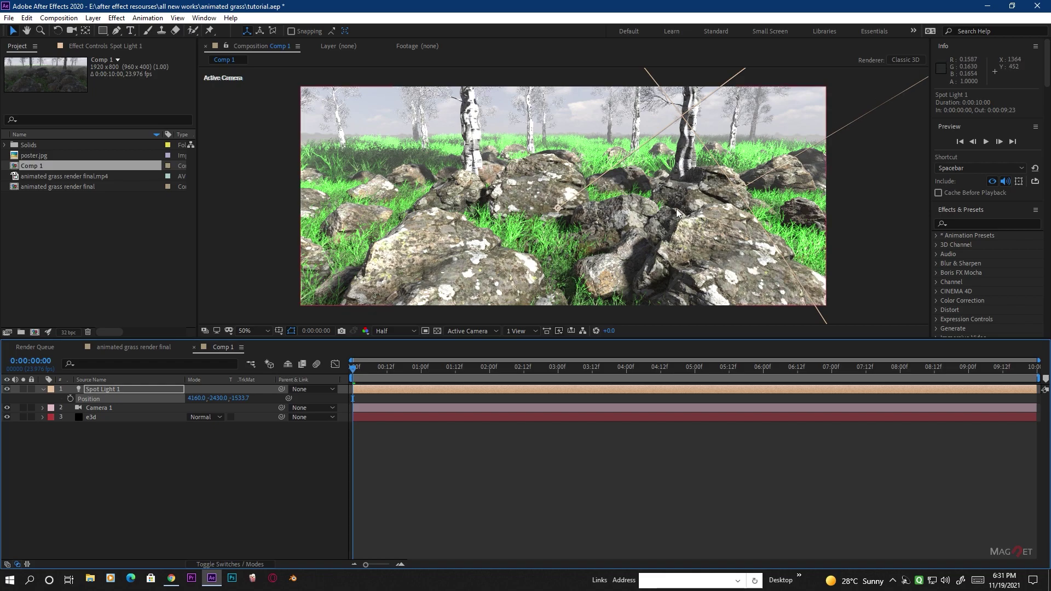
{"action": "key", "text": "comma"}
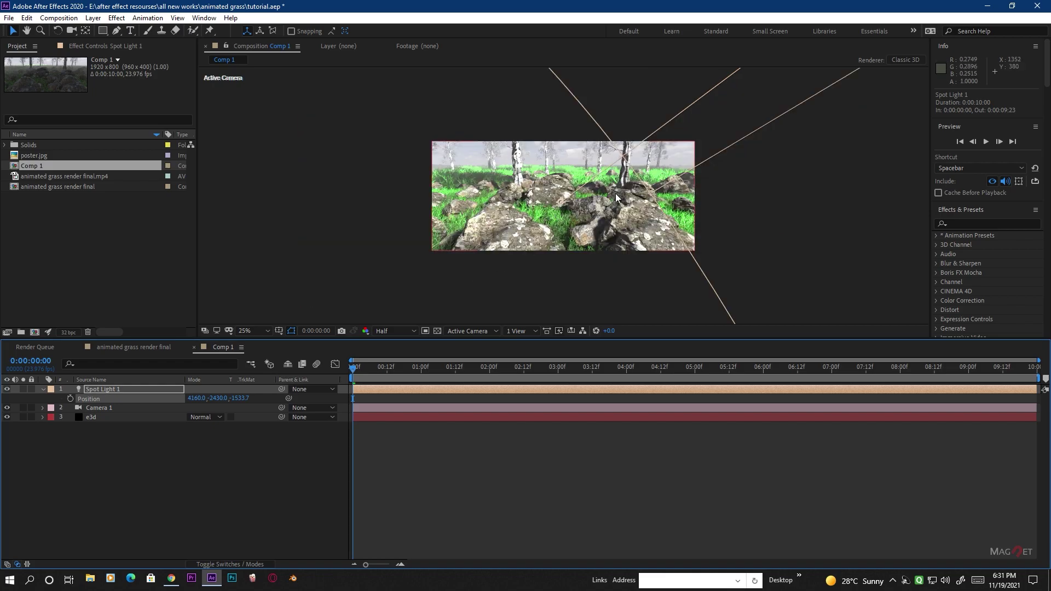
{"action": "key", "text": "period"}
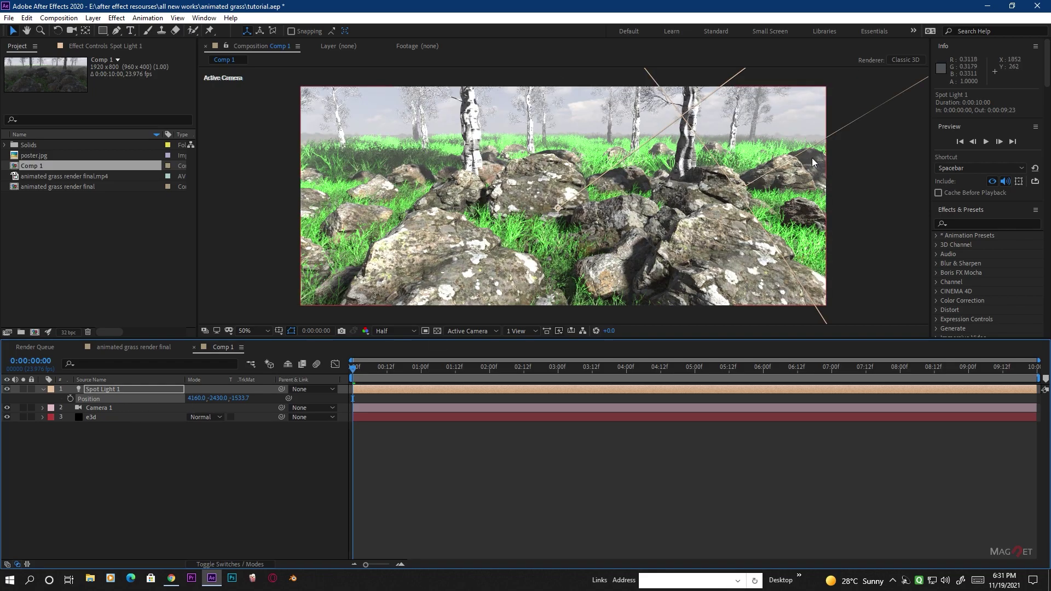
{"action": "key", "text": "comma"}
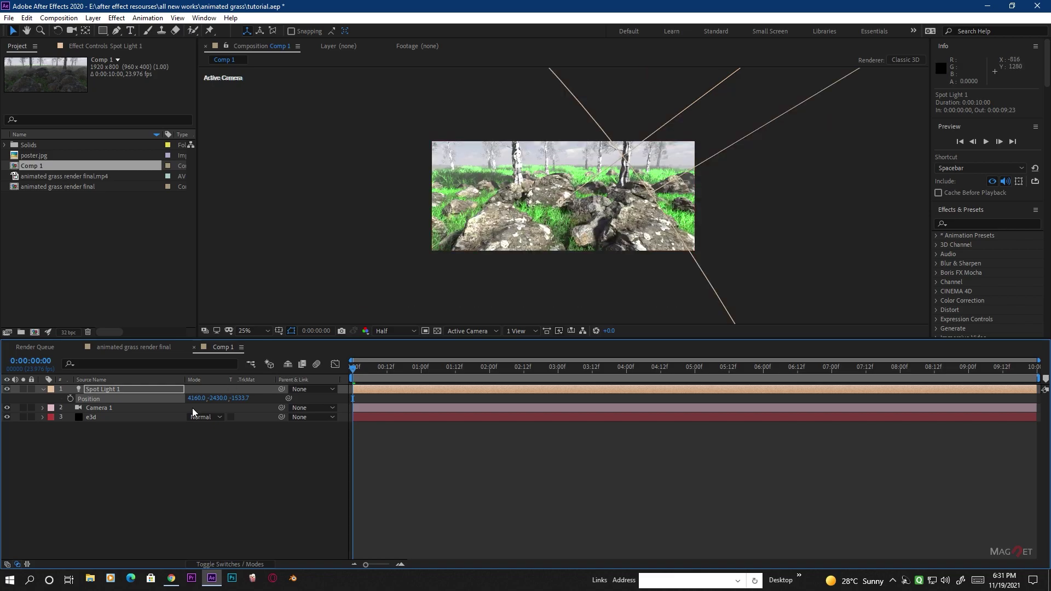
Set the Element effect's subsurface scattering intensity to 50% on the e3d layer
{"action": "left_click", "coordinate": [101, 420]}
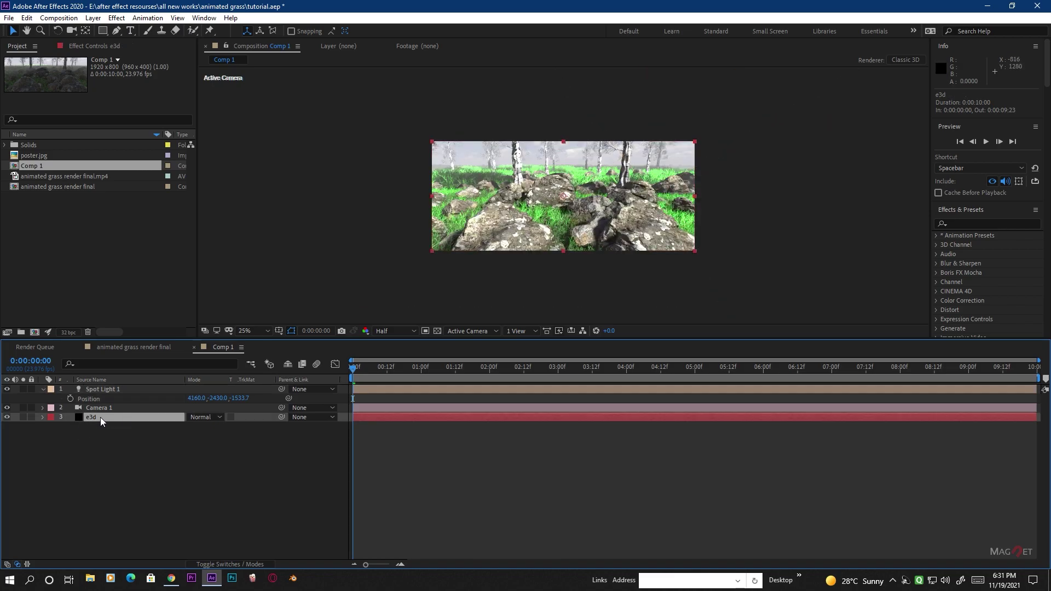
{"action": "left_click", "coordinate": [106, 47]}
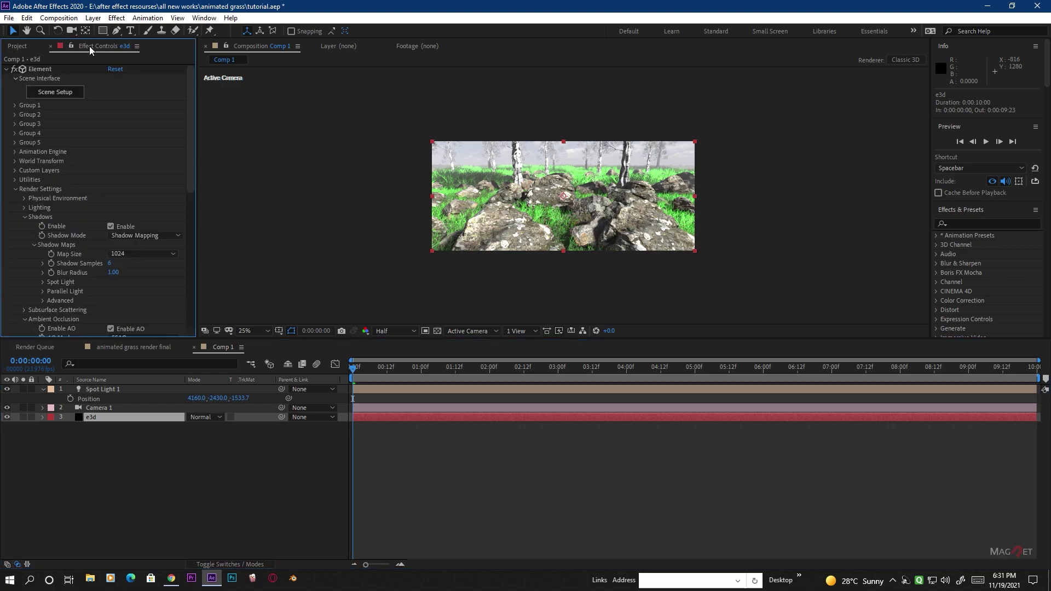
{"action": "scroll", "coordinate": [33, 219], "scroll_direction": "down", "scroll_amount": 3}
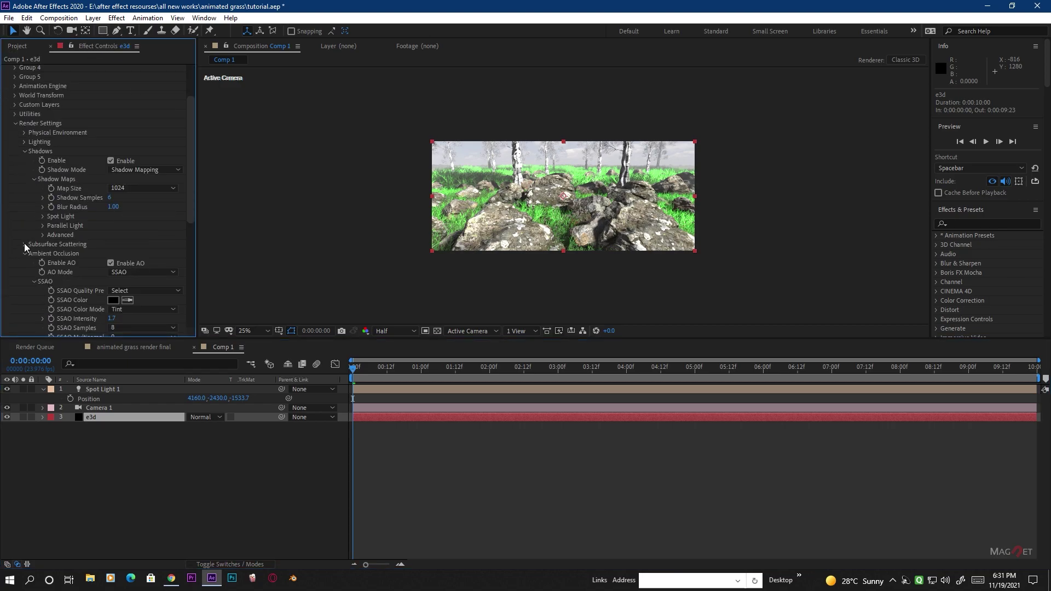
{"action": "left_click", "coordinate": [24, 245]}
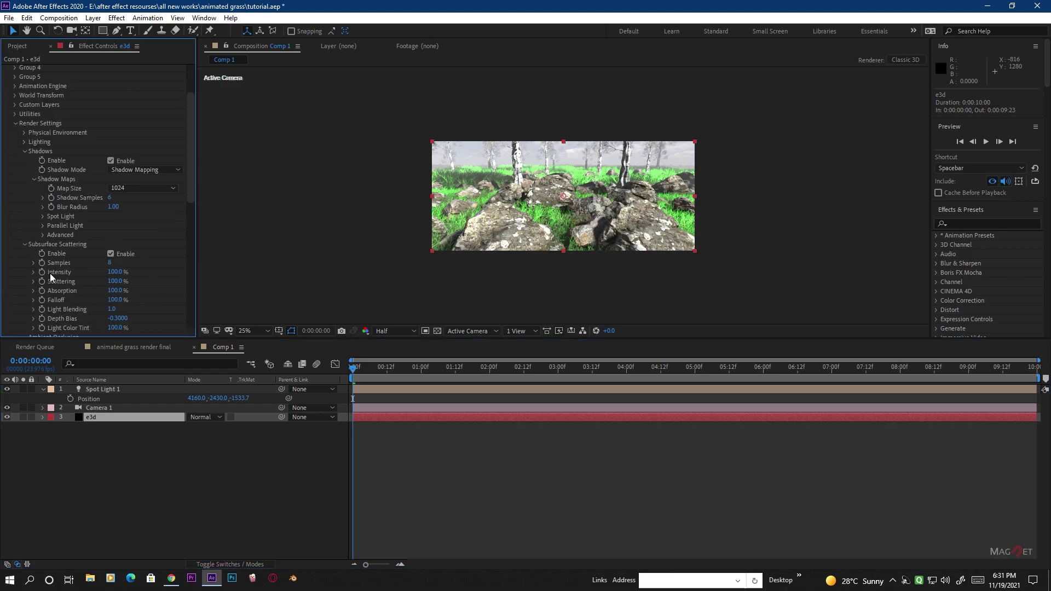
{"action": "left_click", "coordinate": [115, 272]}
{"action": "type", "text": "50"}
{"action": "key", "text": "Return"}
{"action": "key", "text": "period"}
{"action": "key", "text": "period"}
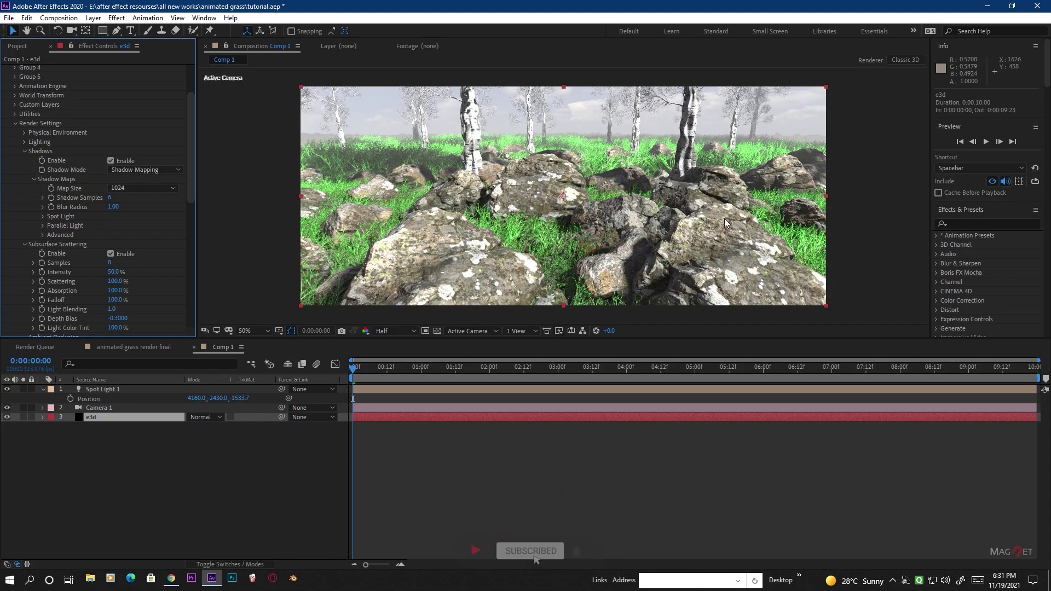
{"action": "key", "text": "comma"}
{"action": "key", "text": "period"}
In the Element scene setup, change the subsurface scatter color of the poa wind model's Mf_Grass material to a dark orange-red
{"action": "scroll", "coordinate": [62, 123], "scroll_direction": "up", "scroll_amount": 3}
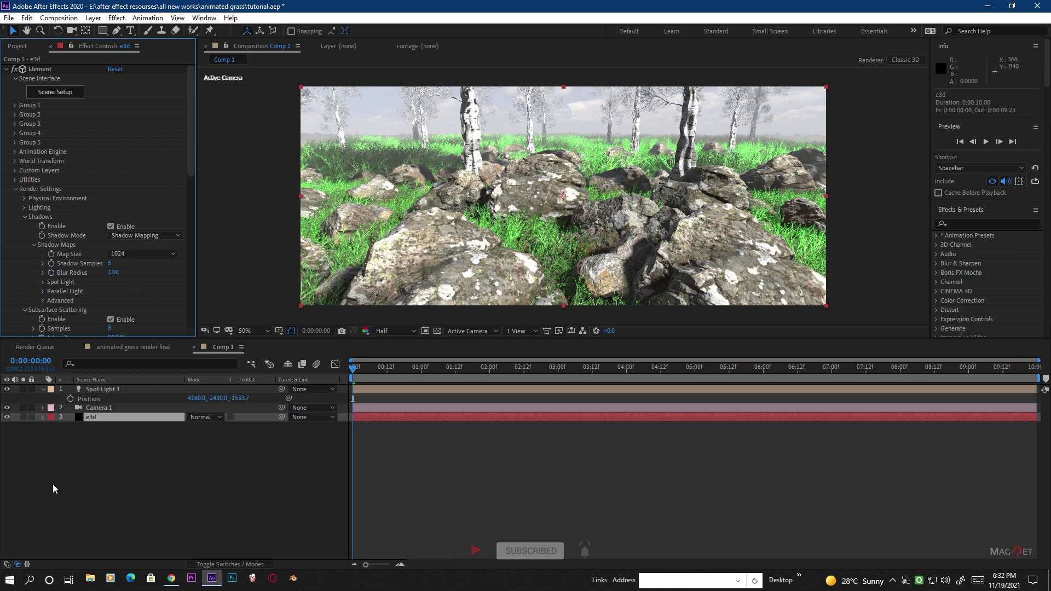
{"action": "left_click", "coordinate": [56, 93]}
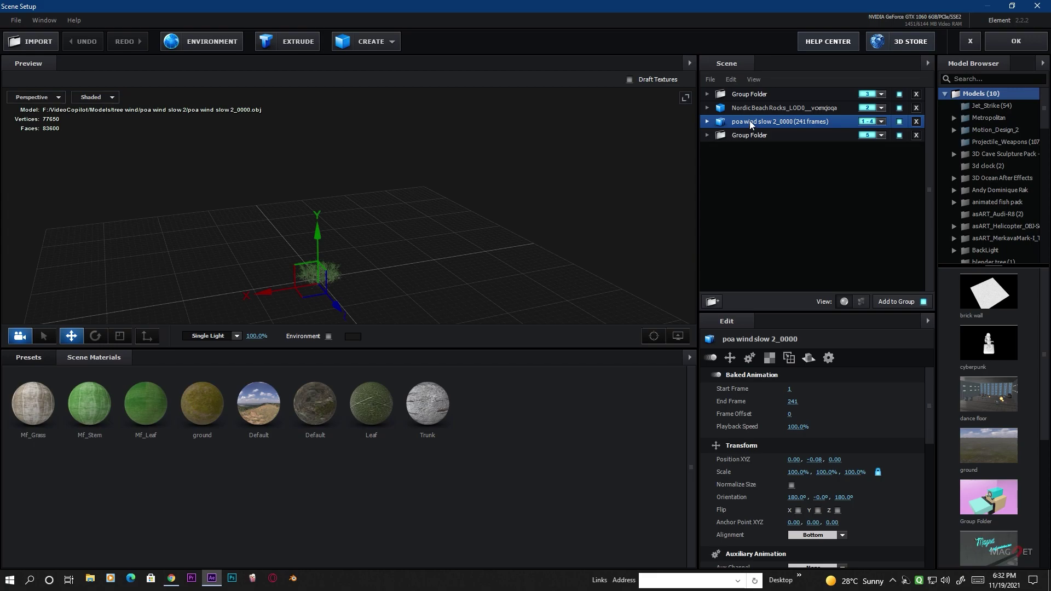
{"action": "left_click", "coordinate": [708, 122]}
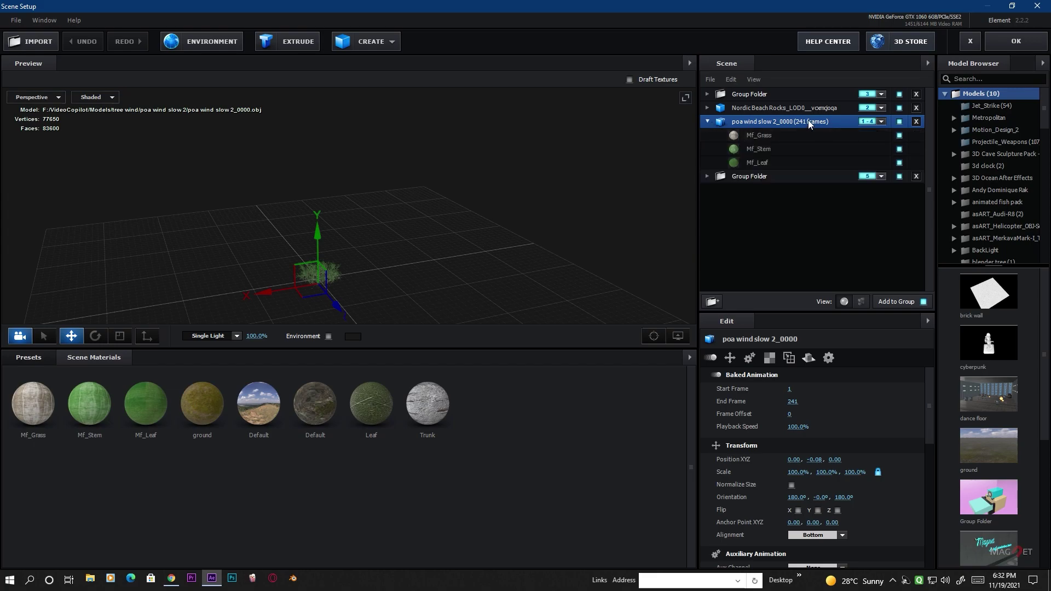
{"action": "left_click", "coordinate": [750, 140]}
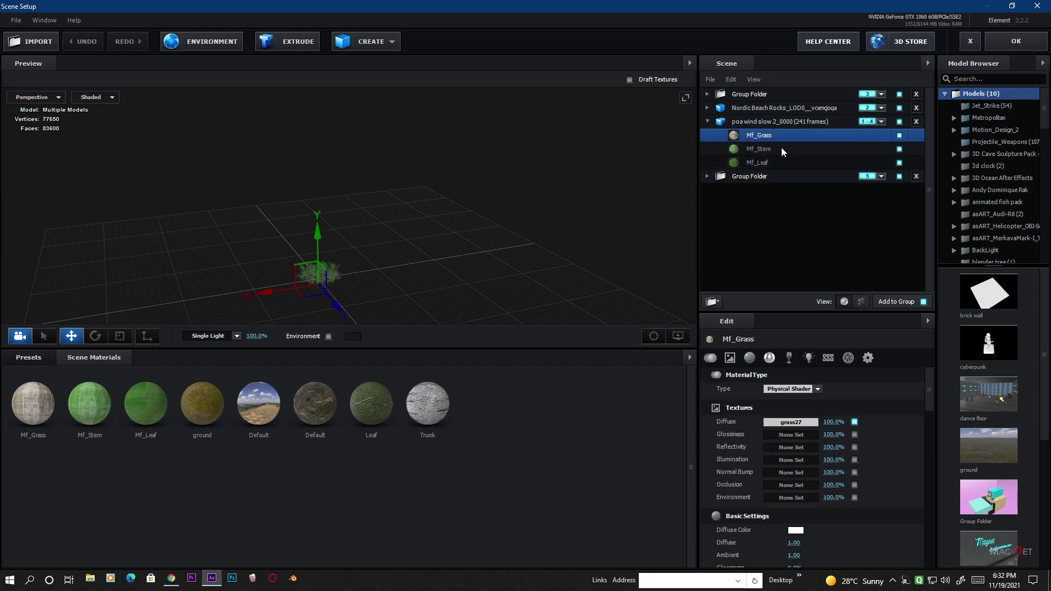
{"action": "left_click", "coordinate": [829, 357]}
{"action": "left_click", "coordinate": [796, 401]}
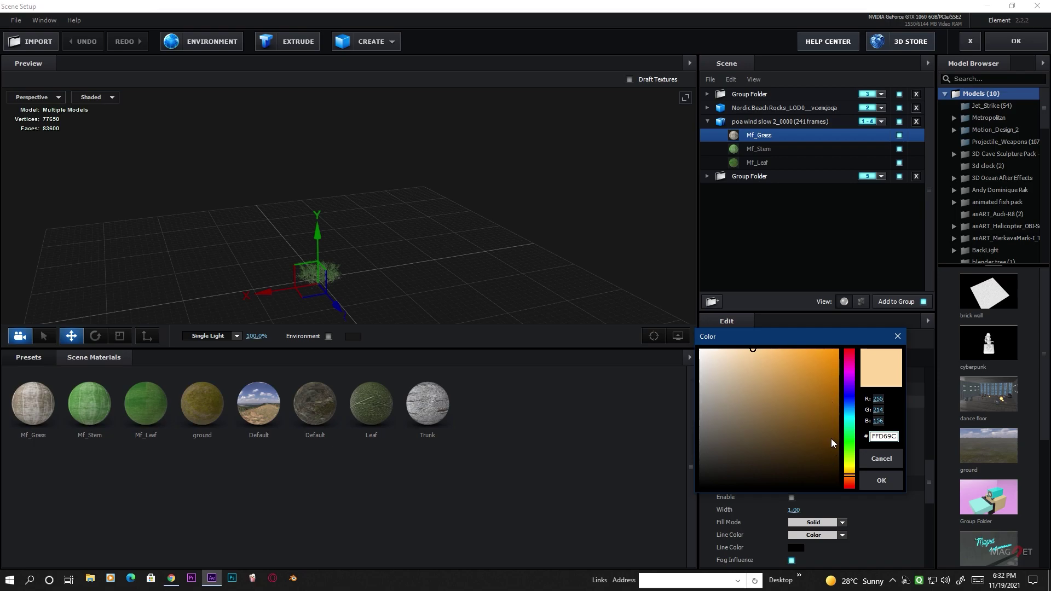
{"action": "left_click", "coordinate": [839, 407]}
{"action": "left_click", "coordinate": [833, 412]}
{"action": "left_click_drag", "start_coordinate": [850, 484], "coordinate": [852, 483]}
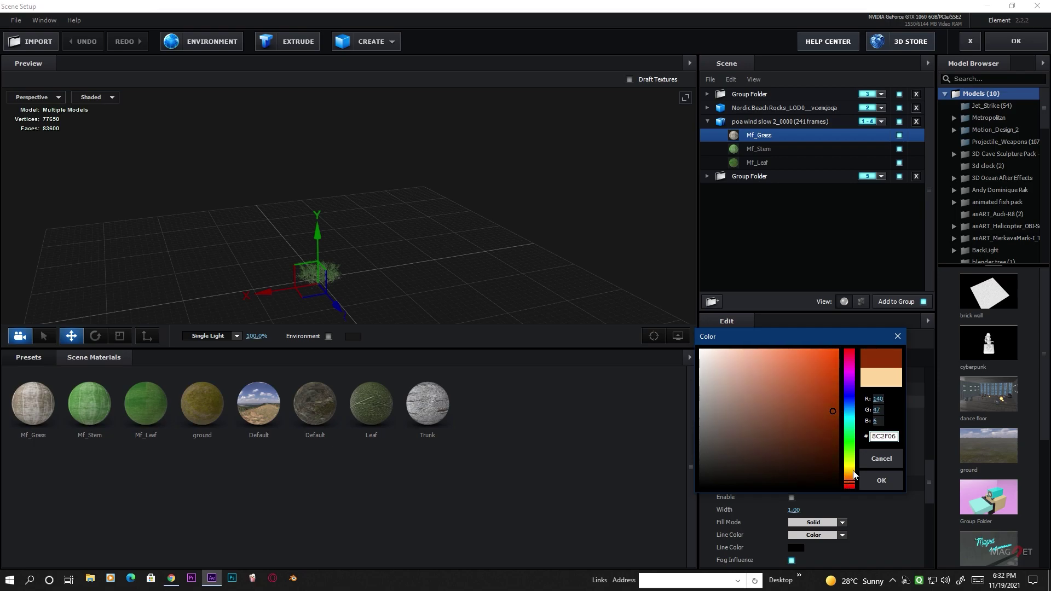
{"action": "left_click", "coordinate": [882, 480]}
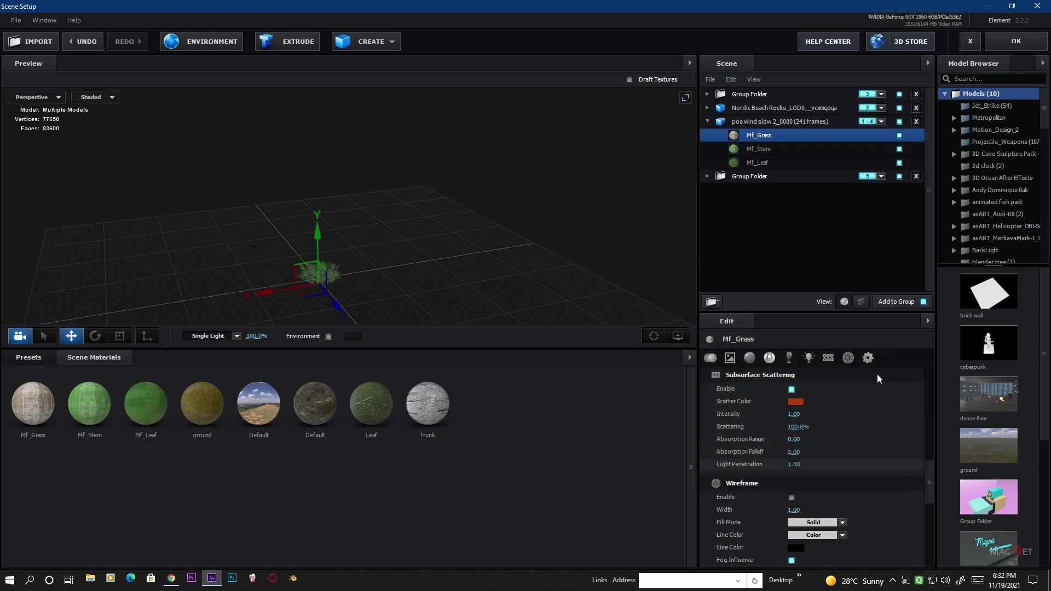
Change the Mf_Stem material's subsurface scatter color to yellow-green, about #CFFF2B
{"action": "left_click", "coordinate": [759, 149]}
{"action": "left_click", "coordinate": [793, 403]}
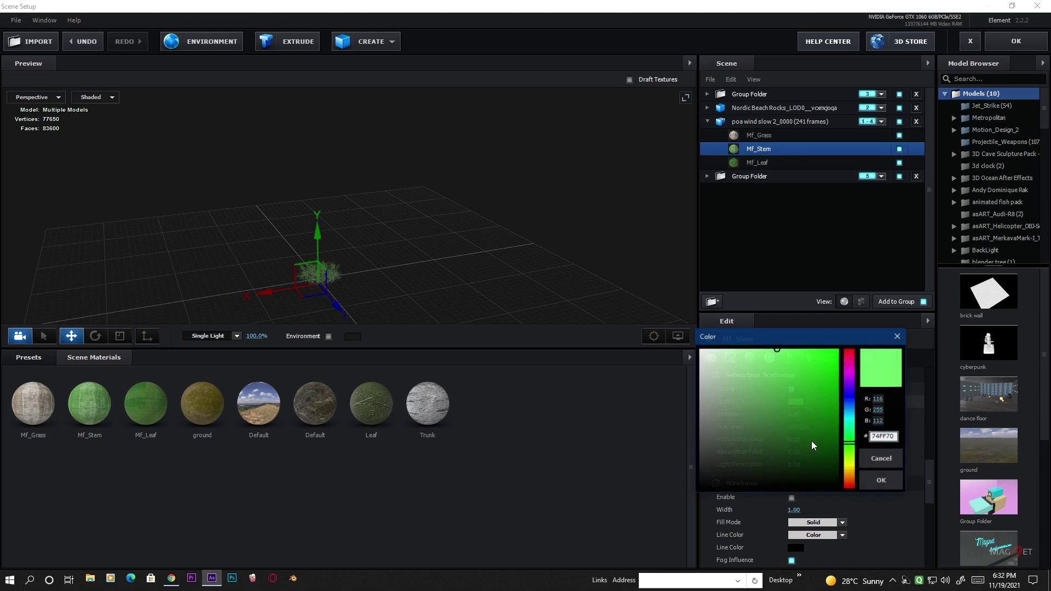
{"action": "left_click_drag", "start_coordinate": [850, 445], "coordinate": [852, 458]}
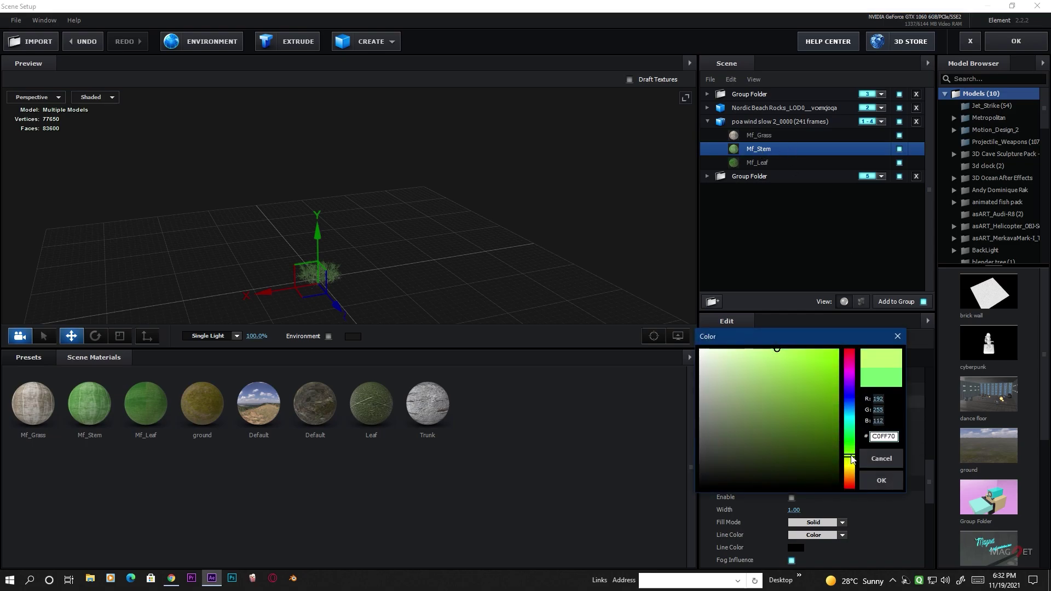
{"action": "left_click_drag", "start_coordinate": [798, 365], "coordinate": [815, 344]}
{"action": "left_click_drag", "start_coordinate": [854, 455], "coordinate": [852, 461]}
{"action": "left_click", "coordinate": [882, 480]}
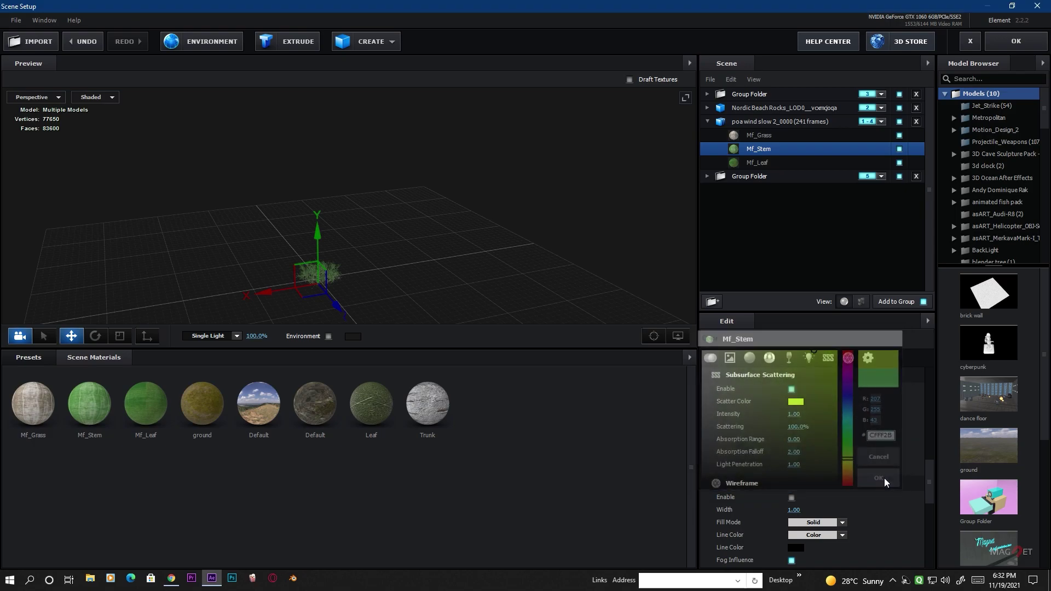
Set the Mf_Leaf material's scatter color to greenish yellow, about #DDEE21, and apply the scene setup changes
{"action": "left_click", "coordinate": [760, 163]}
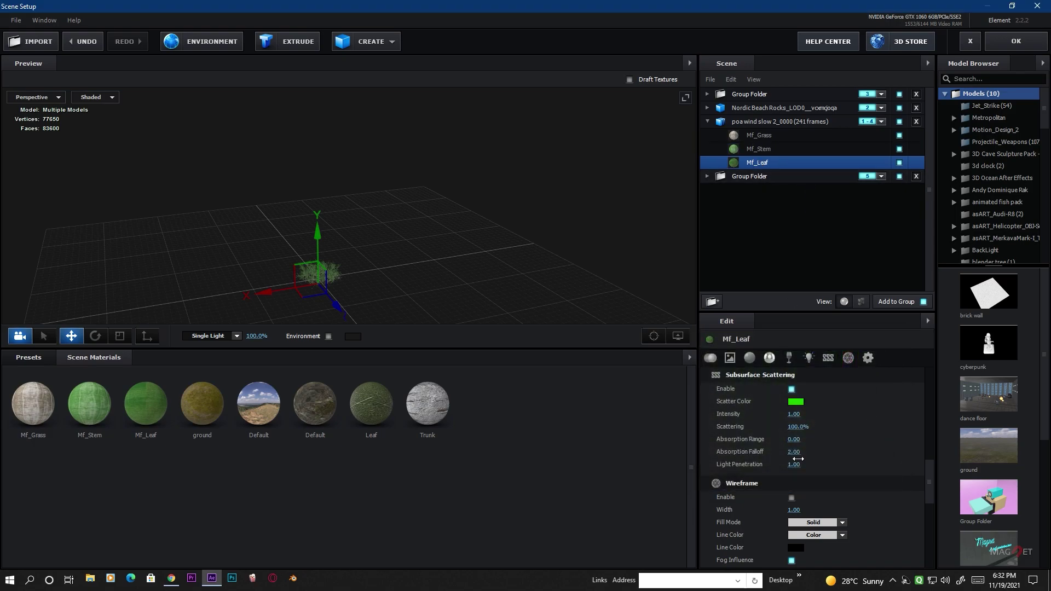
{"action": "left_click", "coordinate": [796, 401]}
{"action": "left_click_drag", "start_coordinate": [850, 449], "coordinate": [850, 463]}
{"action": "left_click_drag", "start_coordinate": [816, 376], "coordinate": [820, 357]}
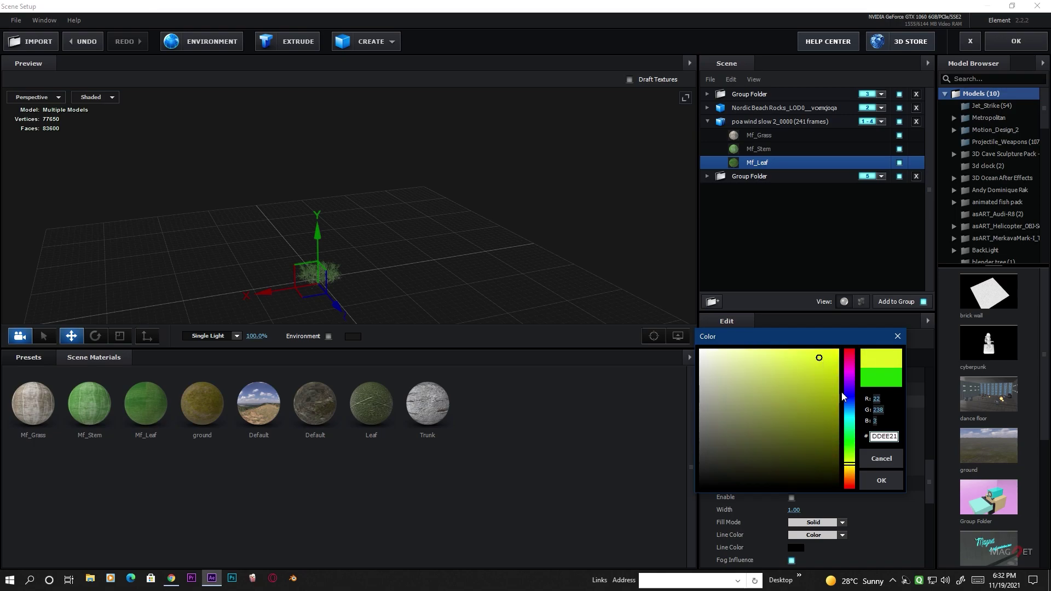
{"action": "left_click", "coordinate": [882, 480]}
{"action": "left_click", "coordinate": [1017, 38]}
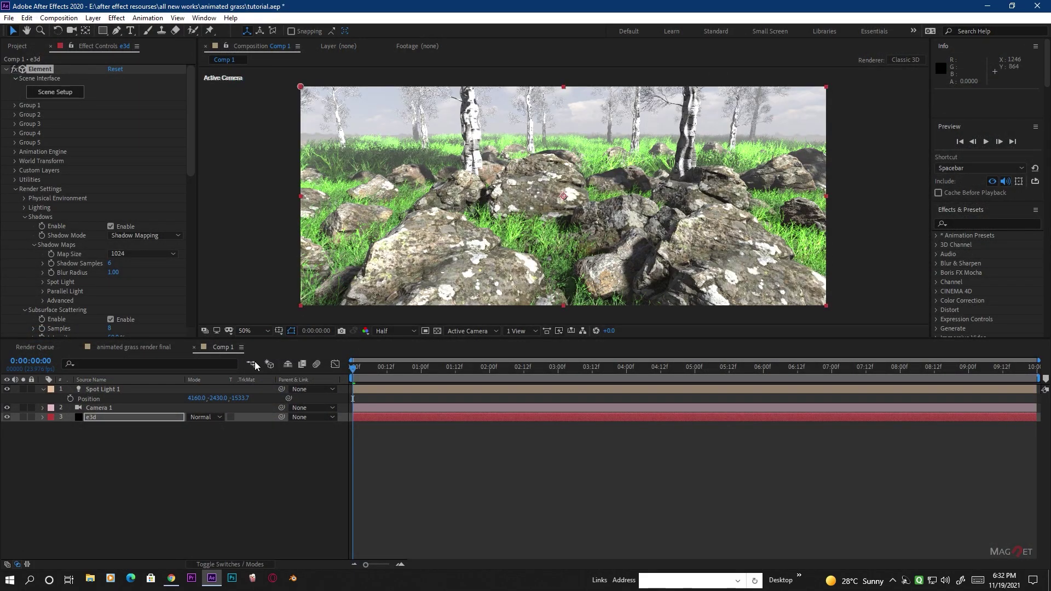
Move Camera 1 to a lower view across the rocks, at a position of about 1010, 244, -941
{"action": "left_click", "coordinate": [110, 409]}
{"action": "left_click", "coordinate": [70, 33]}
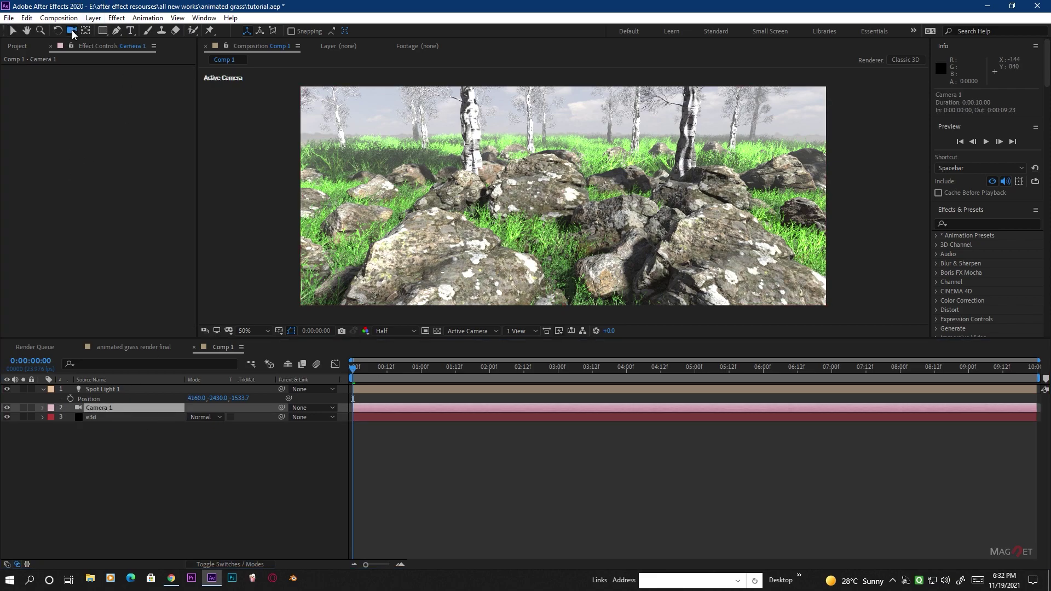
{"action": "left_click", "coordinate": [636, 253]}
{"action": "left_click_drag", "start_coordinate": [636, 253], "coordinate": [637, 254]}
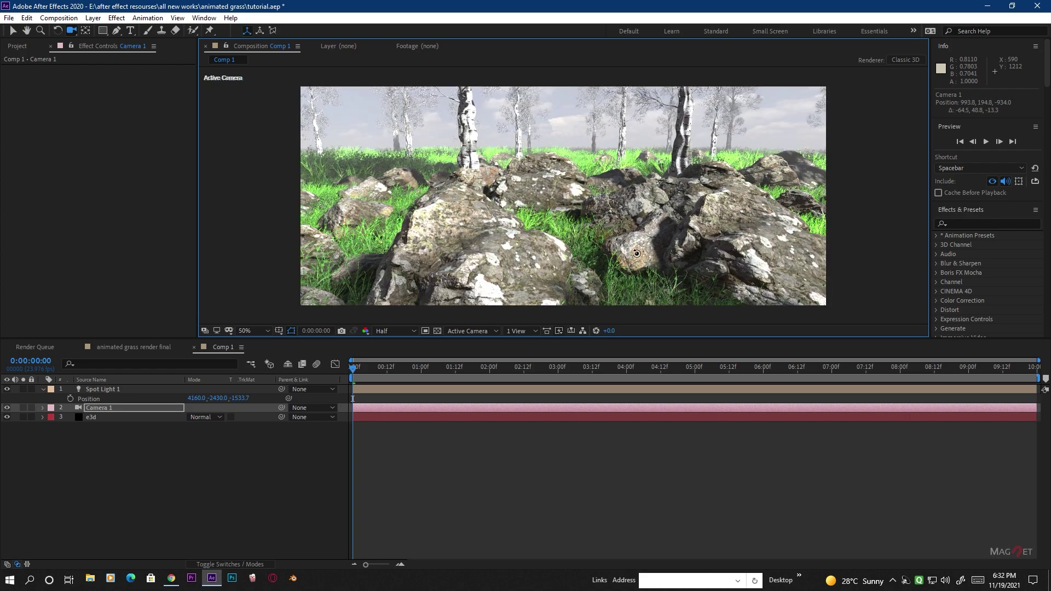
{"action": "left_click_drag", "start_coordinate": [636, 253], "coordinate": [734, 229]}
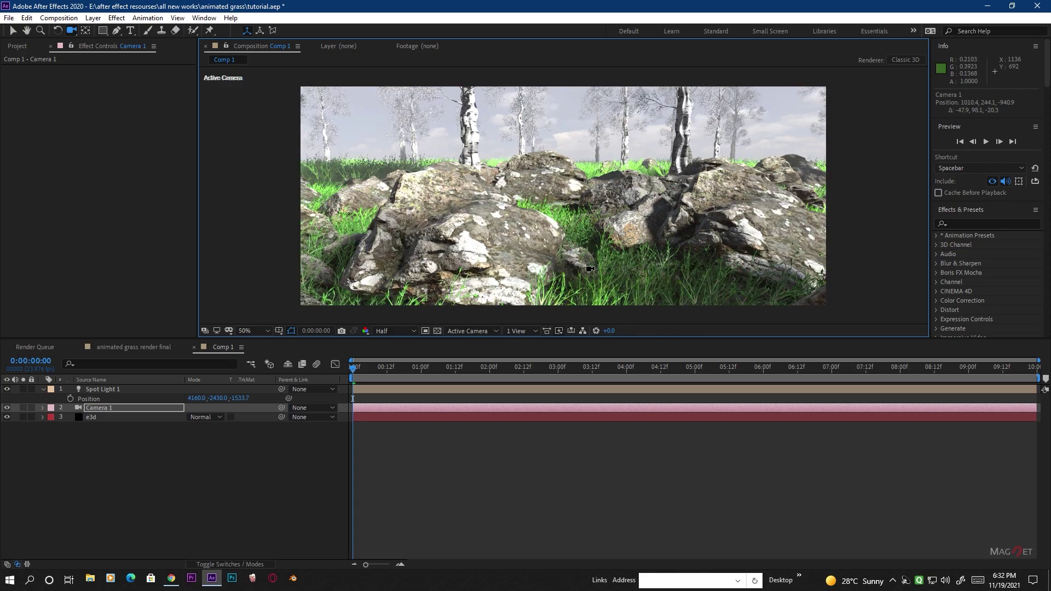
Inspect the rock shadows at 100% magnification and set Spot Light 1's shadow diffusion to 610 px
{"action": "left_click", "coordinate": [101, 419]}
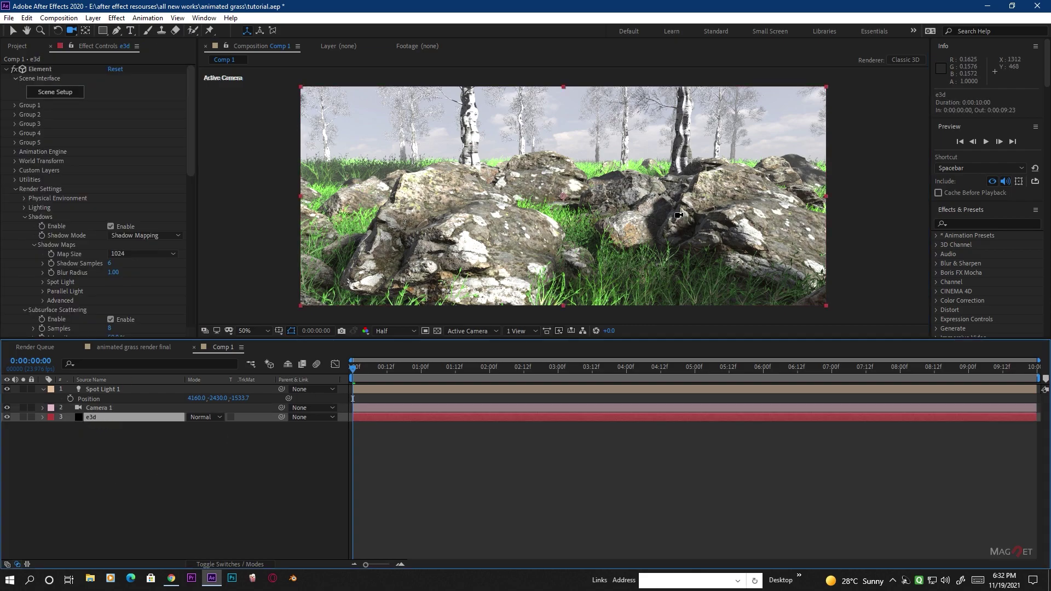
{"action": "scroll", "coordinate": [49, 189], "scroll_direction": "down", "scroll_amount": 5}
{"action": "key", "text": "slash"}
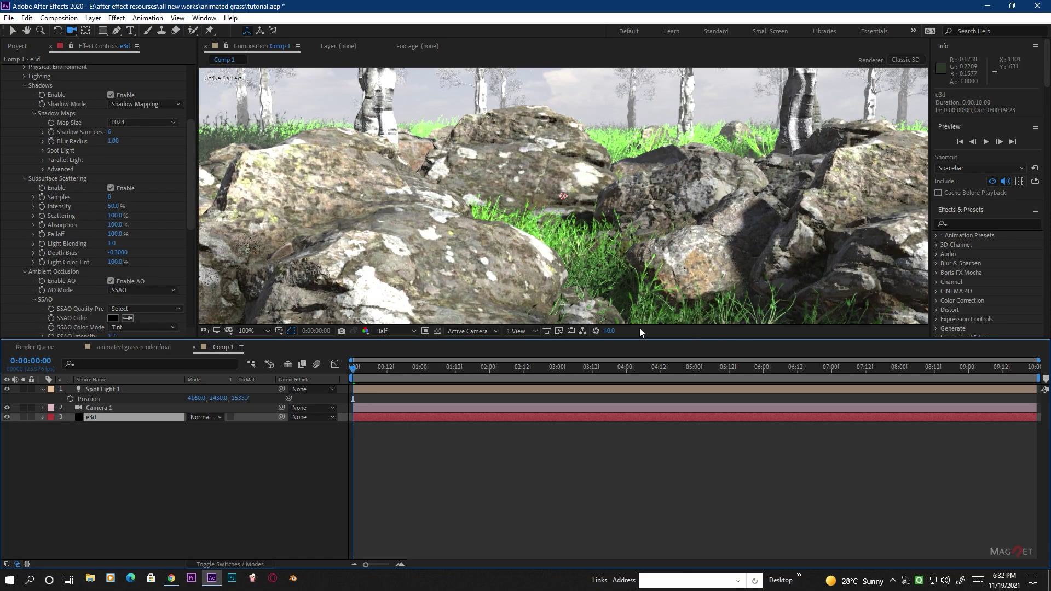
{"action": "key", "text": "comma"}
{"action": "key", "text": "slash"}
{"action": "left_click", "coordinate": [93, 18]}
{"action": "left_click", "coordinate": [129, 455]}
{"action": "left_click", "coordinate": [102, 390]}
{"action": "left_click", "coordinate": [93, 18]}
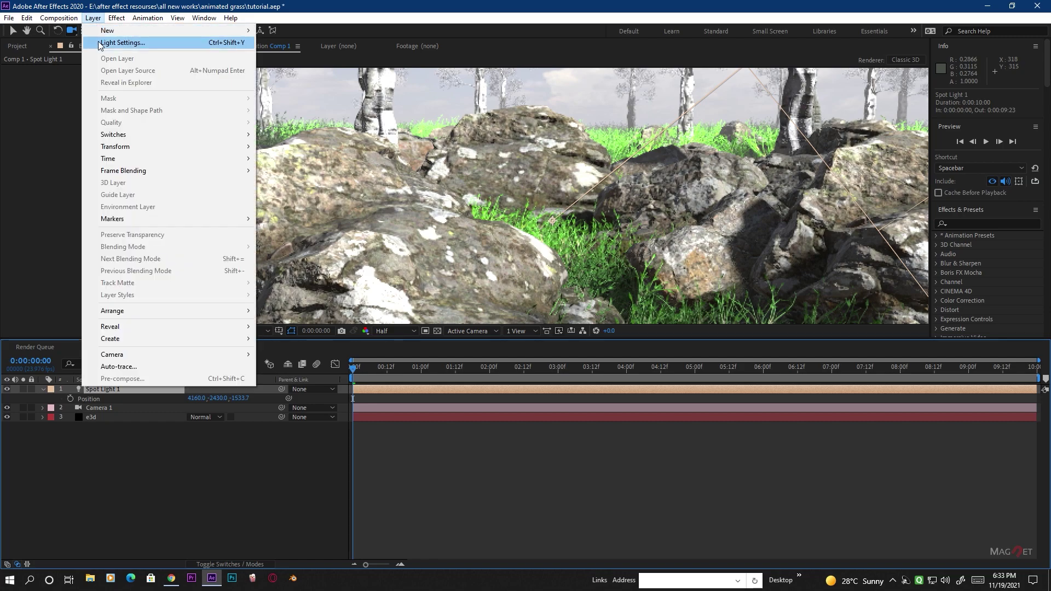
{"action": "left_click", "coordinate": [110, 31]}
{"action": "left_click_drag", "start_coordinate": [109, 13], "coordinate": [626, 96]}
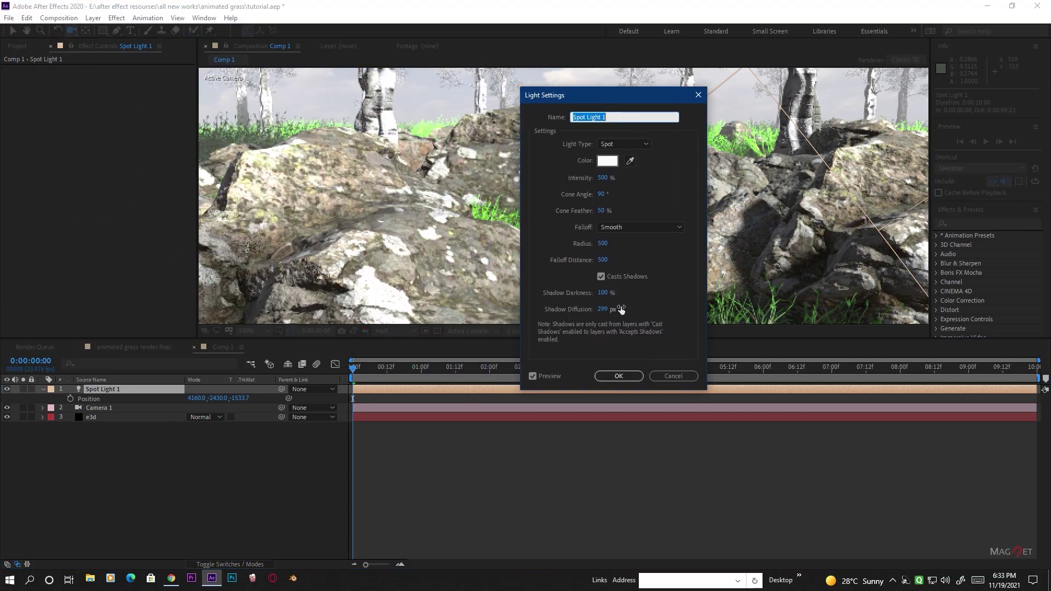
{"action": "left_click_drag", "start_coordinate": [608, 314], "coordinate": [633, 317]}
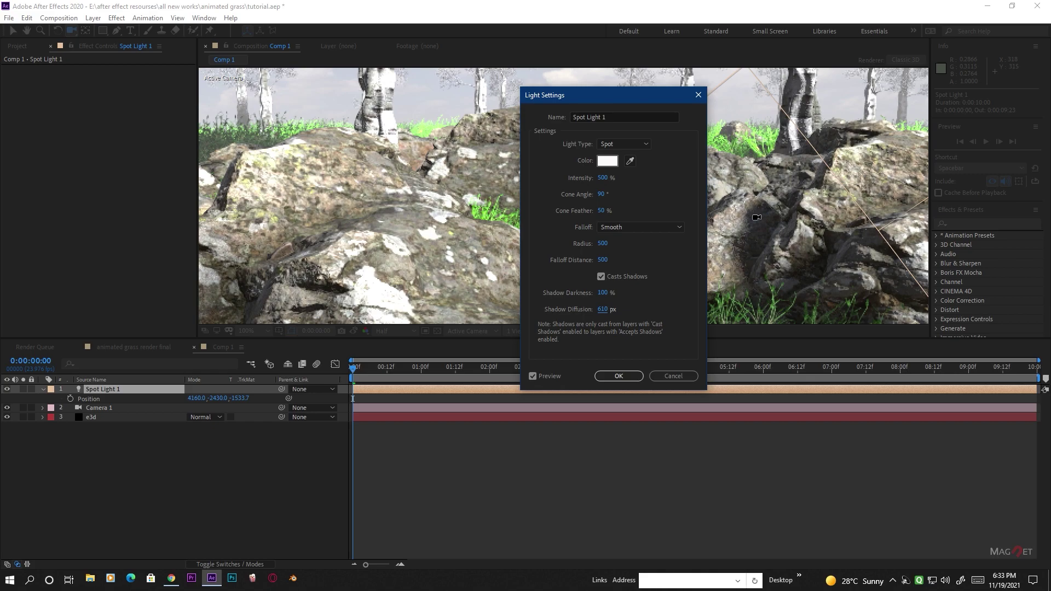
{"action": "left_click", "coordinate": [618, 376]}
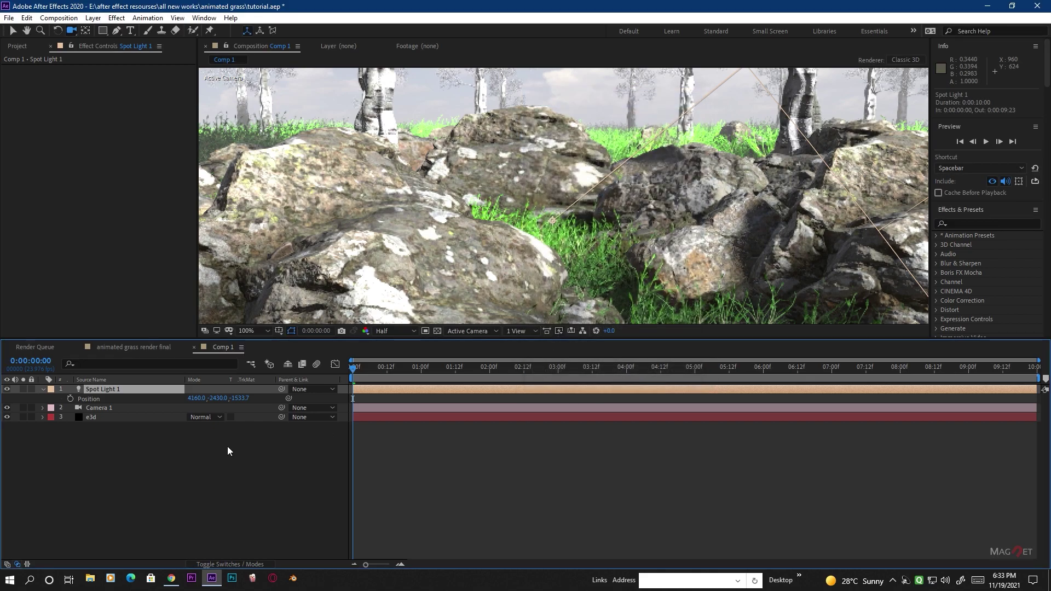
Try 12 shadow samples in the Element effect on the e3d layer and check the shadows in the full frame
{"action": "left_click", "coordinate": [108, 417]}
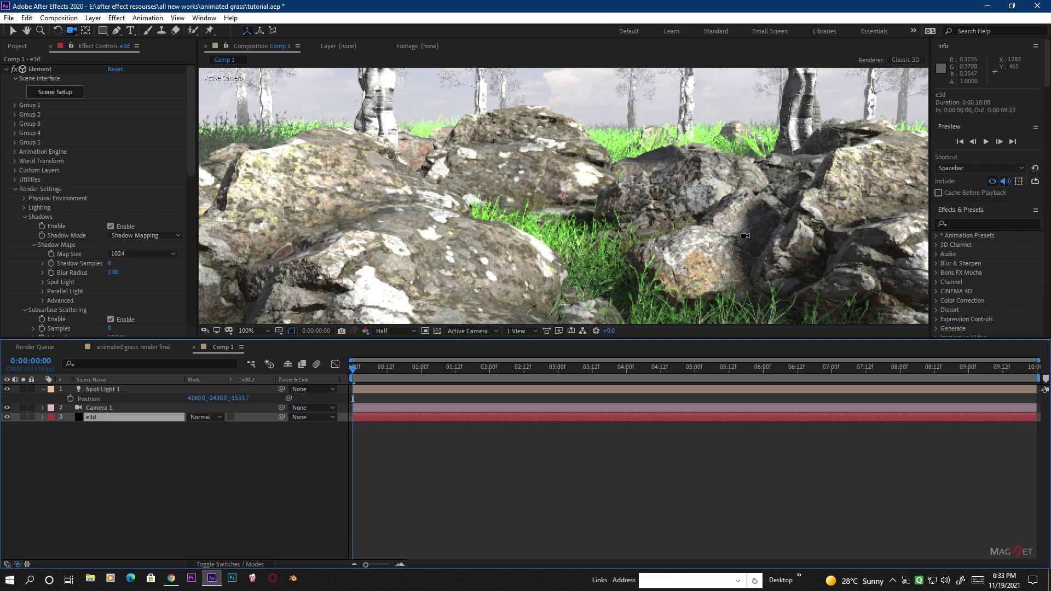
{"action": "left_click", "coordinate": [115, 266]}
{"action": "left_click_drag", "start_coordinate": [142, 265], "coordinate": [144, 265]}
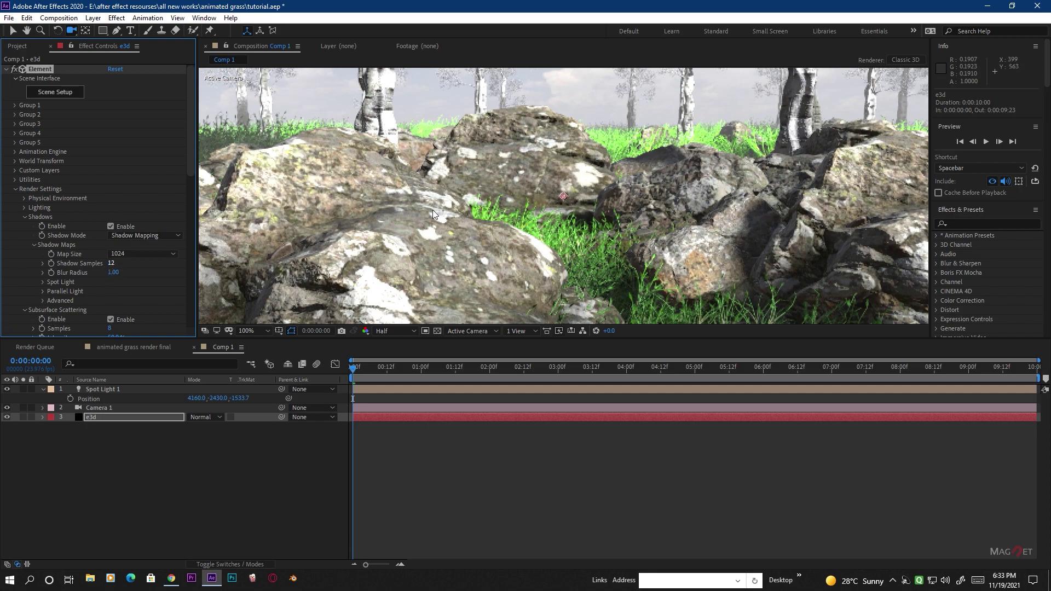
{"action": "left_click", "coordinate": [624, 250]}
{"action": "key", "text": "comma"}
{"action": "key", "text": "comma"}
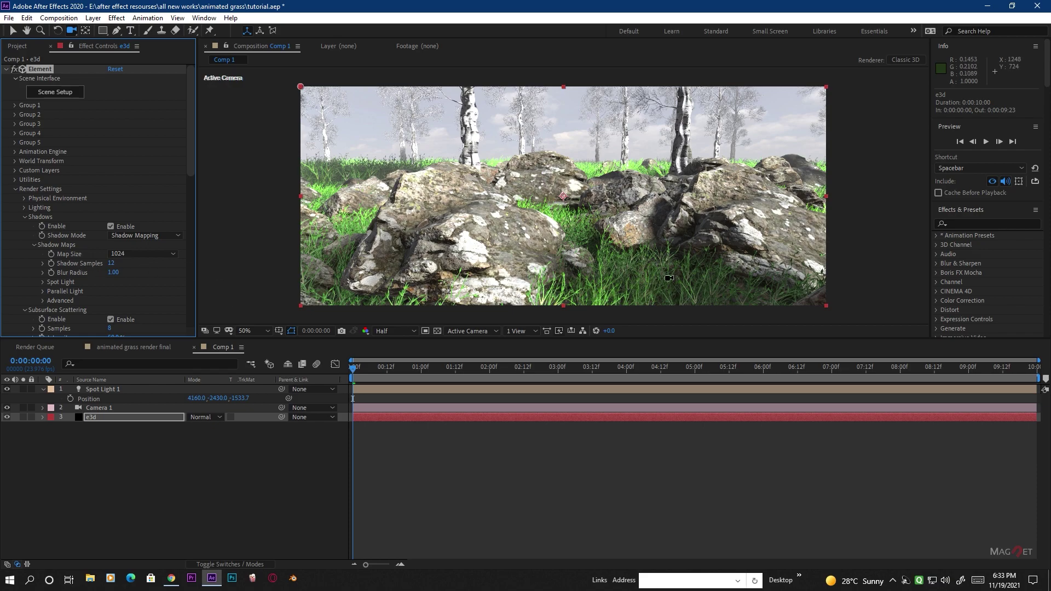
Reset the Element effect's shadow samples to their default and set the shadow map size to 4096
{"action": "right_click", "coordinate": [85, 265]}
{"action": "left_click", "coordinate": [138, 355]}
{"action": "left_click", "coordinate": [125, 255]}
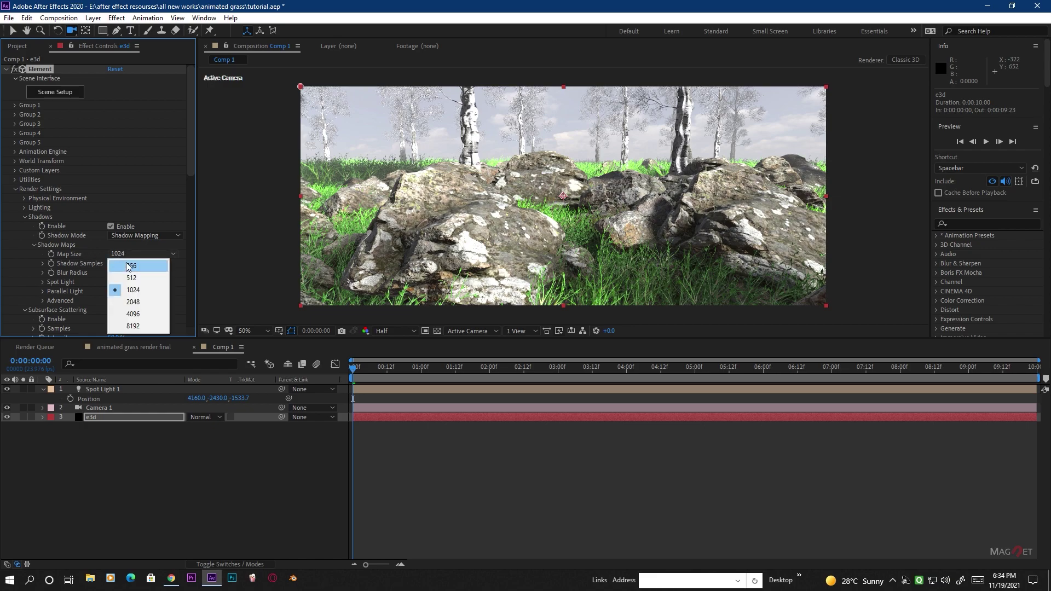
{"action": "left_click", "coordinate": [141, 316]}
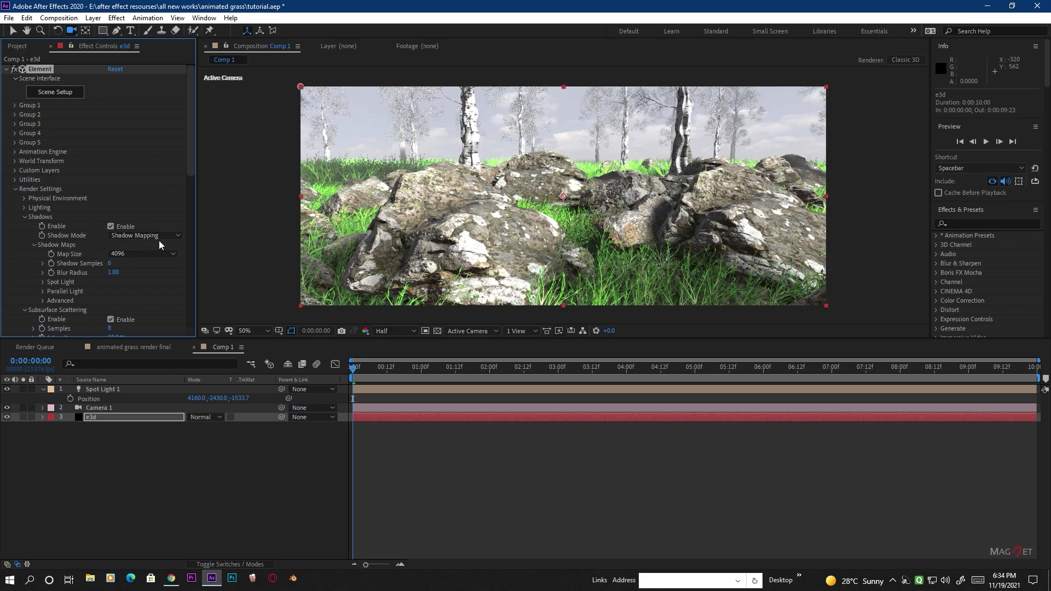
Set the Element effect's fog opacity to 83% and switch its render mode to Draft
{"action": "scroll", "coordinate": [77, 260], "scroll_direction": "down", "scroll_amount": 12}
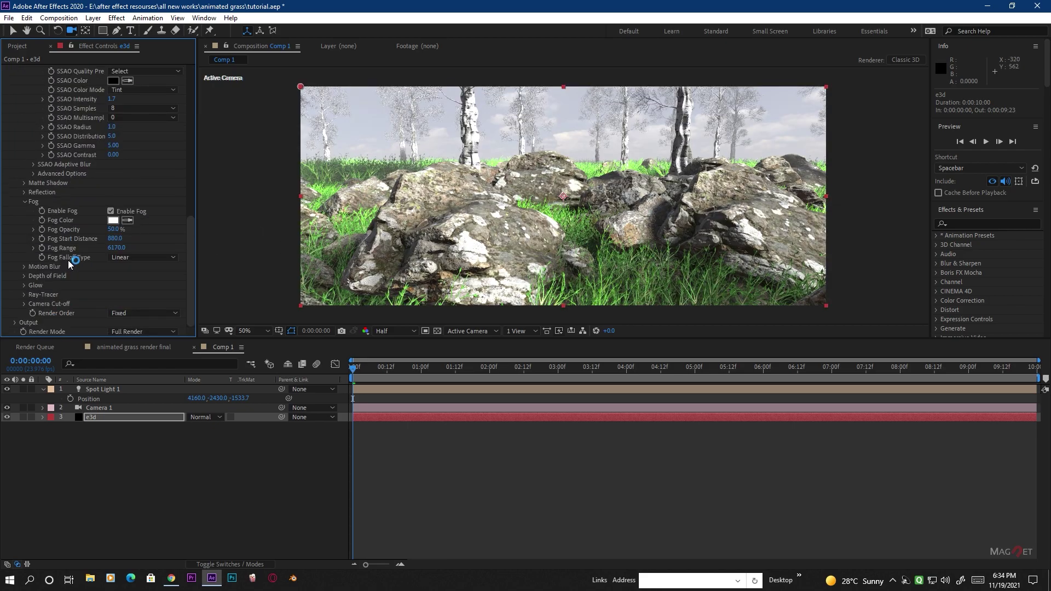
{"action": "left_click_drag", "start_coordinate": [116, 230], "coordinate": [135, 230]}
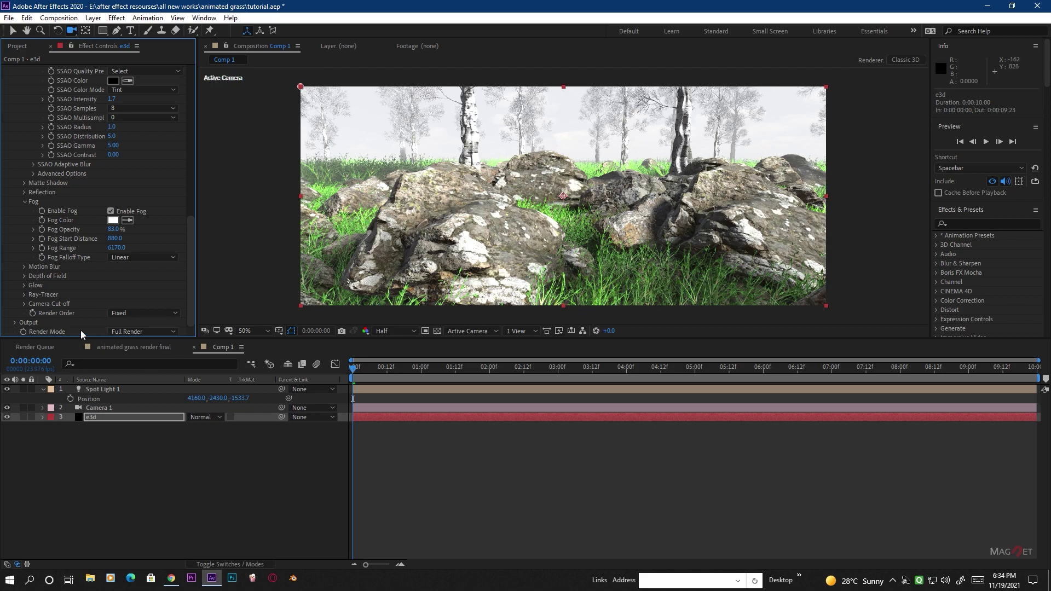
{"action": "left_click", "coordinate": [135, 331]}
{"action": "left_click", "coordinate": [137, 371]}
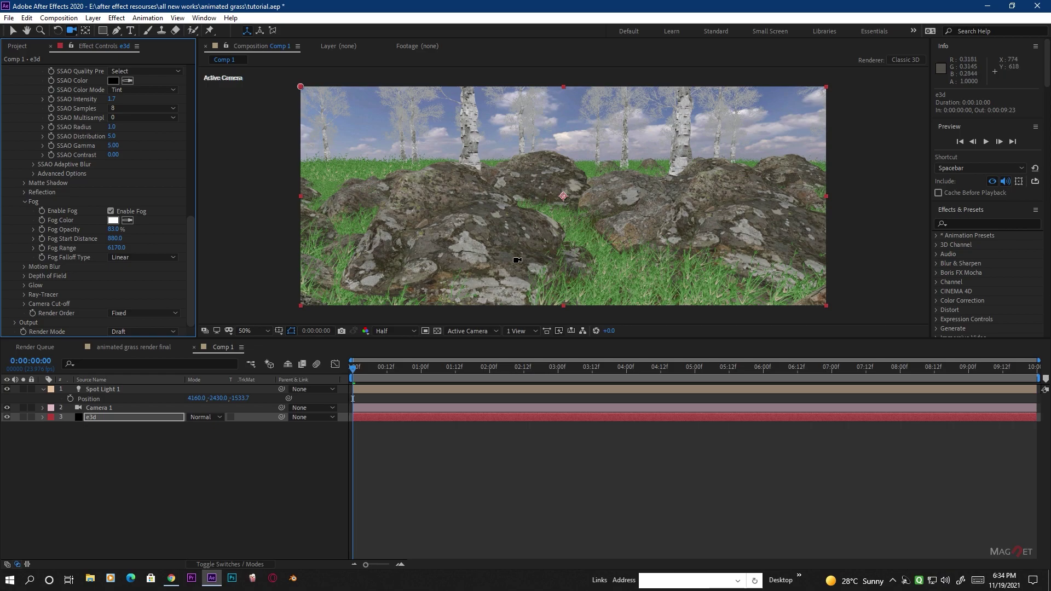
Keyframe Camera 1's X Rotation from 30° at 0:00:01:00 to 0° at 0:00:04:00
{"action": "left_click", "coordinate": [109, 409]}
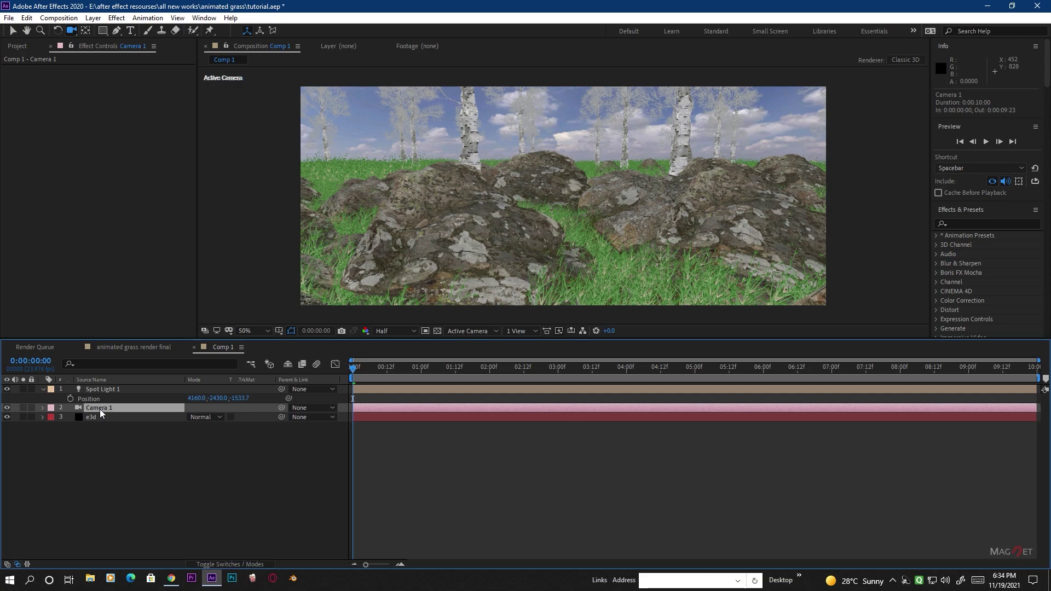
{"action": "key", "text": "r"}
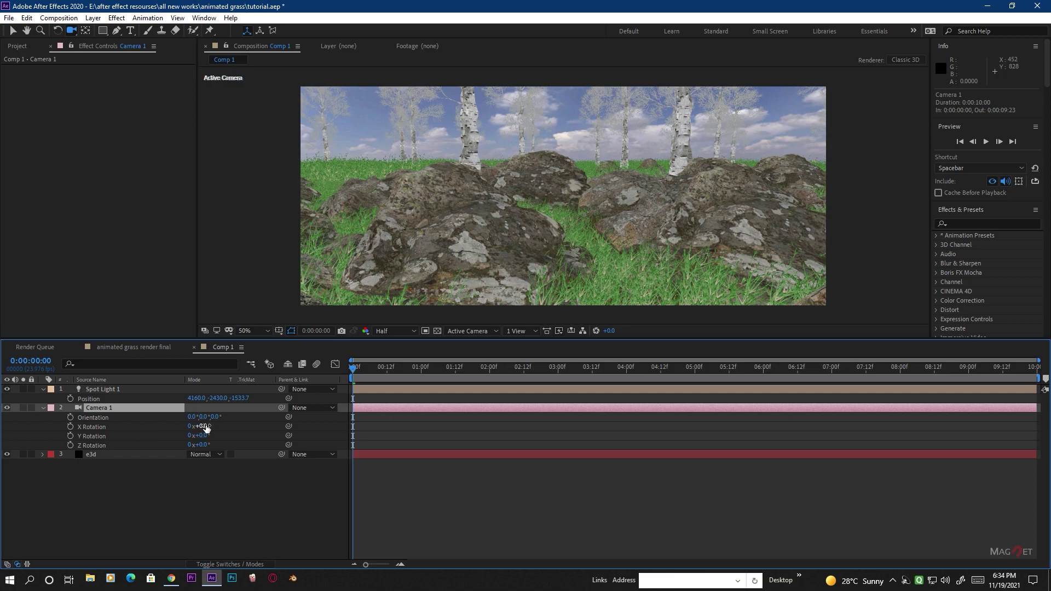
{"action": "left_click_drag", "start_coordinate": [207, 427], "coordinate": [226, 427]}
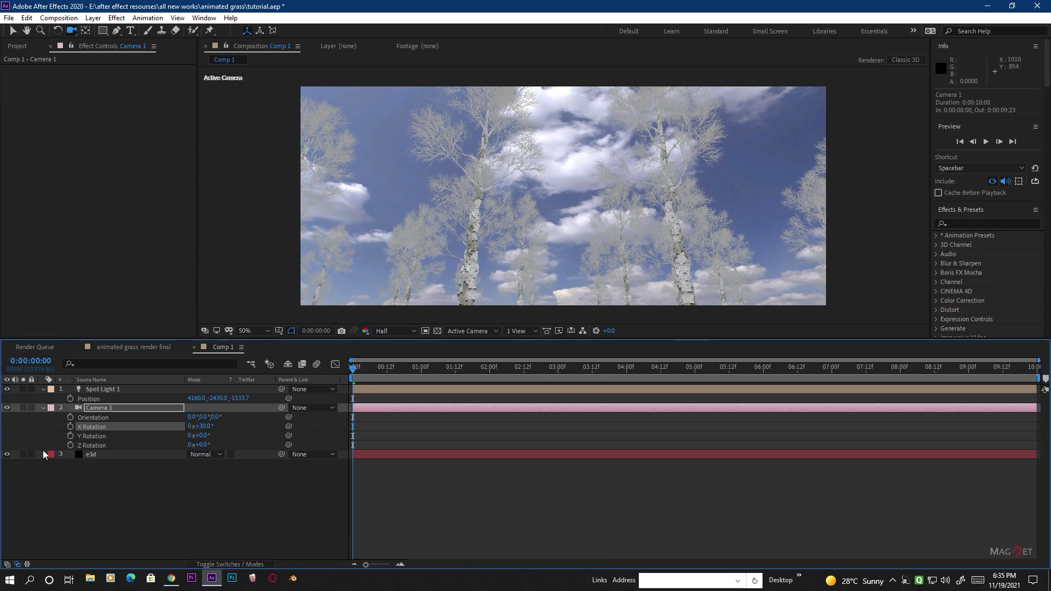
{"action": "left_click_drag", "start_coordinate": [376, 374], "coordinate": [422, 378]}
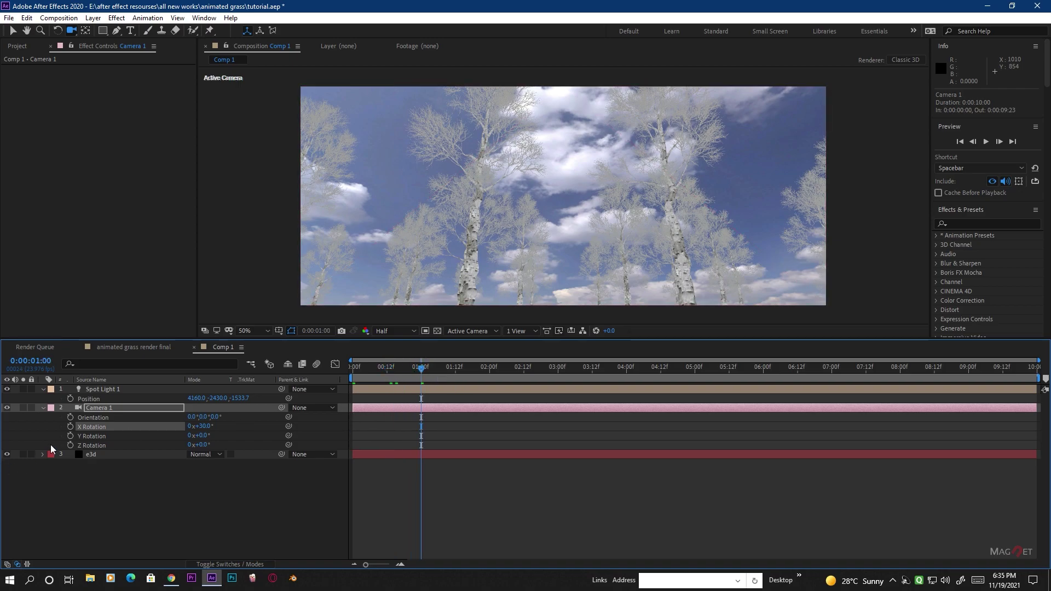
{"action": "left_click", "coordinate": [70, 427]}
{"action": "left_click_drag", "start_coordinate": [422, 376], "coordinate": [630, 383]}
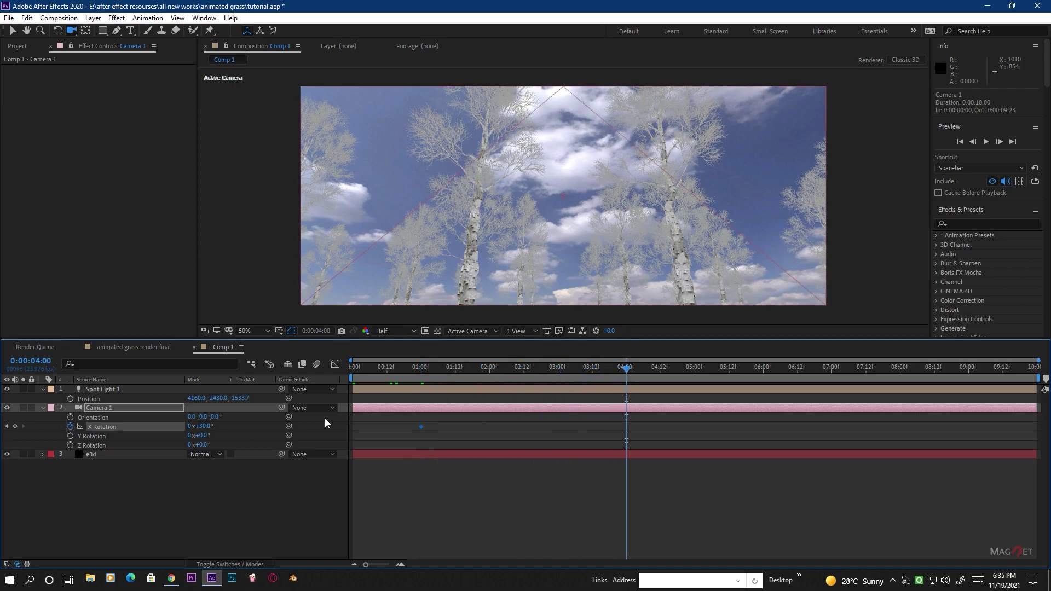
{"action": "left_click_drag", "start_coordinate": [204, 427], "coordinate": [206, 434]}
Set Camera 1's Zoom to about 1227.7 pixels in its camera options
{"action": "left_click", "coordinate": [112, 409]}
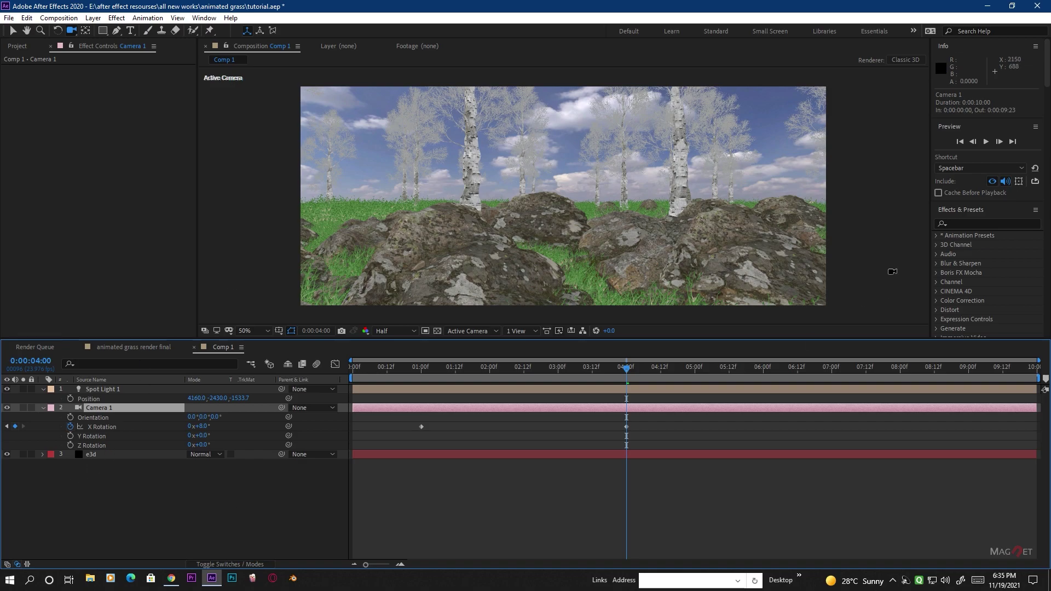
{"action": "key", "text": "a"}
{"action": "key", "text": "a"}
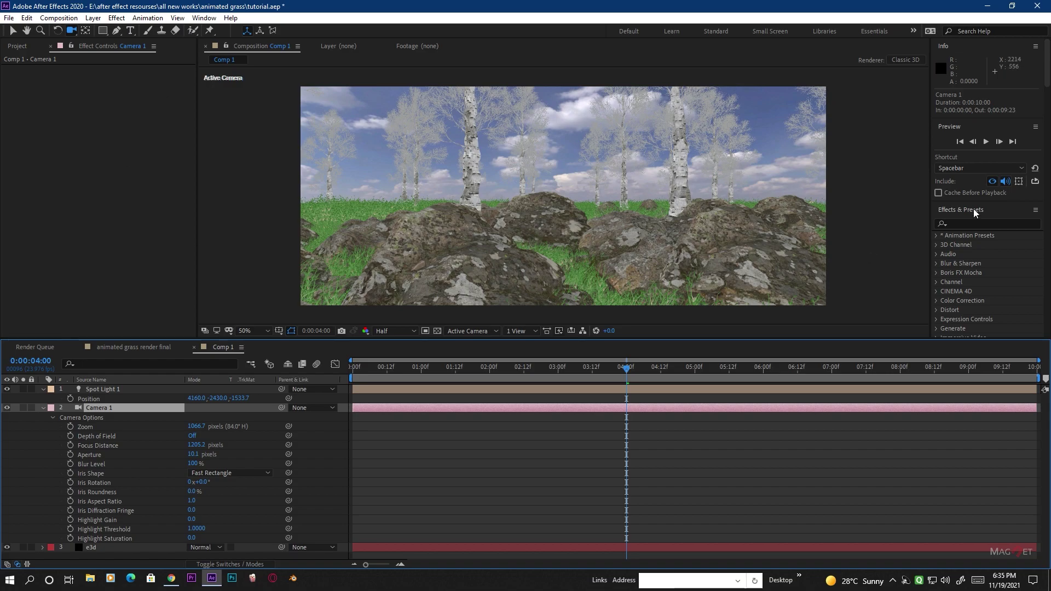
{"action": "left_click_drag", "start_coordinate": [196, 427], "coordinate": [276, 432]}
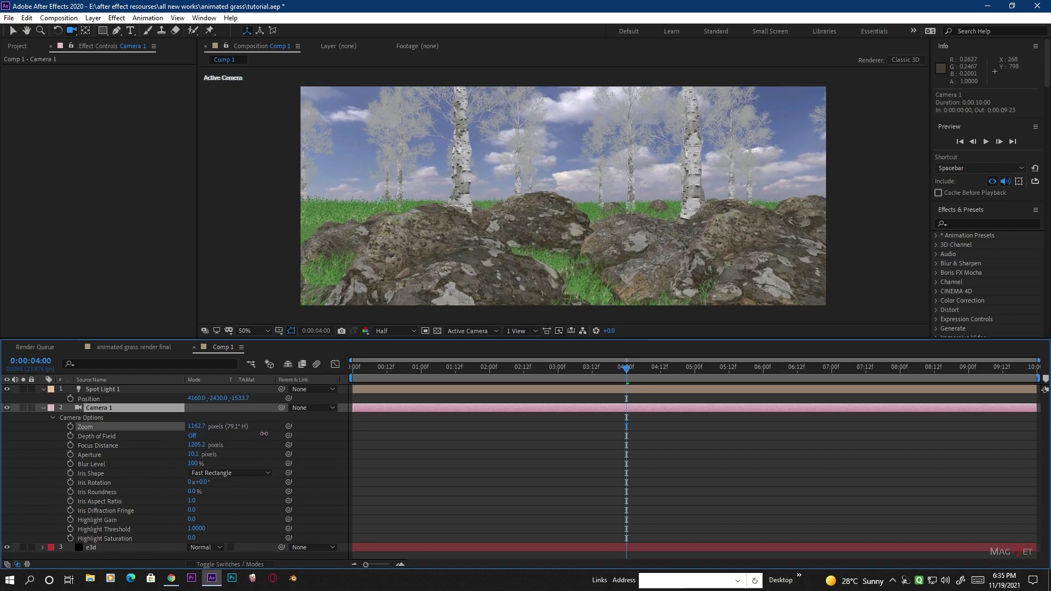
{"action": "left_click_drag", "start_coordinate": [264, 434], "coordinate": [624, 46]}
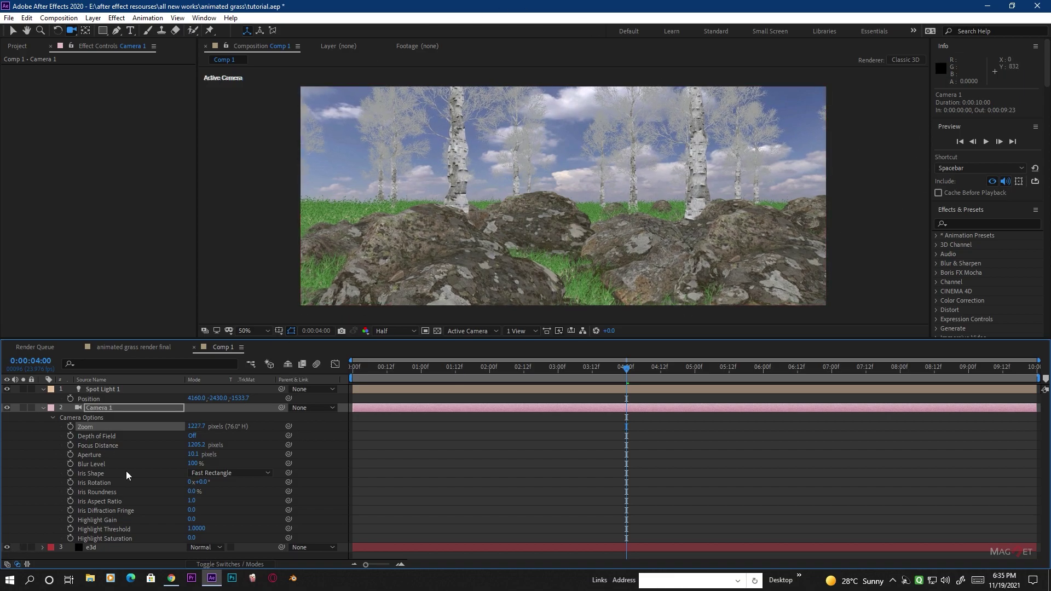
Preview the camera tilt from the start, with the work area limited to about the first four seconds
{"action": "left_click_drag", "start_coordinate": [627, 367], "coordinate": [345, 366]}
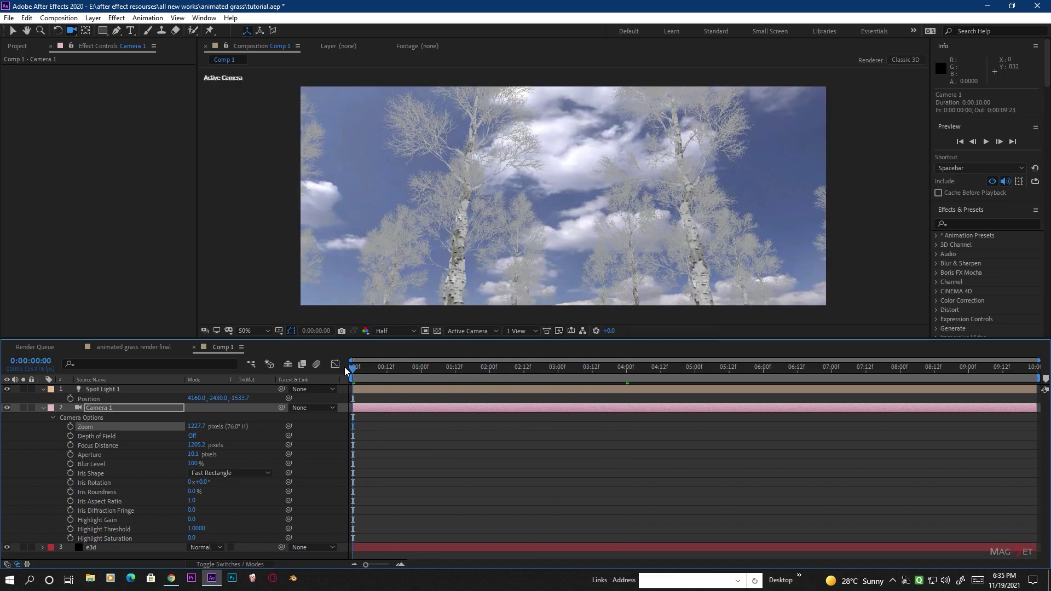
{"action": "key", "text": "space"}
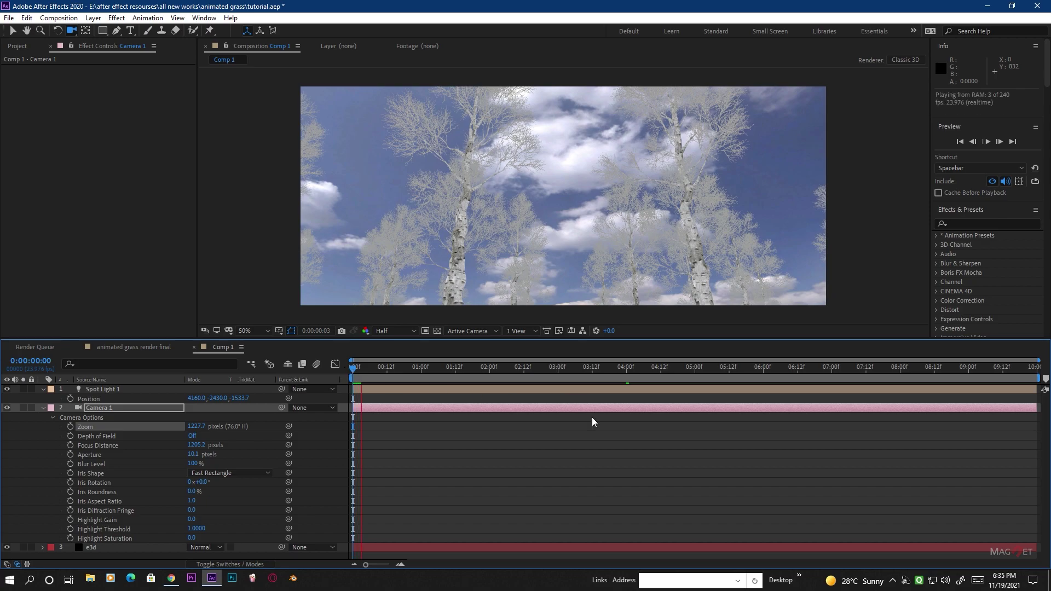
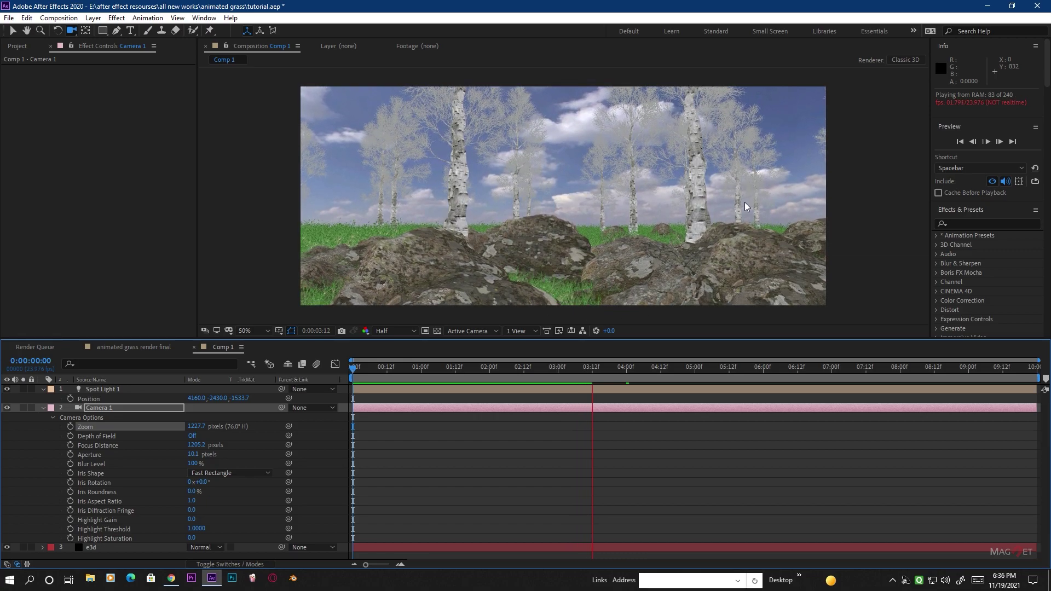
{"action": "left_click", "coordinate": [631, 381]}
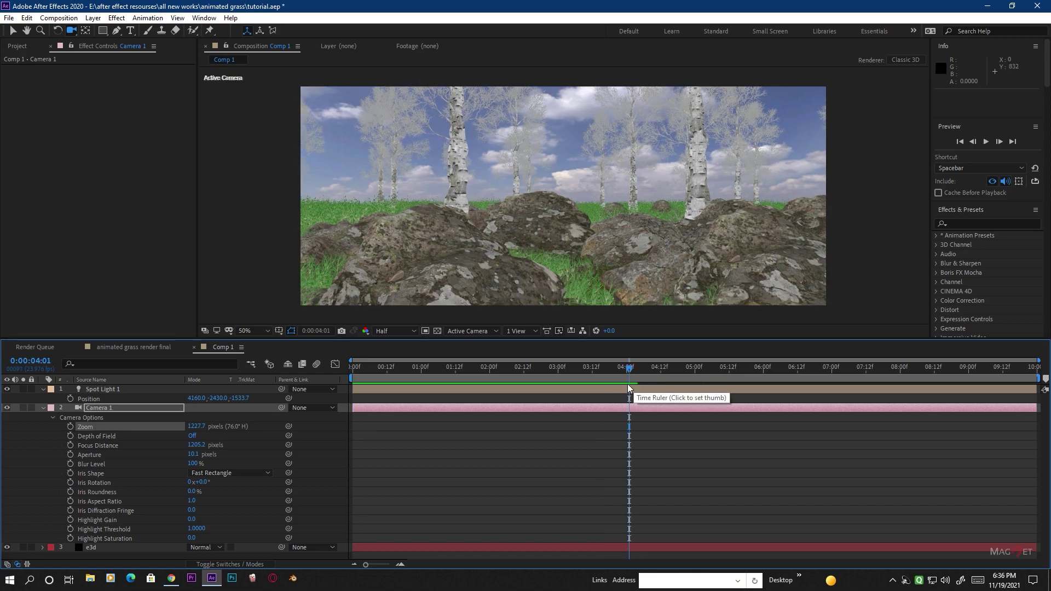
{"action": "key", "text": "n"}
{"action": "left_click_drag", "start_coordinate": [623, 366], "coordinate": [498, 390]}
{"action": "key", "text": "space"}
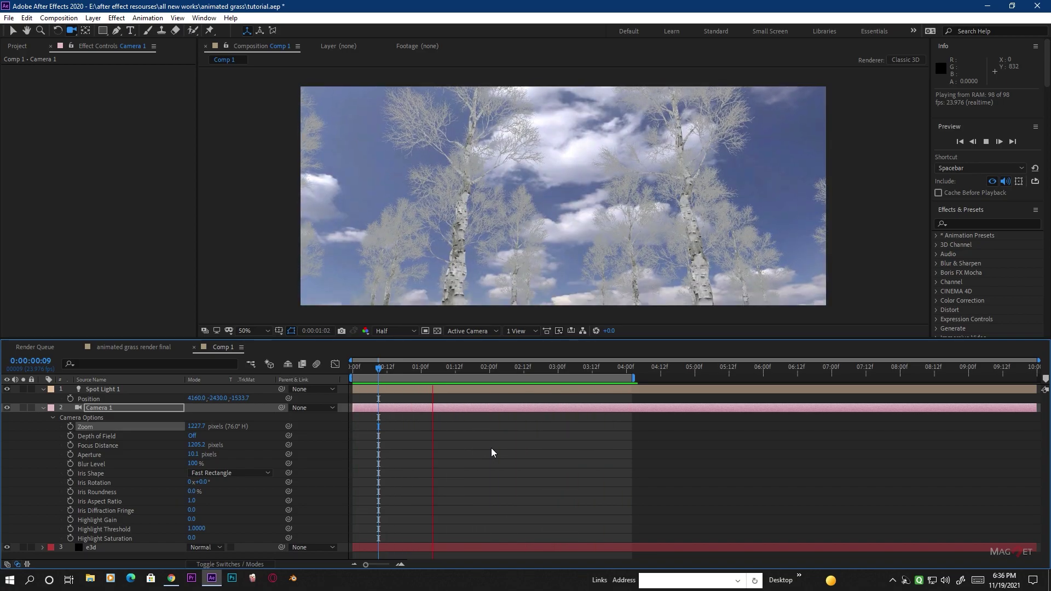
{"action": "key", "text": "space"}
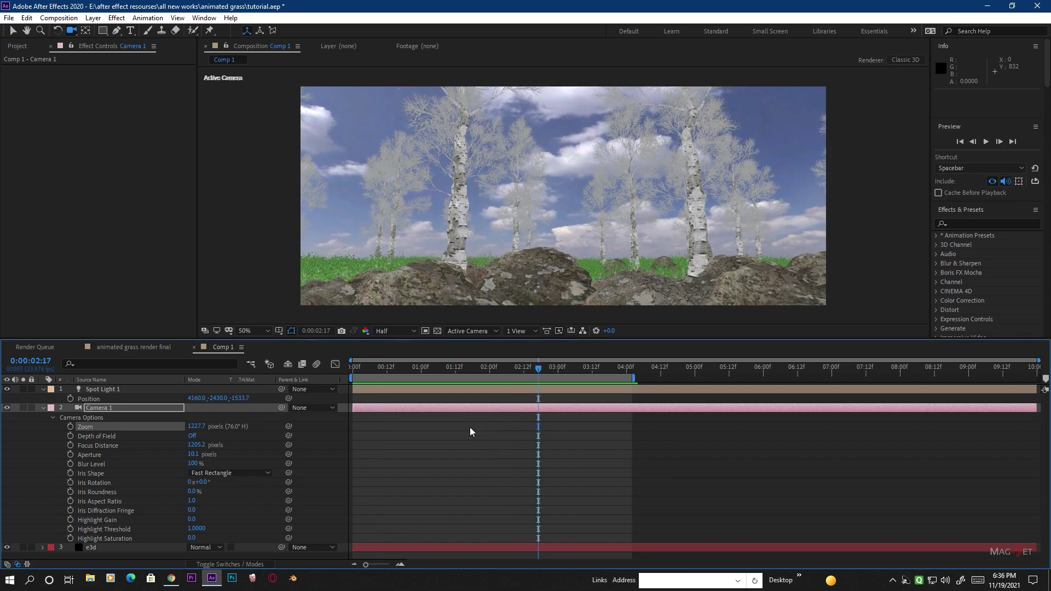
Extend the work area to the full ten-second composition and scrub the current time to 0:00:03:01
{"action": "left_click_drag", "start_coordinate": [527, 374], "coordinate": [353, 367]}
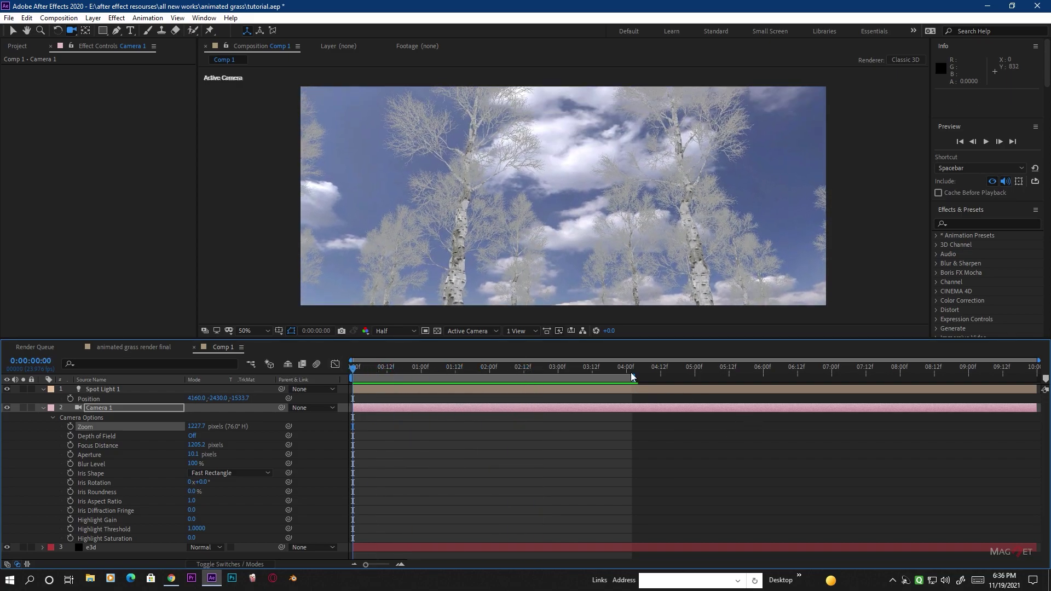
{"action": "left_click_drag", "start_coordinate": [635, 379], "coordinate": [1038, 379]}
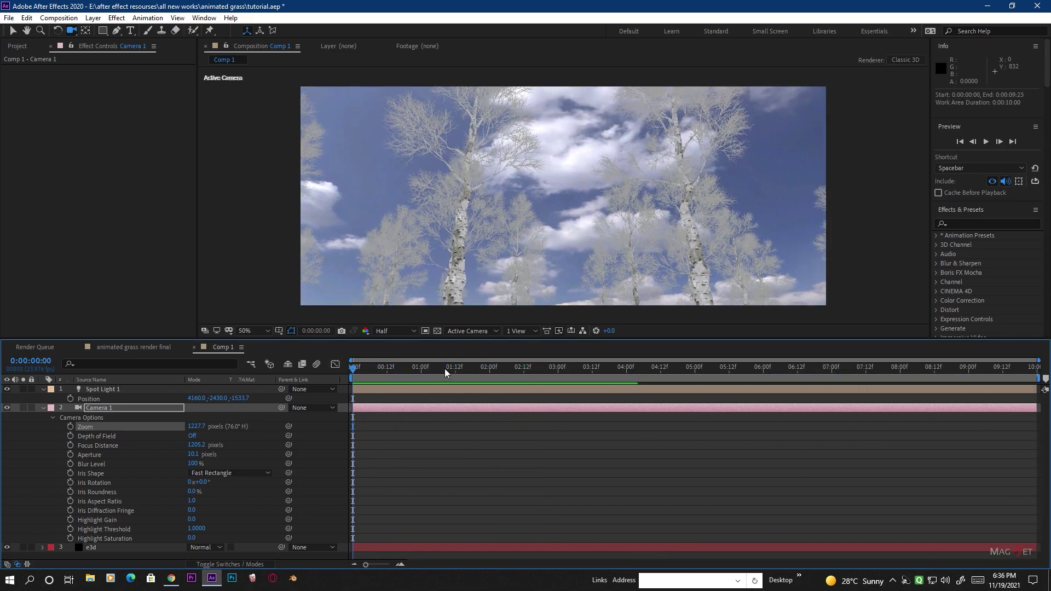
{"action": "left_click", "coordinate": [593, 368]}
{"action": "left_click_drag", "start_coordinate": [608, 373], "coordinate": [561, 378]}
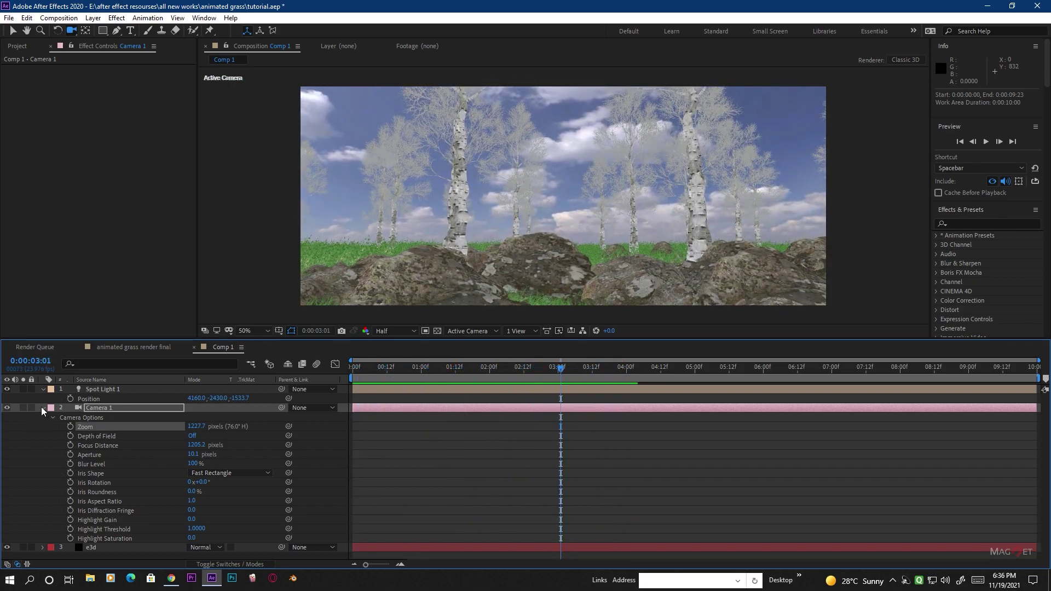
Add the expression wiggle(1,50) to Camera 1's Point of Interest
{"action": "left_click", "coordinate": [97, 409]}
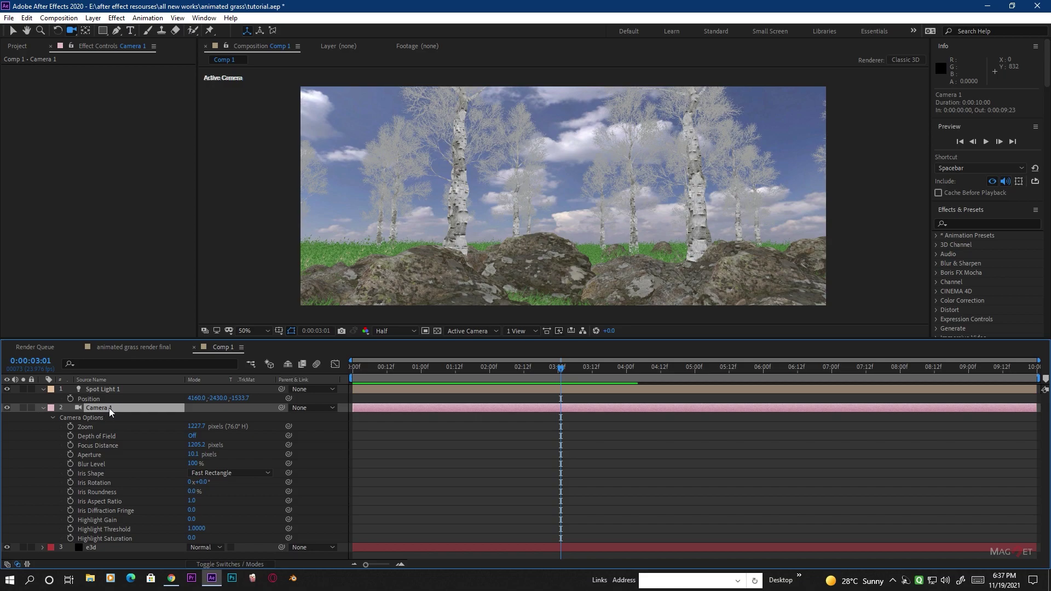
{"action": "key", "text": "a"}
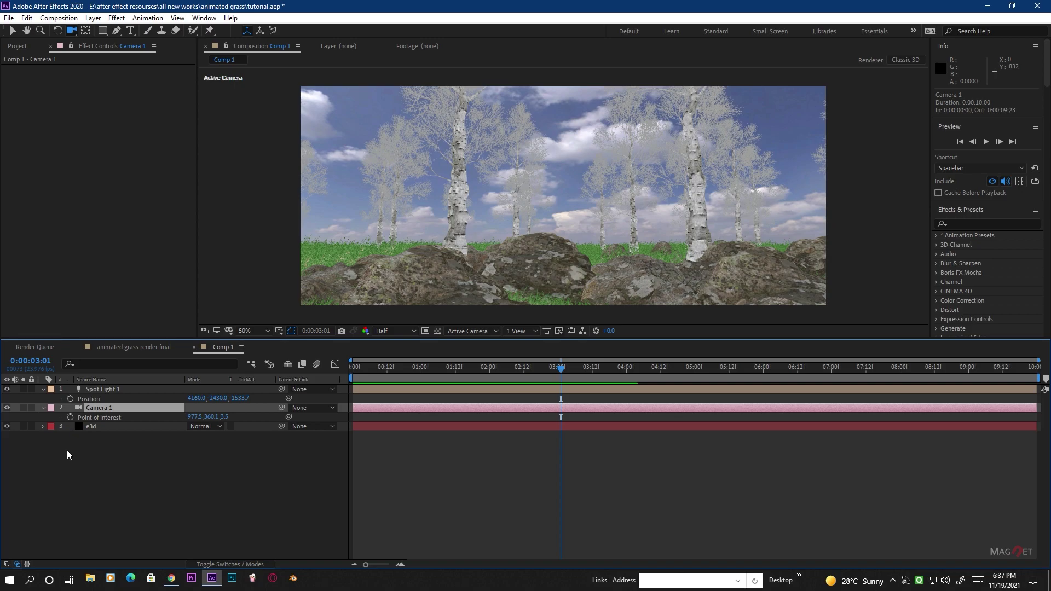
{"action": "left_click", "coordinate": [71, 417], "text": "alt"}
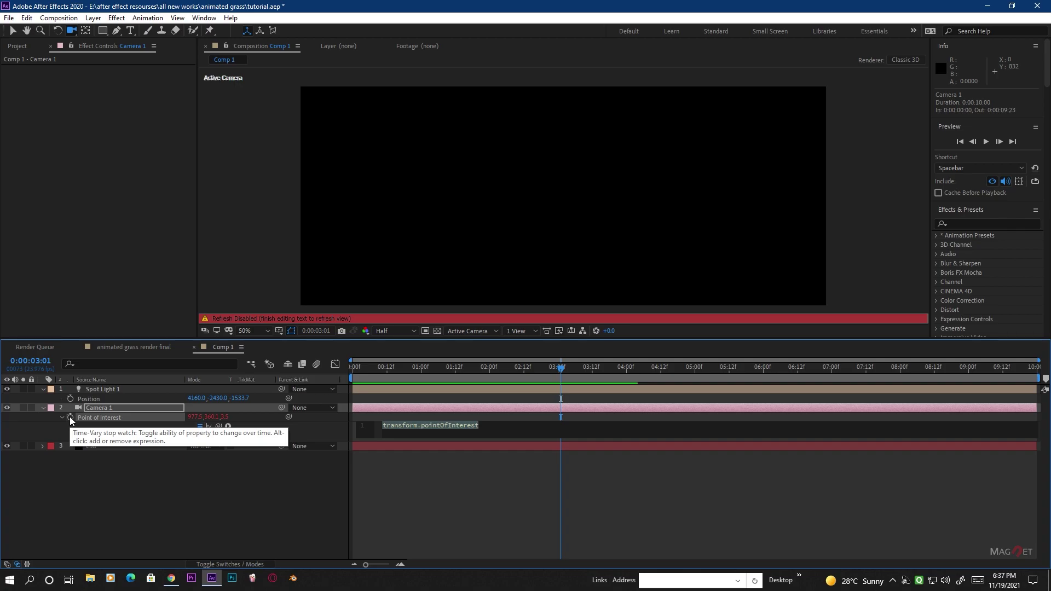
{"action": "type", "text": "wi"}
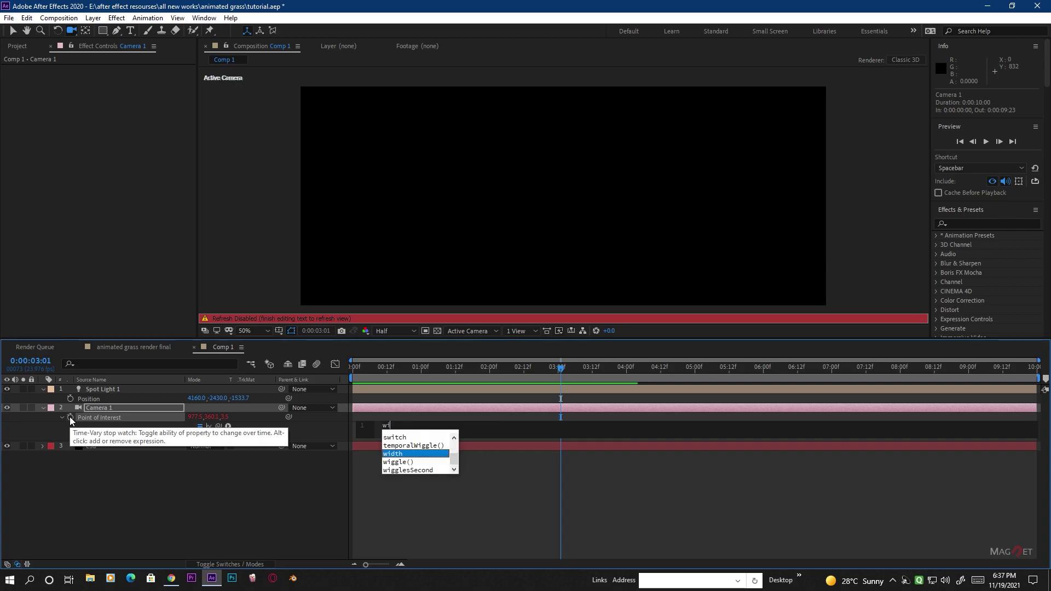
{"action": "type", "text": "ggle"}
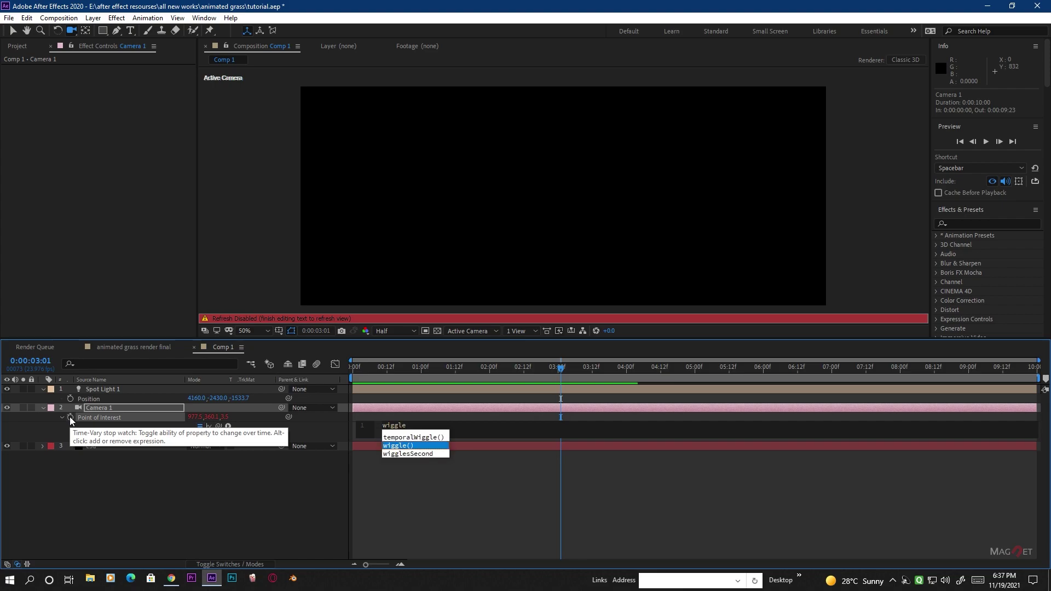
{"action": "key", "text": "Return"}
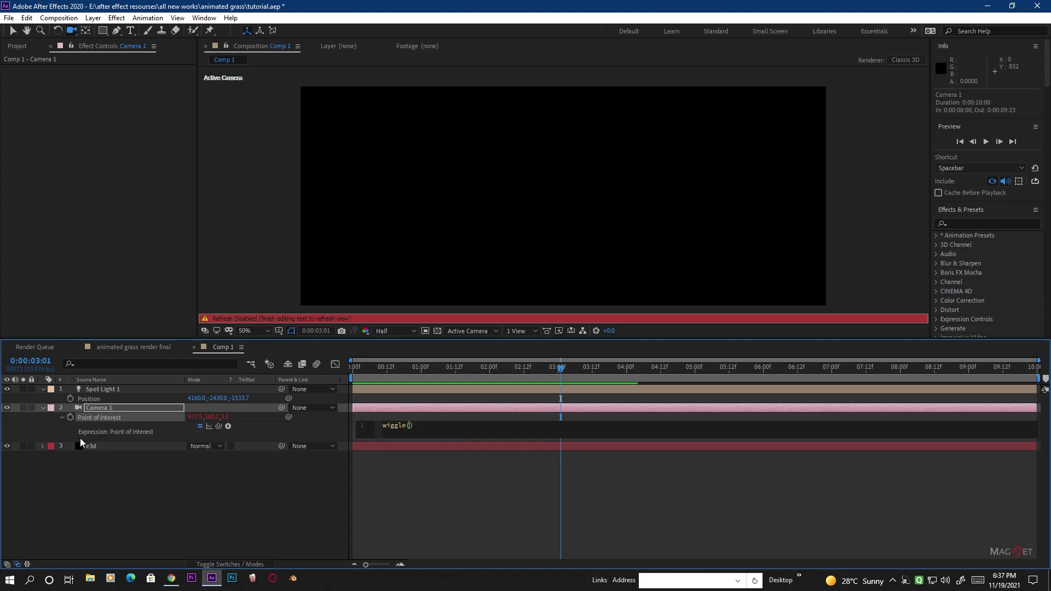
{"action": "key", "text": "Left"}
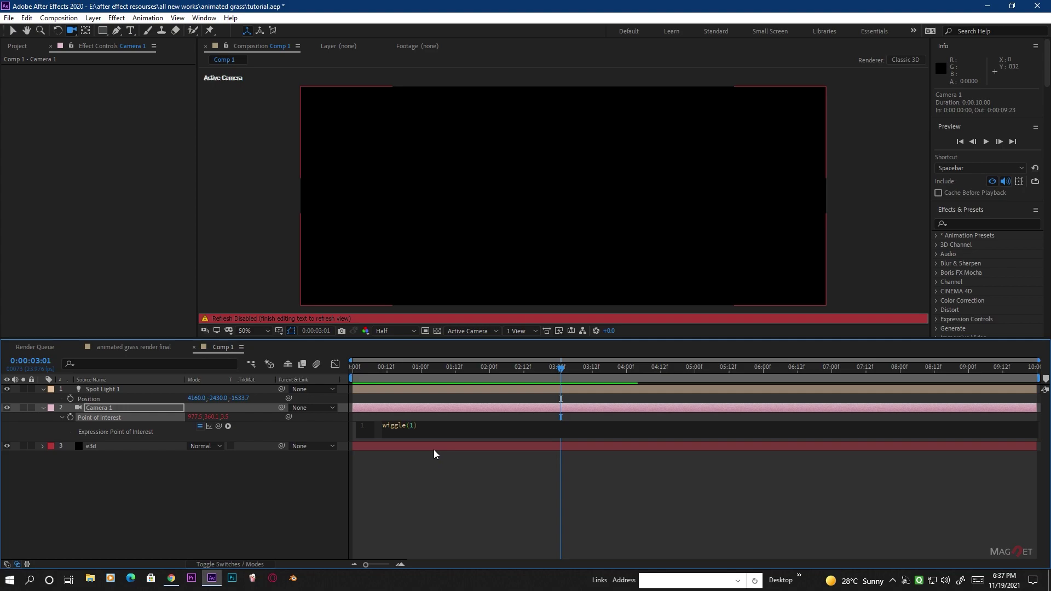
{"action": "type", "text": "1,5"}
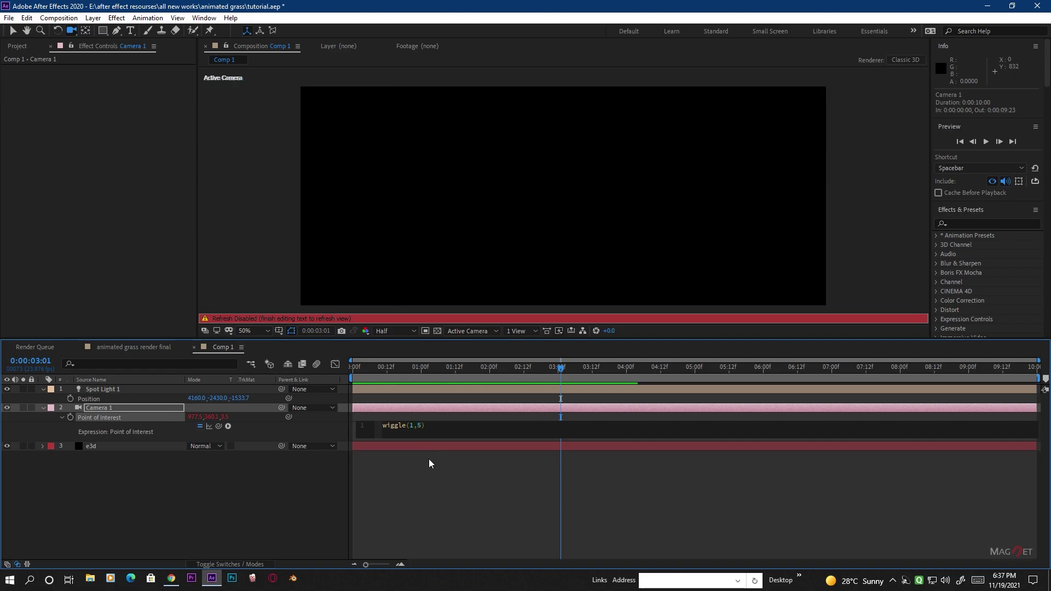
{"action": "type", "text": "0"}
Preview the camera wiggle from near the start of the composition and replay its opening seconds
{"action": "left_click_drag", "start_coordinate": [470, 368], "coordinate": [359, 375]}
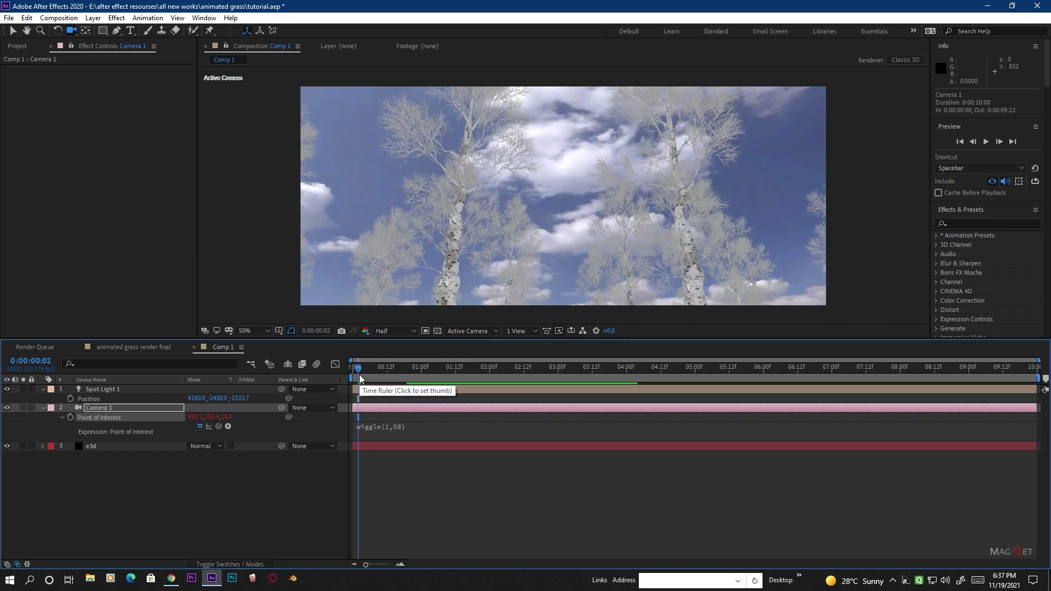
{"action": "key", "text": "space"}
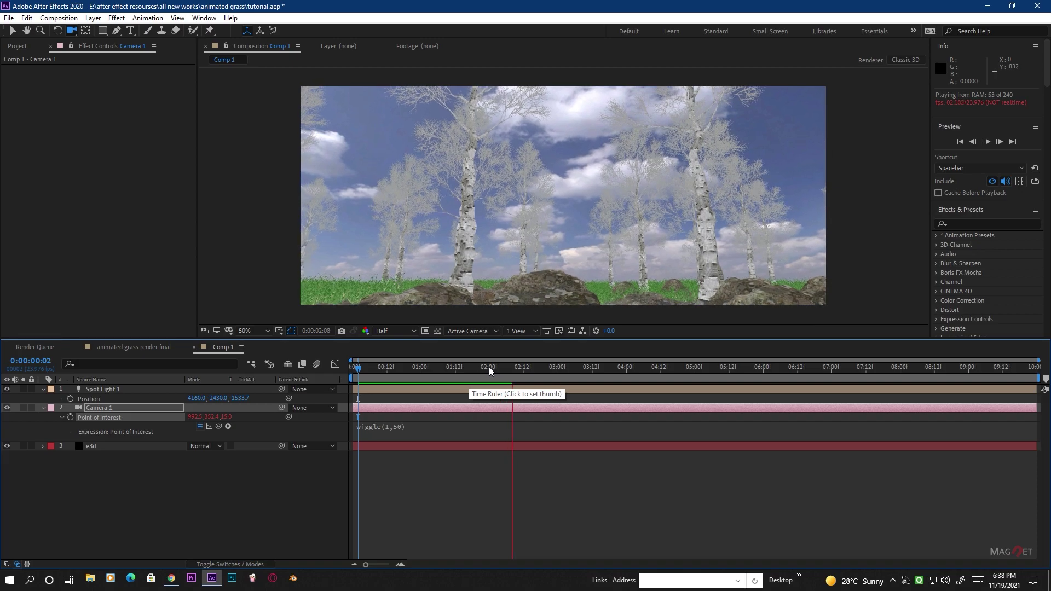
{"action": "left_click", "coordinate": [372, 367]}
{"action": "key", "text": "space"}
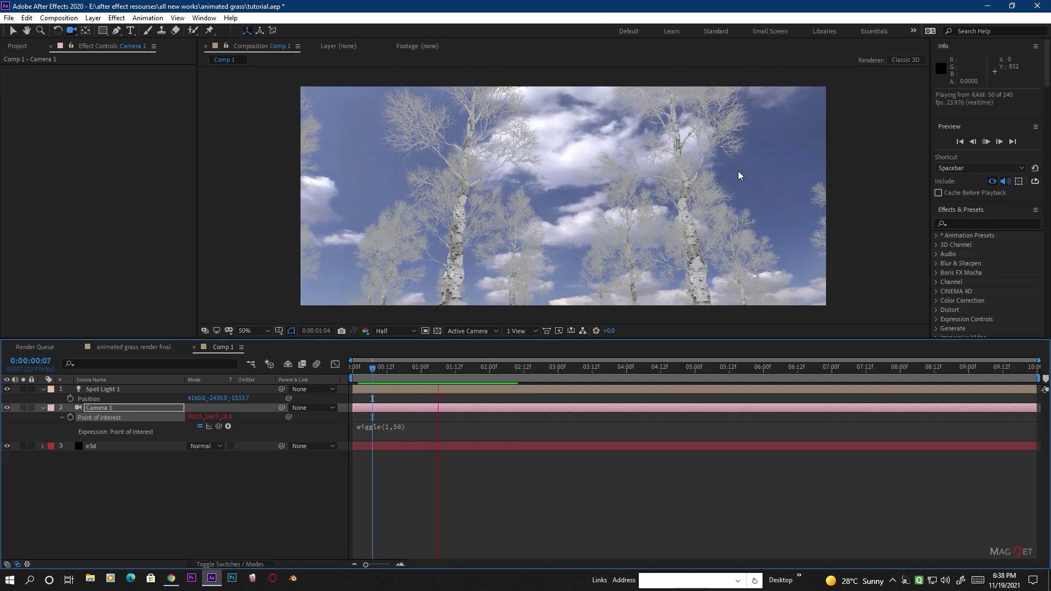
{"action": "left_click_drag", "start_coordinate": [471, 367], "coordinate": [398, 378]}
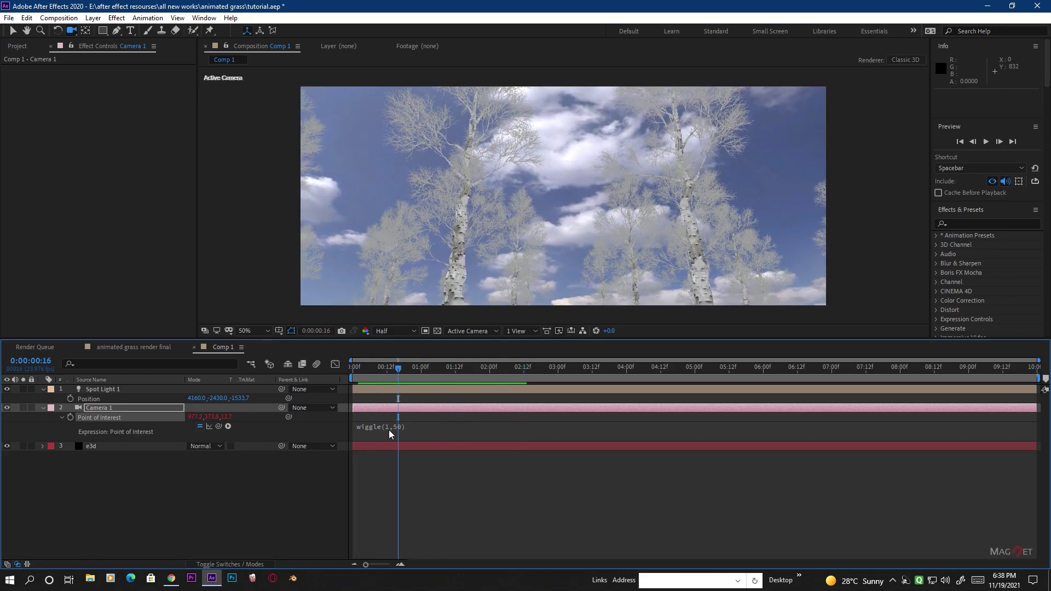
Change the Point of Interest expression on Camera 1 to wiggle(.5,50) and preview the slower movement
{"action": "left_click", "coordinate": [390, 430]}
{"action": "double_click", "coordinate": [414, 427]}
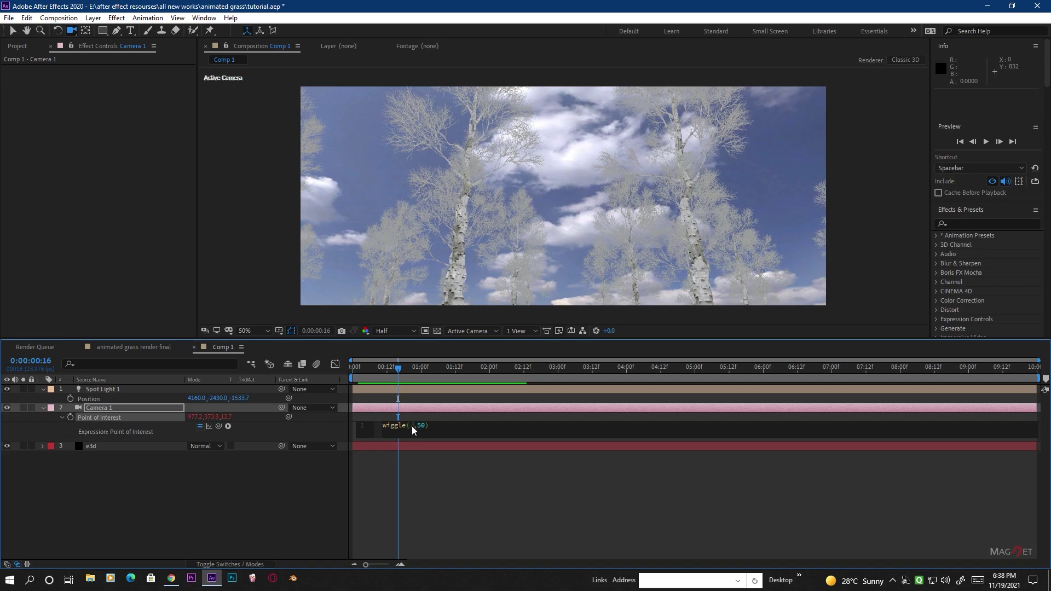
{"action": "mouse_move", "coordinate": [429, 365]}
{"action": "left_mouse_down"}
{"action": "mouse_move", "coordinate": [352, 369]}
{"action": "mouse_move", "coordinate": [410, 366]}
{"action": "left_mouse_up"}
{"action": "key", "text": "space"}
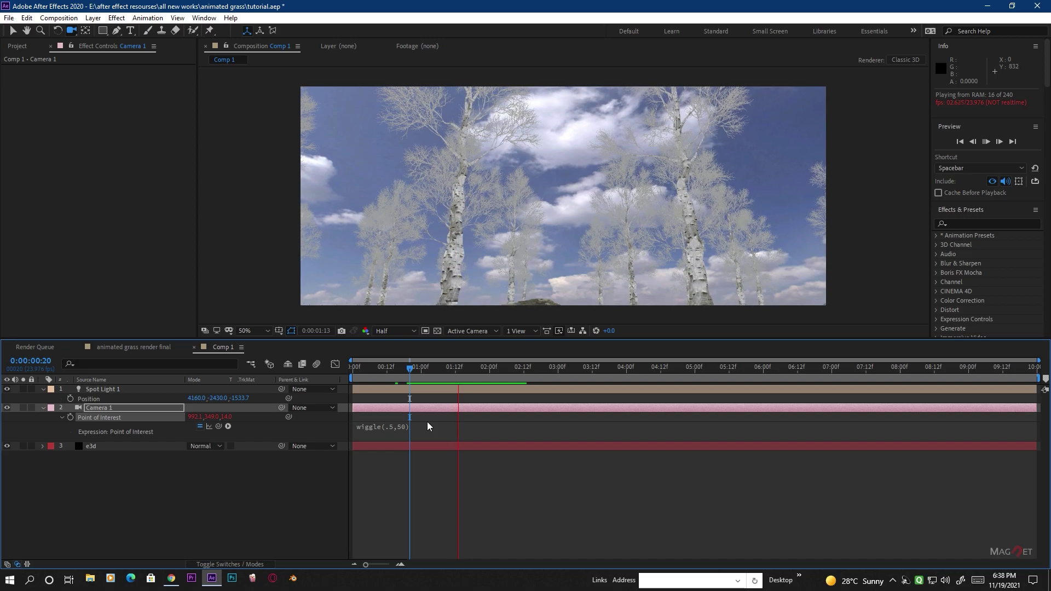
{"action": "left_click_drag", "start_coordinate": [465, 368], "coordinate": [647, 384]}
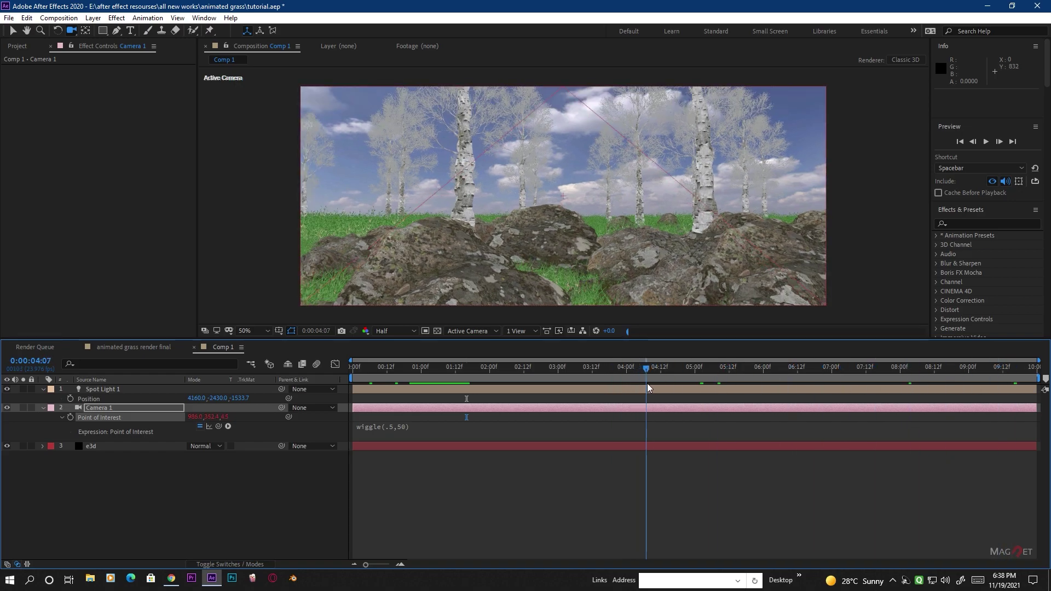
Create a null object as a 3D layer and parent Camera 1 to it
{"action": "left_click", "coordinate": [110, 410]}
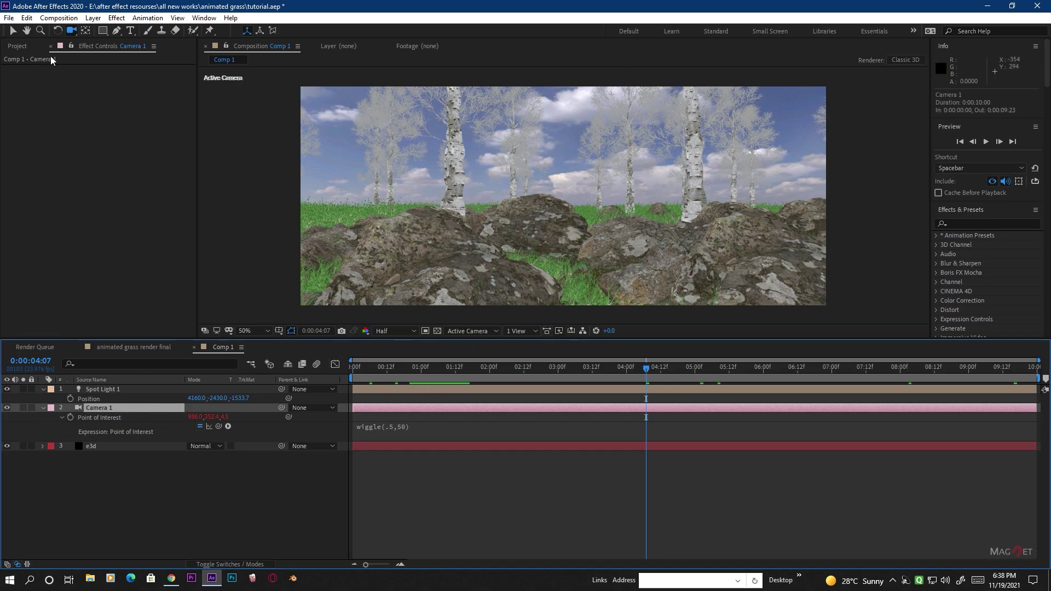
{"action": "left_click", "coordinate": [90, 18]}
{"action": "mouse_move", "coordinate": [100, 32]}
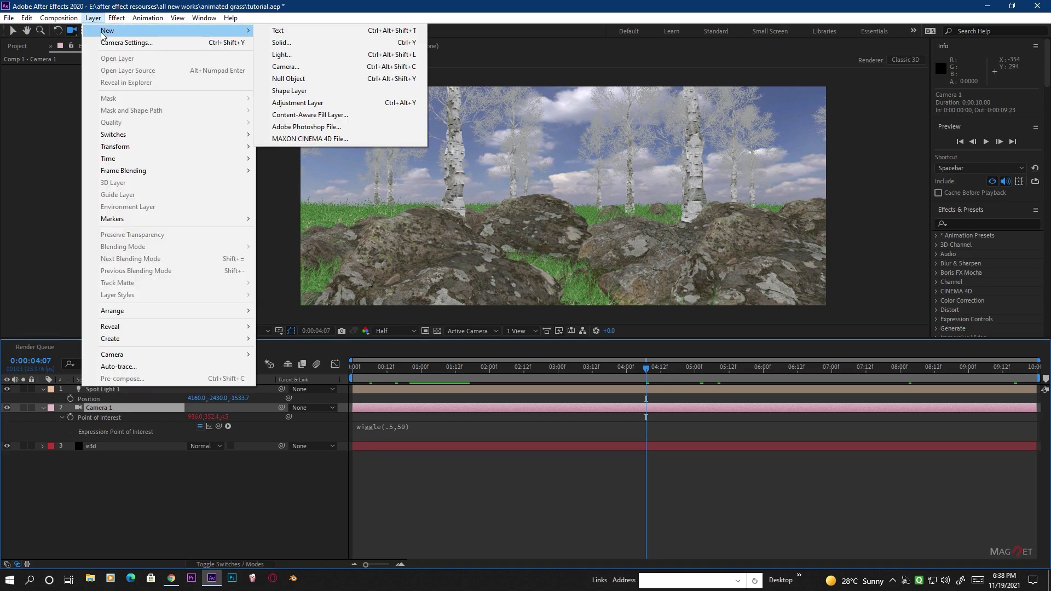
{"action": "left_click", "coordinate": [311, 78]}
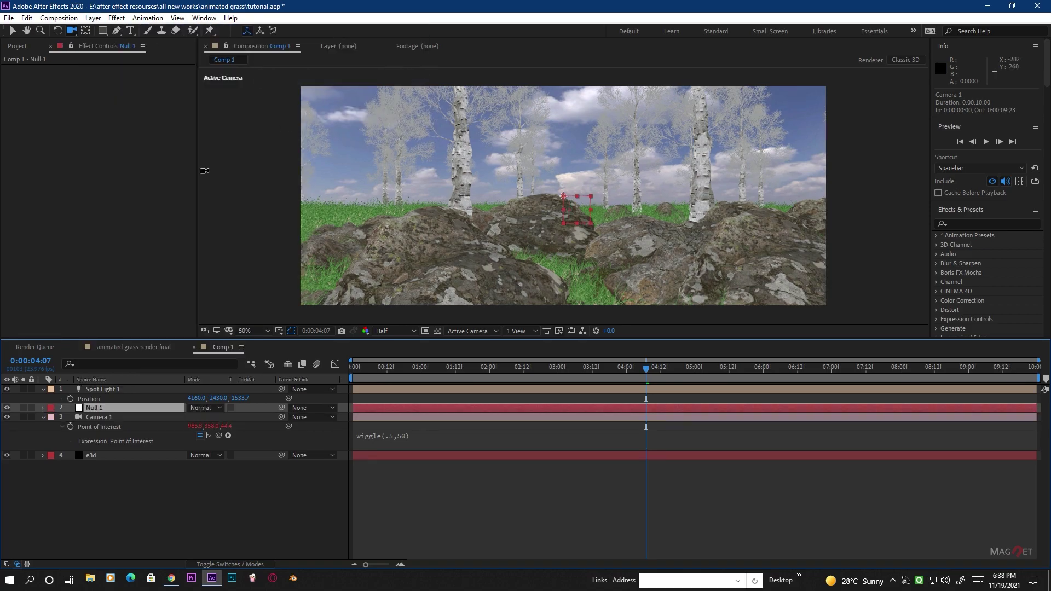
{"action": "left_click", "coordinate": [242, 565]}
{"action": "left_click", "coordinate": [248, 408]}
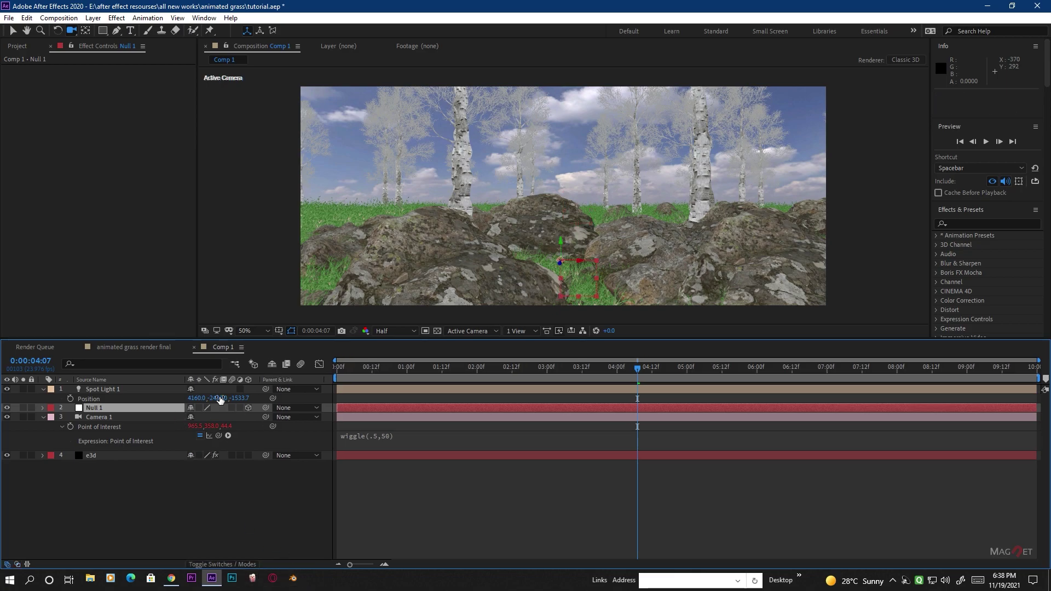
{"action": "left_click", "coordinate": [112, 418]}
{"action": "left_click_drag", "start_coordinate": [265, 416], "coordinate": [119, 407]}
Keyframe Null 1's Position from 960, 400, 0 at 0:00:00:00 to 1025, 400, 686 at 0:00:09:23
{"action": "left_click", "coordinate": [111, 409]}
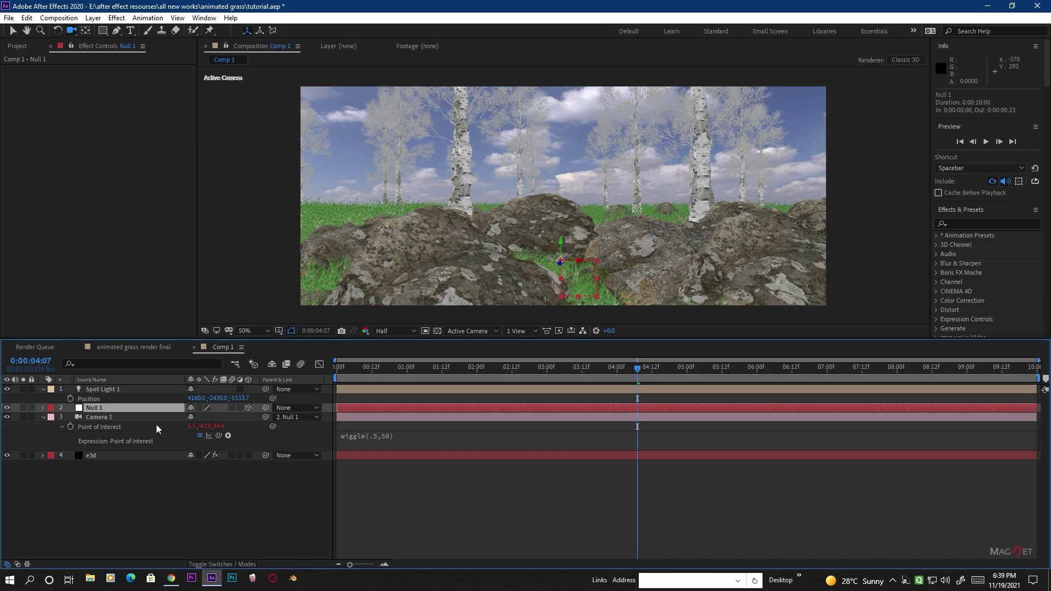
{"action": "key", "text": "p"}
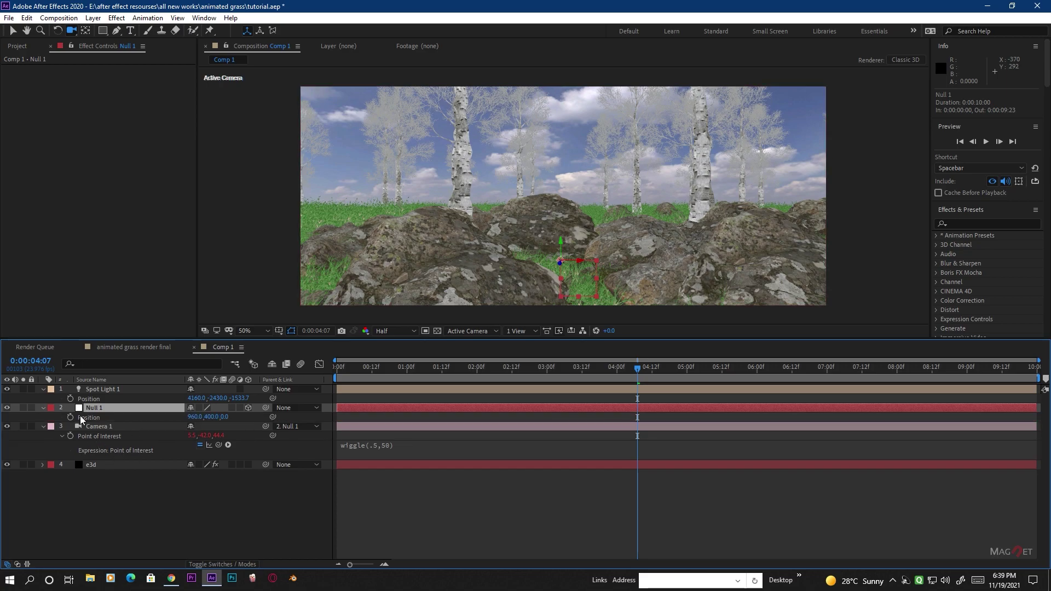
{"action": "left_click_drag", "start_coordinate": [469, 368], "coordinate": [268, 369]}
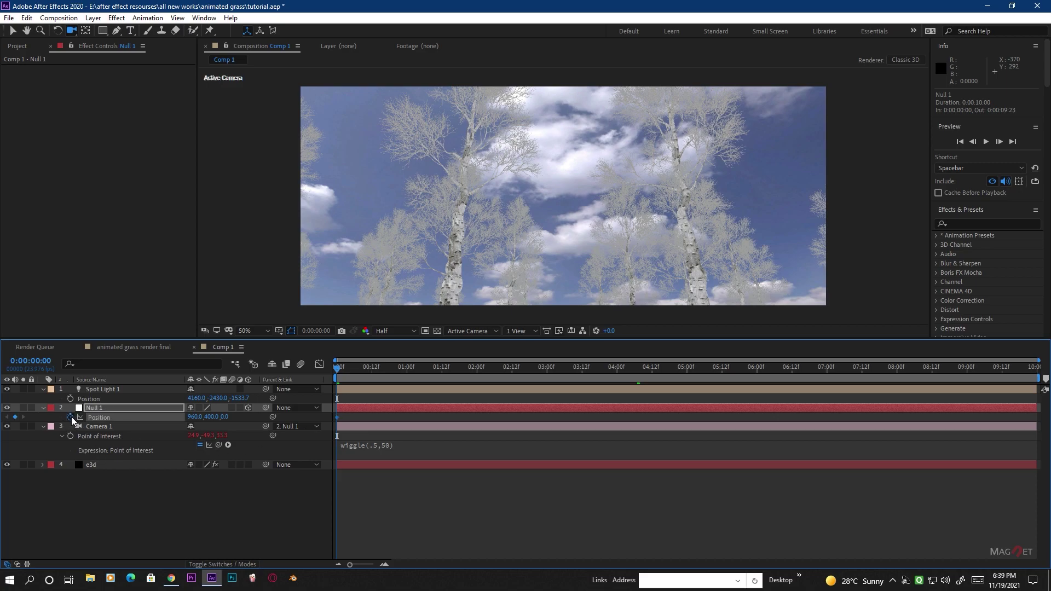
{"action": "left_click_drag", "start_coordinate": [589, 370], "coordinate": [1034, 368]}
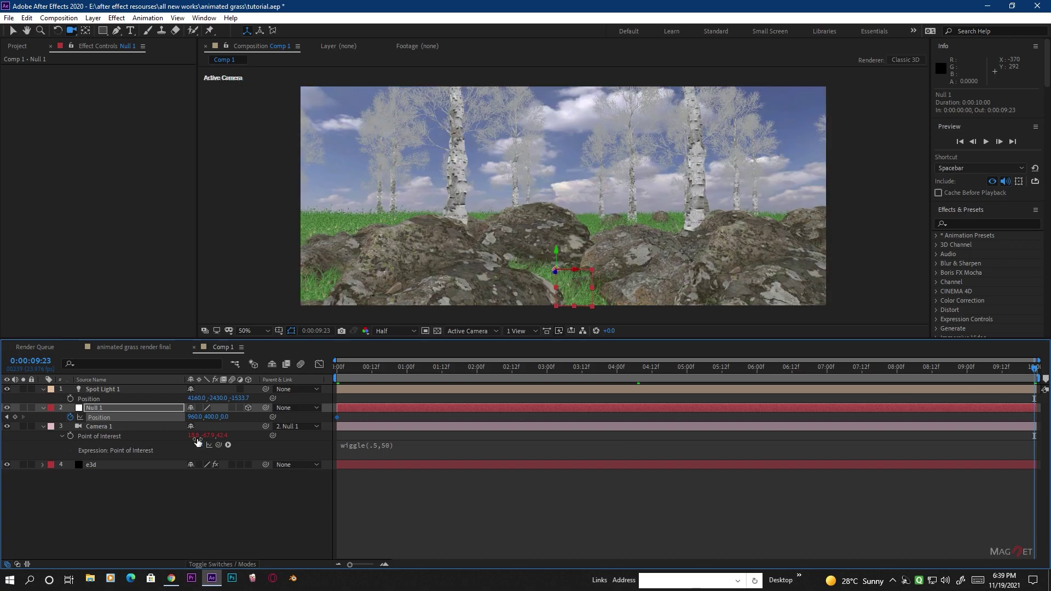
{"action": "left_click_drag", "start_coordinate": [232, 421], "coordinate": [364, 418]}
{"action": "left_click_drag", "start_coordinate": [194, 417], "coordinate": [479, 420]}
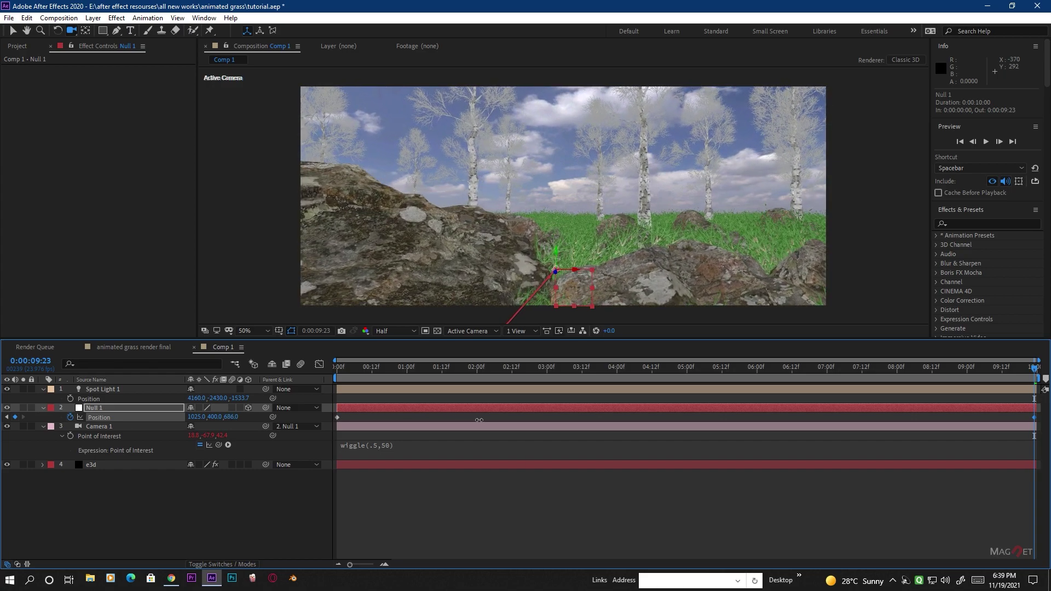
Play the complete ten-second camera move from 0:00:00:00 to check the null's forward travel
{"action": "left_click", "coordinate": [429, 366]}
{"action": "left_click_drag", "start_coordinate": [420, 367], "coordinate": [303, 379]}
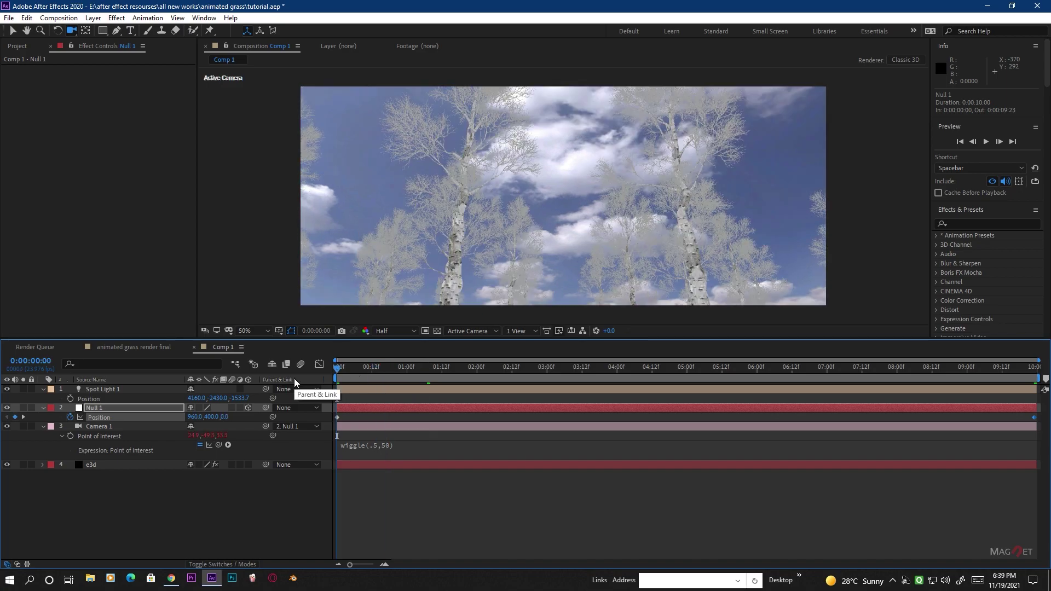
{"action": "key", "text": "space"}
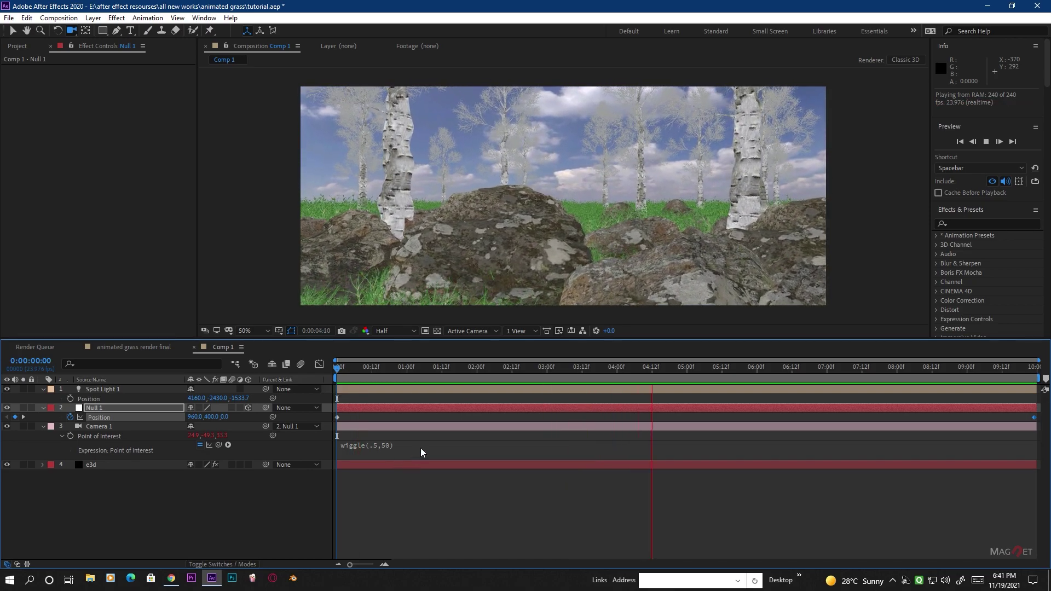
{"action": "key", "text": "space"}
{"action": "left_click_drag", "start_coordinate": [609, 367], "coordinate": [325, 397]}
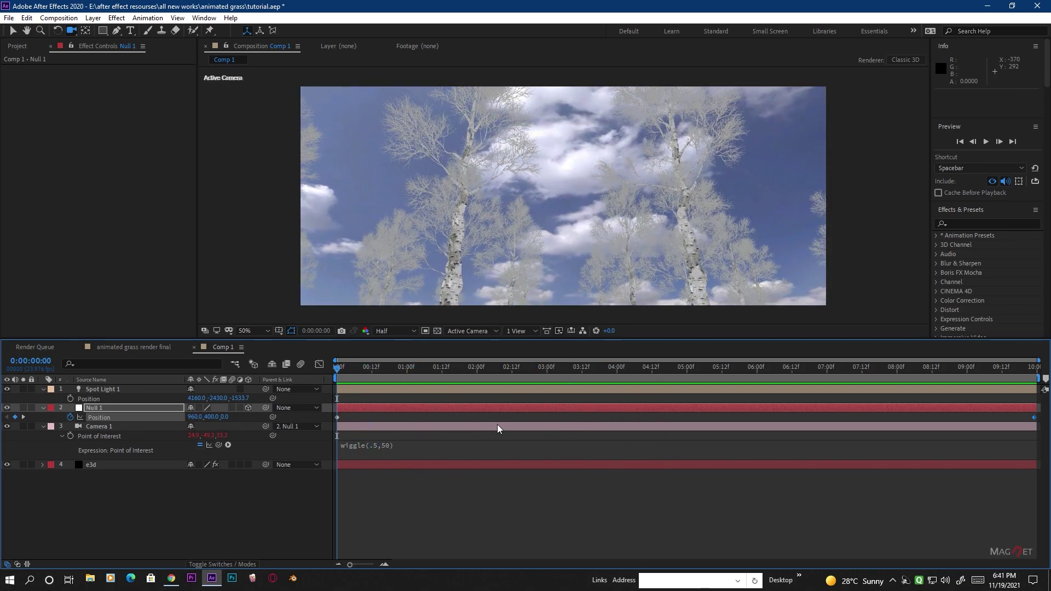
{"action": "key", "text": "space"}
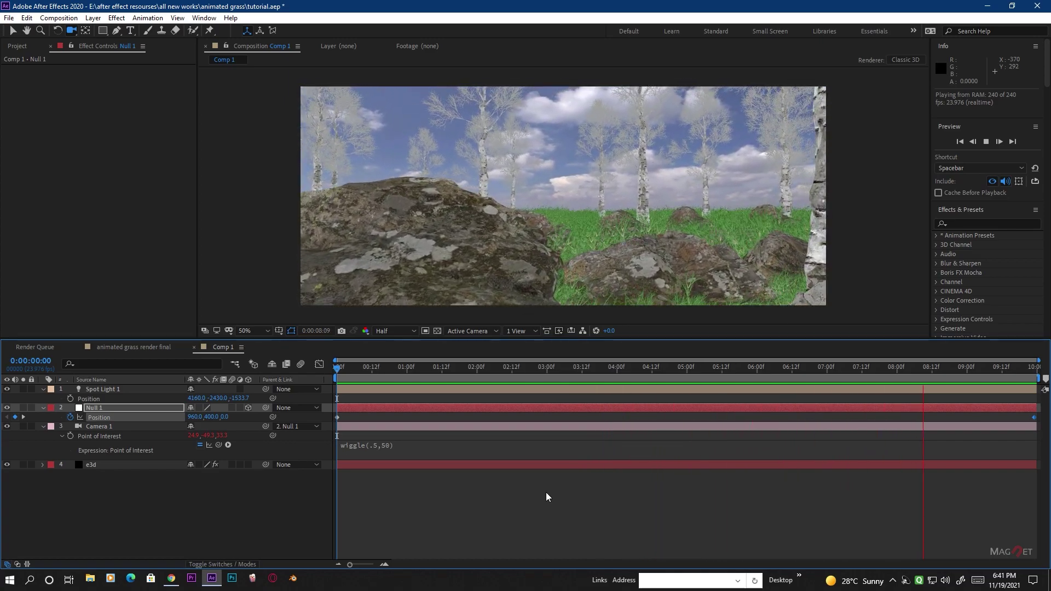
{"action": "key", "text": "space"}
Scrub through the camera move and replay it around 0:00:03:19, stopping at 0:00:03:11
{"action": "left_click_drag", "start_coordinate": [517, 373], "coordinate": [795, 378]}
{"action": "left_click_drag", "start_coordinate": [574, 387], "coordinate": [604, 393]}
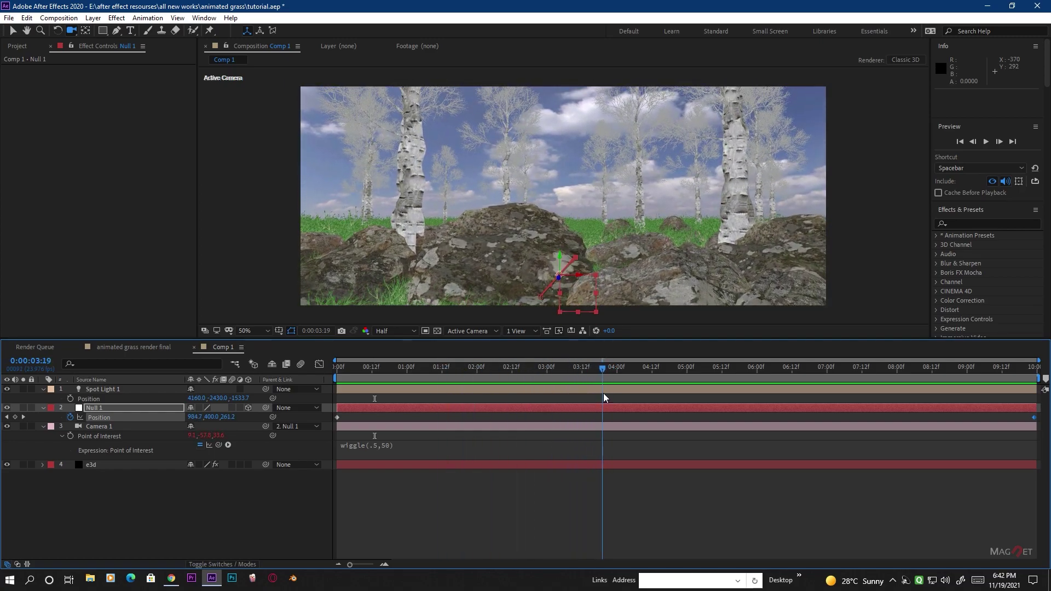
{"action": "key", "text": "space"}
{"action": "key", "text": "space"}
{"action": "left_click_drag", "start_coordinate": [608, 368], "coordinate": [579, 370]}
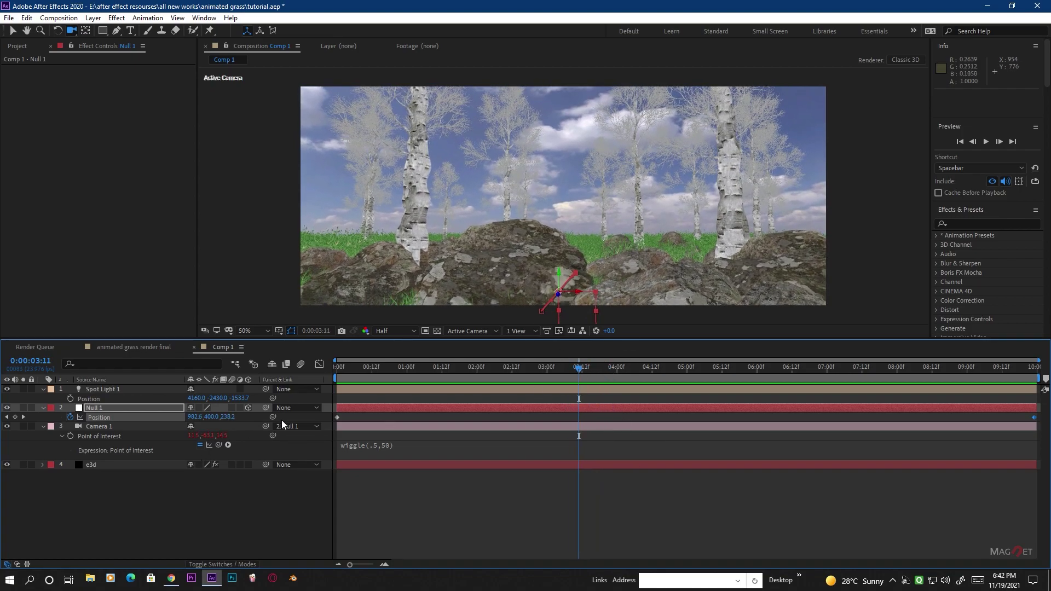
Reveal Camera 1's keyframes and examine the motion around its two X Rotation keyframes by scrubbing and playing
{"action": "left_click", "coordinate": [98, 427]}
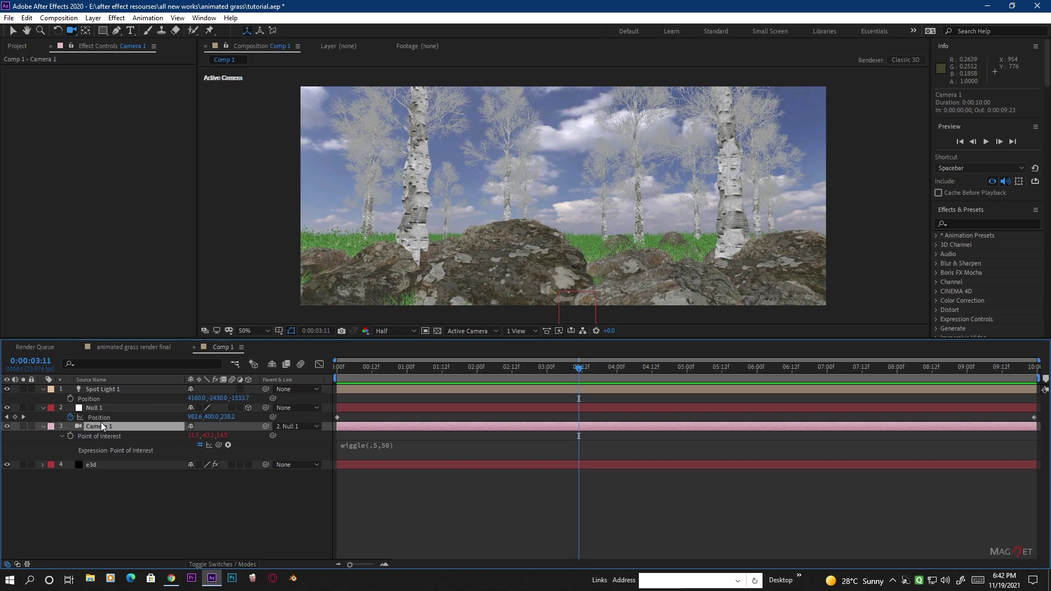
{"action": "key", "text": "u"}
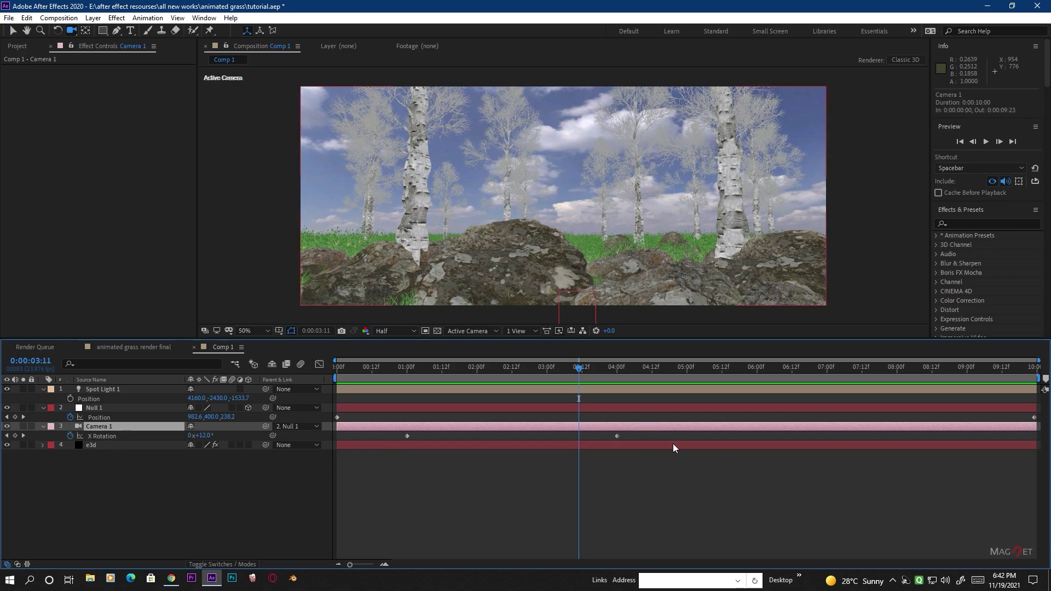
{"action": "left_click_drag", "start_coordinate": [580, 369], "coordinate": [406, 438]}
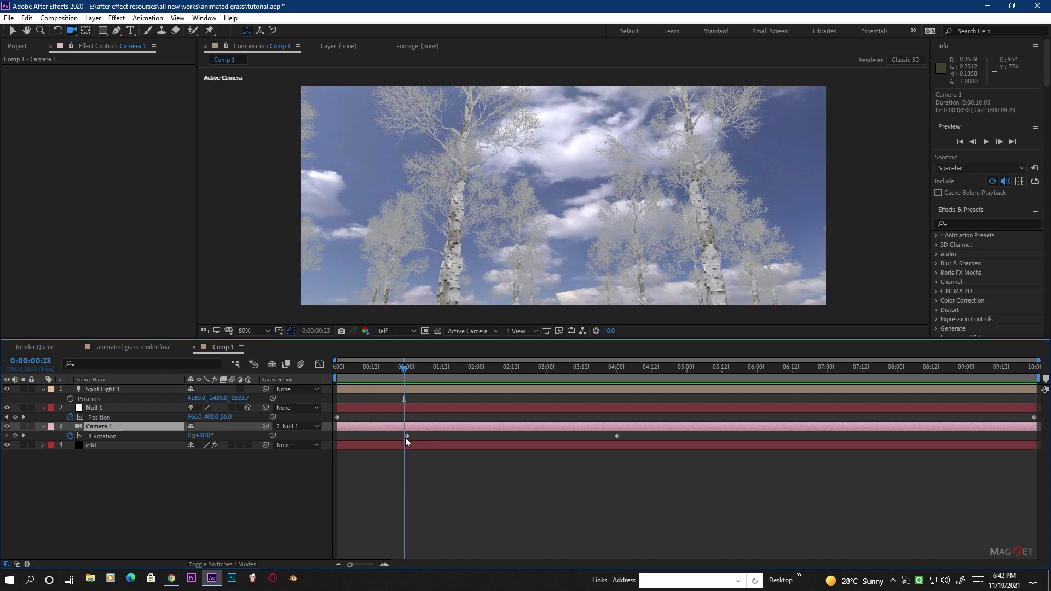
{"action": "left_click_drag", "start_coordinate": [579, 370], "coordinate": [604, 389]}
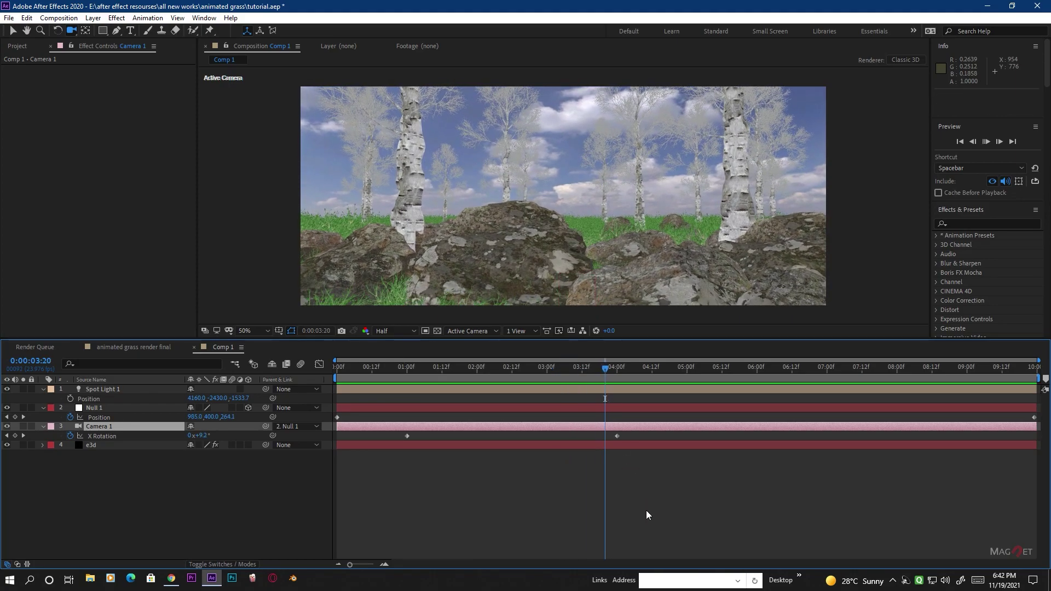
{"action": "left_click_drag", "start_coordinate": [654, 367], "coordinate": [532, 370]}
{"action": "key", "text": "space"}
{"action": "key", "text": "space"}
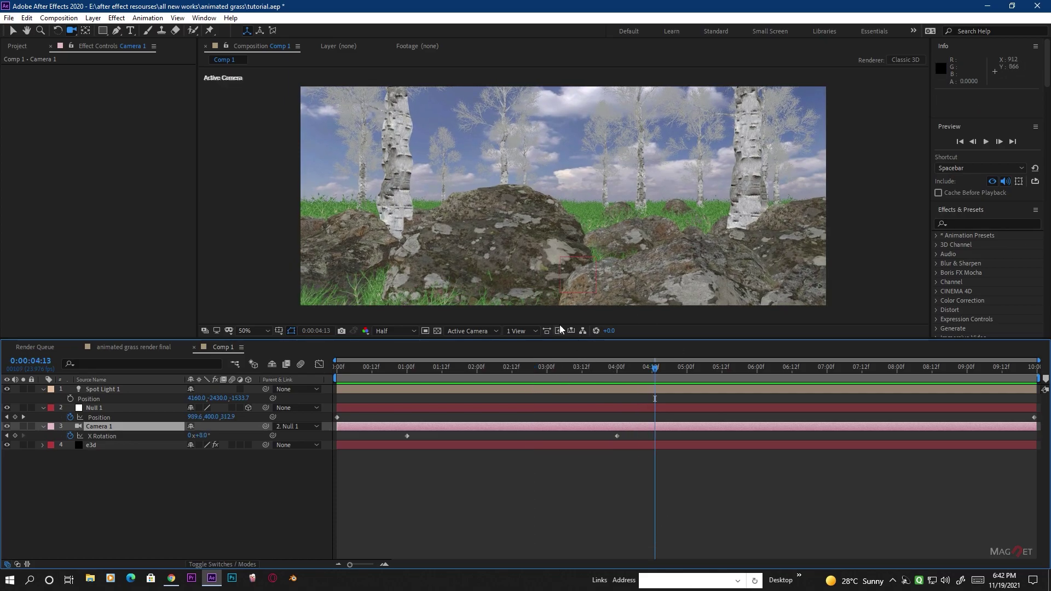
Apply Easy Ease to both of Camera 1's X Rotation keyframes
{"action": "left_click_drag", "start_coordinate": [628, 367], "coordinate": [579, 377]}
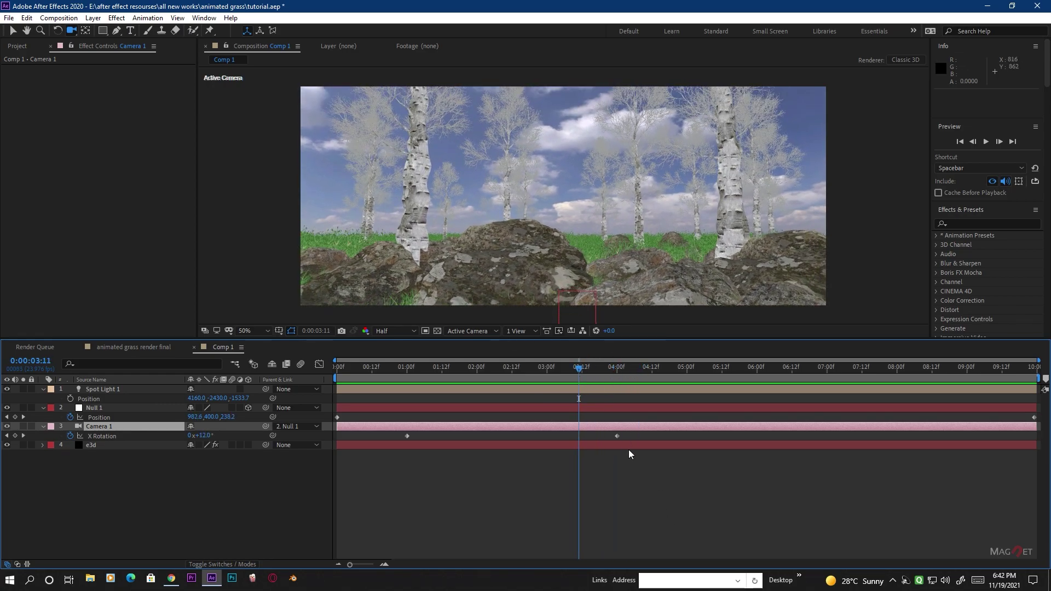
{"action": "left_click_drag", "start_coordinate": [639, 431], "coordinate": [393, 437]}
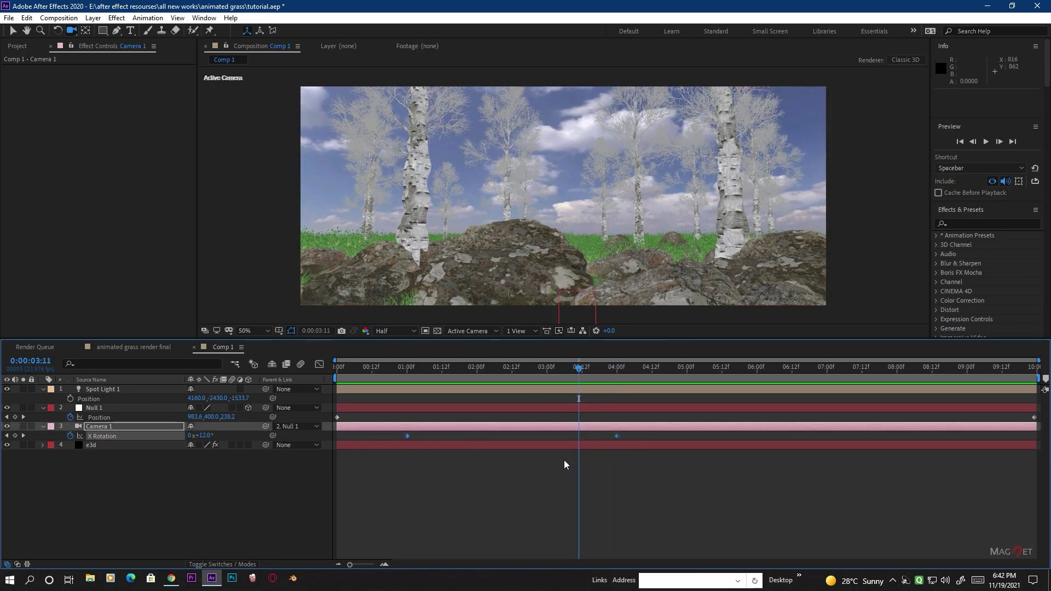
{"action": "right_click", "coordinate": [616, 435]}
{"action": "mouse_move", "coordinate": [704, 427]}
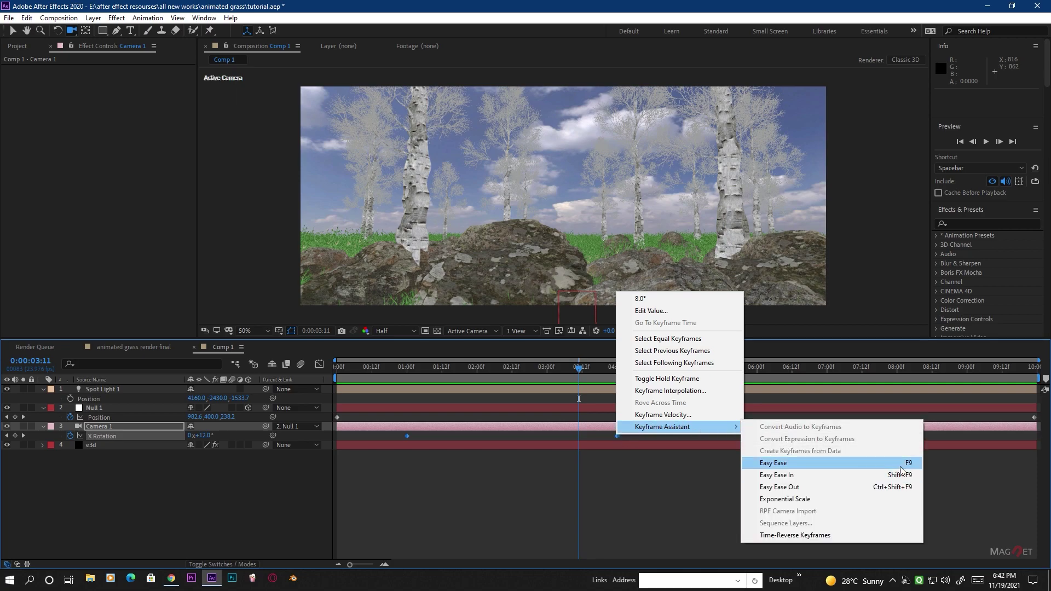
{"action": "left_click", "coordinate": [794, 462]}
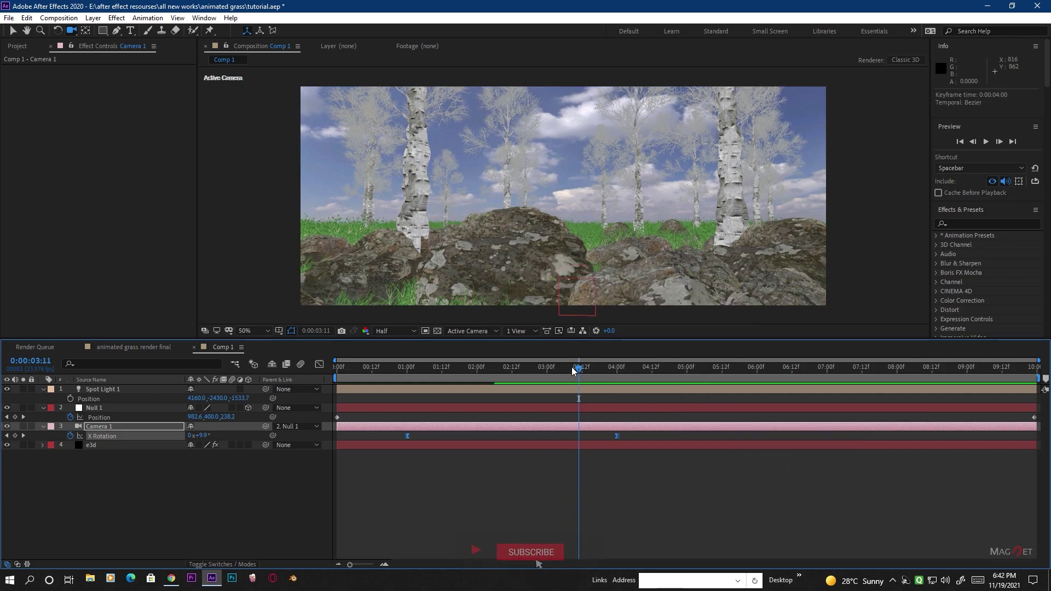
Play the eased camera tilt from 0:00:03:09 and scrub back to 0:00:03:19 to check the motion
{"action": "mouse_move", "coordinate": [579, 368]}
{"action": "left_mouse_down"}
{"action": "mouse_move", "coordinate": [540, 370]}
{"action": "mouse_move", "coordinate": [605, 370]}
{"action": "mouse_move", "coordinate": [557, 374]}
{"action": "mouse_move", "coordinate": [573, 370]}
{"action": "left_mouse_up"}
{"action": "key", "text": "space"}
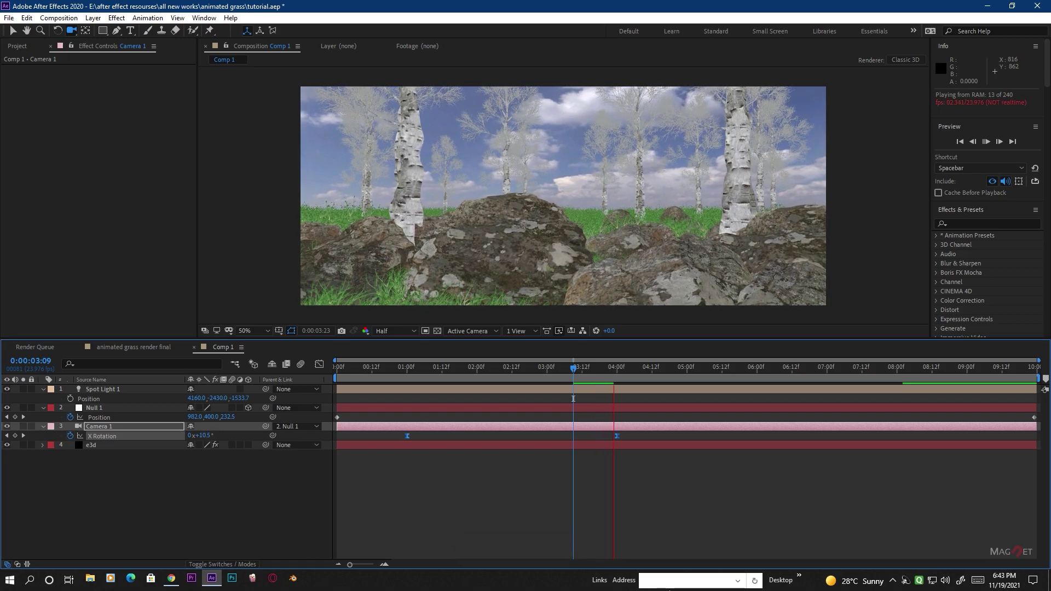
{"action": "left_click_drag", "start_coordinate": [624, 367], "coordinate": [602, 376]}
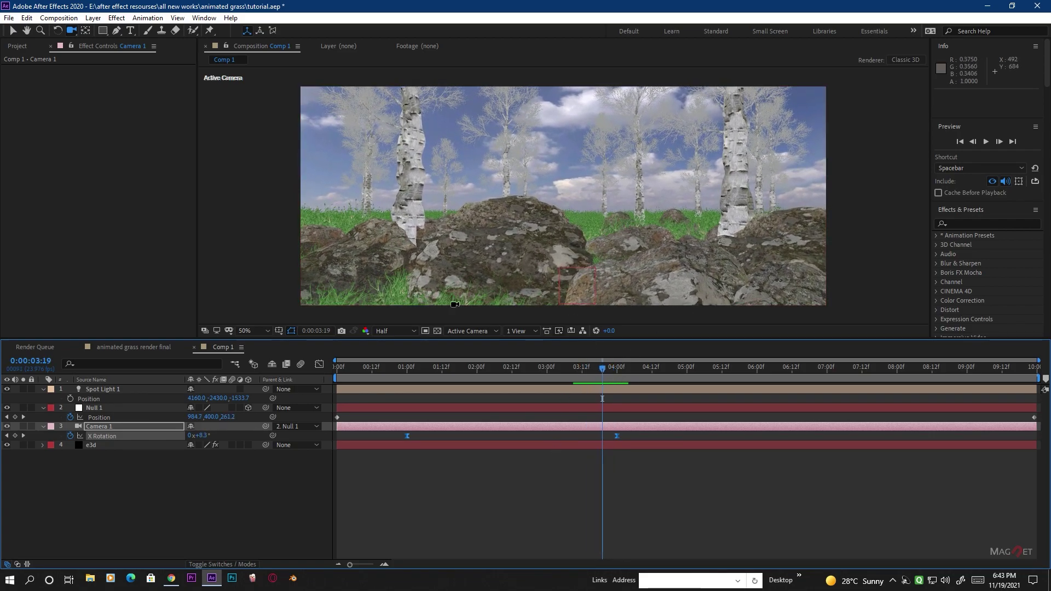
Add the expression wiggle(.2,5) to Camera 1's Z Rotation
{"action": "left_click", "coordinate": [119, 427]}
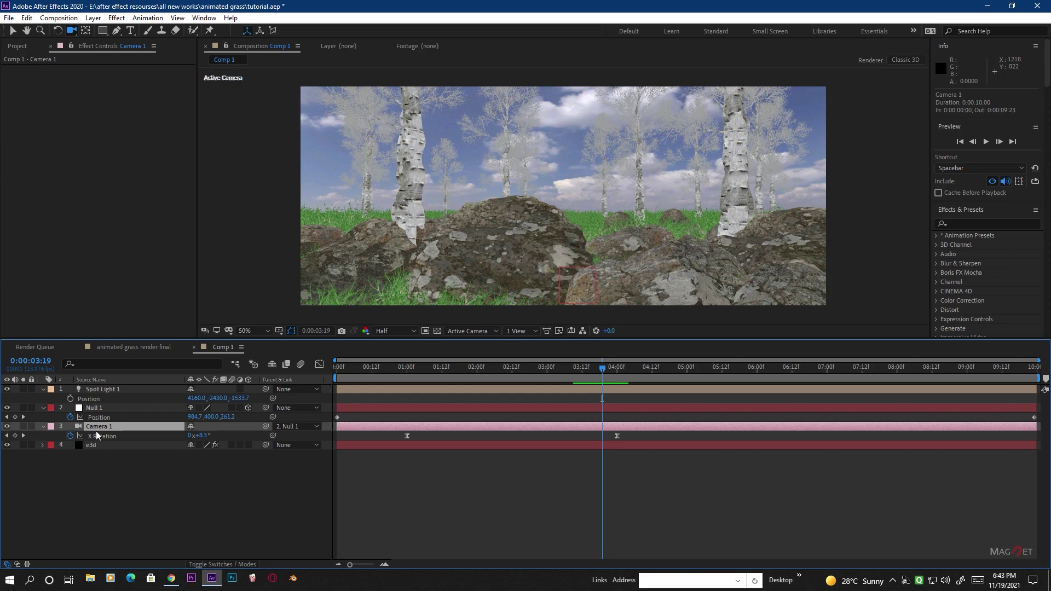
{"action": "key", "text": "r"}
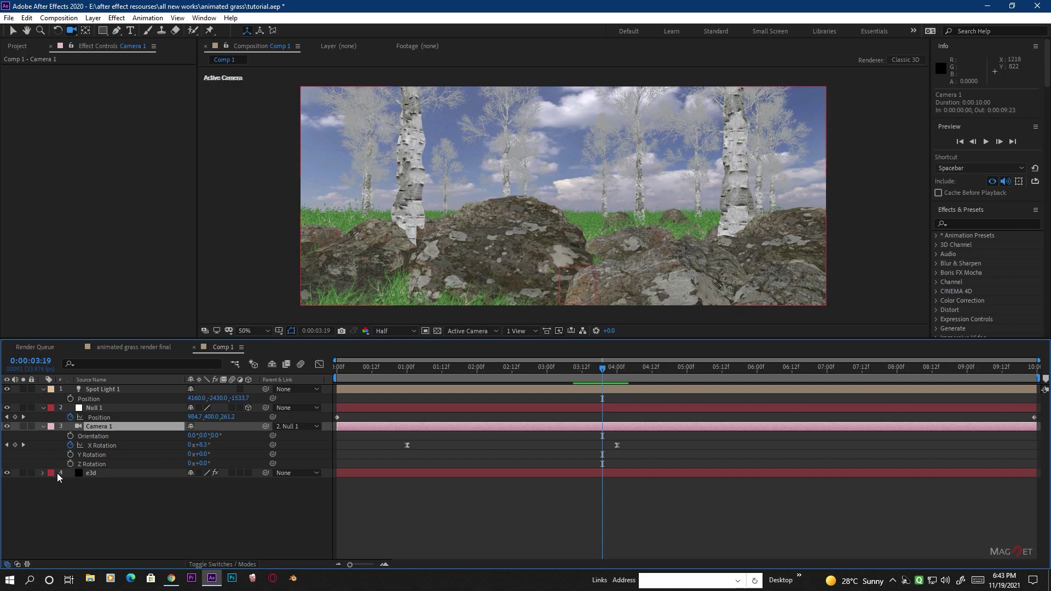
{"action": "left_click", "coordinate": [70, 463], "text": "alt"}
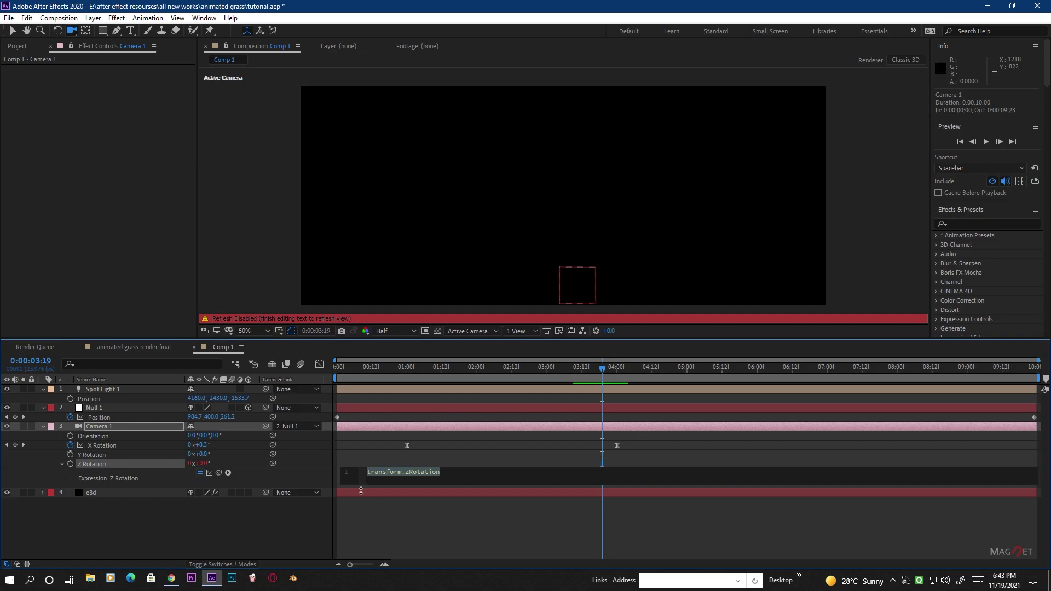
{"action": "type", "text": "wiggle"}
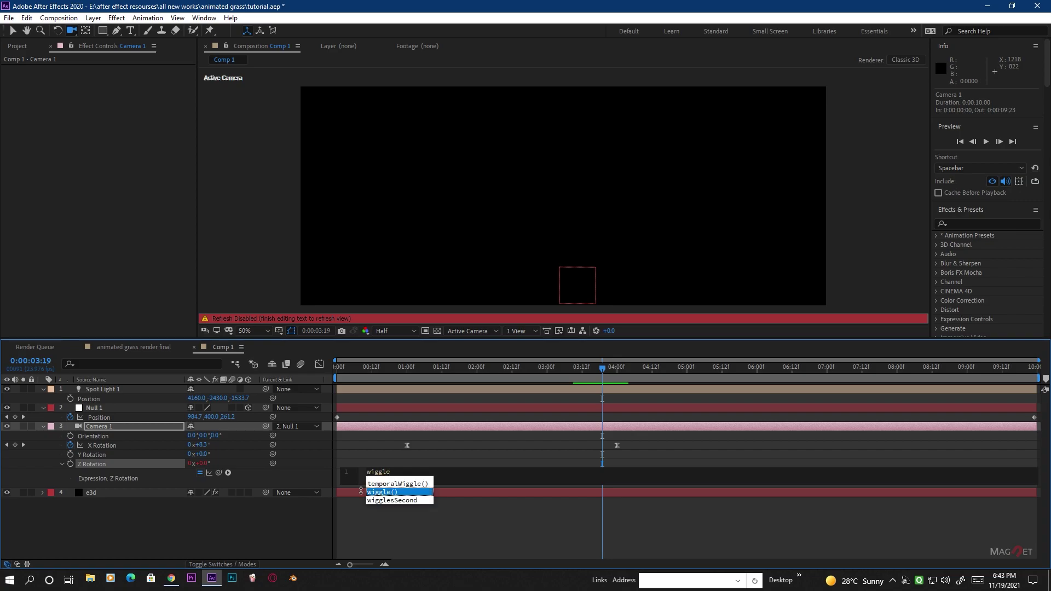
{"action": "left_click", "coordinate": [396, 492]}
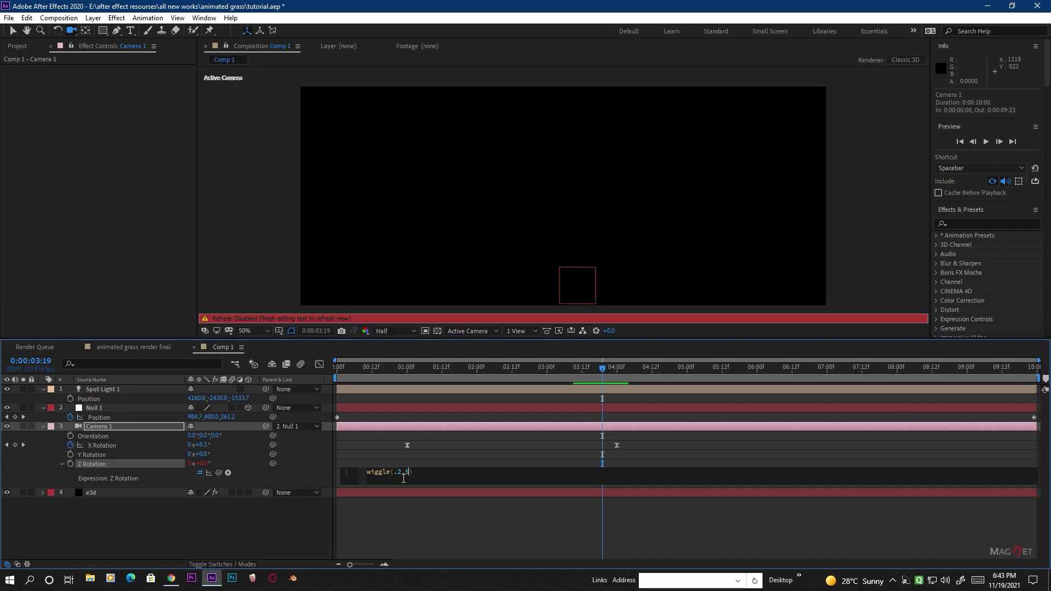
Keyframe Camera 1's Z Rotation at 10° at 0:00:00:00 and add a second Z Rotation keyframe at 0:00:09:23
{"action": "left_click_drag", "start_coordinate": [577, 372], "coordinate": [335, 387]}
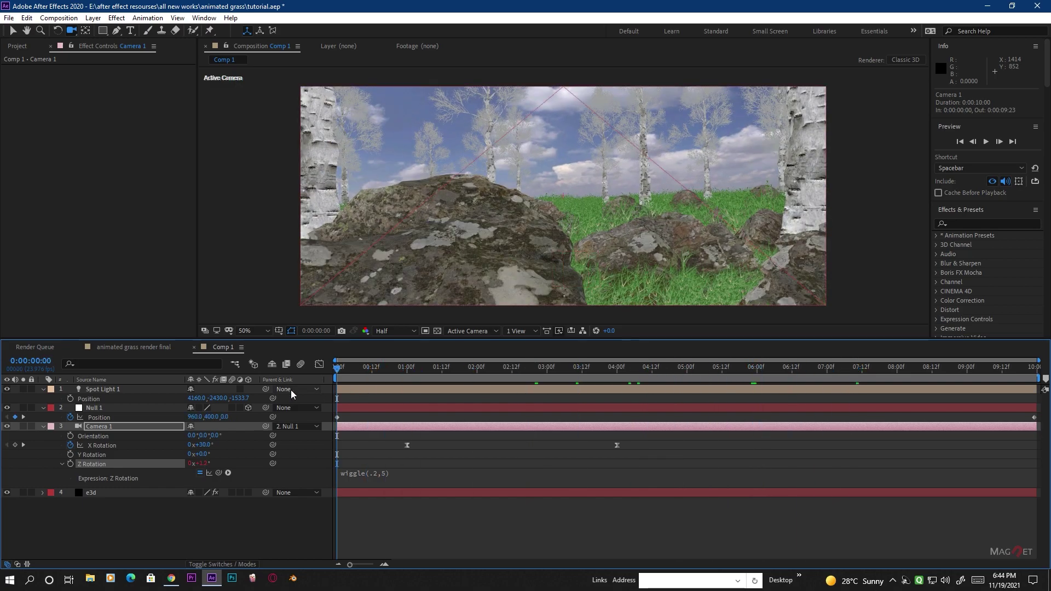
{"action": "left_click", "coordinate": [69, 464]}
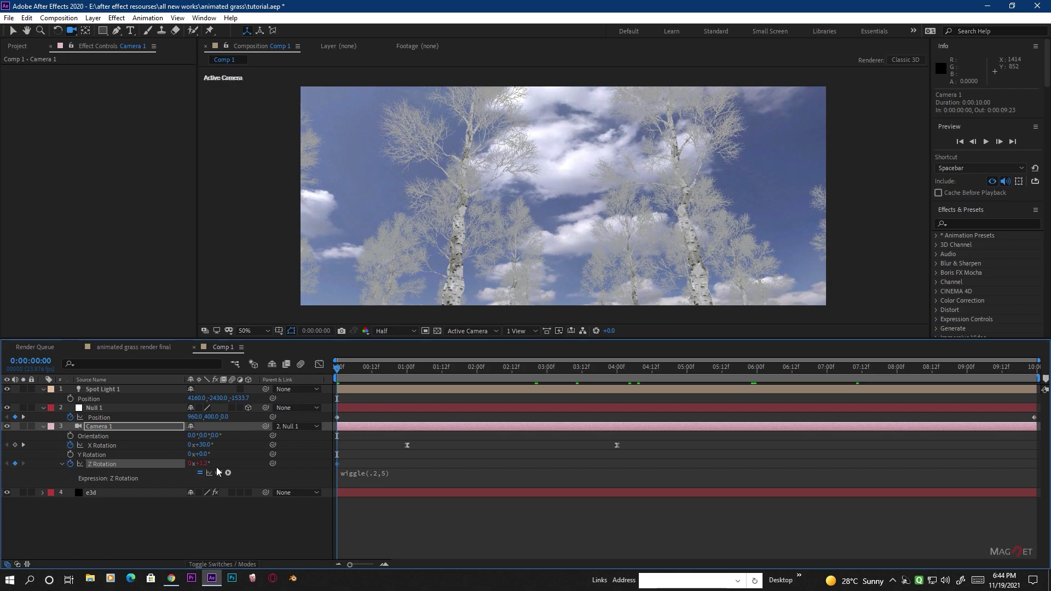
{"action": "left_click_drag", "start_coordinate": [213, 465], "coordinate": [213, 464]}
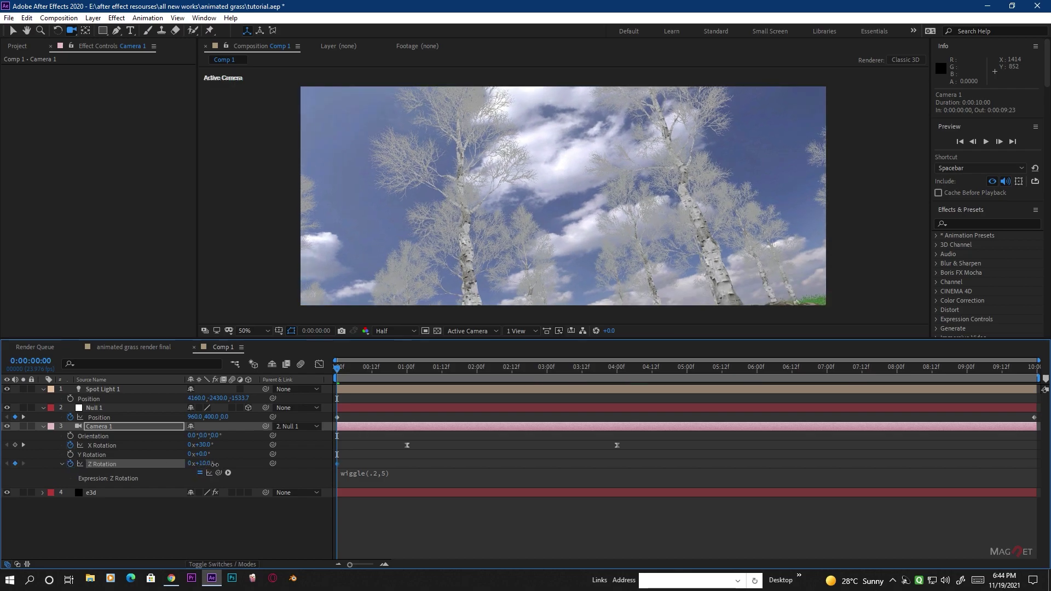
{"action": "left_click", "coordinate": [429, 360]}
{"action": "left_click_drag", "start_coordinate": [358, 370], "coordinate": [1035, 367]}
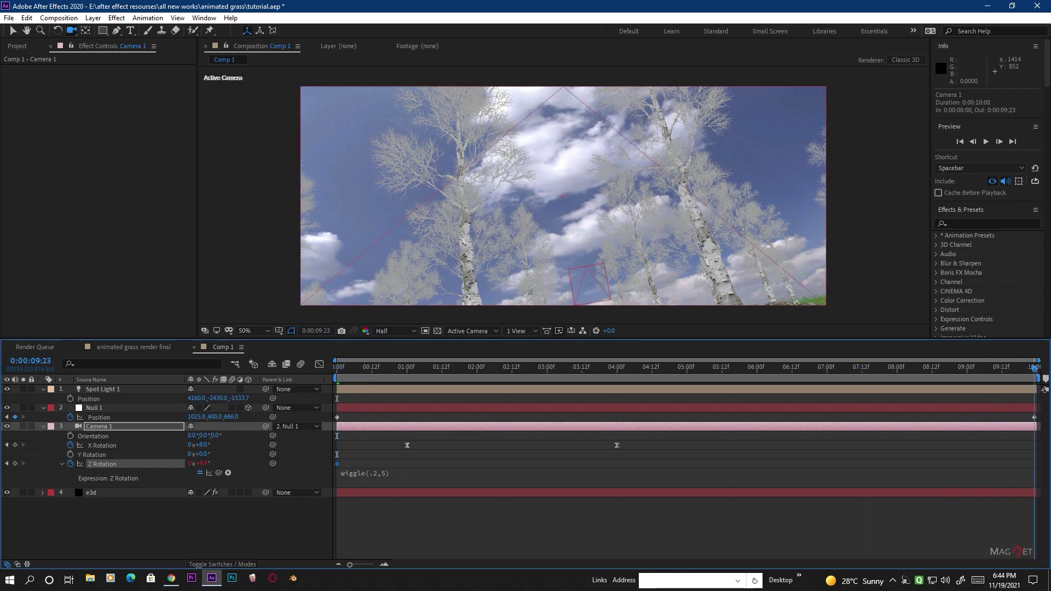
{"action": "left_click_drag", "start_coordinate": [203, 464], "coordinate": [204, 469]}
{"action": "left_click_drag", "start_coordinate": [616, 372], "coordinate": [319, 374]}
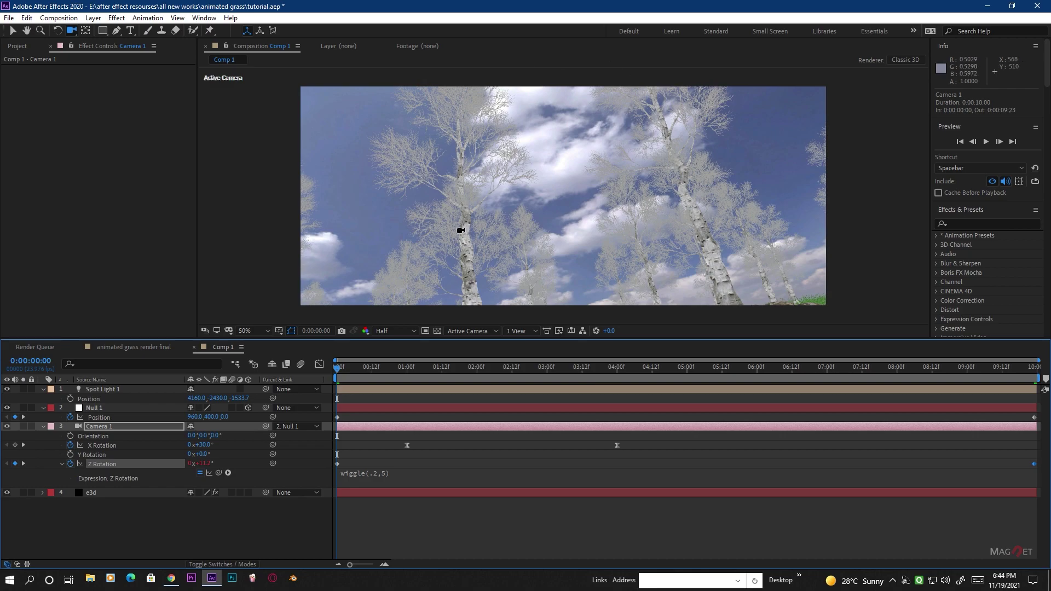
Set the e3d layer's Element Render Mode to Full Render
{"action": "left_click", "coordinate": [91, 493]}
{"action": "scroll", "coordinate": [189, 317], "scroll_direction": "down", "scroll_amount": 10}
{"action": "left_click", "coordinate": [146, 332]}
{"action": "left_click", "coordinate": [134, 344]}
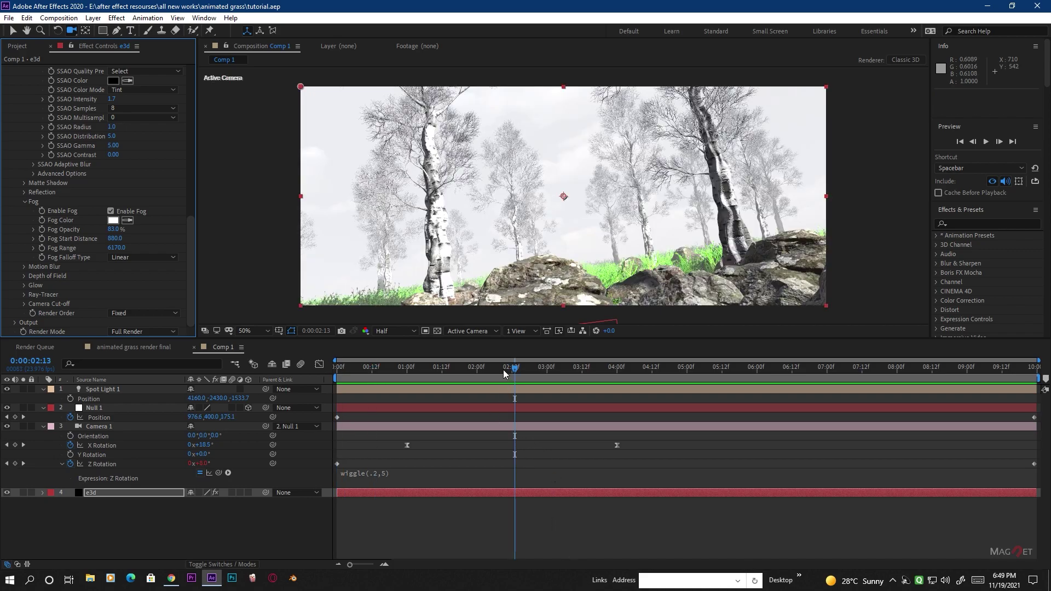
Play the fully rendered camera move from the start and scrub through it to 0:00:08:06
{"action": "key", "text": "Home"}
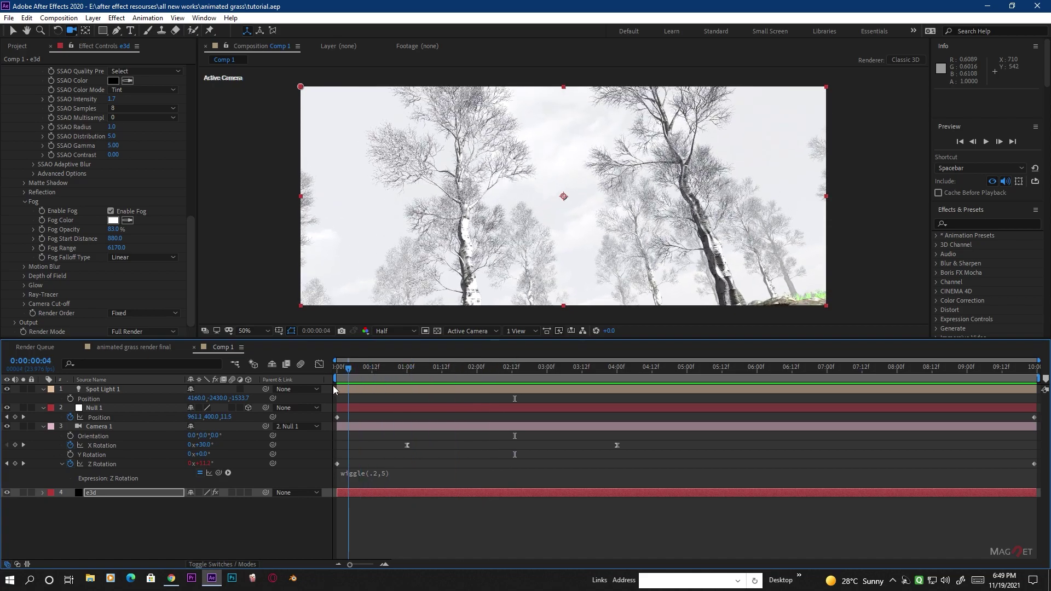
{"action": "key", "text": "space"}
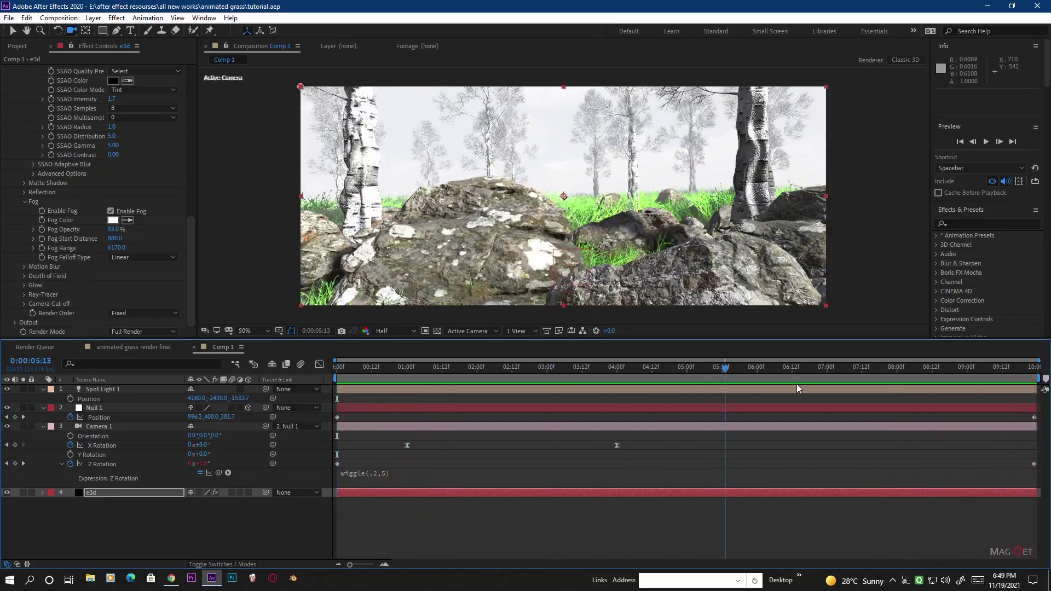
{"action": "key", "text": "space"}
{"action": "left_click_drag", "start_coordinate": [491, 375], "coordinate": [663, 399]}
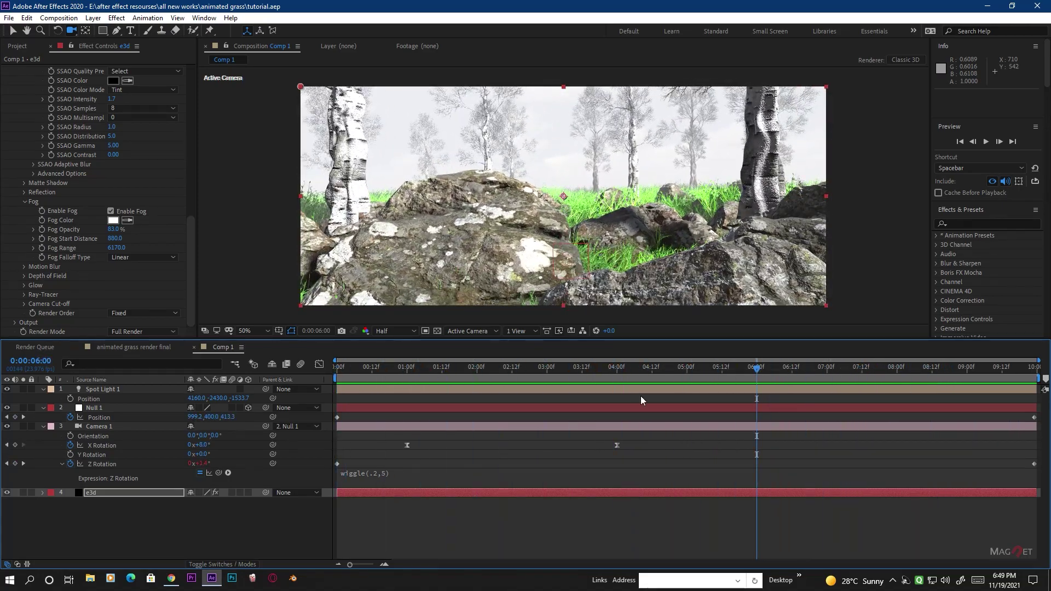
{"action": "left_click_drag", "start_coordinate": [812, 375], "coordinate": [915, 390]}
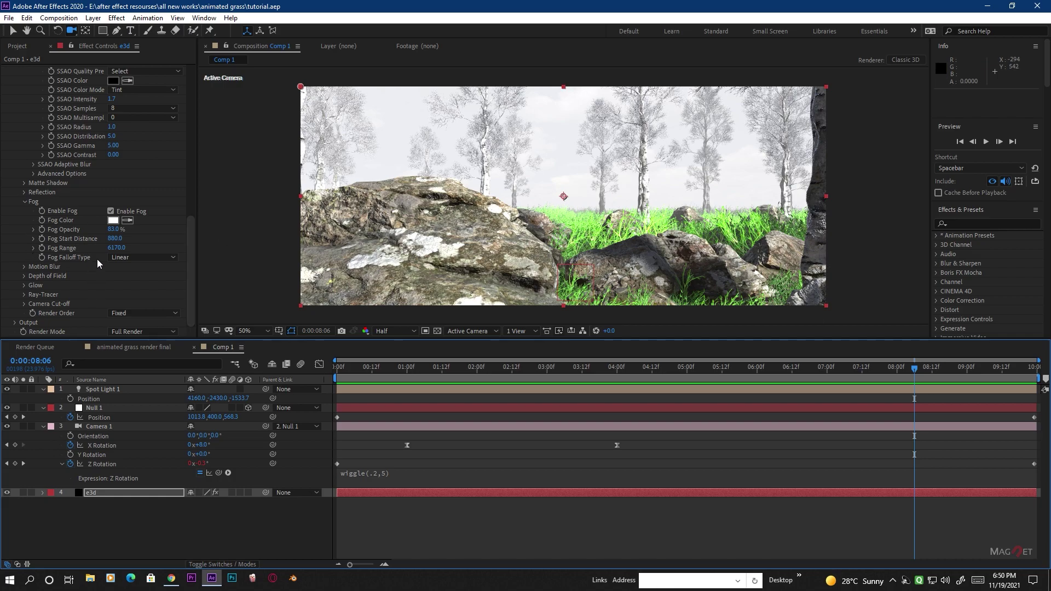
Set e3d's Subsurface Scattering Intensity to 30% and go to the frame at 0:00:05:13
{"action": "scroll", "coordinate": [93, 242], "scroll_direction": "up", "scroll_amount": 5}
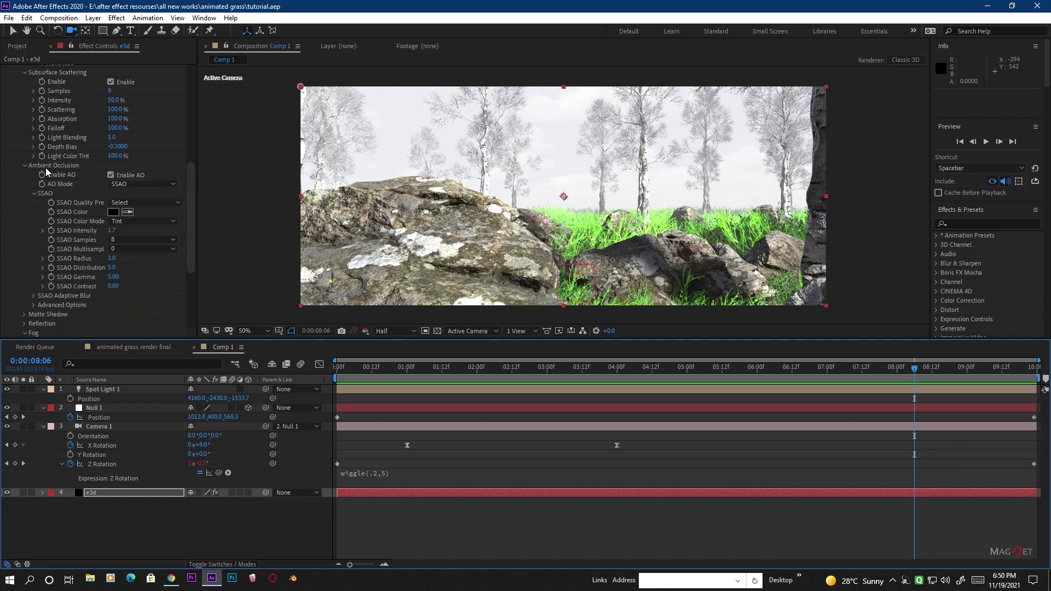
{"action": "left_click", "coordinate": [115, 101]}
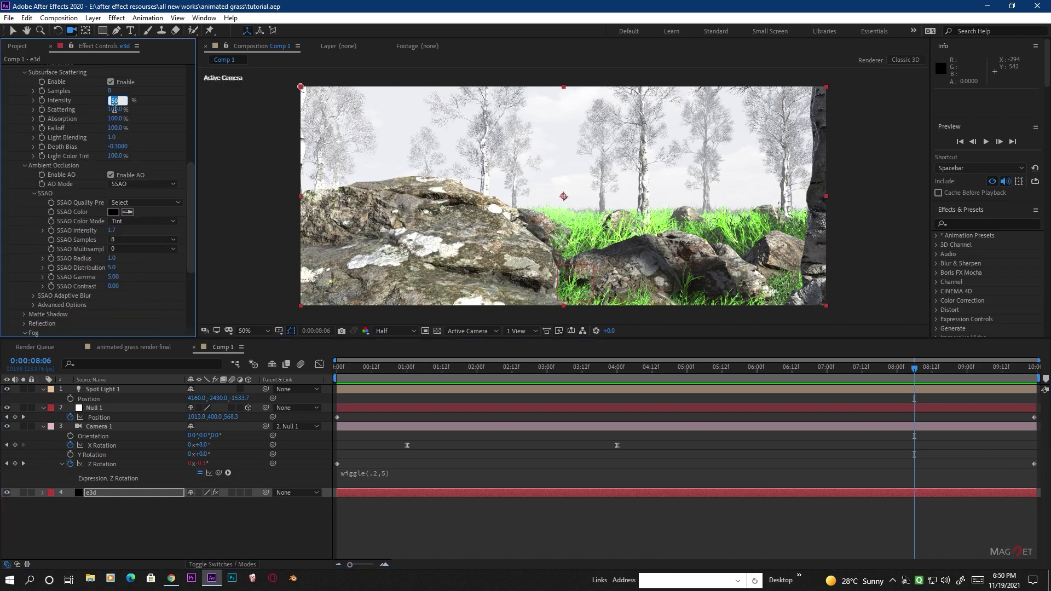
{"action": "key", "text": "Return"}
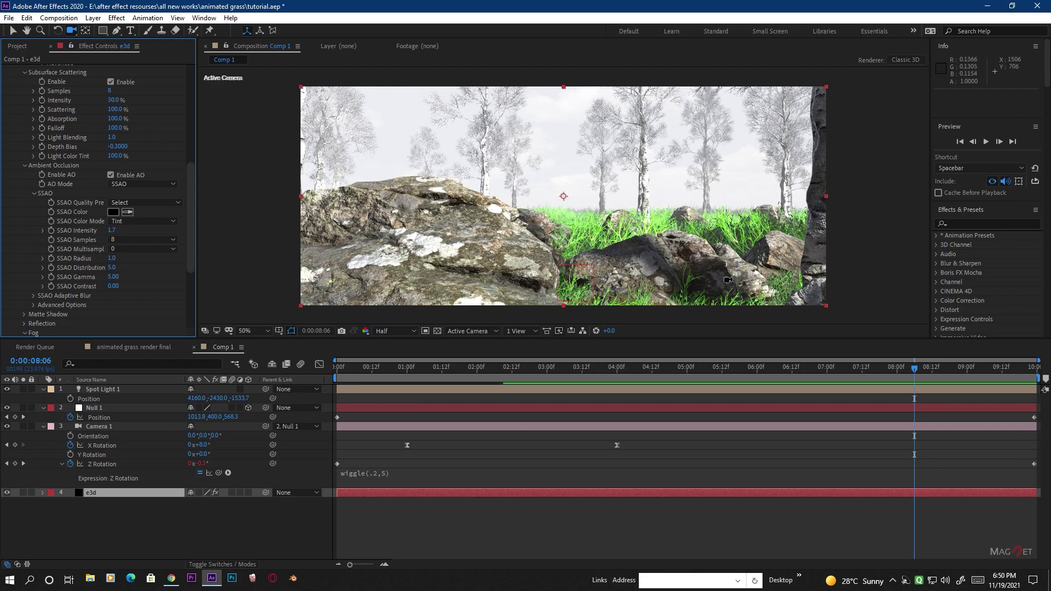
{"action": "left_click", "coordinate": [726, 365]}
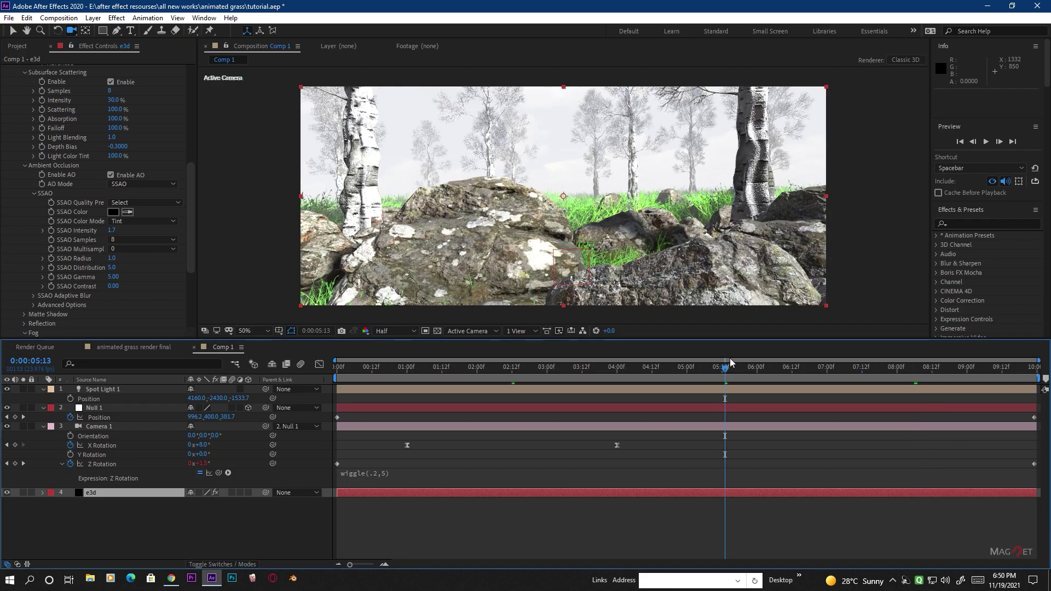
Create an adjustment layer and place it at the top of the layer stack, above Spot Light 1
{"action": "left_click", "coordinate": [93, 18]}
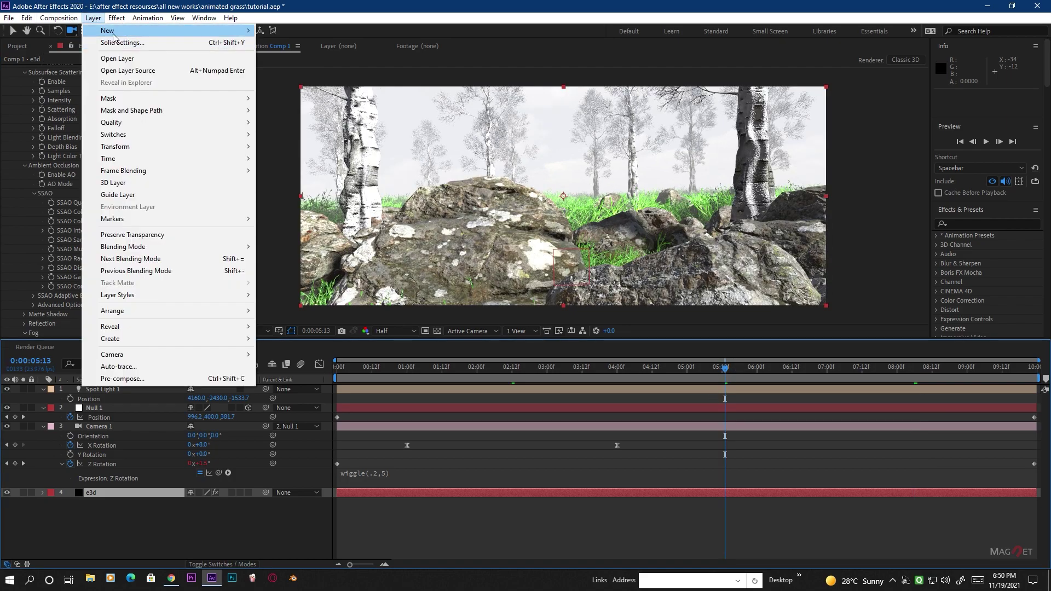
{"action": "mouse_move", "coordinate": [113, 31]}
{"action": "left_click", "coordinate": [313, 103]}
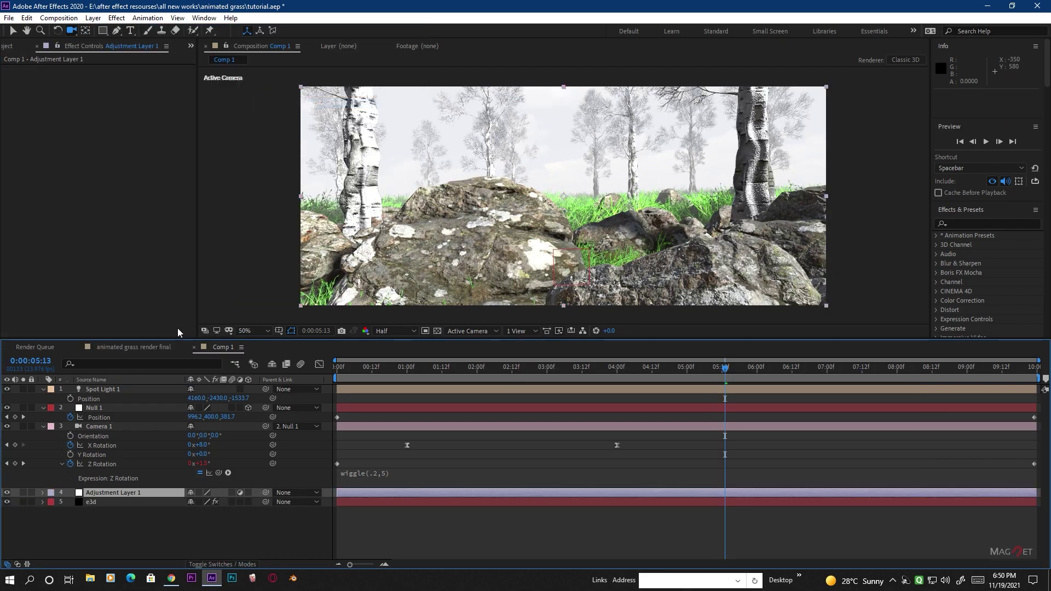
{"action": "left_click_drag", "start_coordinate": [111, 493], "coordinate": [160, 390]}
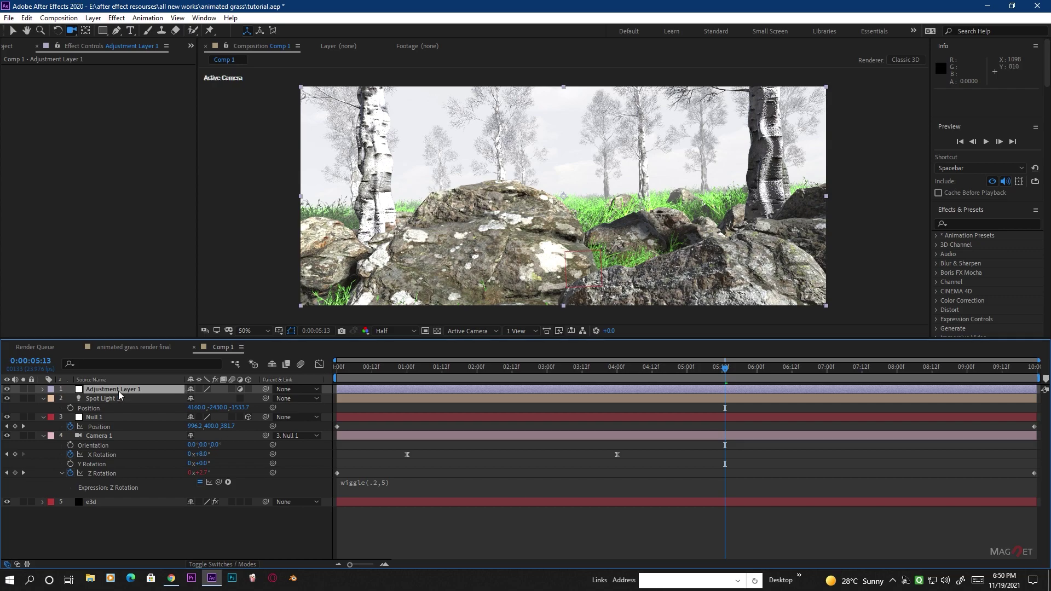
Apply the RG Magic Bullet Looks effect to the adjustment layer and open its look editor
{"action": "left_click", "coordinate": [117, 18]}
{"action": "mouse_move", "coordinate": [162, 302]}
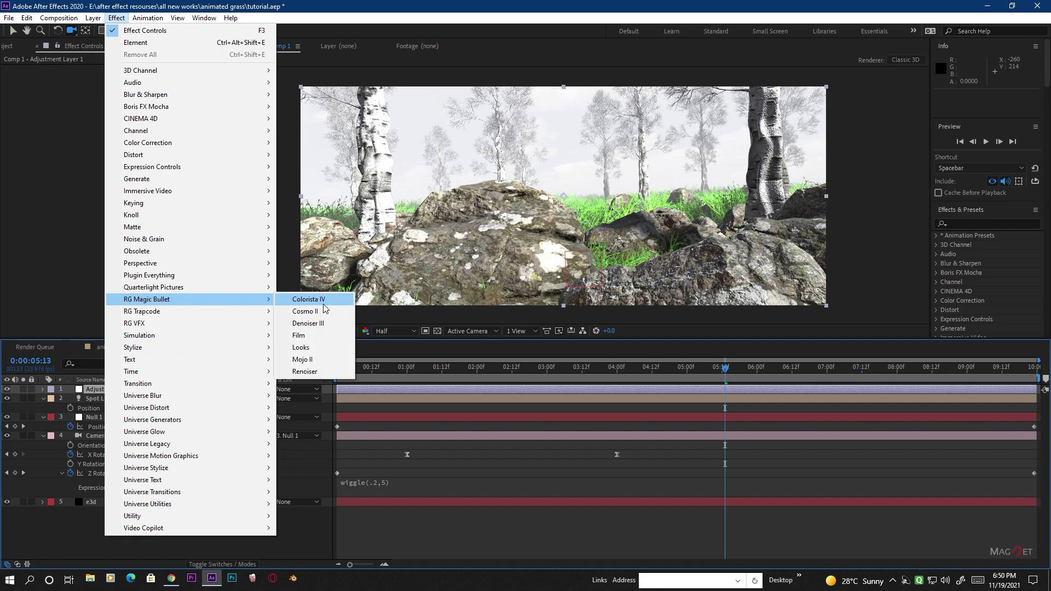
{"action": "left_click", "coordinate": [302, 349]}
{"action": "key", "text": "v"}
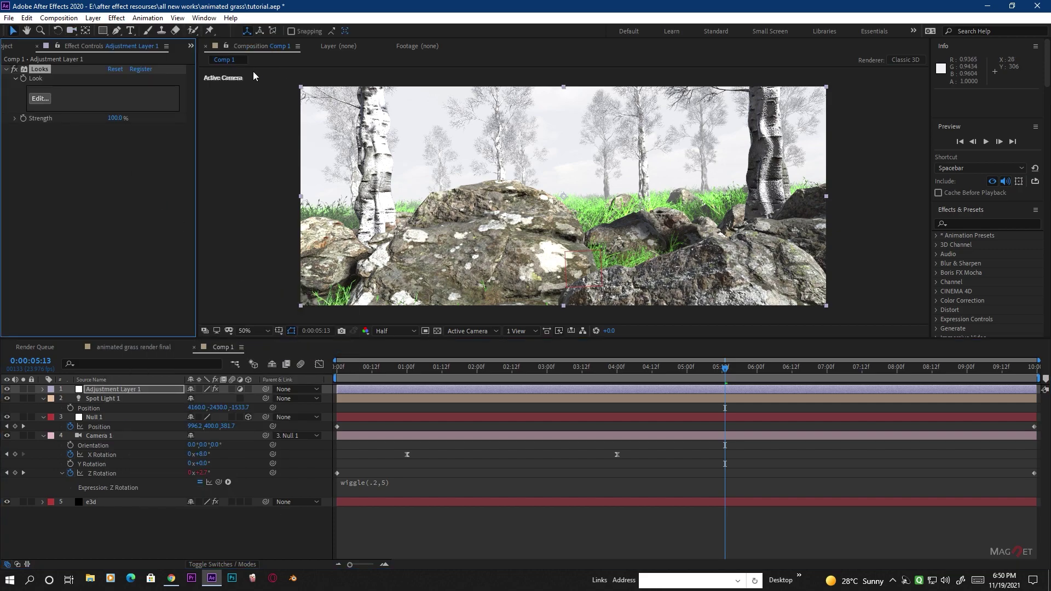
{"action": "left_click", "coordinate": [40, 100]}
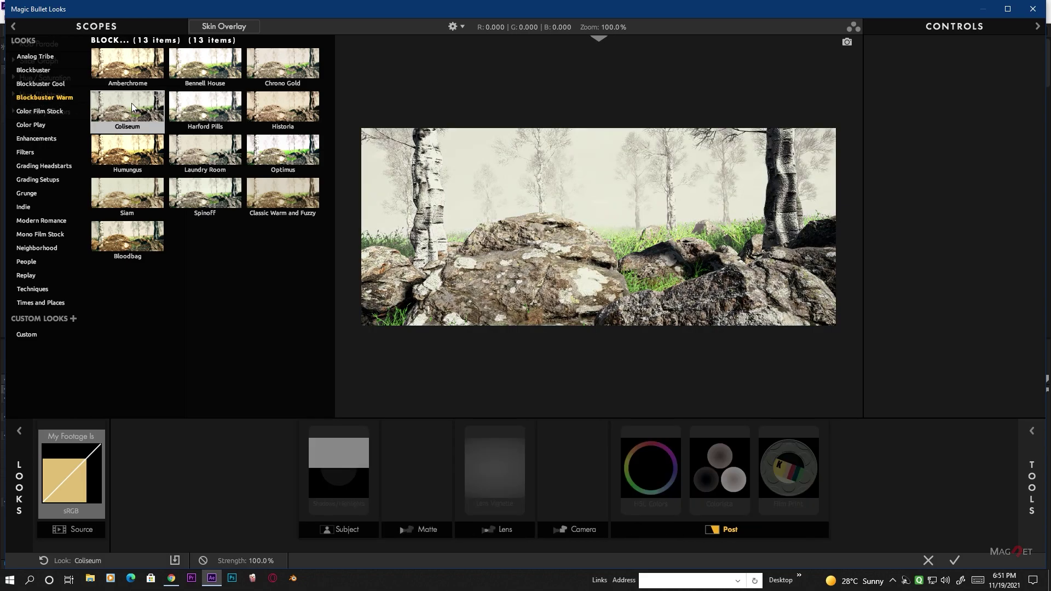
Preview several Blockbuster Warm looks on the frame, including Bennell House, Laundry Room, Classic Warm and Fuzzy, Siam and Optimus
{"action": "left_click", "coordinate": [206, 116]}
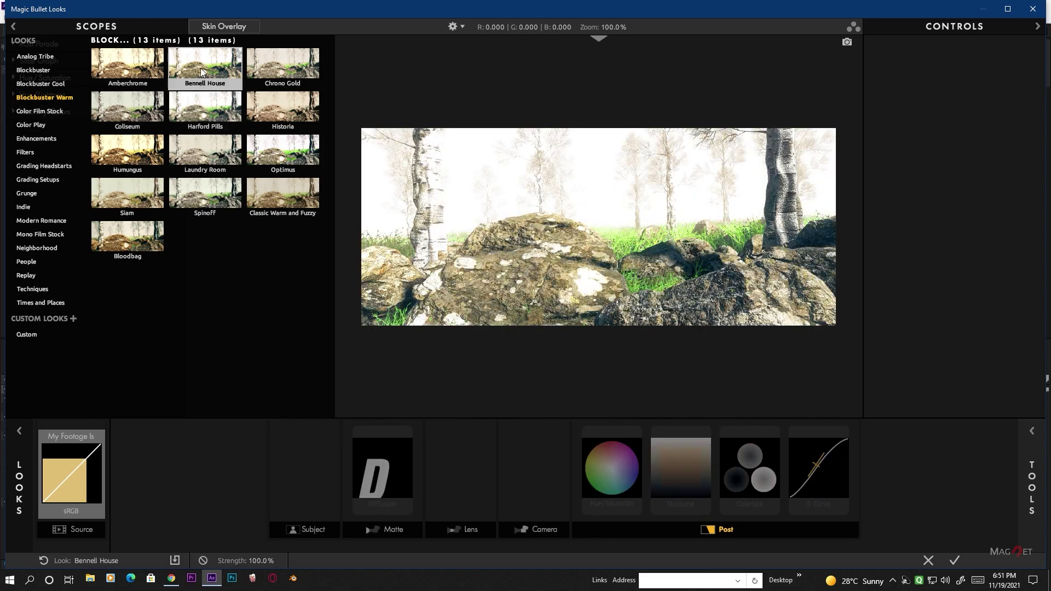
{"action": "left_click", "coordinate": [133, 65]}
{"action": "left_click", "coordinate": [203, 153]}
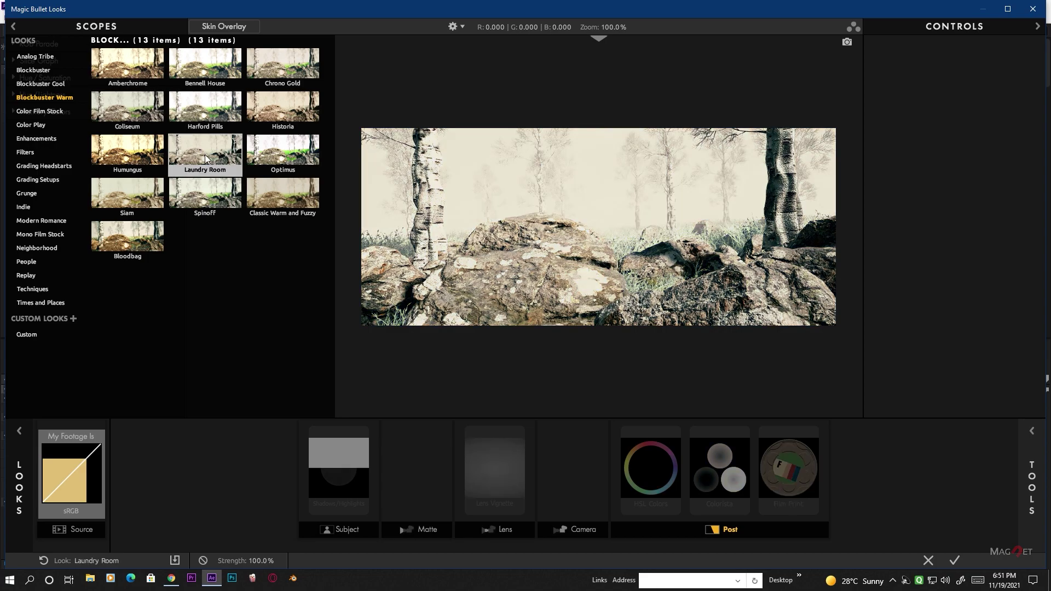
{"action": "left_click", "coordinate": [302, 157]}
{"action": "left_click", "coordinate": [294, 215]}
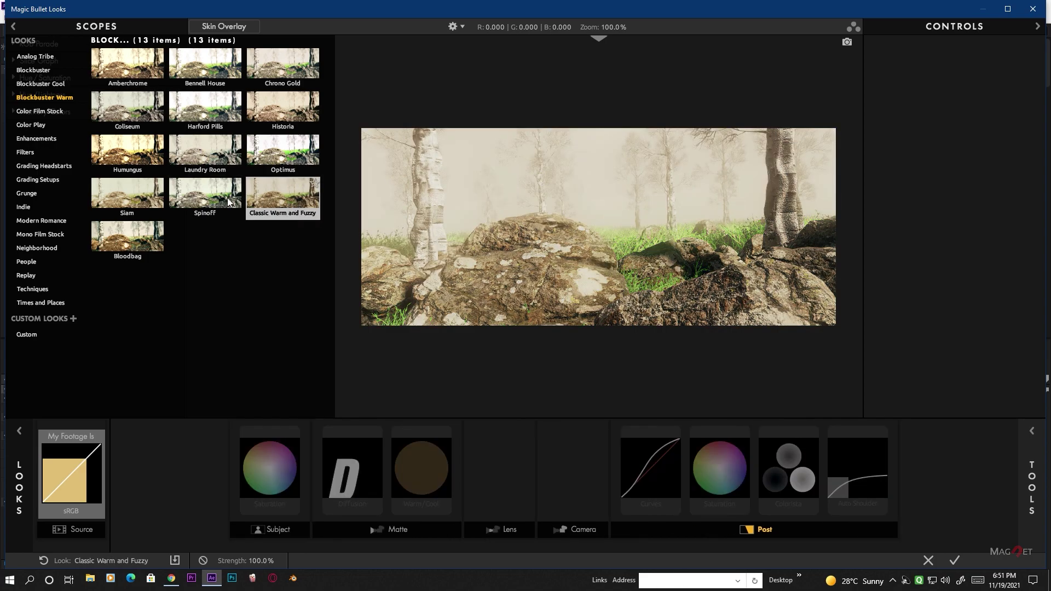
{"action": "left_click", "coordinate": [210, 198]}
{"action": "left_click", "coordinate": [120, 199]}
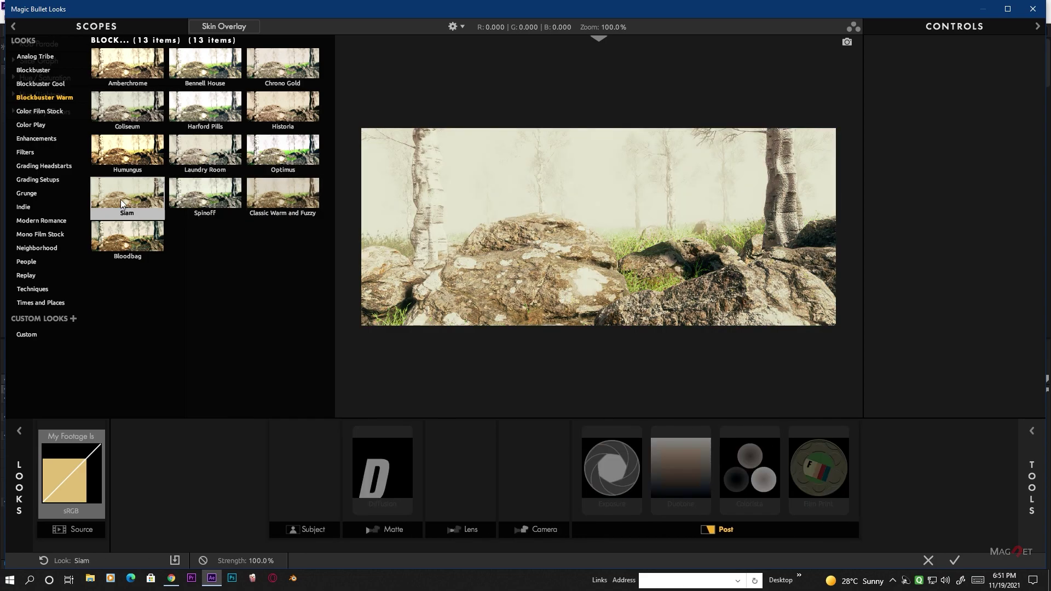
{"action": "left_click", "coordinate": [184, 186]}
{"action": "left_click", "coordinate": [196, 156]}
{"action": "left_click", "coordinate": [294, 143]}
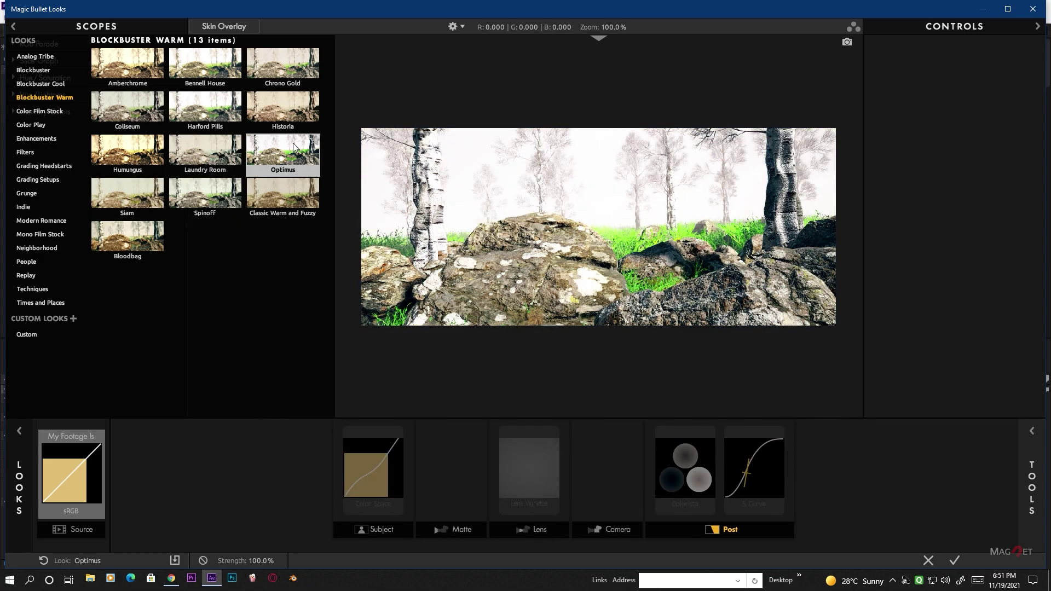
{"action": "left_click", "coordinate": [290, 102]}
Compare the Color Film Stock looks and choose Kodak 5219
{"action": "left_click", "coordinate": [45, 113]}
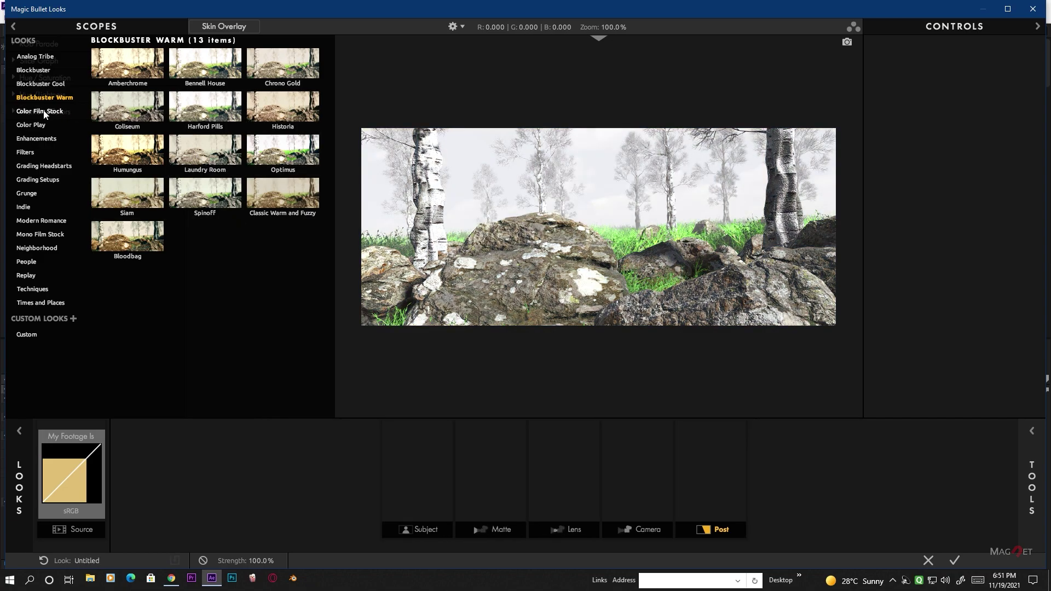
{"action": "left_click", "coordinate": [45, 114]}
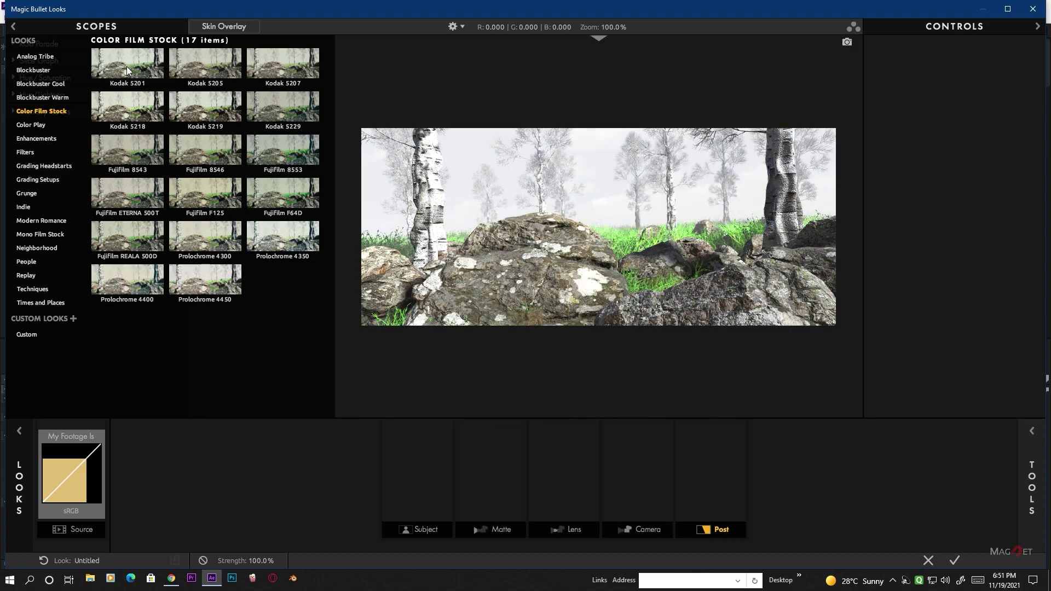
{"action": "left_click", "coordinate": [127, 69]}
{"action": "left_click", "coordinate": [136, 109]}
{"action": "left_click", "coordinate": [213, 113]}
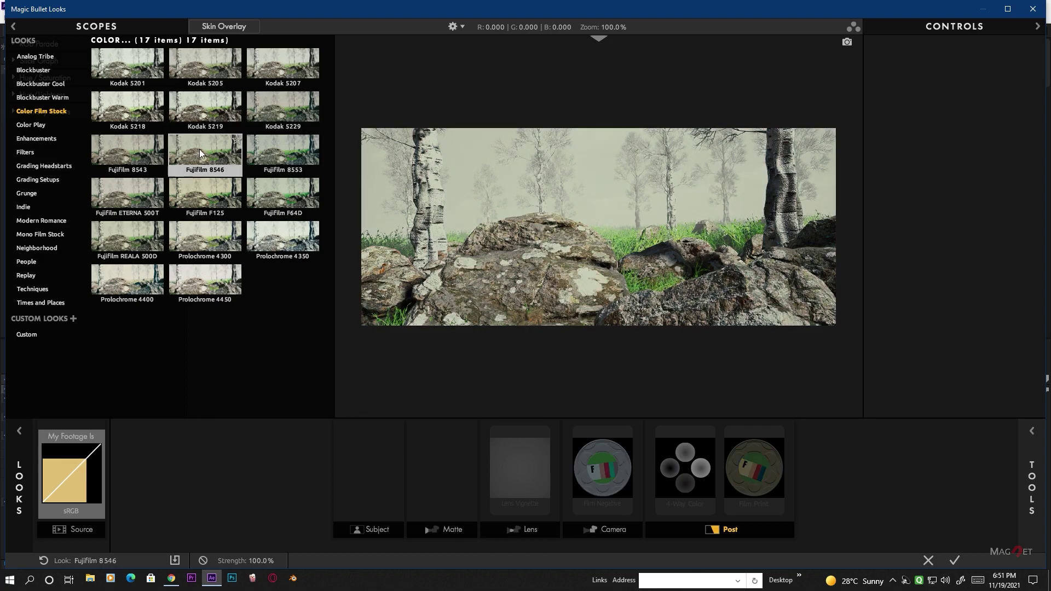
{"action": "left_click", "coordinate": [208, 110]}
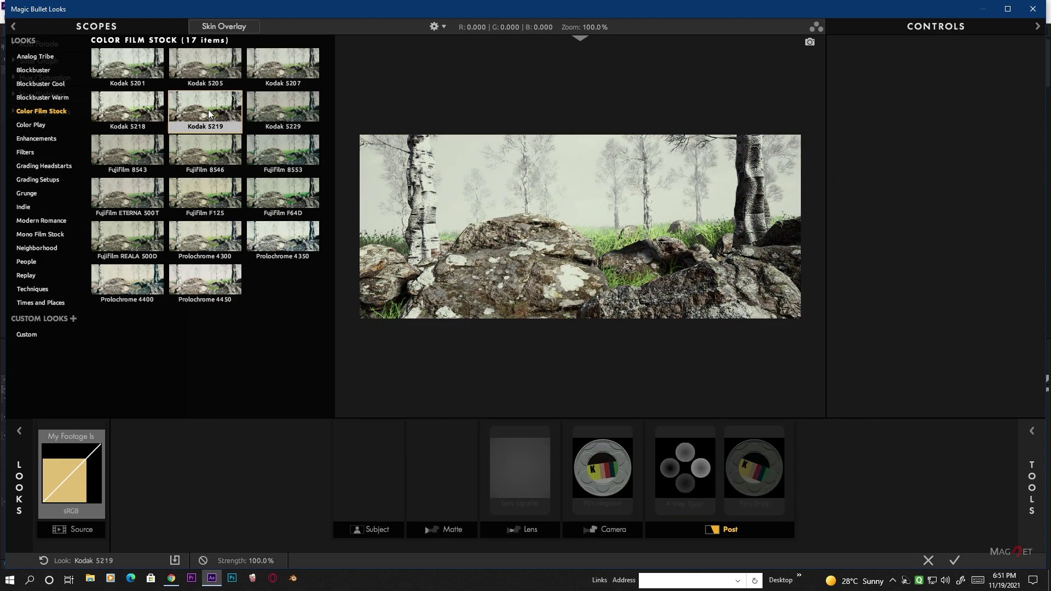
Shift the tonal Ranges of the look's 4-Way Color tool slightly and apply the look at 61% strength
{"action": "left_click", "coordinate": [686, 469]}
{"action": "scroll", "coordinate": [611, 290], "scroll_direction": "up", "scroll_amount": 2}
{"action": "left_click_drag", "start_coordinate": [932, 323], "coordinate": [915, 321]}
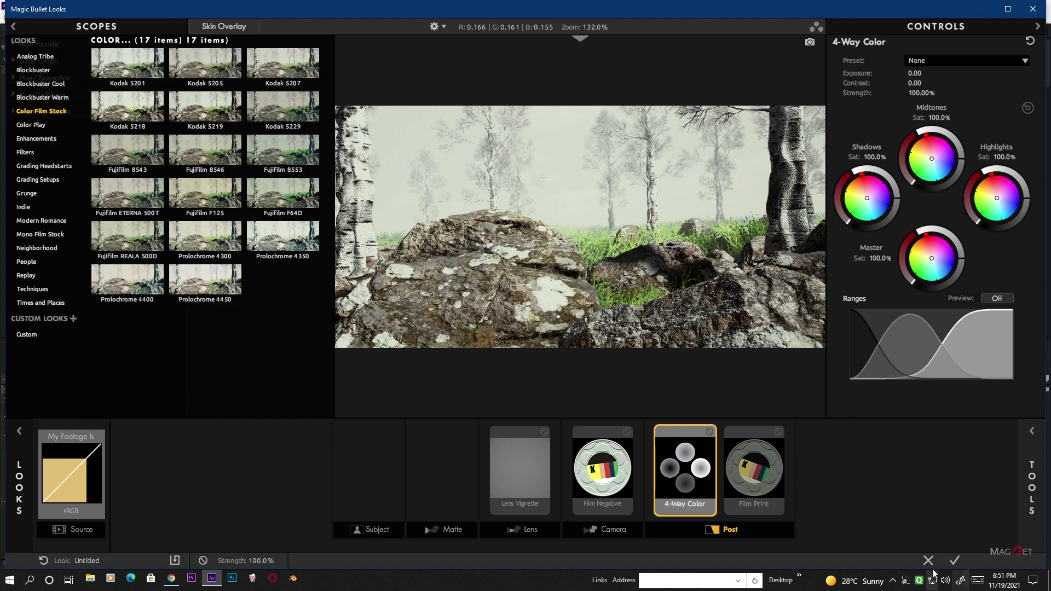
{"action": "left_click", "coordinate": [955, 561]}
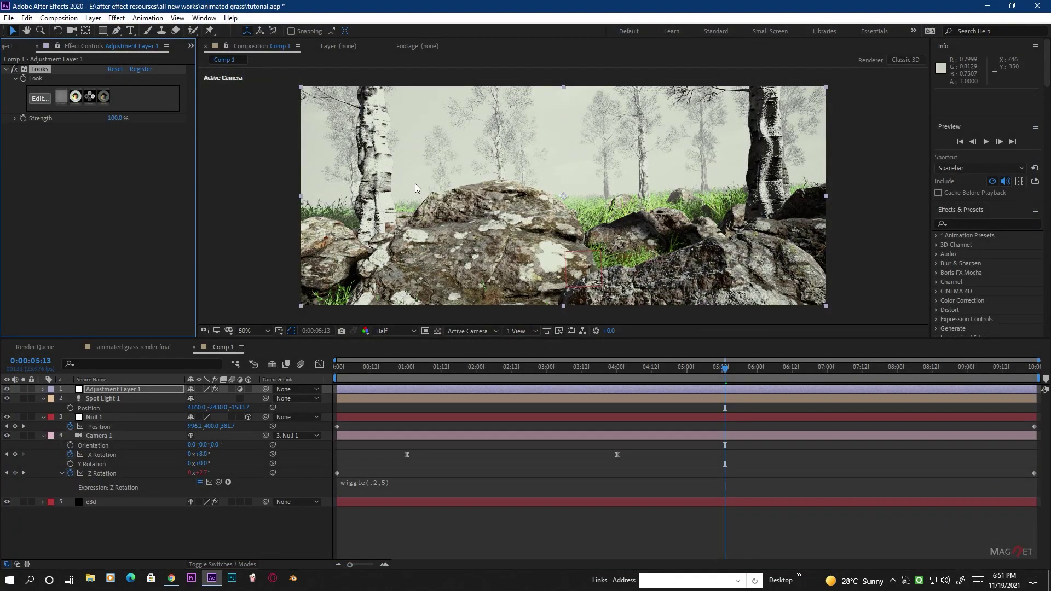
{"action": "left_click_drag", "start_coordinate": [120, 123], "coordinate": [121, 130]}
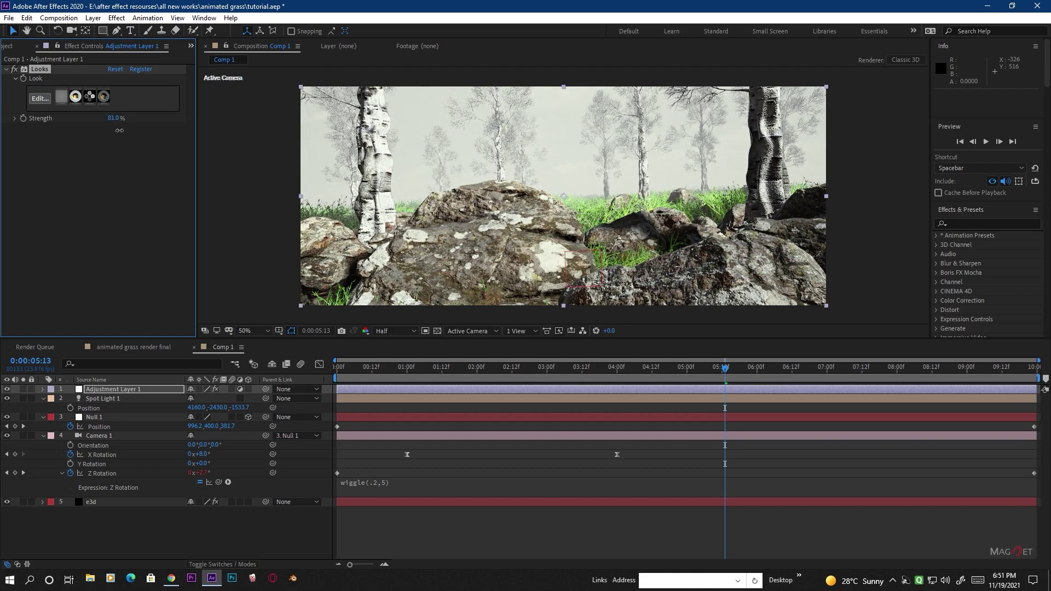
Create a second adjustment layer above Adjustment Layer 1
{"action": "left_click", "coordinate": [93, 19]}
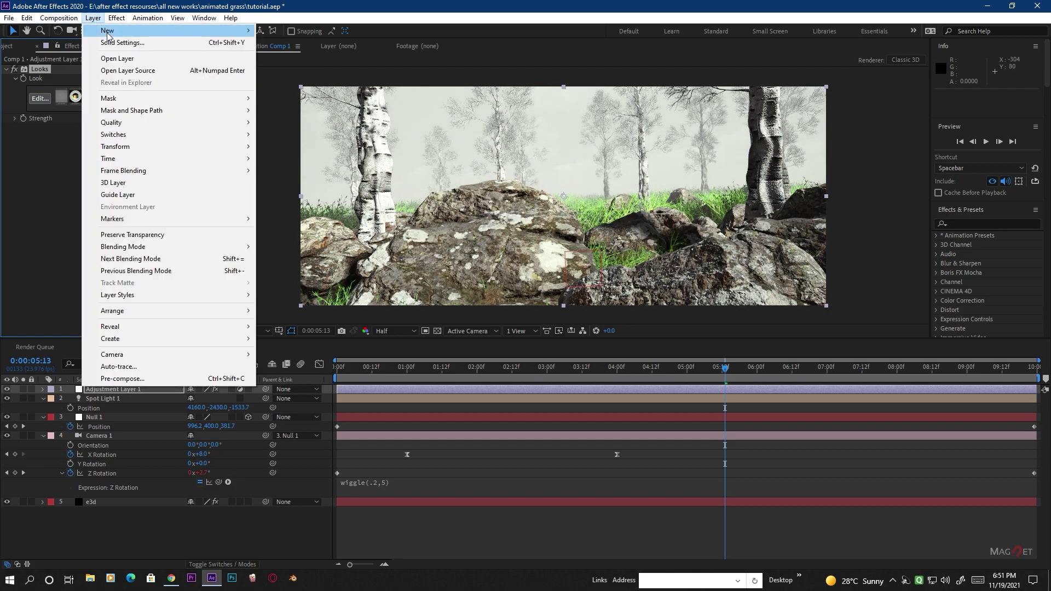
{"action": "mouse_move", "coordinate": [109, 33]}
{"action": "left_click", "coordinate": [307, 102]}
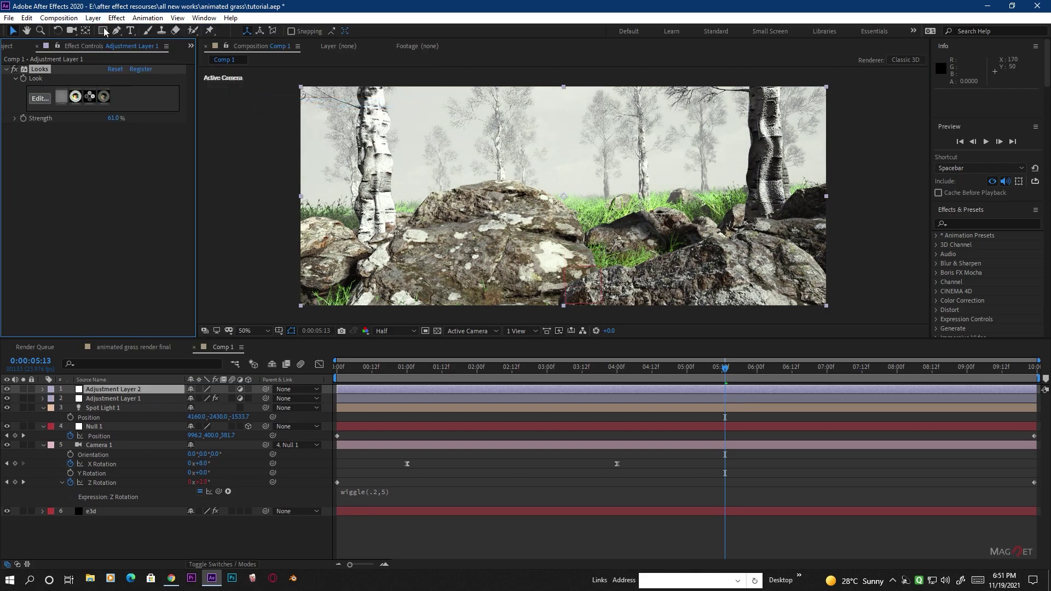
Apply the Curves effect to the new adjustment layer and shape a gentle RGB S-curve that lifts the highlights
{"action": "left_click", "coordinate": [116, 18]}
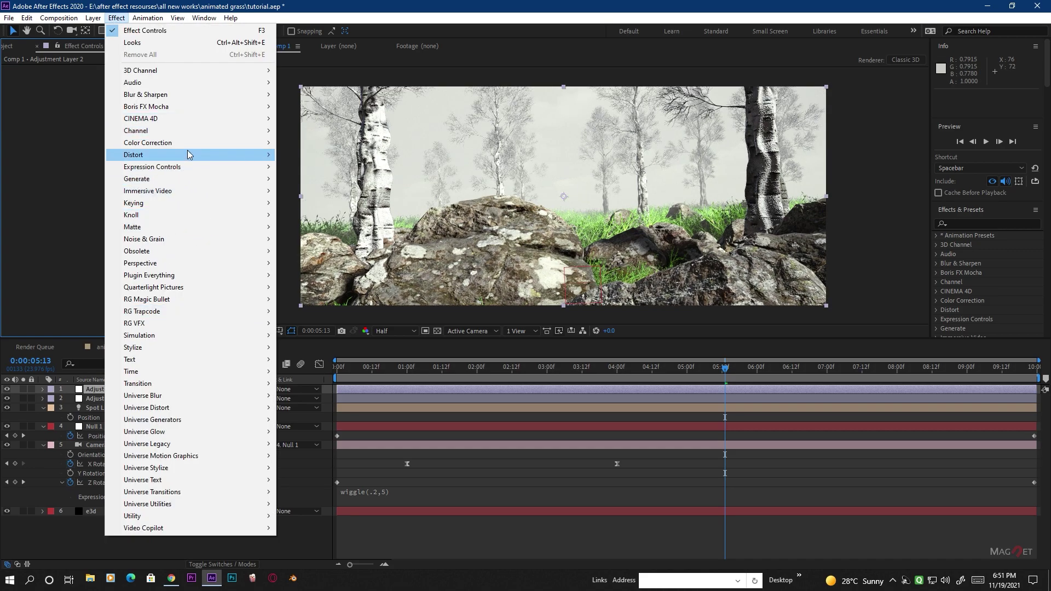
{"action": "mouse_move", "coordinate": [236, 143]}
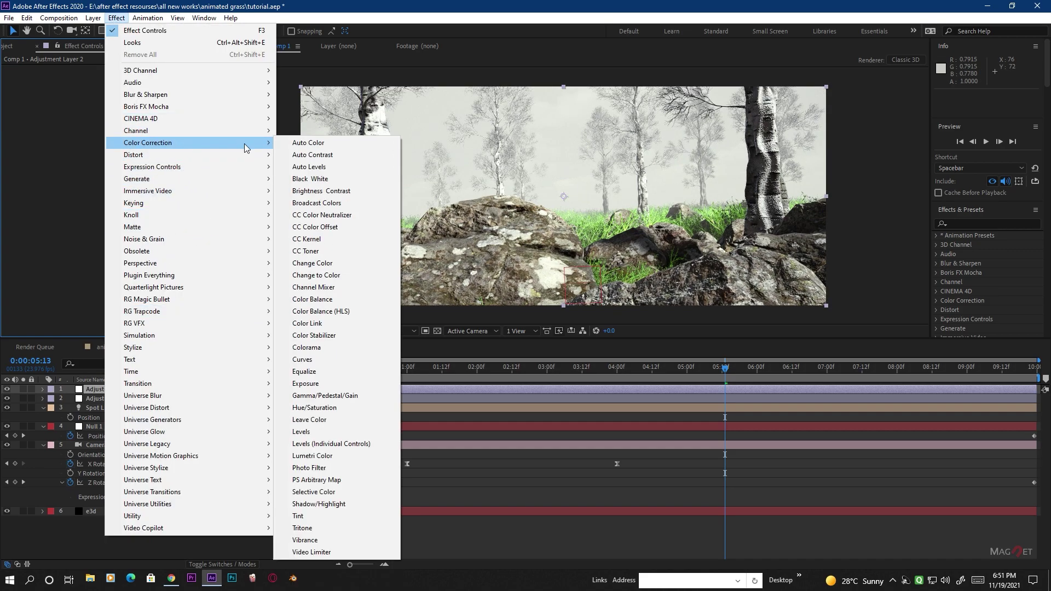
{"action": "left_click", "coordinate": [323, 361]}
{"action": "mouse_move", "coordinate": [79, 210]}
{"action": "left_mouse_down"}
{"action": "mouse_move", "coordinate": [76, 188]}
{"action": "mouse_move", "coordinate": [77, 203]}
{"action": "left_mouse_up"}
{"action": "mouse_move", "coordinate": [114, 164]}
{"action": "left_mouse_down"}
{"action": "mouse_move", "coordinate": [103, 143]}
{"action": "mouse_move", "coordinate": [114, 150]}
{"action": "left_mouse_up"}
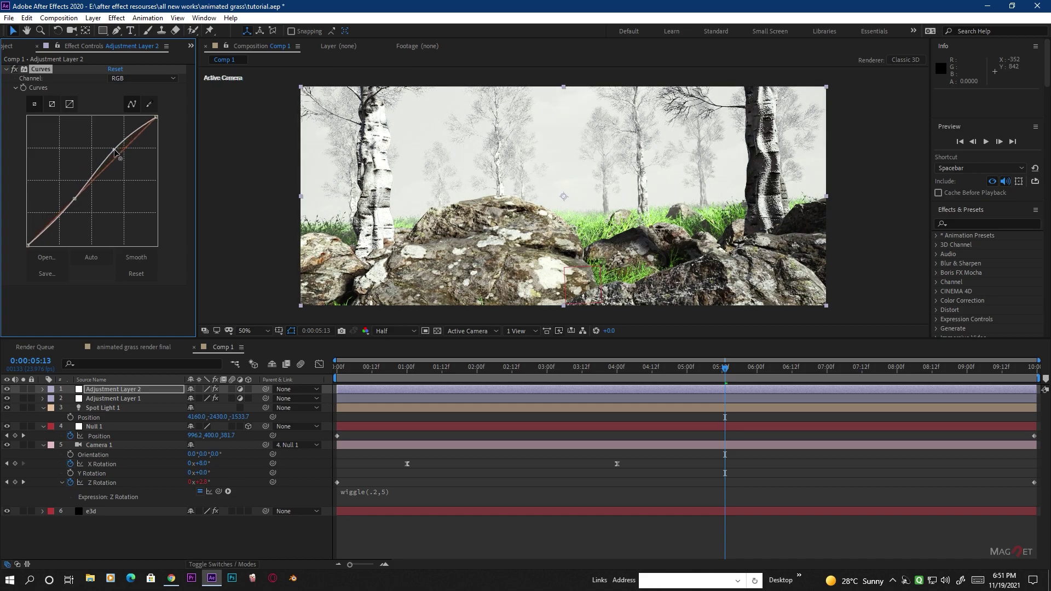
Go to 0:00:03:00 and set the e3d layer's Fog Opacity to 40%
{"action": "left_click_drag", "start_coordinate": [642, 235], "coordinate": [649, 215]}
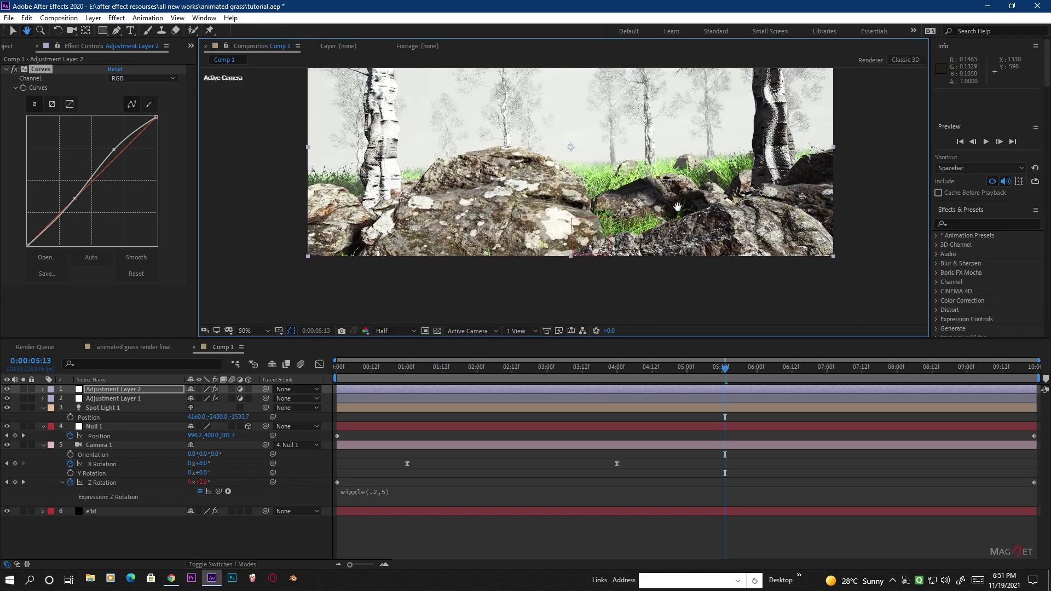
{"action": "left_click", "coordinate": [548, 370]}
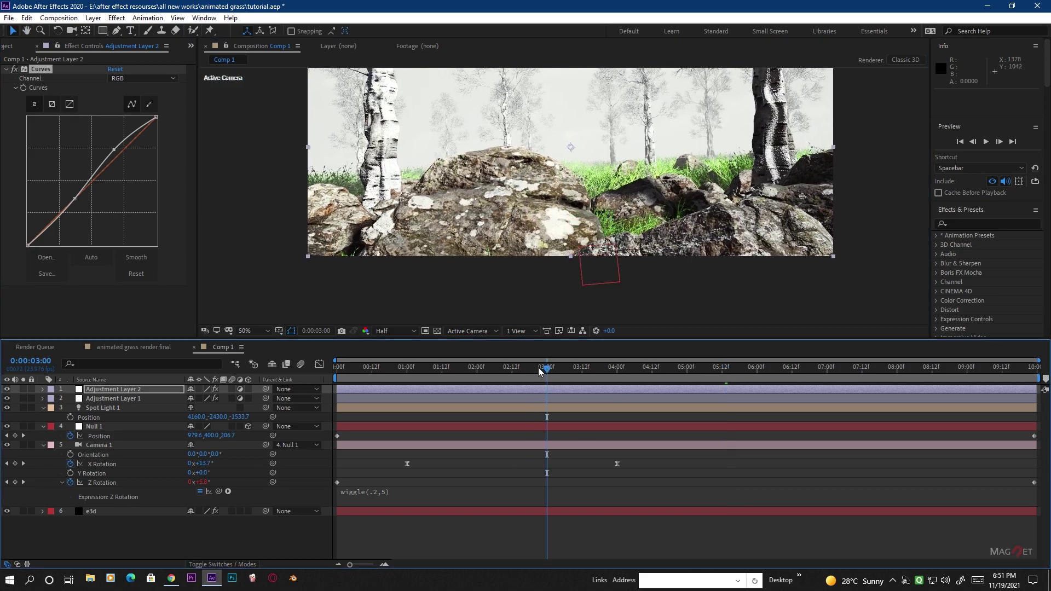
{"action": "left_click", "coordinate": [91, 511]}
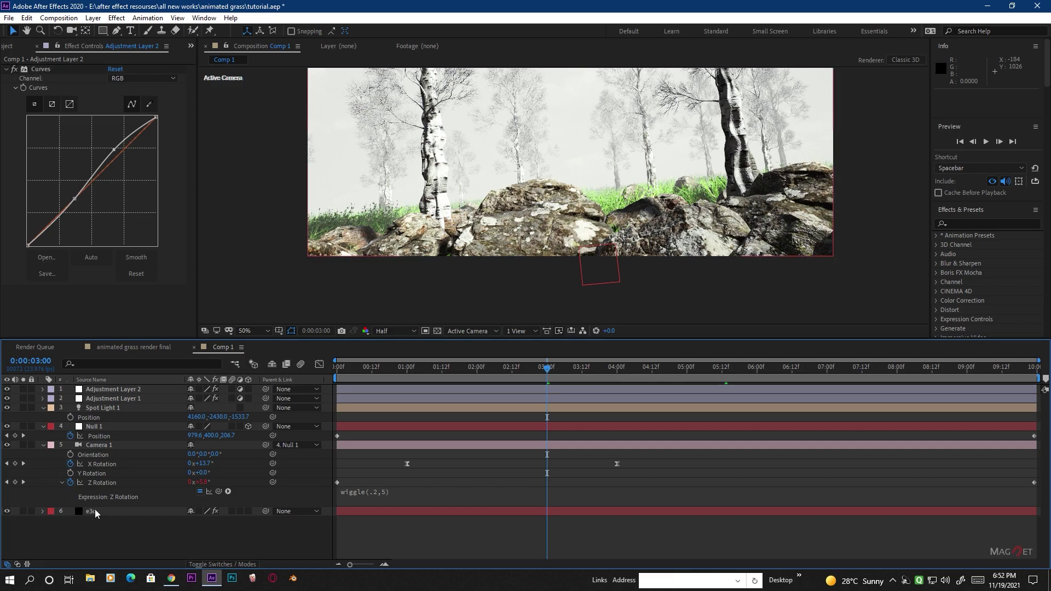
{"action": "left_click", "coordinate": [97, 510]}
{"action": "scroll", "coordinate": [29, 249], "scroll_direction": "down", "scroll_amount": 10}
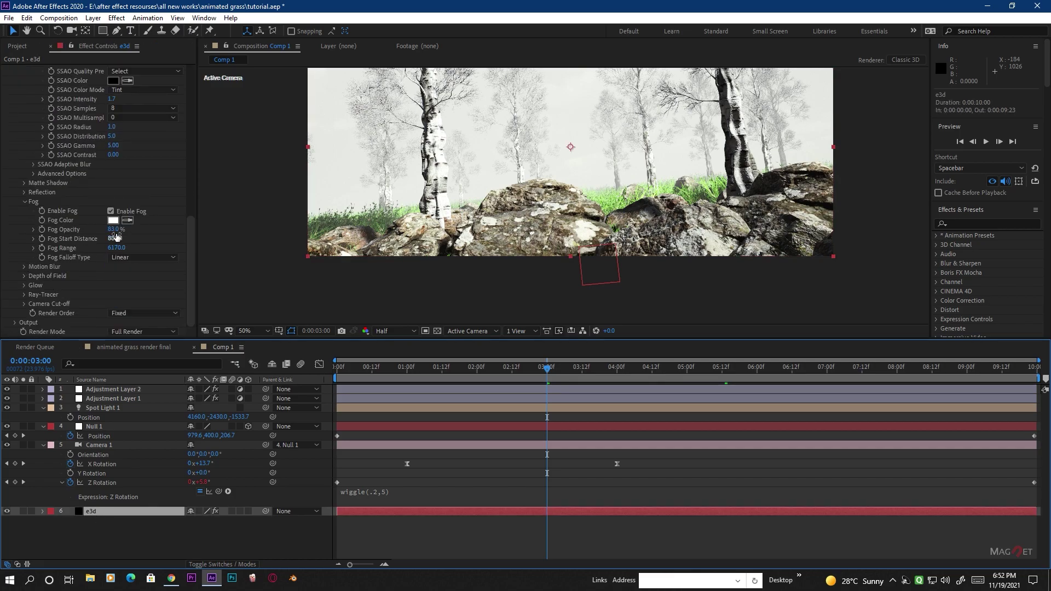
{"action": "left_click", "coordinate": [119, 231]}
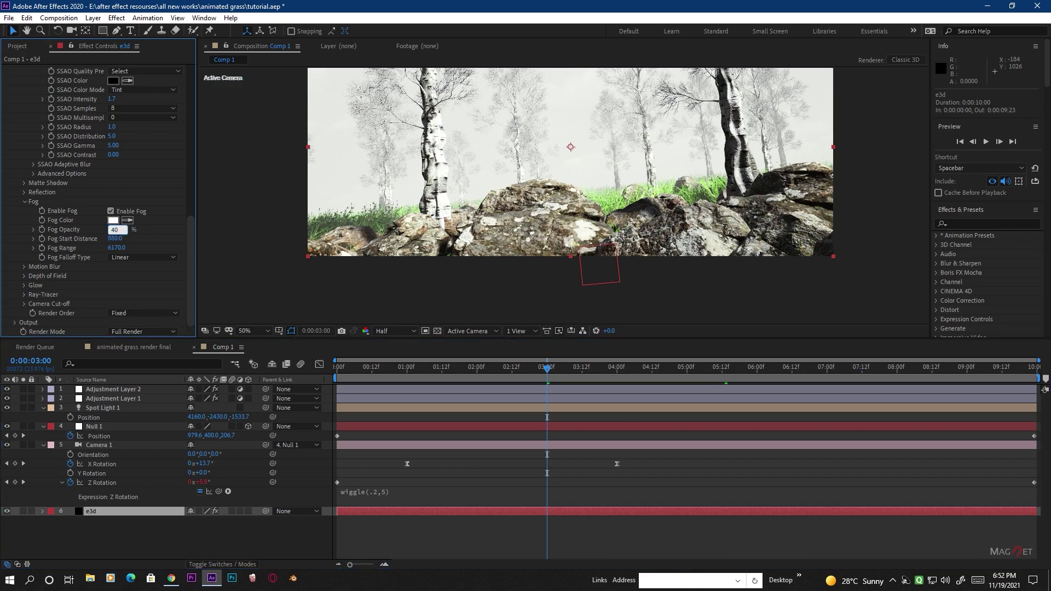
{"action": "key", "text": "Return"}
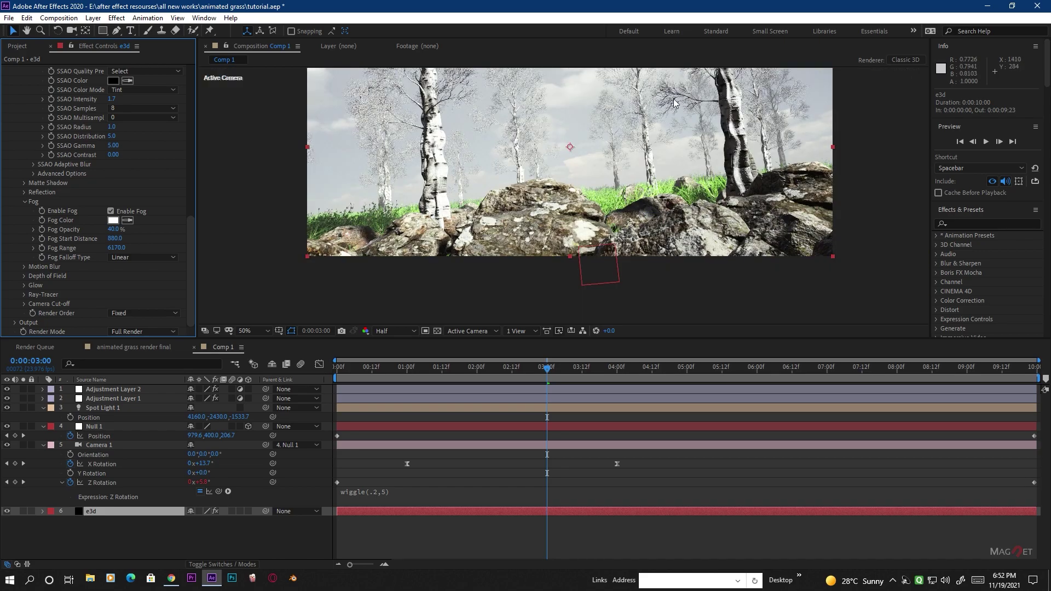
Inspect the graded scene with the reduced fog at 0:00:06:00, 0:00:08:05 and 0:00:09:16
{"action": "left_click_drag", "start_coordinate": [690, 187], "coordinate": [657, 235]}
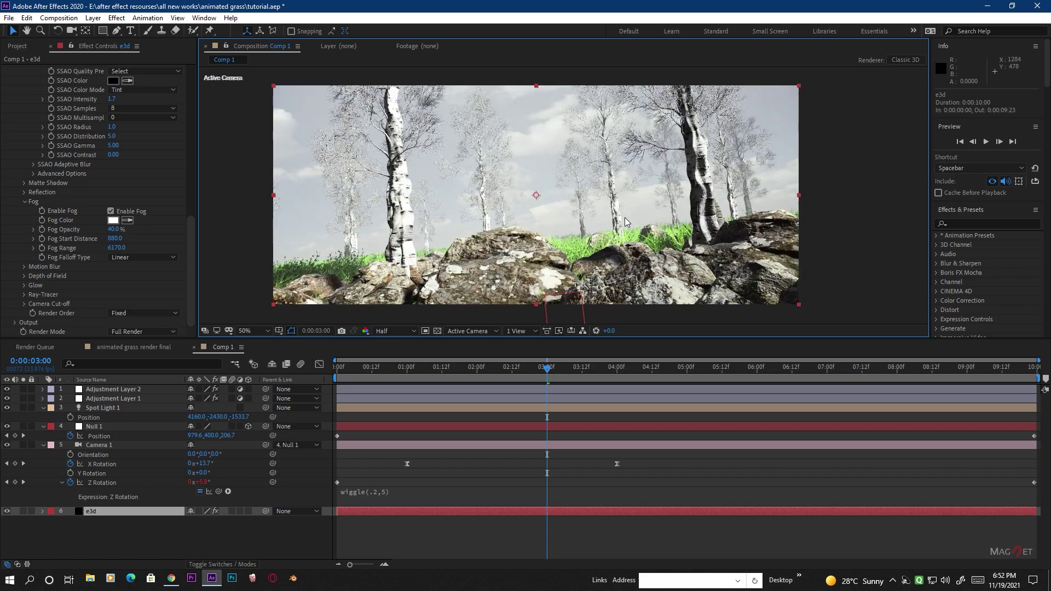
{"action": "left_click", "coordinate": [757, 368]}
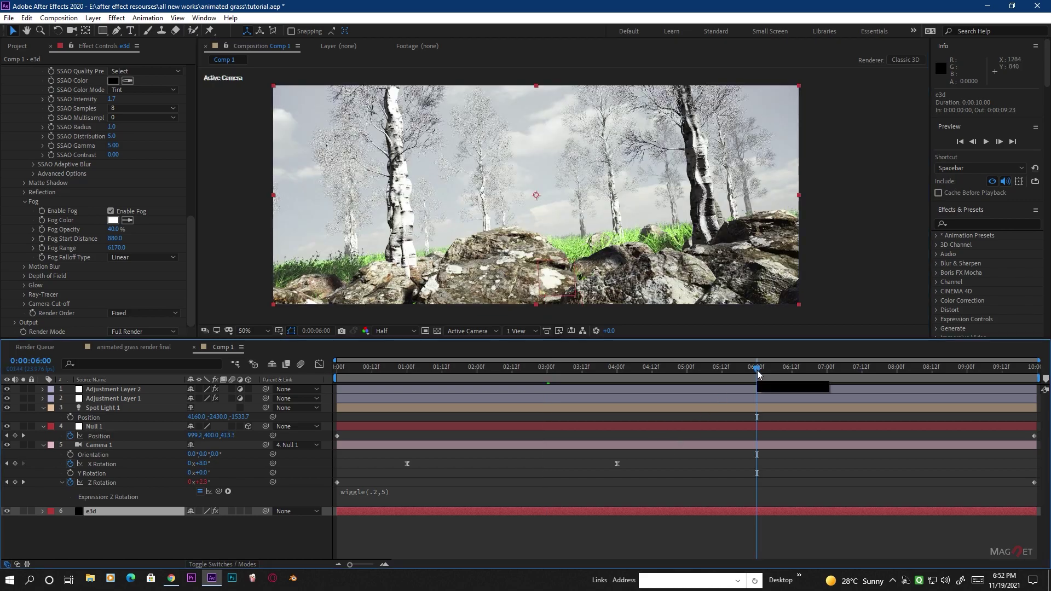
{"action": "left_click", "coordinate": [912, 368]}
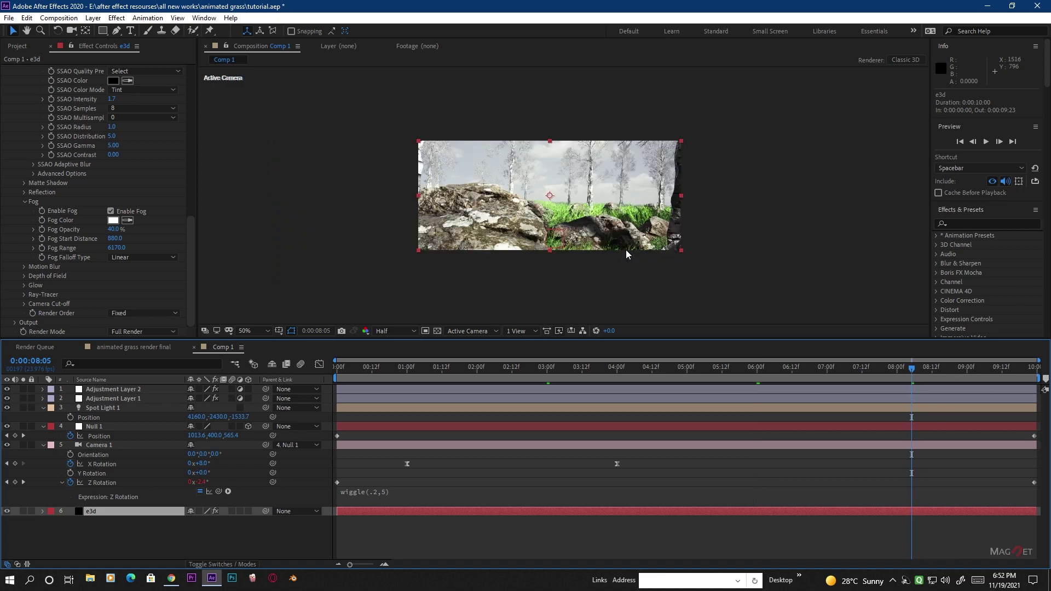
{"action": "left_click_drag", "start_coordinate": [1010, 369], "coordinate": [1013, 373]}
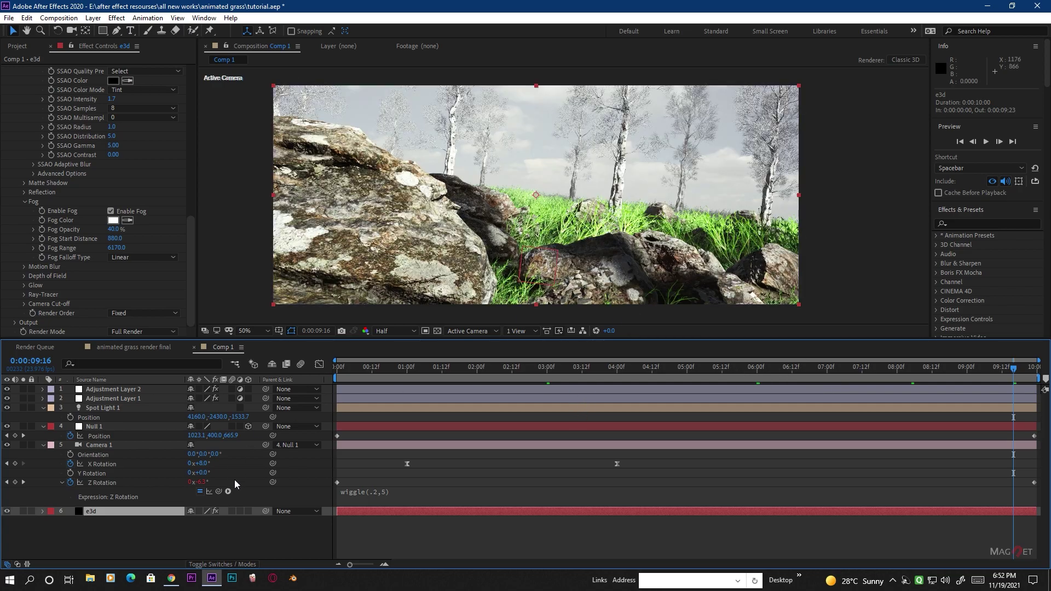
Toggle e3d's Group 1 to identify its grass and set that group's Particle Size to 17
{"action": "scroll", "coordinate": [26, 121], "scroll_direction": "up", "scroll_amount": 12}
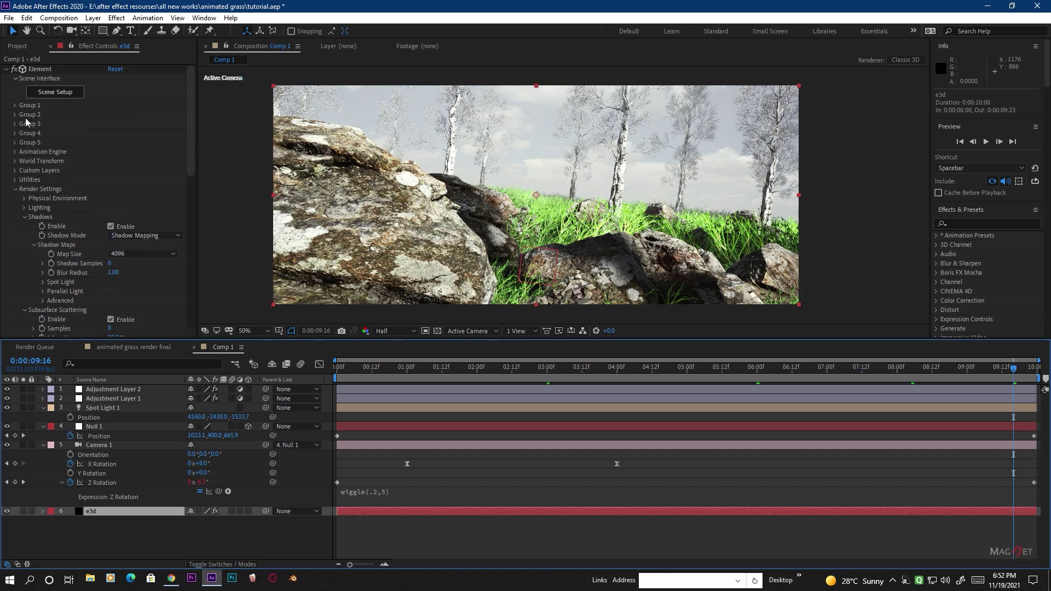
{"action": "left_click", "coordinate": [14, 105]}
{"action": "scroll", "coordinate": [90, 166], "scroll_direction": "down", "scroll_amount": 2}
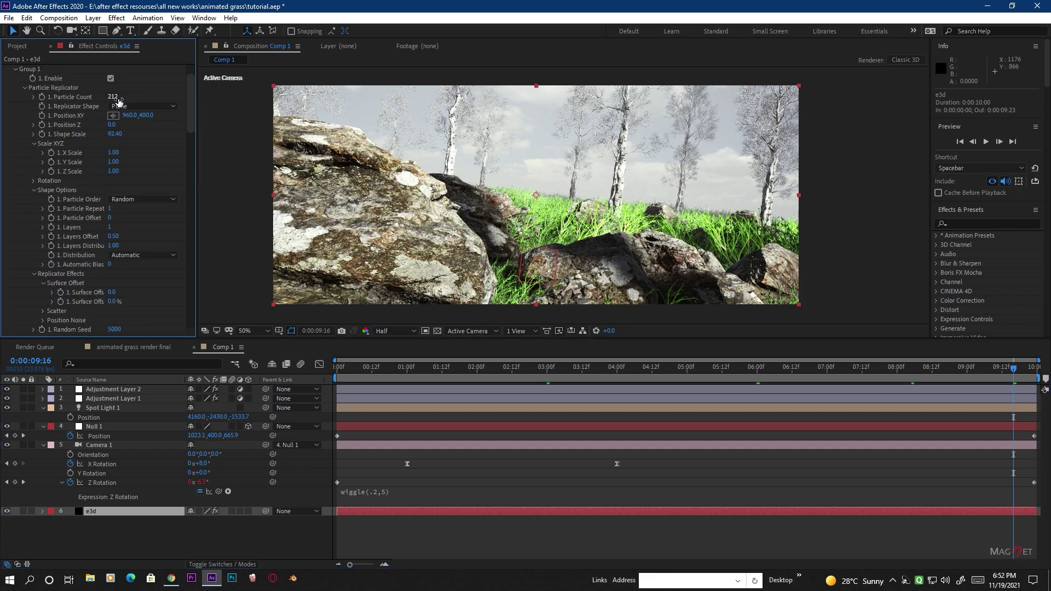
{"action": "left_click", "coordinate": [110, 78]}
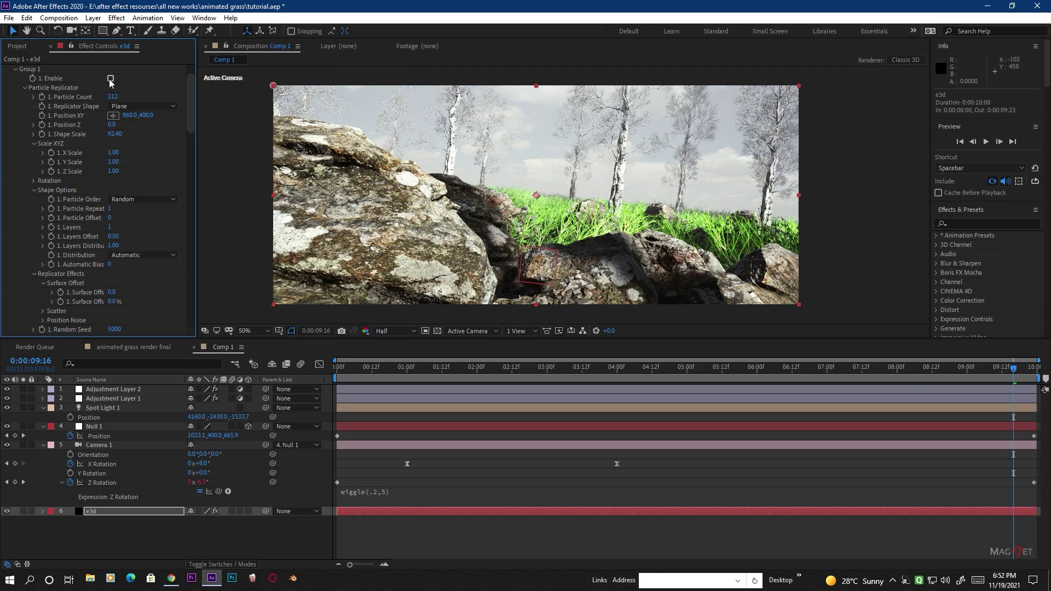
{"action": "scroll", "coordinate": [94, 277], "scroll_direction": "down", "scroll_amount": 5}
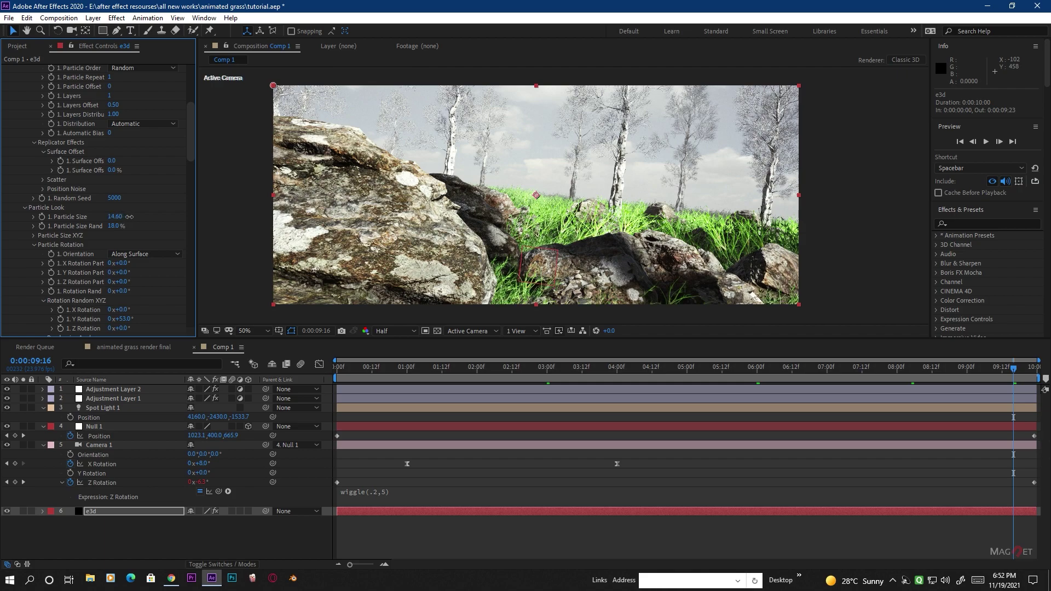
{"action": "left_click_drag", "start_coordinate": [140, 217], "coordinate": [141, 216]}
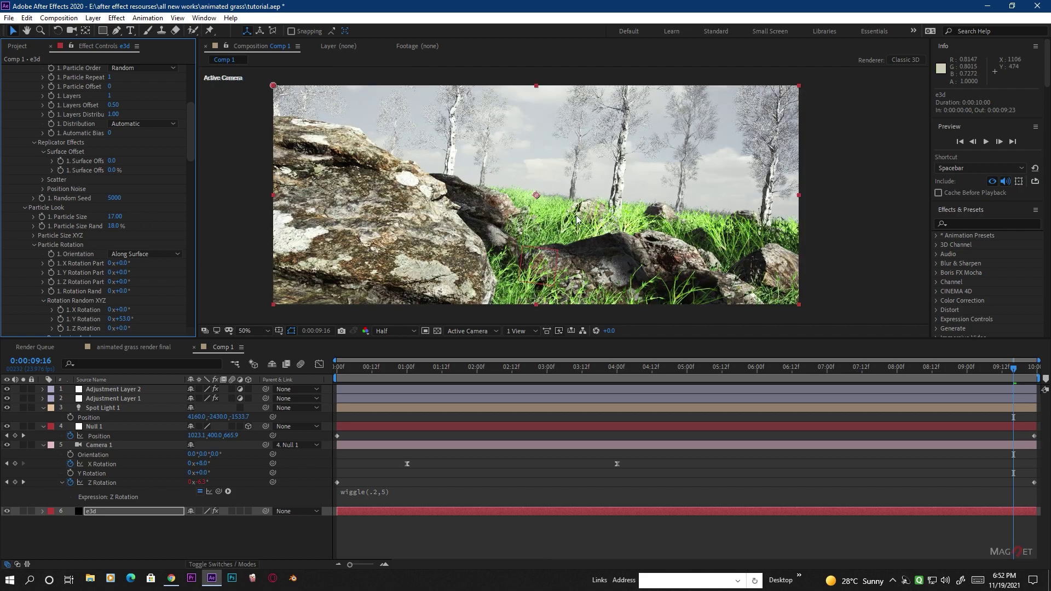
Check the grass at 0:00:02:21 and 0:00:04:21, and collapse the properties of Camera 1, Null 1 and Spot Light 1
{"action": "left_click", "coordinate": [538, 367]}
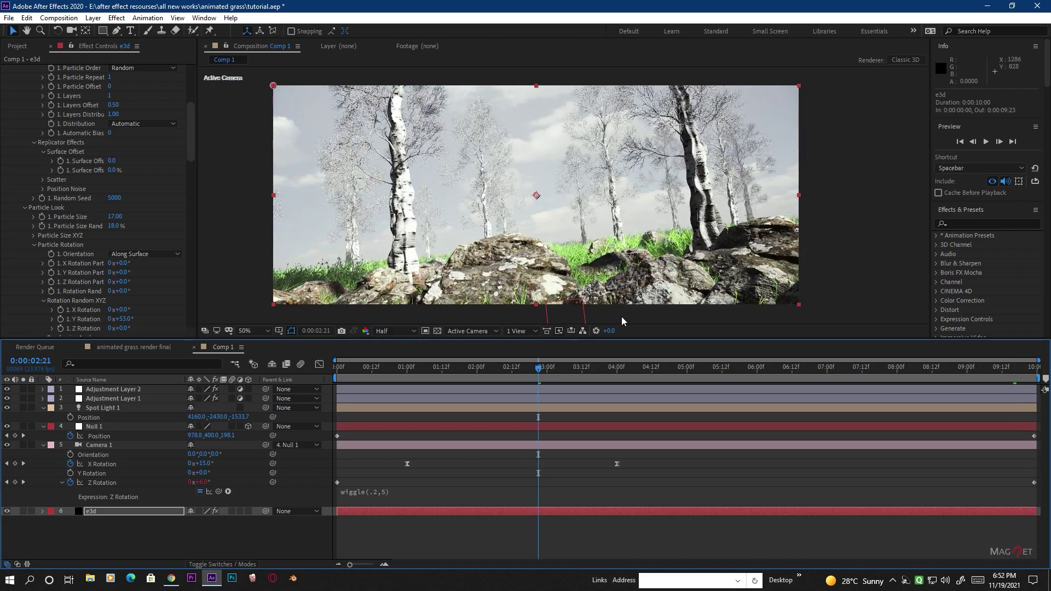
{"action": "left_click", "coordinate": [680, 368]}
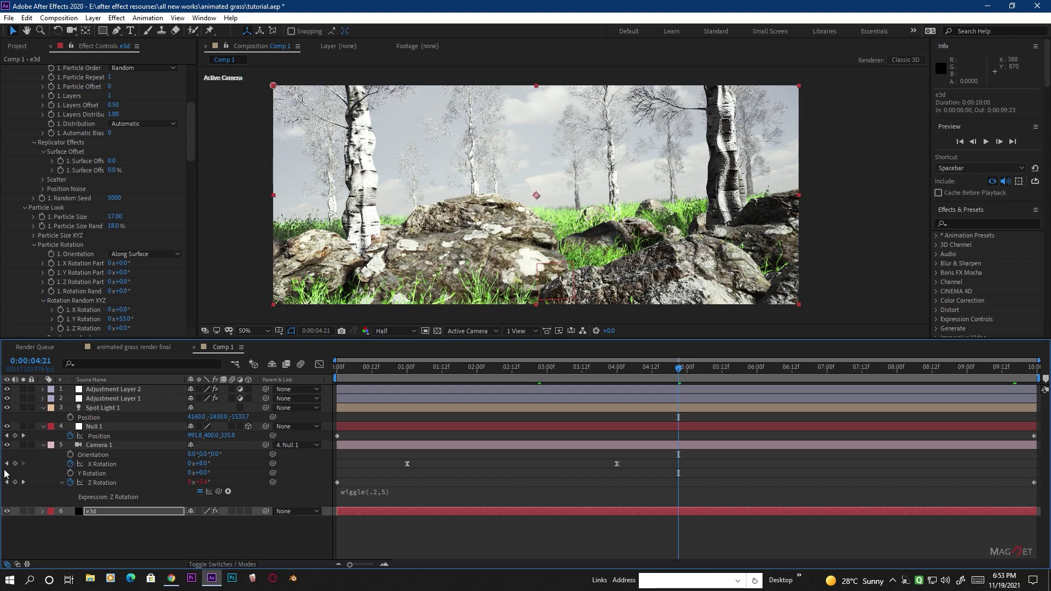
{"action": "left_click", "coordinate": [42, 445]}
{"action": "left_click", "coordinate": [43, 426]}
{"action": "left_click", "coordinate": [44, 409]}
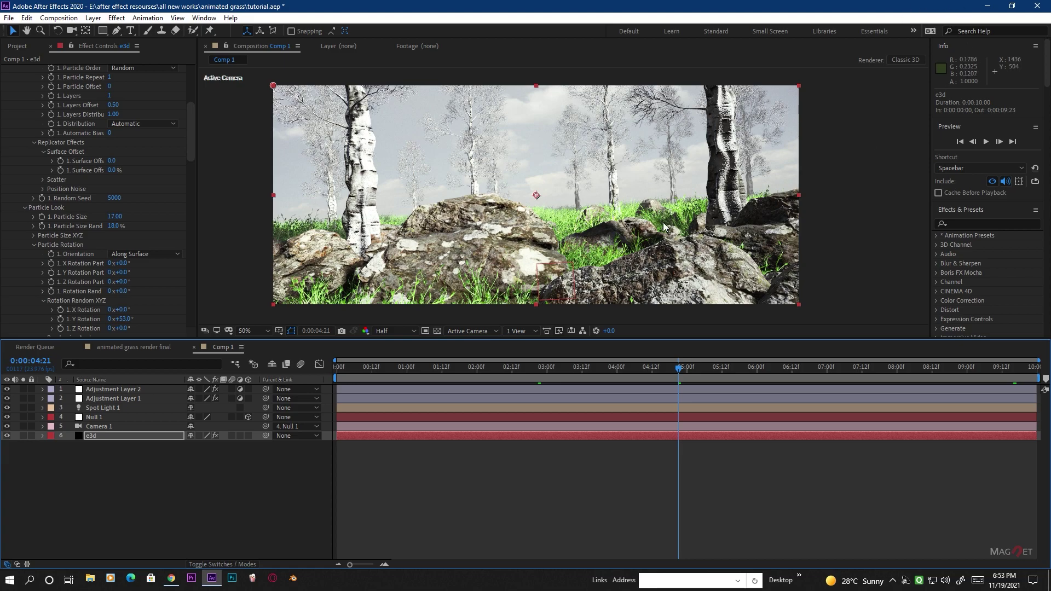
Review e3d's render settings down to its fog options, and check the scene at 0:00:06:21 and 0:00:08:09
{"action": "scroll", "coordinate": [54, 258], "scroll_direction": "down", "scroll_amount": 10}
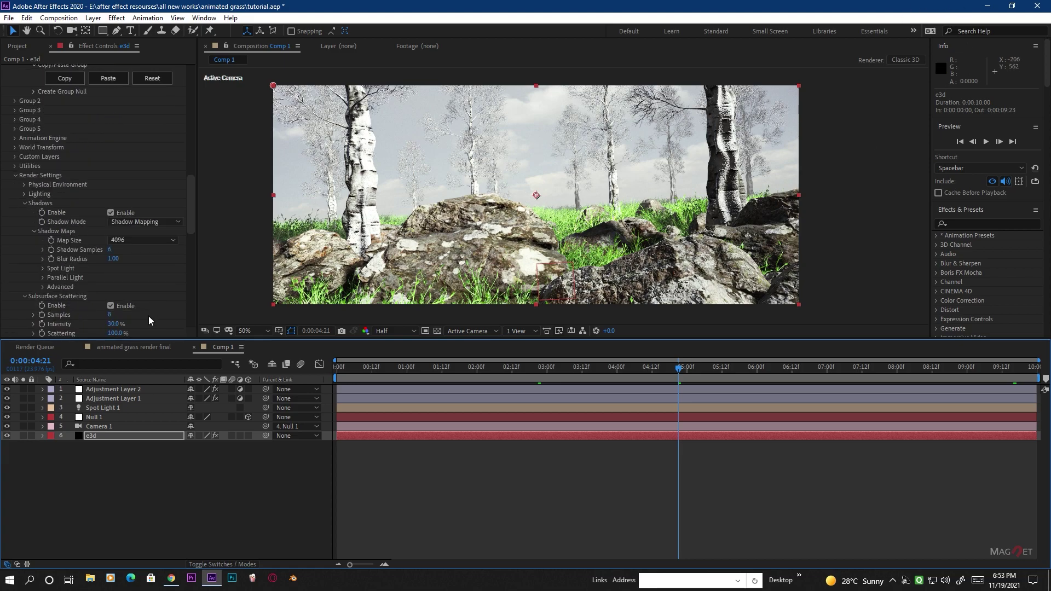
{"action": "key", "text": "Return"}
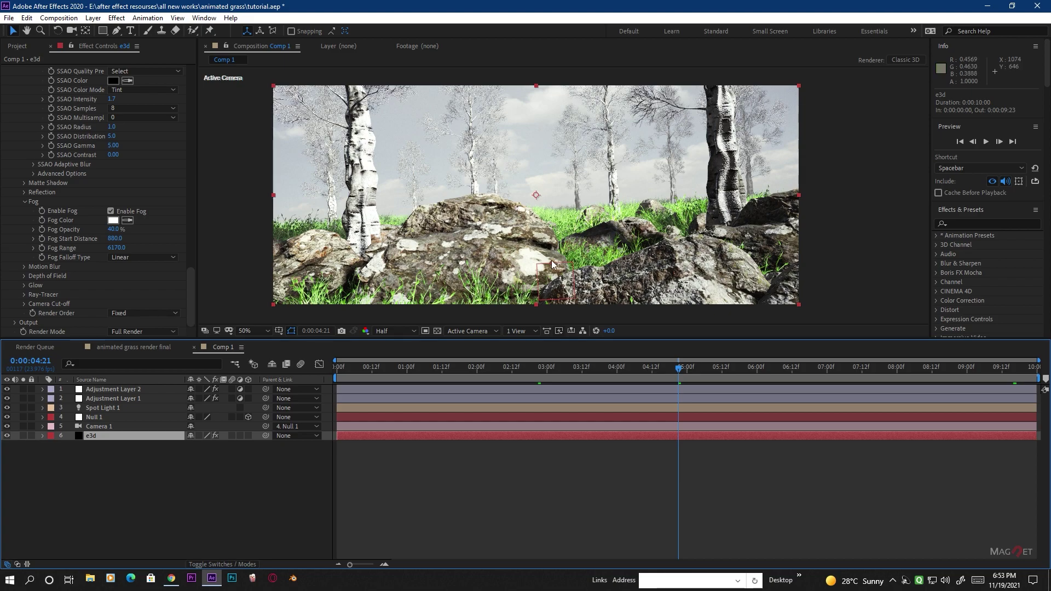
{"action": "left_click", "coordinate": [818, 370]}
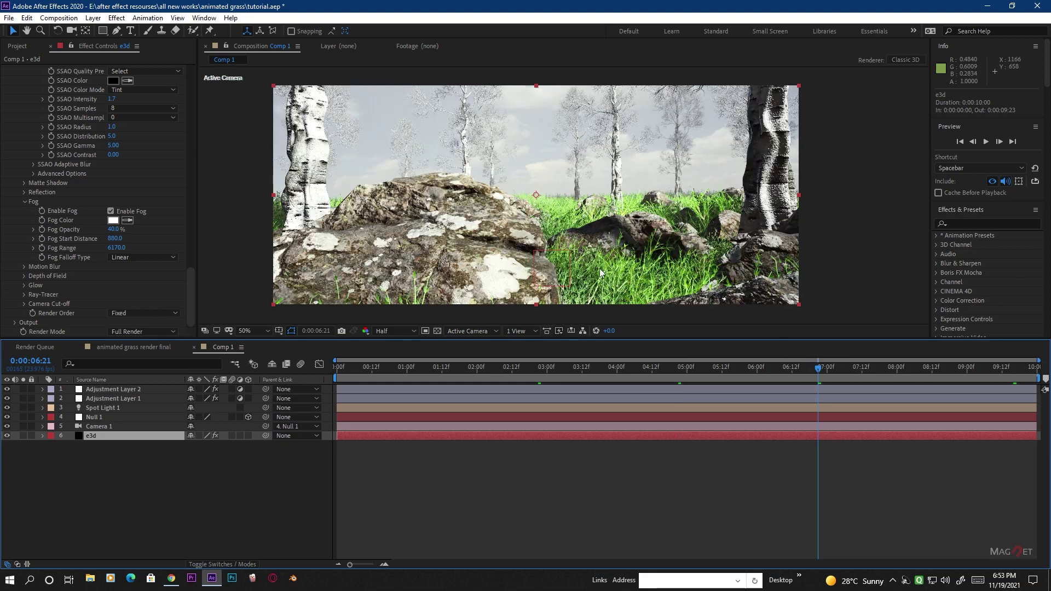
{"action": "left_click", "coordinate": [923, 368]}
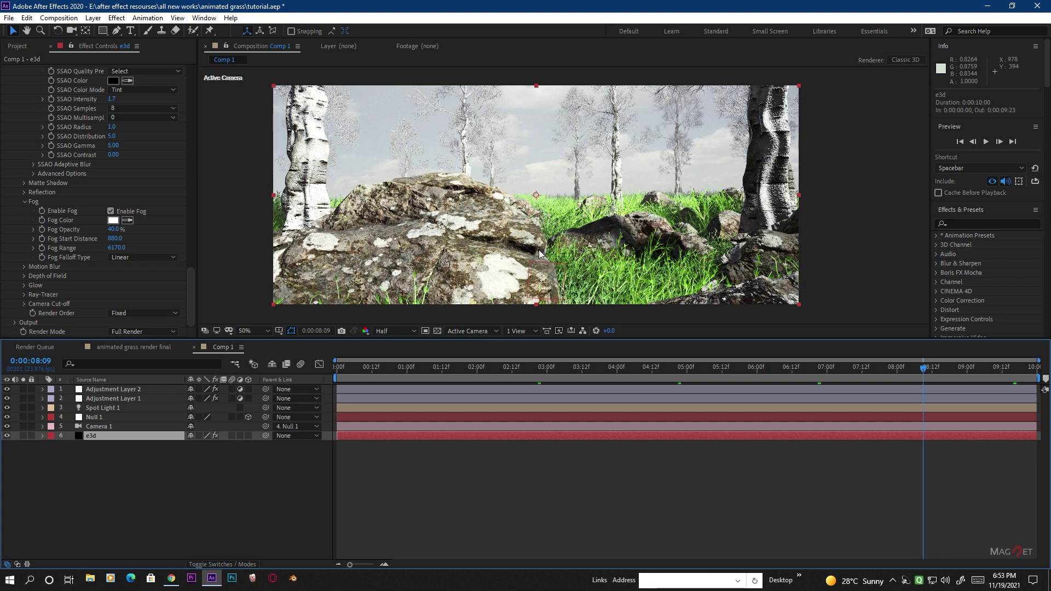
{"action": "scroll", "coordinate": [559, 255], "scroll_direction": "down", "scroll_amount": 2}
{"action": "scroll", "coordinate": [560, 255], "scroll_direction": "up", "scroll_amount": 2}
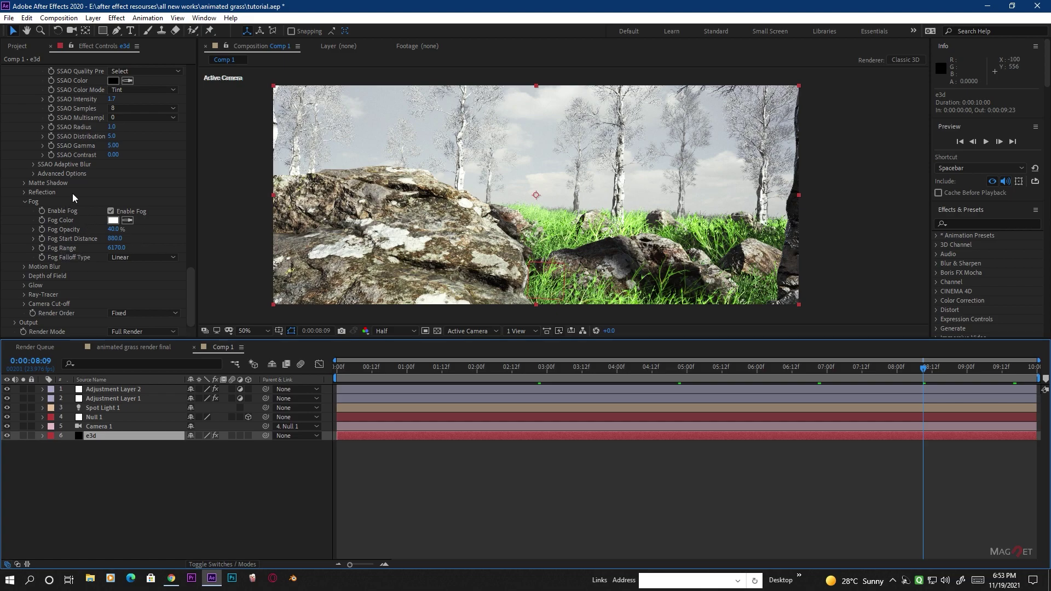
Set Motion Blur to On in the e3d layer's render settings
{"action": "left_click", "coordinate": [25, 266]}
{"action": "left_click", "coordinate": [139, 276]}
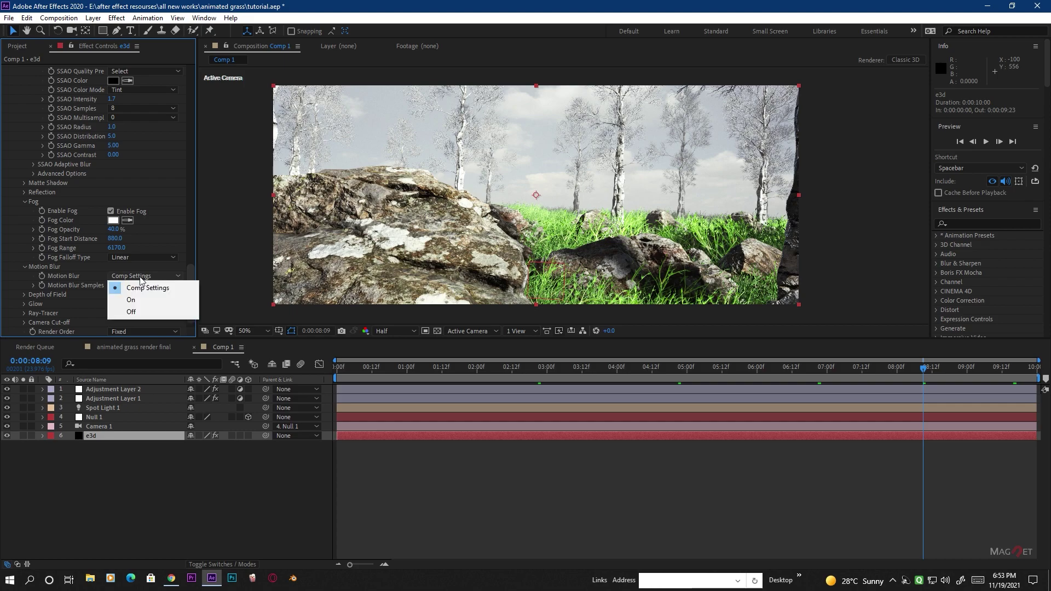
{"action": "left_click", "coordinate": [137, 299]}
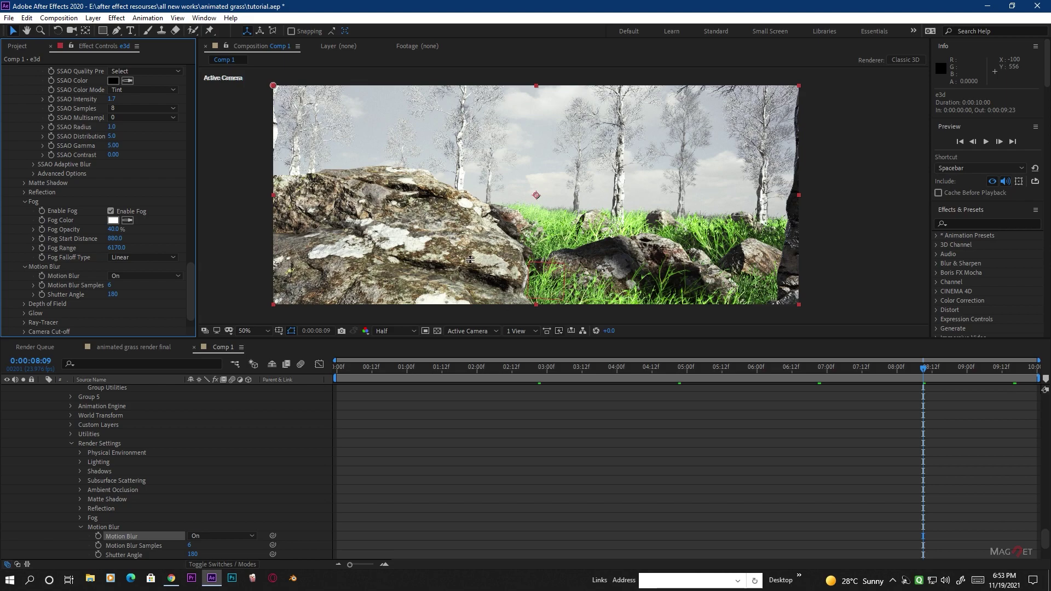
Compare the foreground rock close up with e3d's Motion Blur set to Off and back to On
{"action": "scroll", "coordinate": [606, 274], "scroll_direction": "up", "scroll_amount": 2}
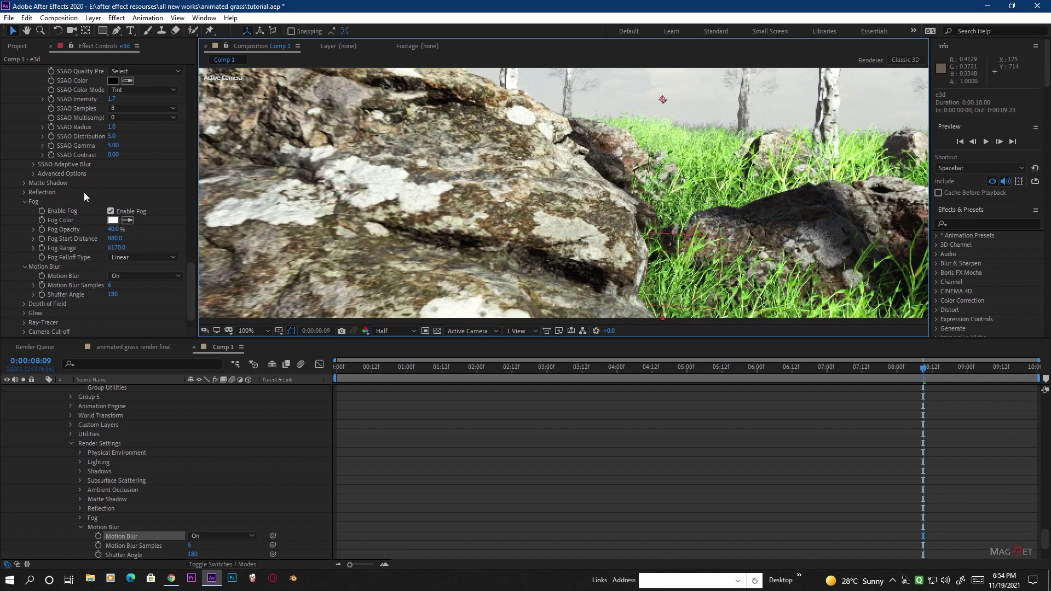
{"action": "scroll", "coordinate": [98, 249], "scroll_direction": "down", "scroll_amount": 2}
{"action": "left_click", "coordinate": [137, 250]}
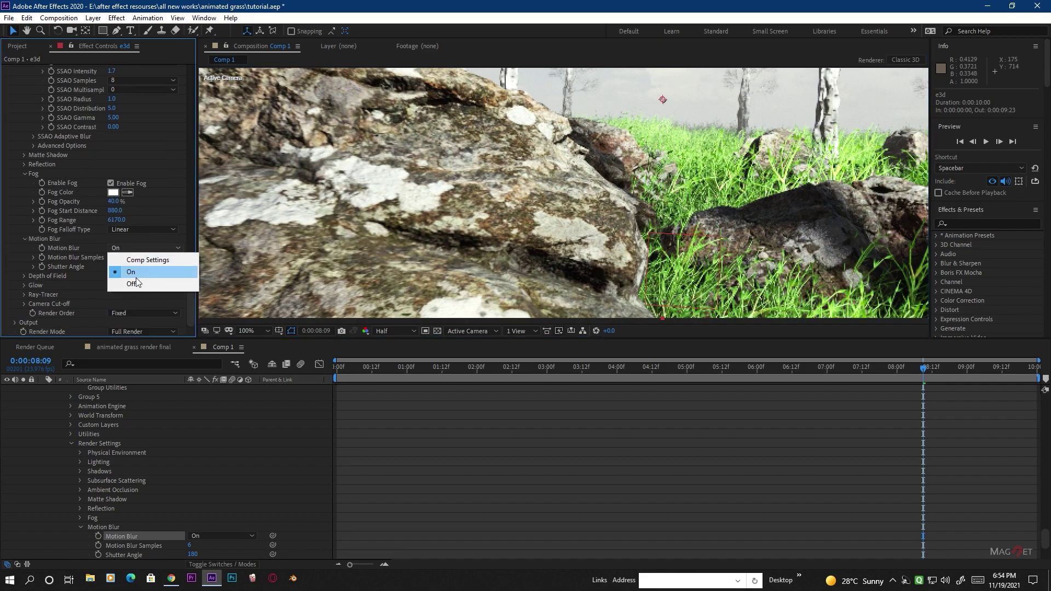
{"action": "left_click", "coordinate": [135, 284]}
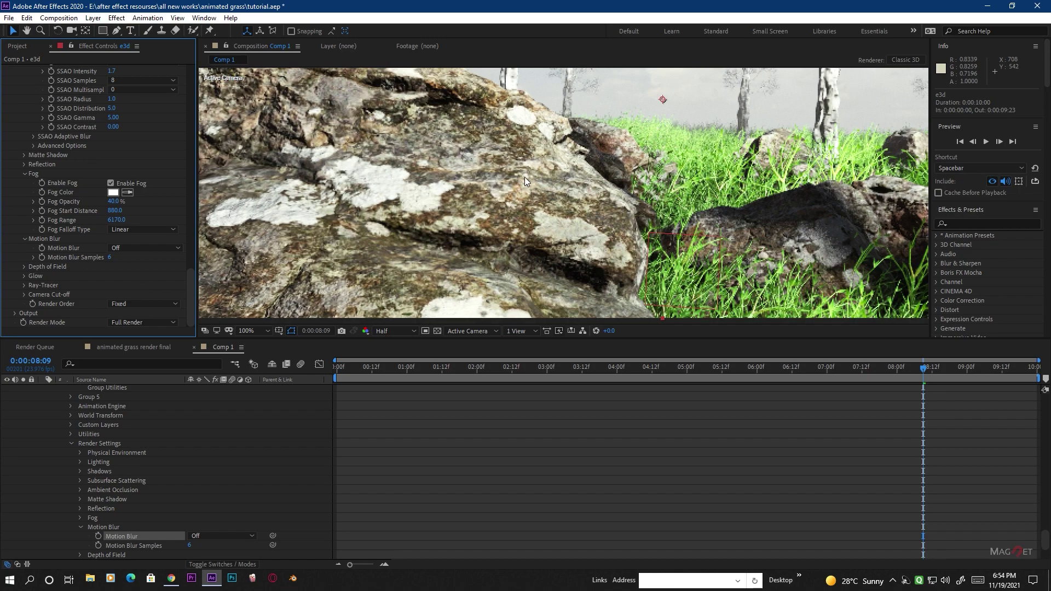
{"action": "left_click", "coordinate": [131, 248]}
{"action": "left_click", "coordinate": [140, 273]}
{"action": "scroll", "coordinate": [579, 212], "scroll_direction": "down", "scroll_amount": 4}
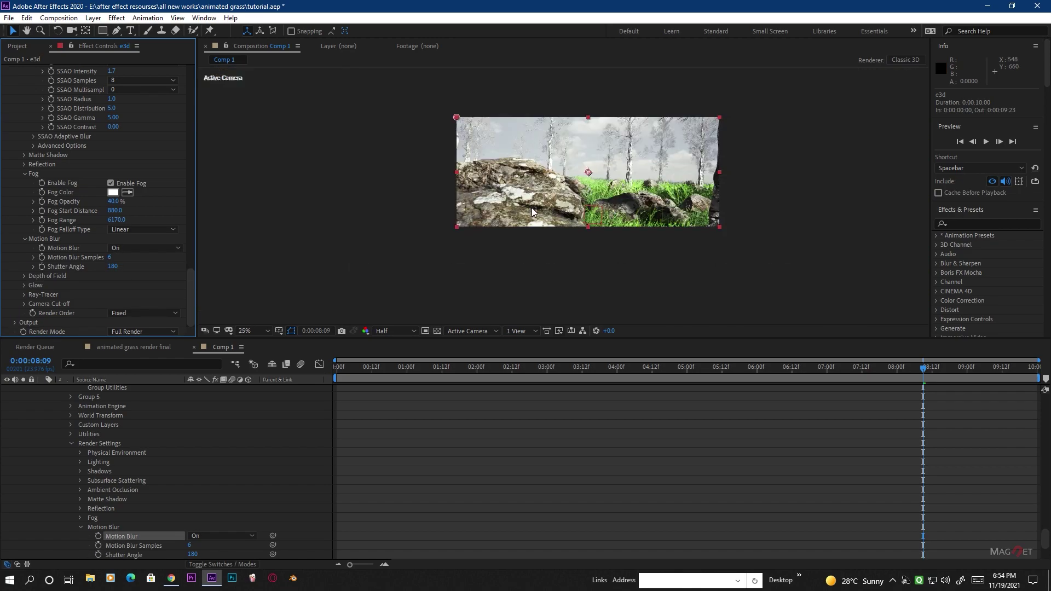
{"action": "scroll", "coordinate": [570, 240], "scroll_direction": "up", "scroll_amount": 2}
Turn on Depth of Field for Camera 1 and set its Focus Distance to 2485.2 pixels
{"action": "scroll", "coordinate": [60, 447], "scroll_direction": "up", "scroll_amount": 5}
{"action": "scroll", "coordinate": [61, 447], "scroll_direction": "up", "scroll_amount": 10}
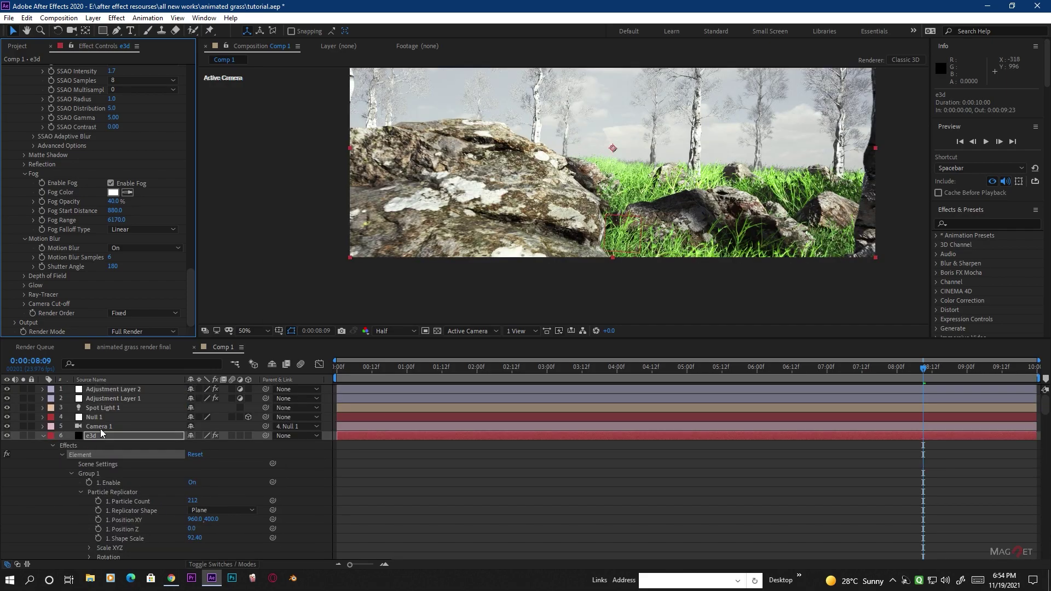
{"action": "left_click", "coordinate": [110, 427]}
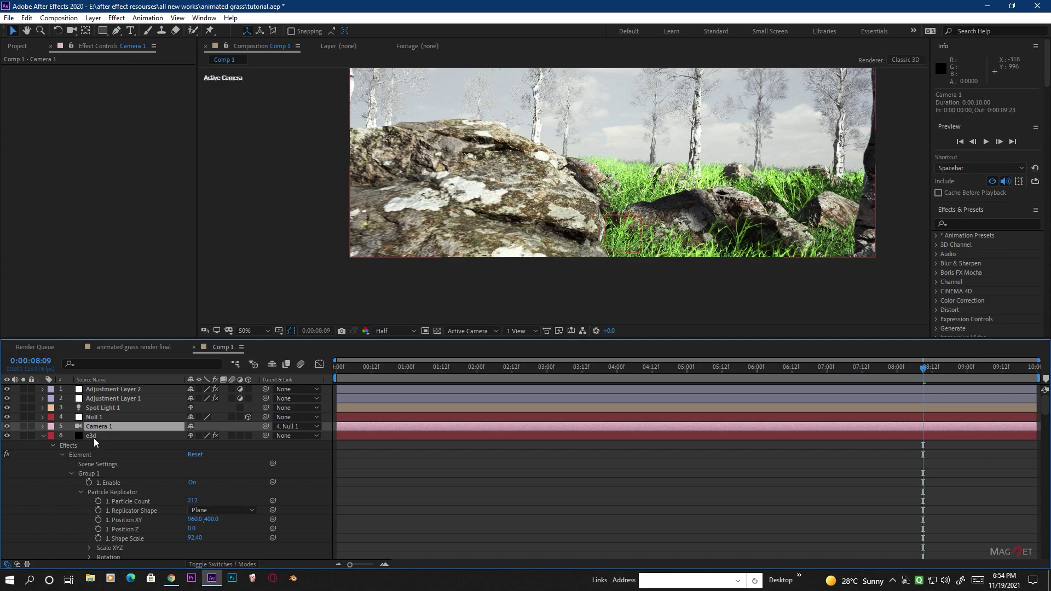
{"action": "key", "text": "a"}
{"action": "key", "text": "a"}
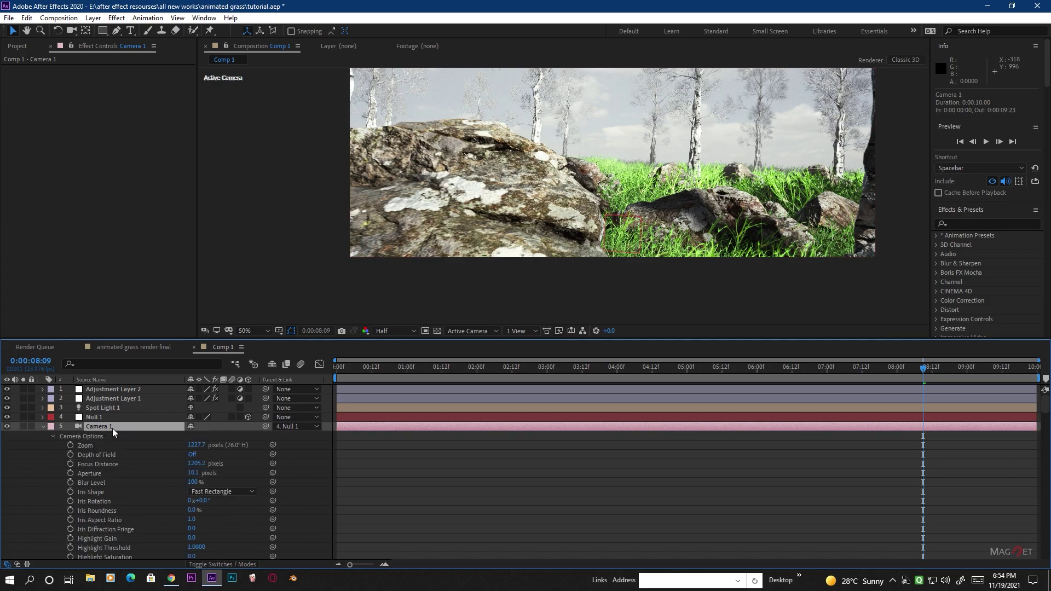
{"action": "left_click", "coordinate": [201, 456]}
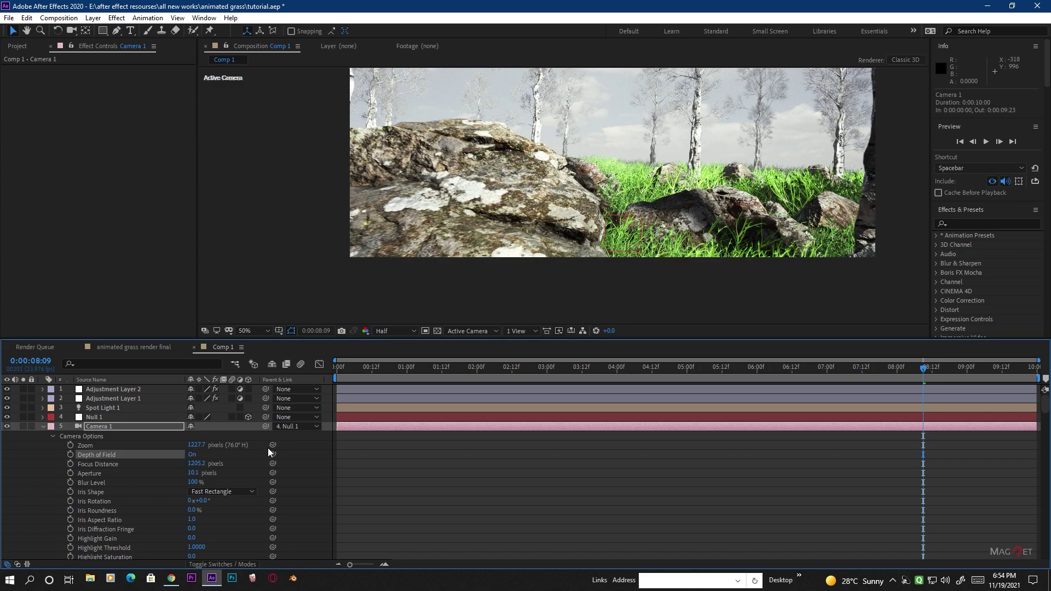
{"action": "left_click", "coordinate": [193, 454]}
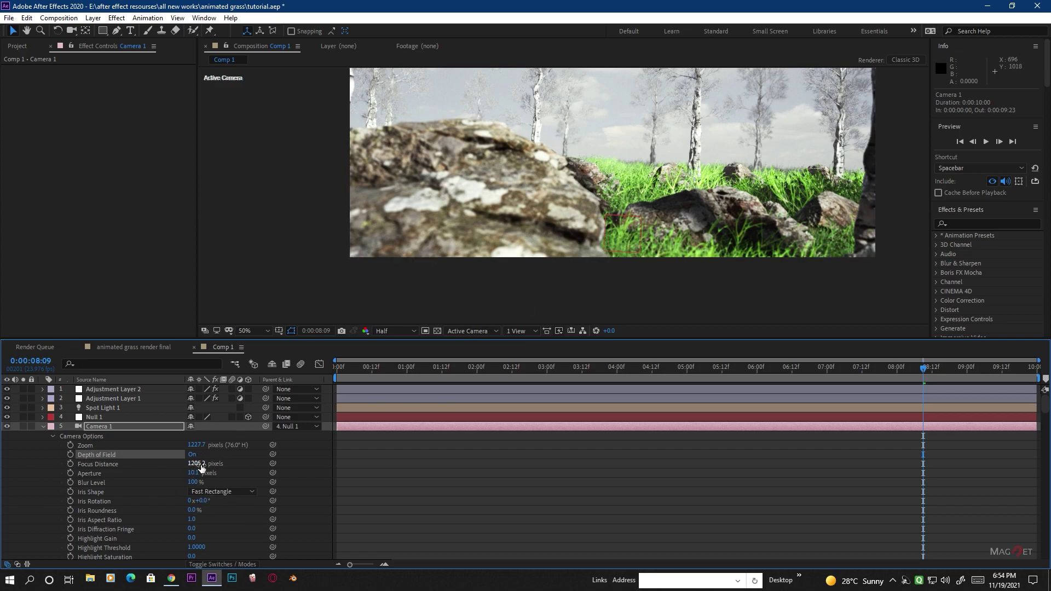
{"action": "left_click_drag", "start_coordinate": [196, 465], "coordinate": [171, 479]}
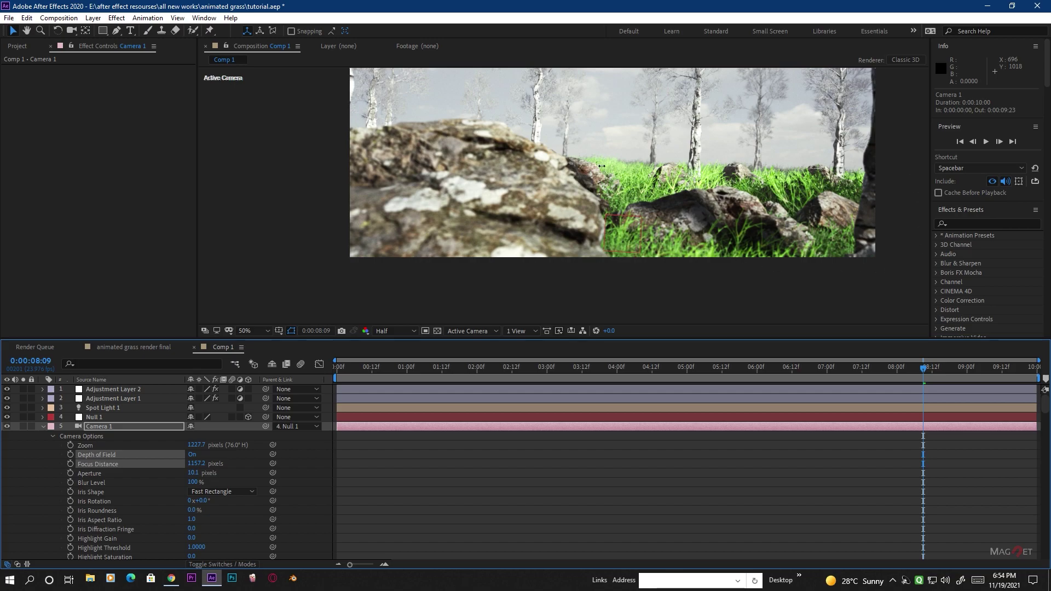
{"action": "left_click_drag", "start_coordinate": [602, 165], "coordinate": [598, 165]}
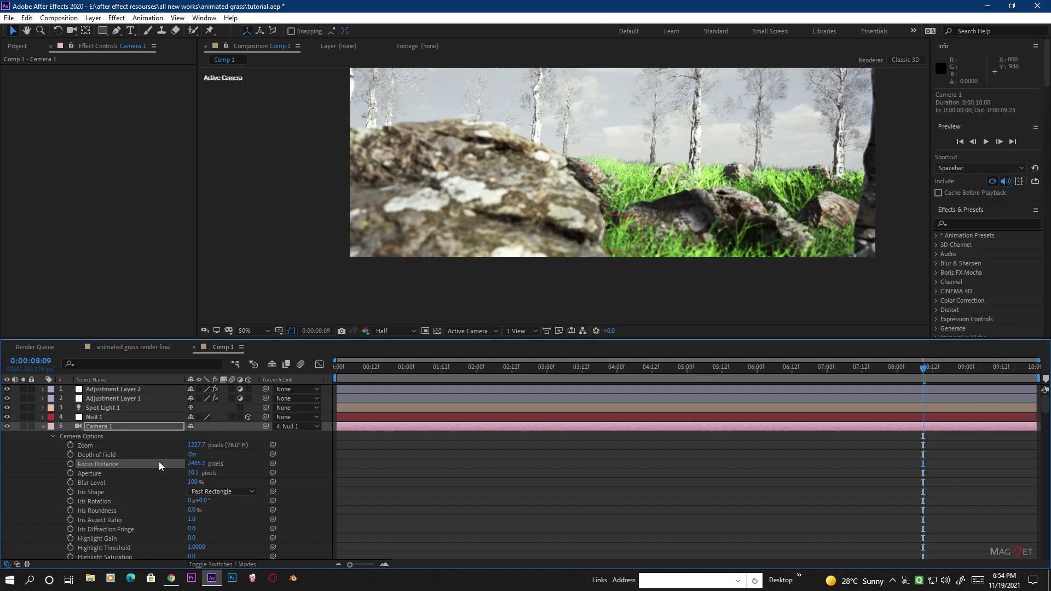
Try the 50mm lens preset on Camera 1 and undo the camera settings change
{"action": "left_click", "coordinate": [101, 426]}
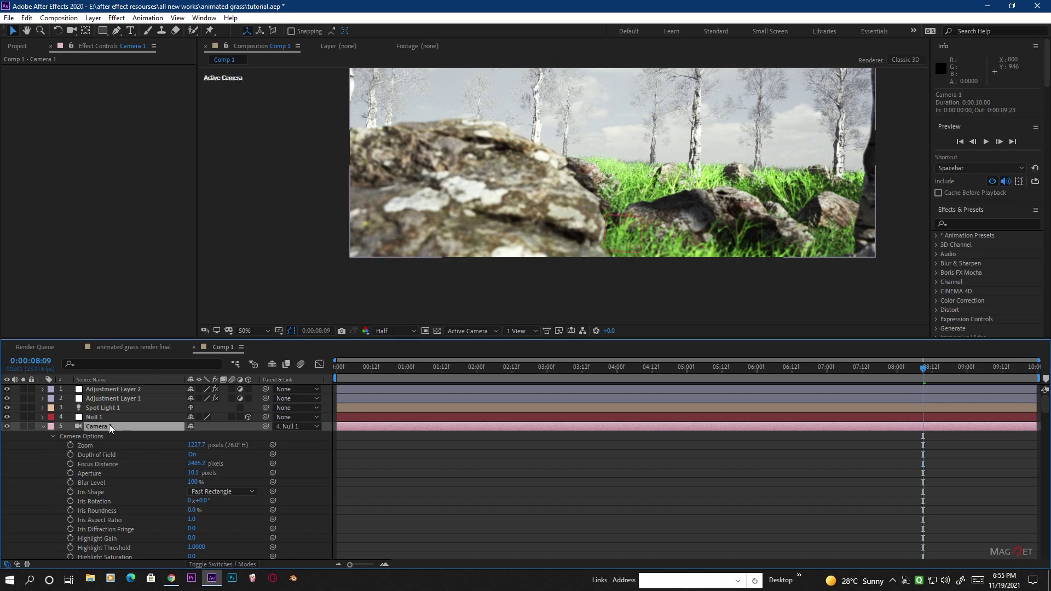
{"action": "left_click", "coordinate": [93, 17]}
{"action": "left_click", "coordinate": [132, 42]}
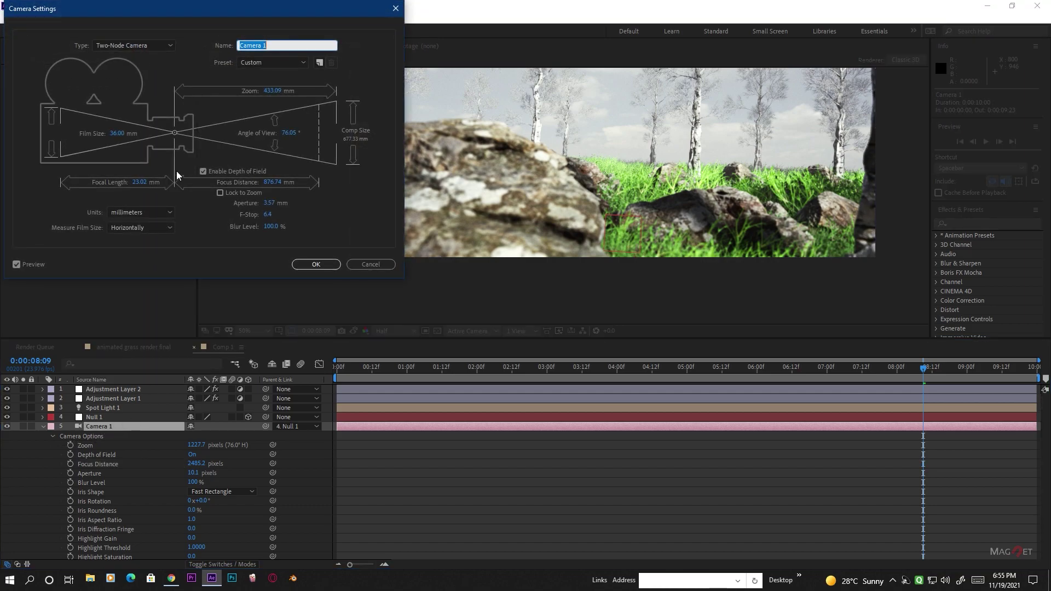
{"action": "left_click", "coordinate": [274, 64]}
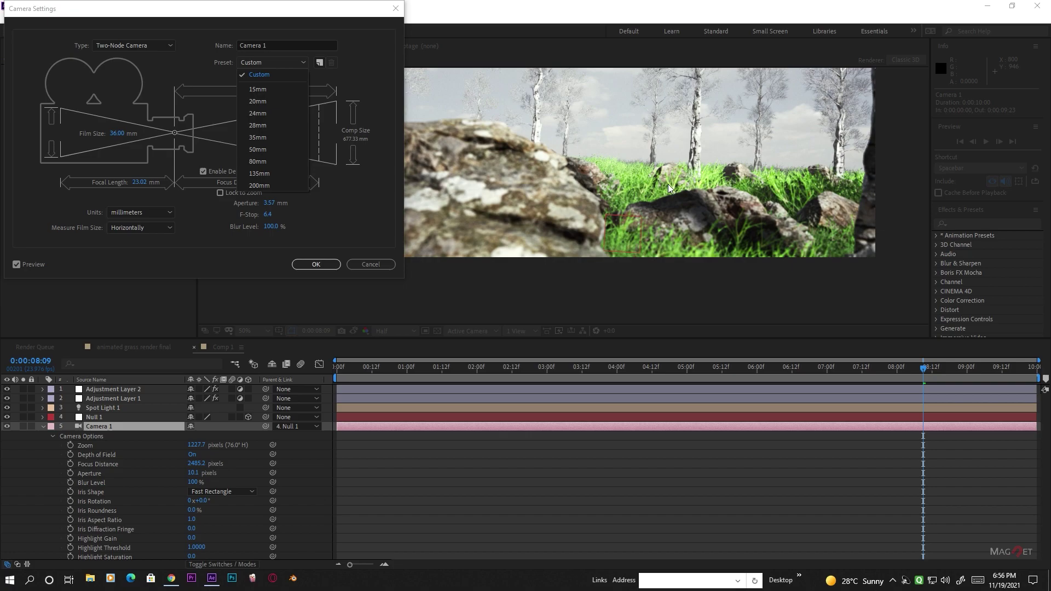
{"action": "left_click", "coordinate": [261, 149]}
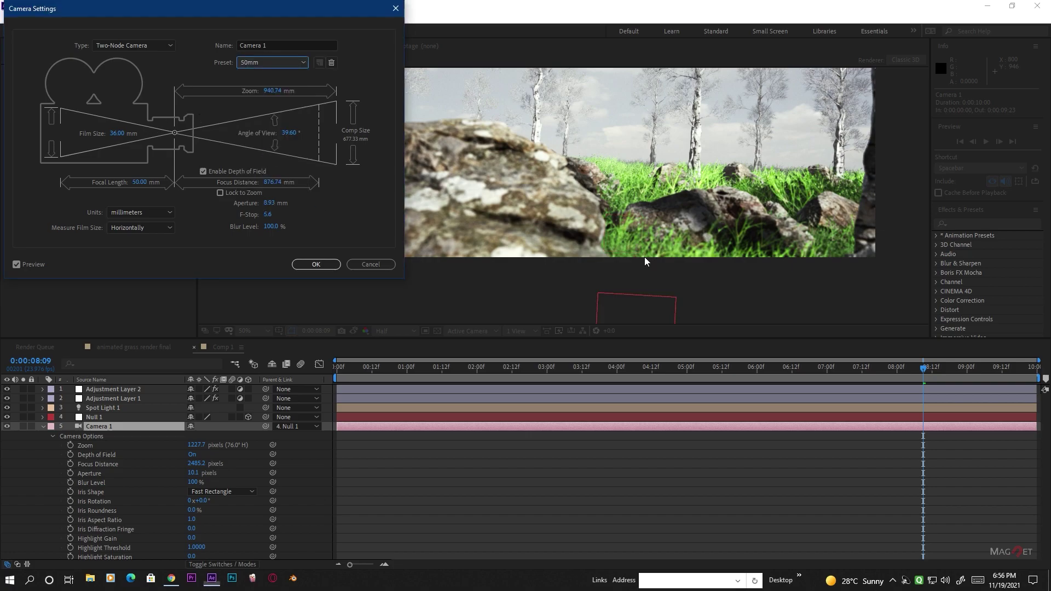
{"action": "left_click", "coordinate": [324, 268]}
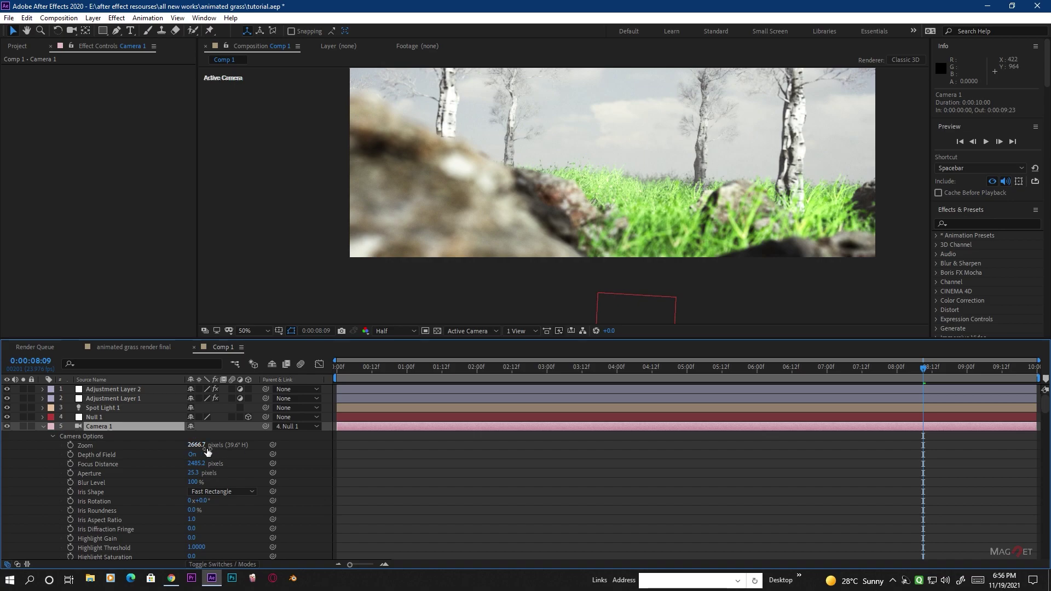
{"action": "key", "text": "comma"}
{"action": "key", "text": "period"}
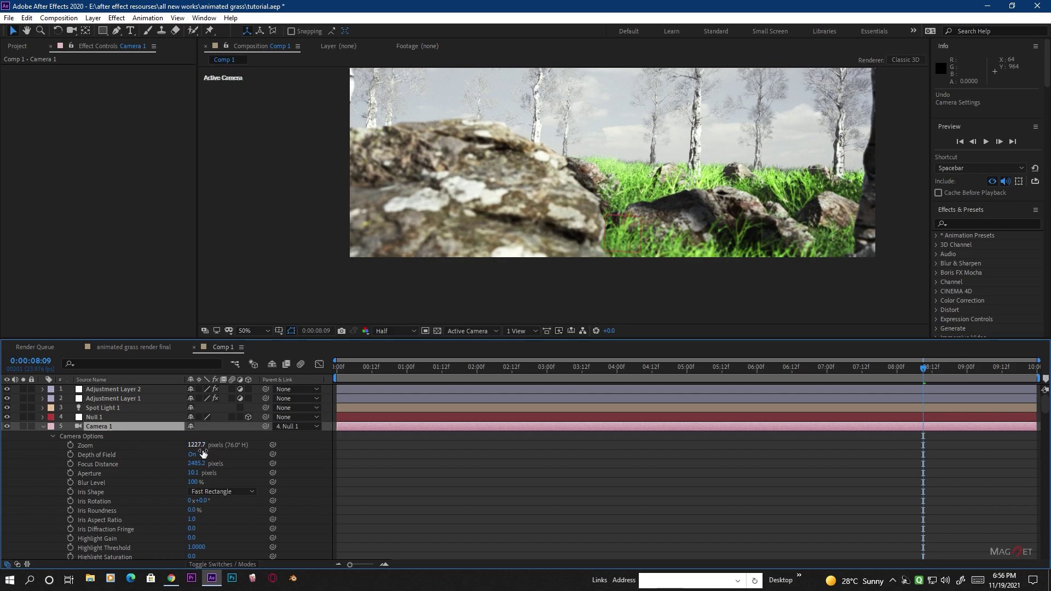
{"action": "key", "text": "comma"}
{"action": "key", "text": "comma"}
{"action": "key", "text": "period"}
{"action": "key", "text": "period"}
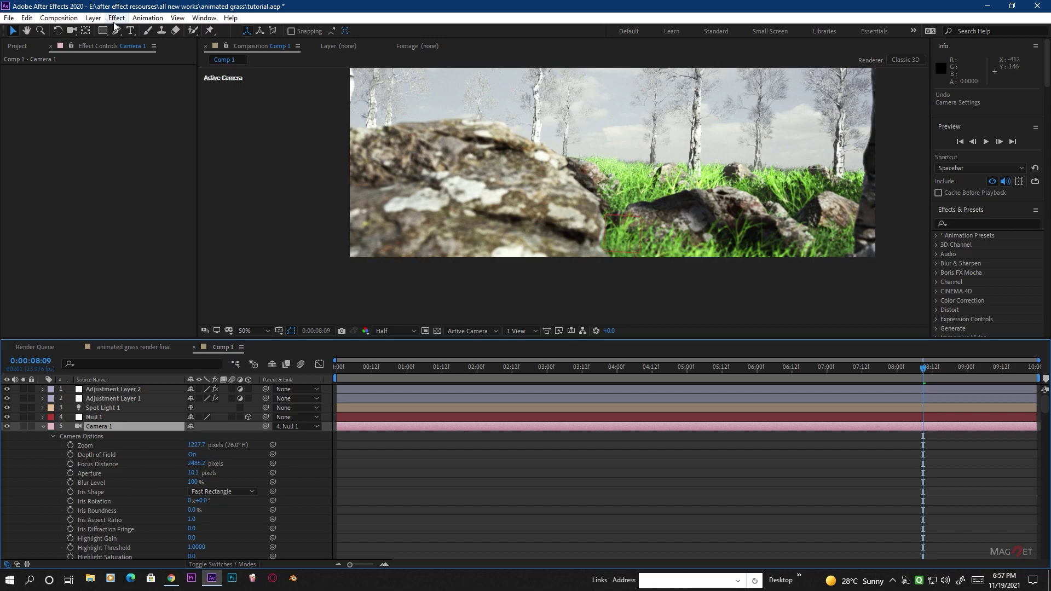
{"action": "left_click", "coordinate": [93, 17]}
{"action": "left_click", "coordinate": [120, 42]}
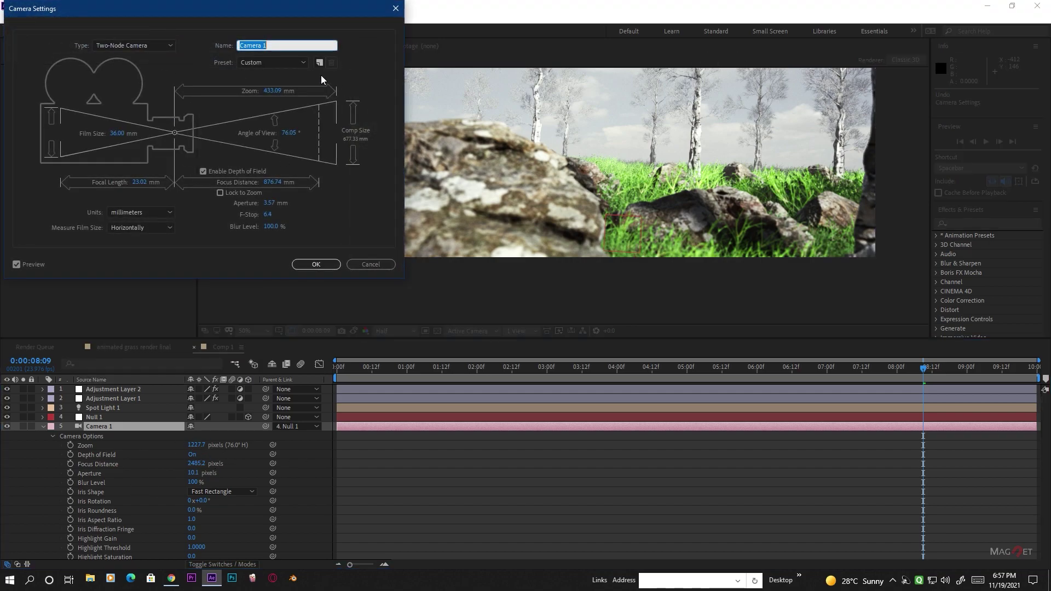
{"action": "left_click", "coordinate": [285, 62]}
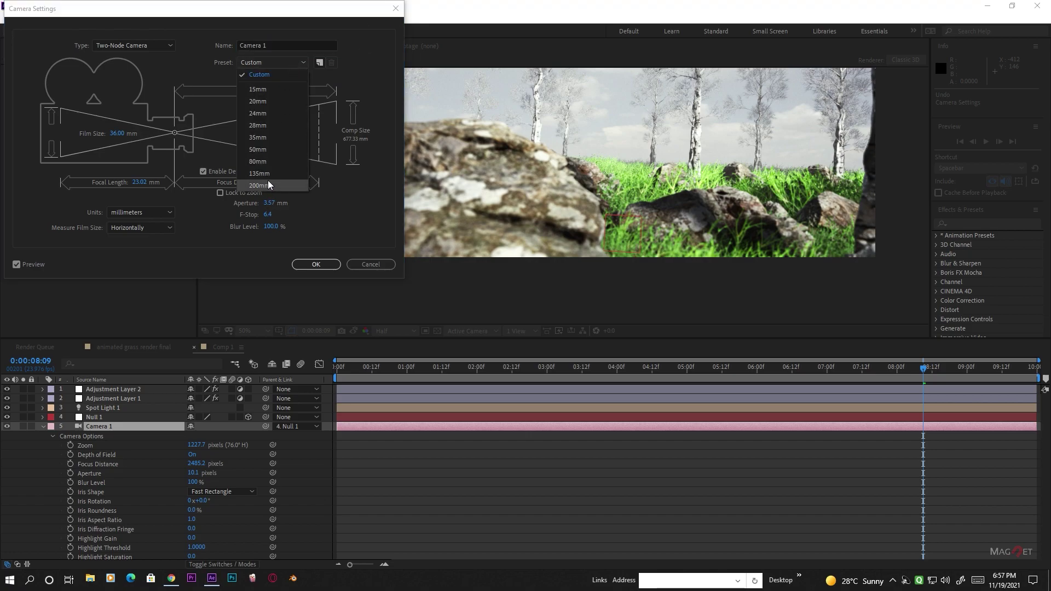
{"action": "left_click", "coordinate": [357, 263]}
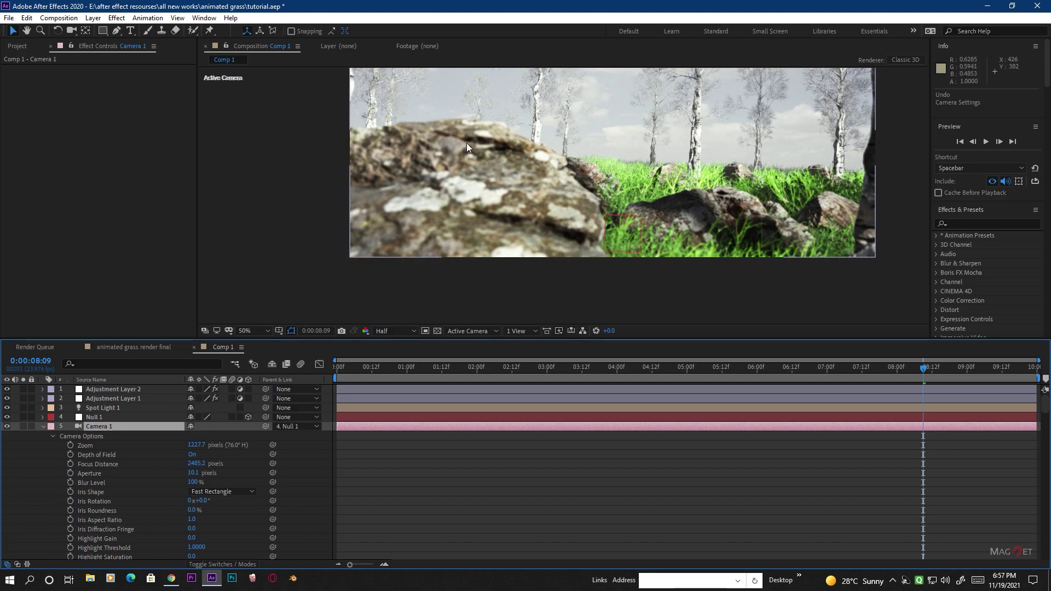
Set Camera 1's Aperture to 2 pixels to reduce the depth-of-field blur
{"action": "left_click", "coordinate": [198, 473]}
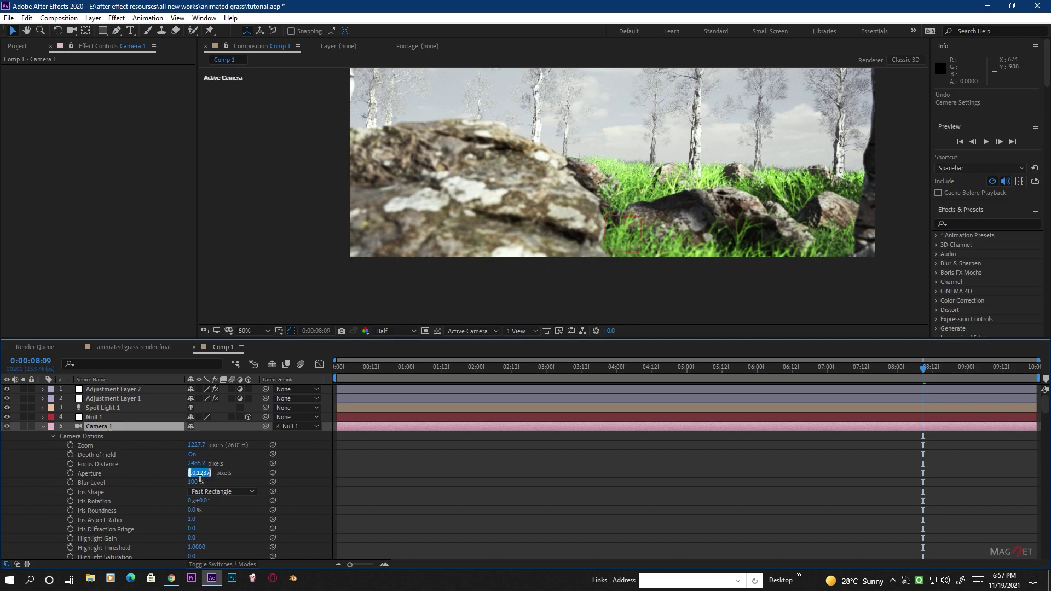
{"action": "type", "text": "2"}
{"action": "left_click", "coordinate": [241, 462]}
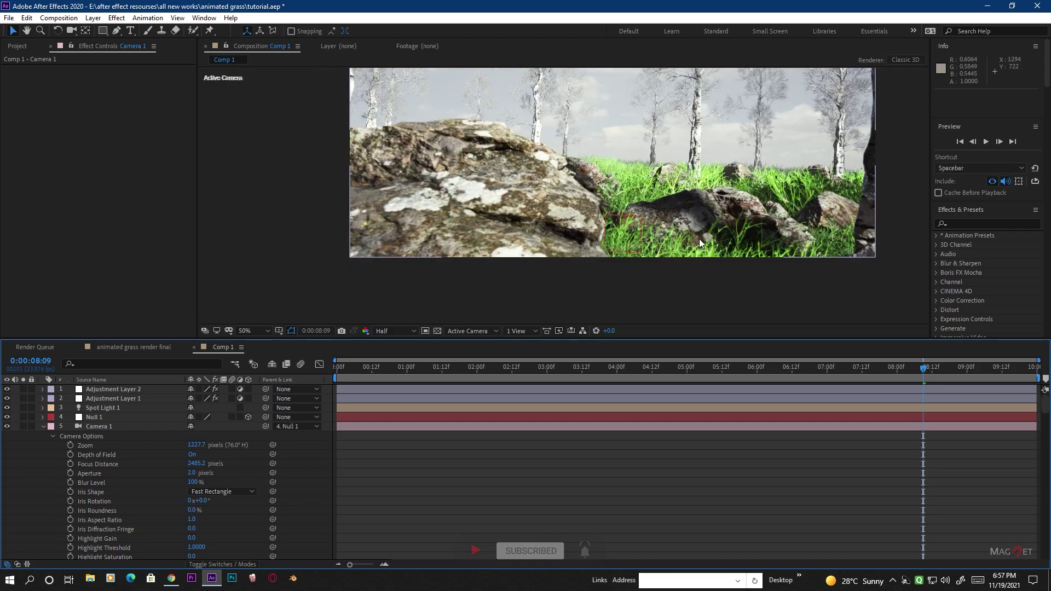
{"action": "left_click", "coordinate": [97, 426]}
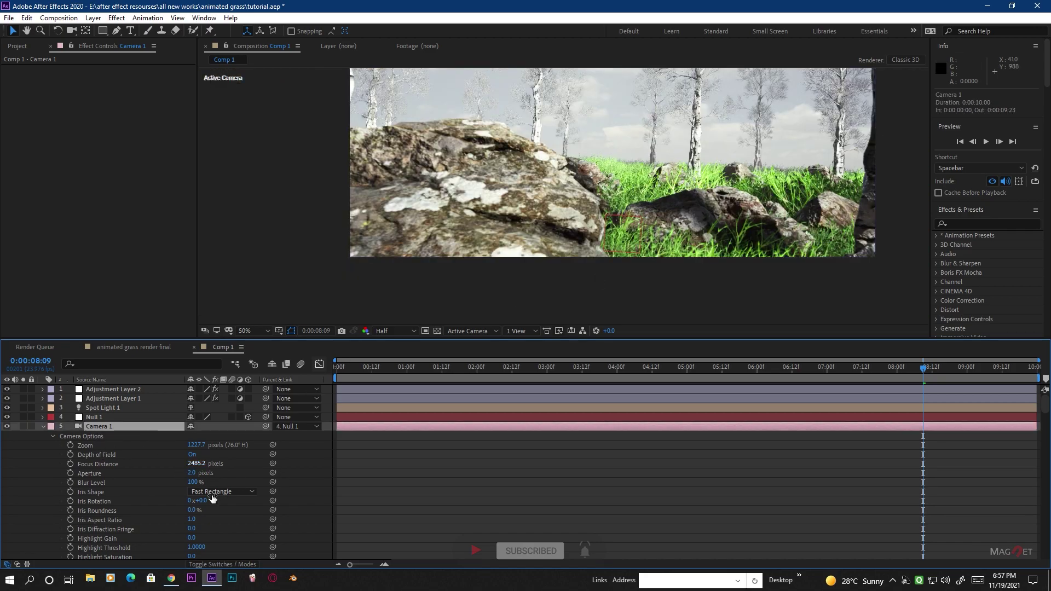
Return to the first frame and set Motion Blur to Off in the e3d layer's Element effect
{"action": "left_click_drag", "start_coordinate": [486, 367], "coordinate": [337, 367]}
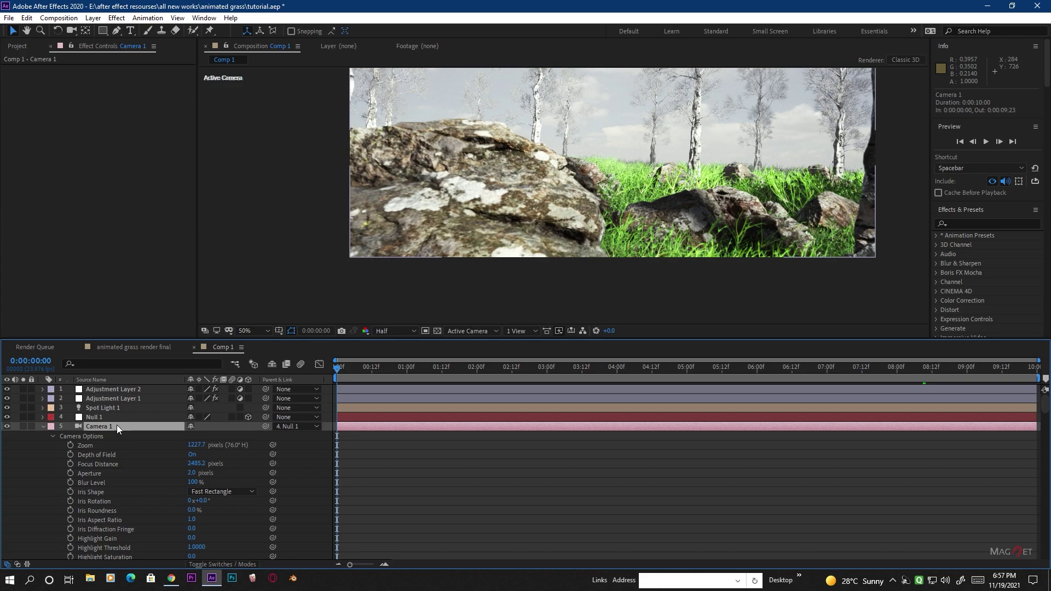
{"action": "left_click", "coordinate": [42, 427]}
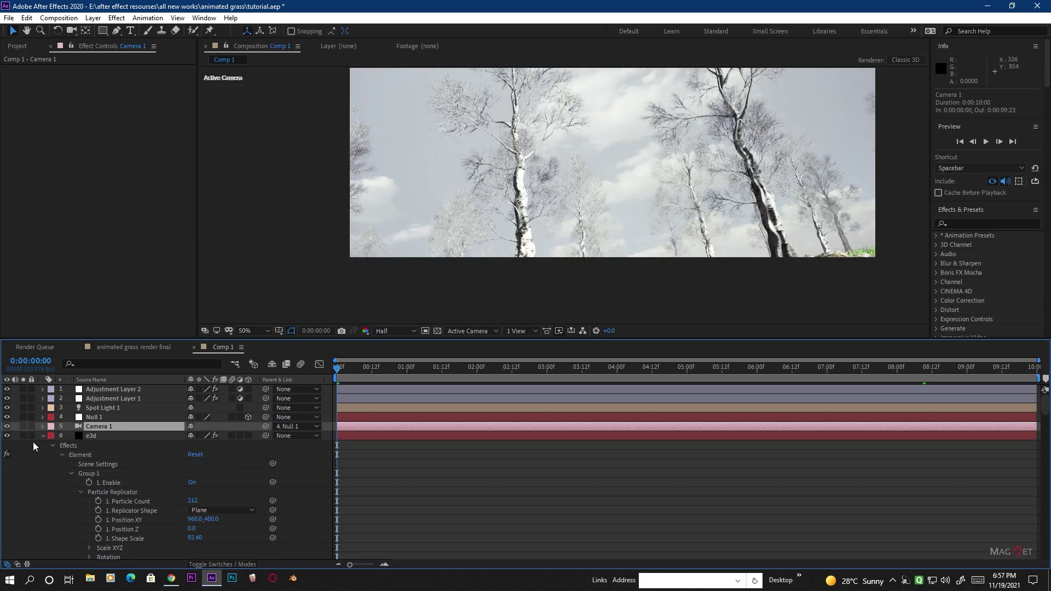
{"action": "left_click", "coordinate": [93, 436]}
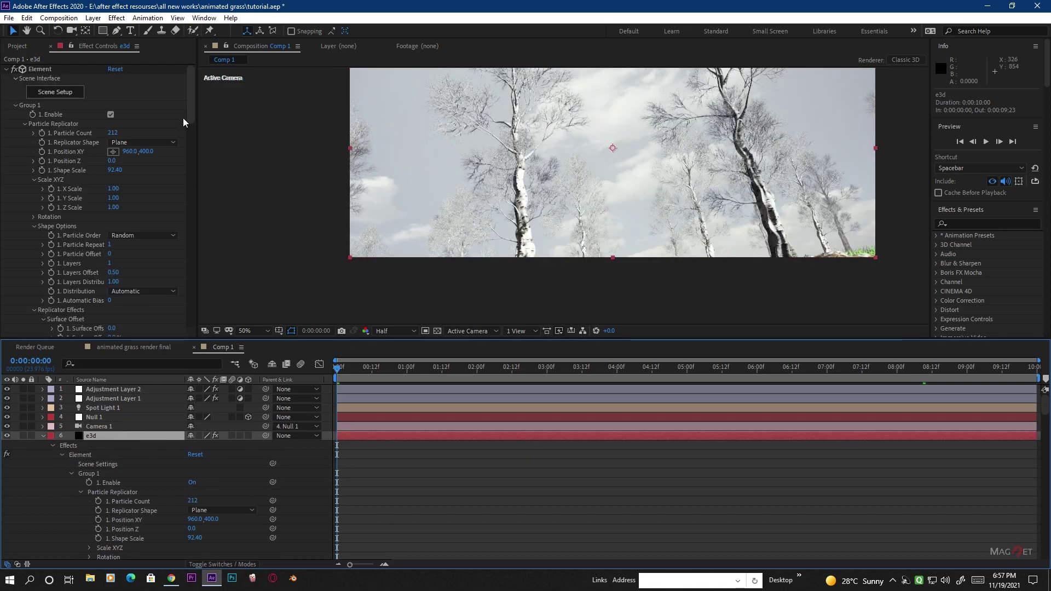
{"action": "left_click_drag", "start_coordinate": [191, 95], "coordinate": [183, 319]}
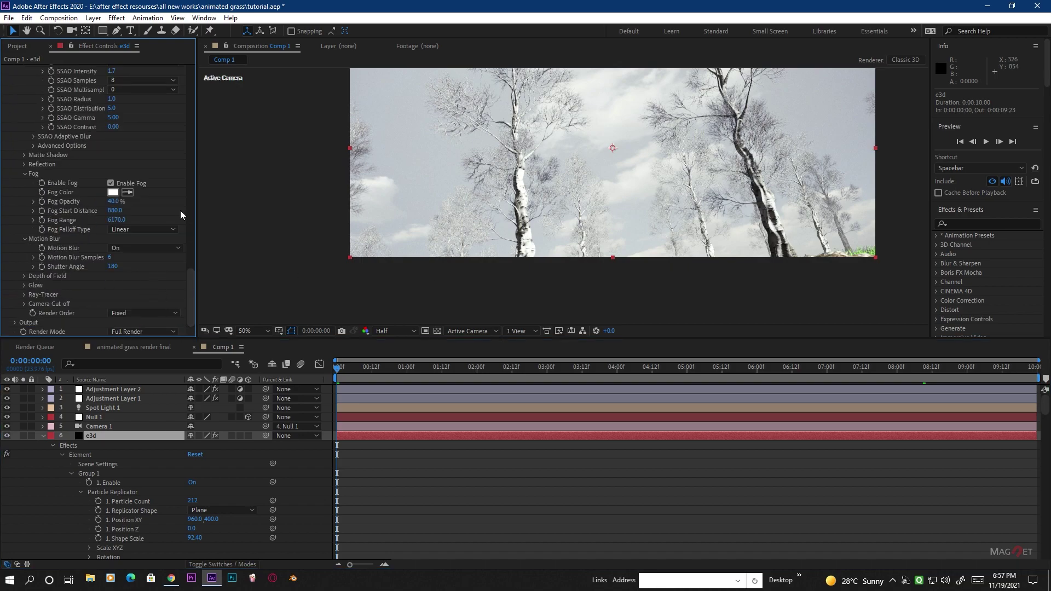
{"action": "left_click", "coordinate": [130, 250]}
{"action": "left_click", "coordinate": [140, 284]}
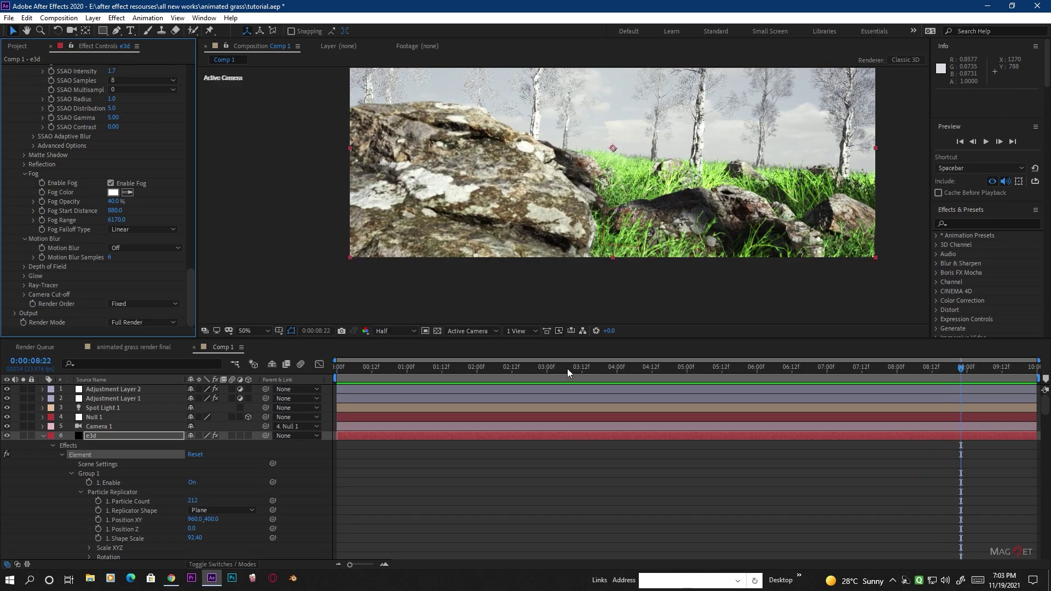
Preview the camera move from the first frame and scrub through the timeline to examine the trees, grass and foreground rocks
{"action": "left_click_drag", "start_coordinate": [568, 369], "coordinate": [366, 380]}
{"action": "key", "text": "Home"}
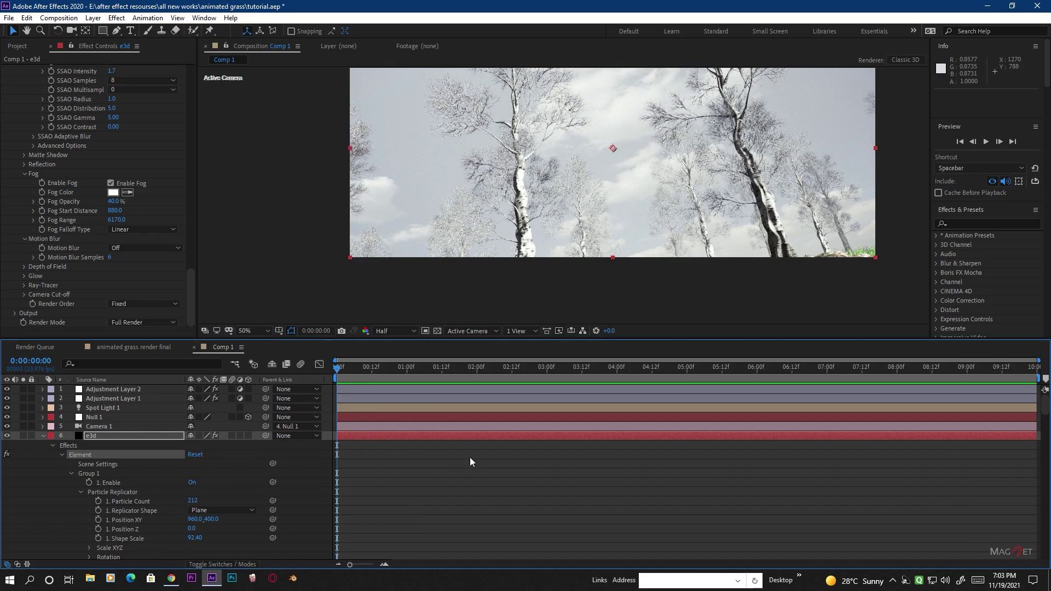
{"action": "key", "text": "space"}
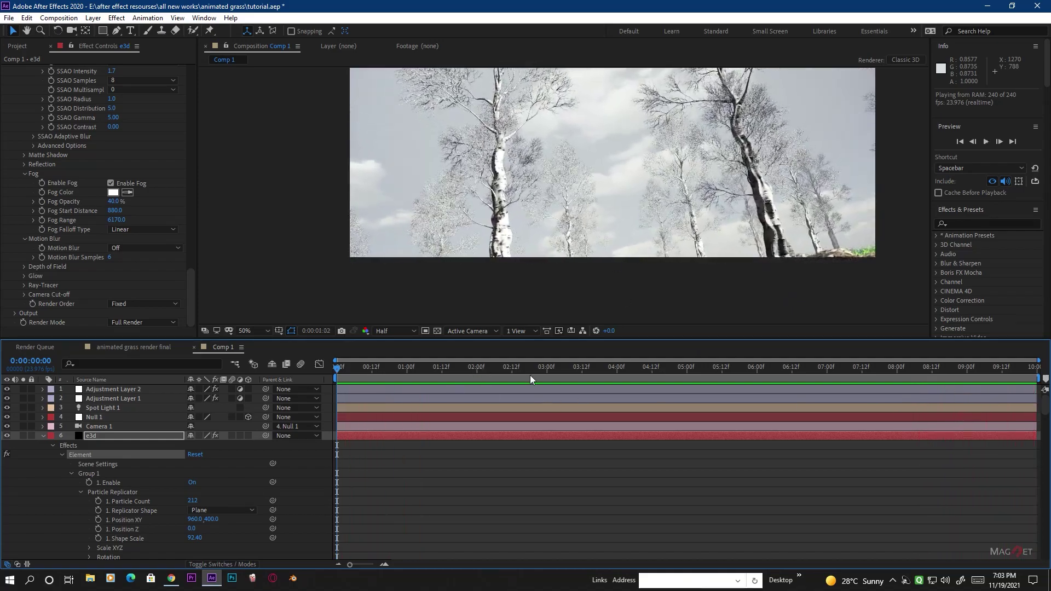
{"action": "left_click", "coordinate": [383, 373]}
{"action": "left_click_drag", "start_coordinate": [384, 375], "coordinate": [924, 376]}
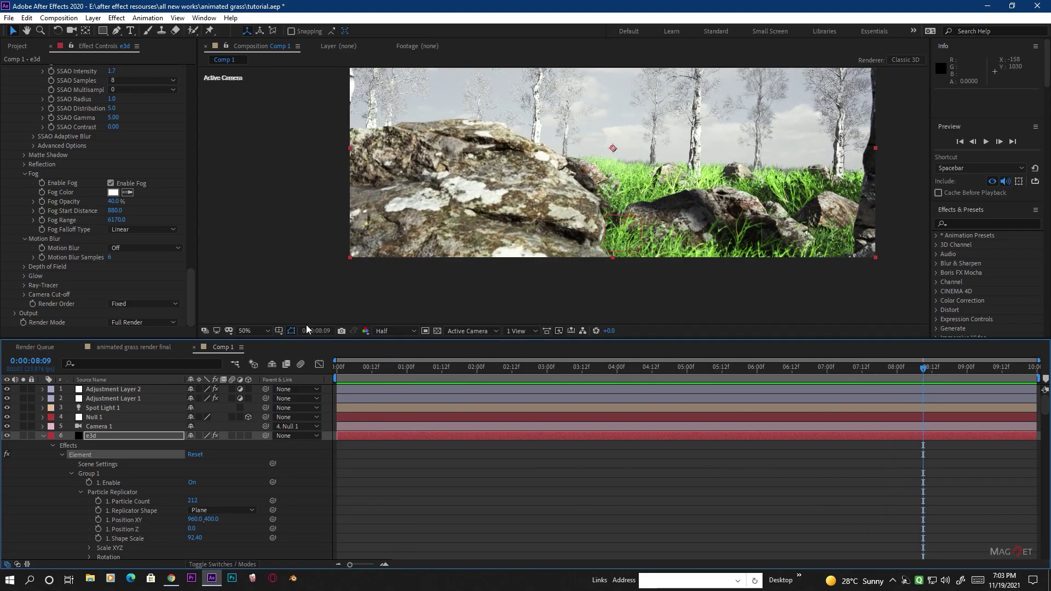
{"action": "left_click_drag", "start_coordinate": [409, 370], "coordinate": [859, 381]}
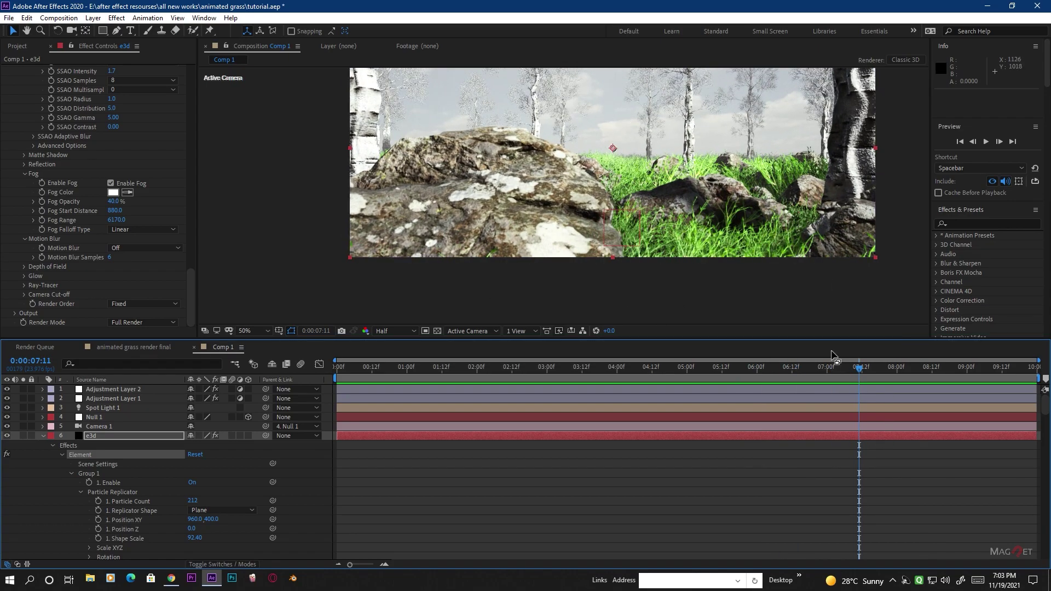
{"action": "left_click_drag", "start_coordinate": [520, 366], "coordinate": [607, 389]}
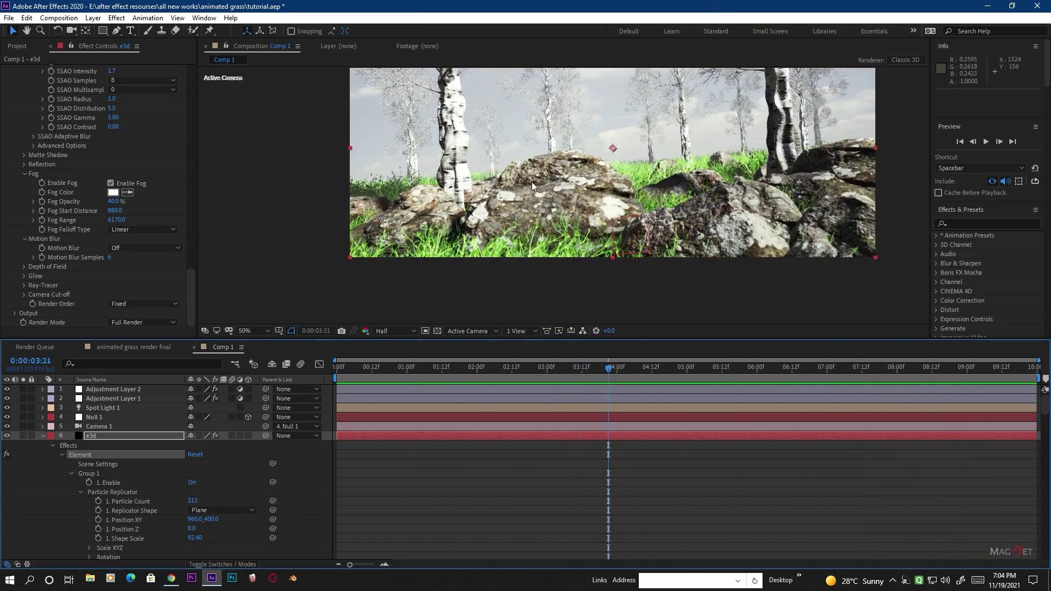
{"action": "left_click_drag", "start_coordinate": [493, 369], "coordinate": [845, 378]}
{"action": "left_click_drag", "start_coordinate": [683, 379], "coordinate": [943, 378]}
{"action": "left_click_drag", "start_coordinate": [694, 363], "coordinate": [494, 392]}
Replay the animation from 0:00:02:06, 0:00:03:02 and 0:00:04:00 to examine the camera motion with the whole frame in view
{"action": "key", "text": "space"}
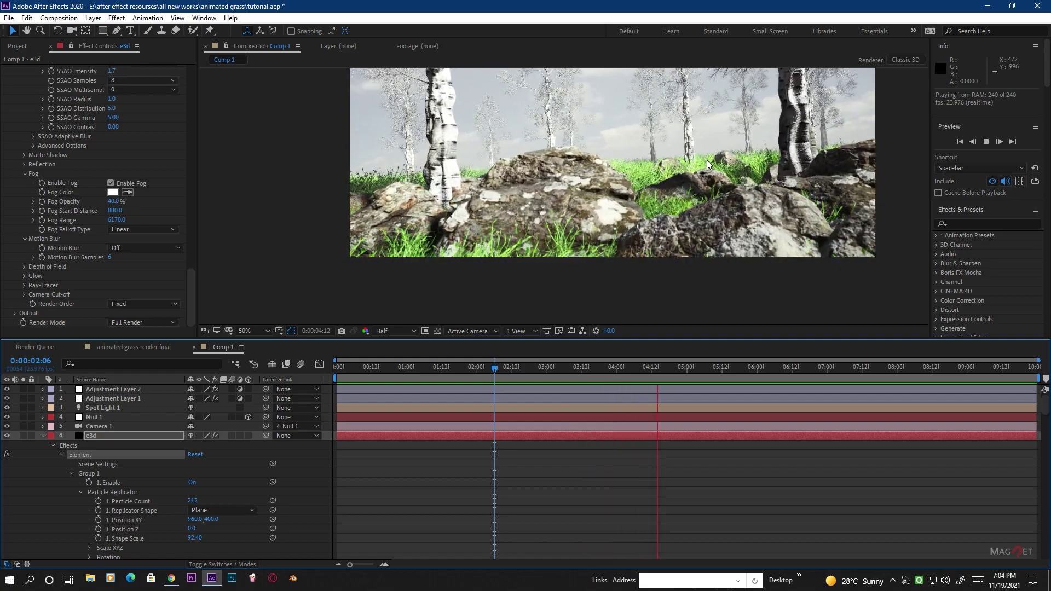
{"action": "left_click_drag", "start_coordinate": [708, 164], "coordinate": [671, 204]}
{"action": "left_click_drag", "start_coordinate": [621, 379], "coordinate": [737, 383]}
{"action": "left_click_drag", "start_coordinate": [814, 388], "coordinate": [552, 381]}
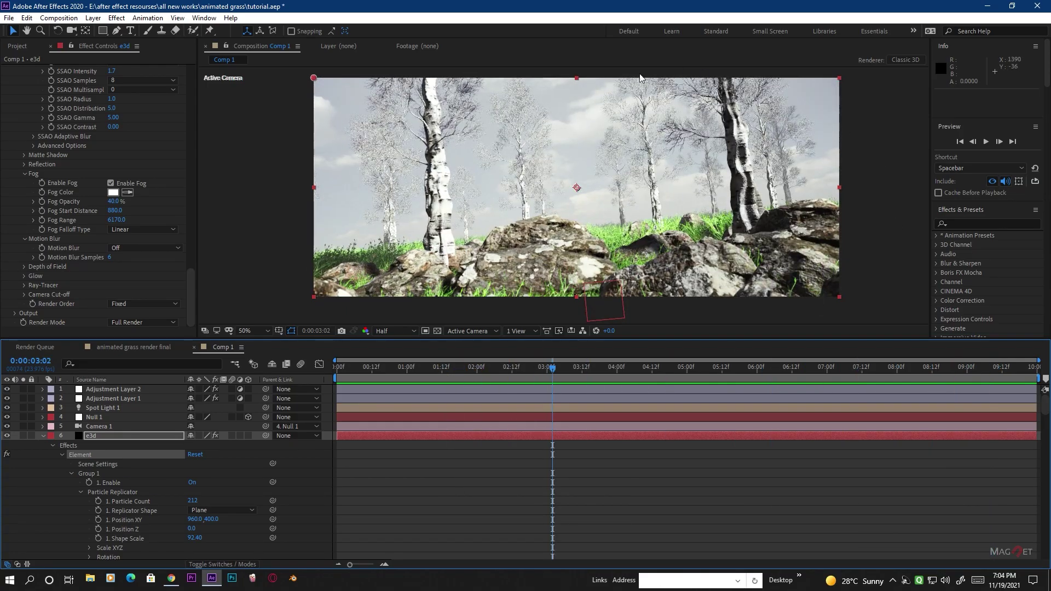
{"action": "key", "text": "space"}
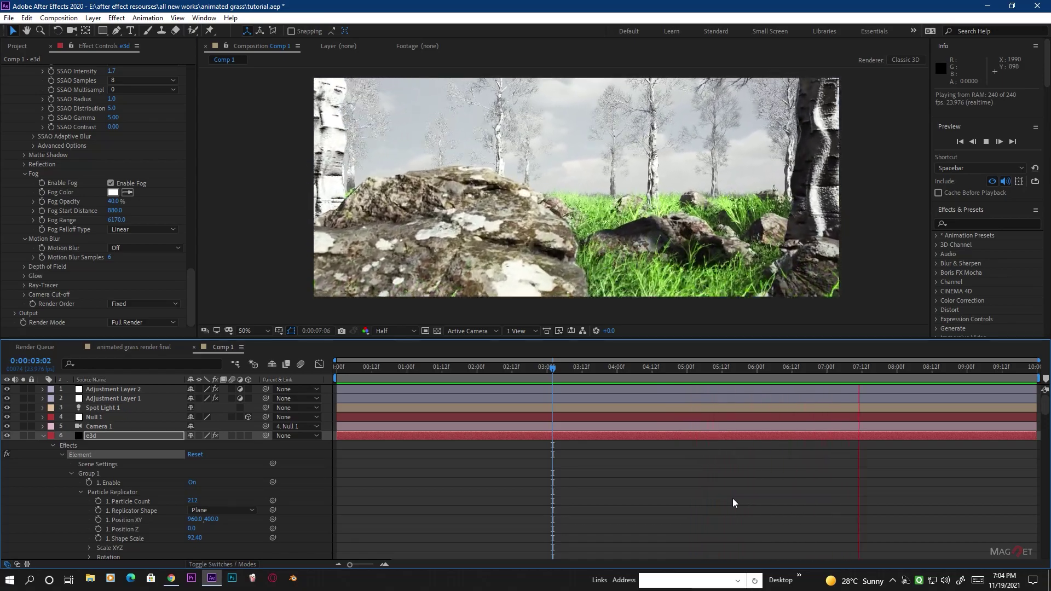
{"action": "left_click", "coordinate": [438, 375]}
{"action": "left_click_drag", "start_coordinate": [438, 376], "coordinate": [617, 386]}
{"action": "key", "text": "space"}
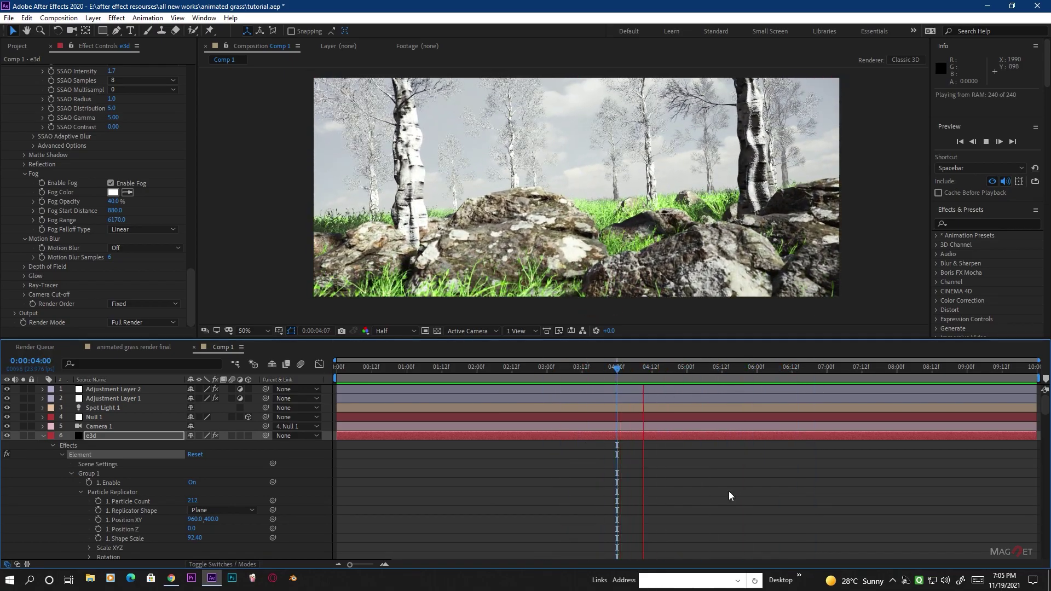